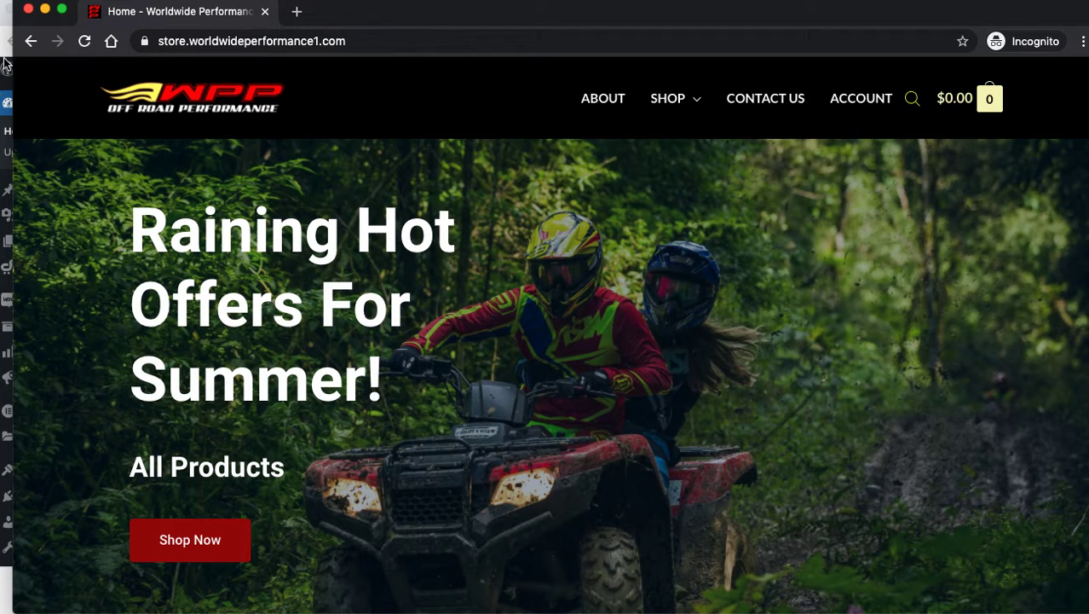
Move the WooCommerce Status box above Elementor Overview and collapse WordPress Events and News.
left_click(4, 58)
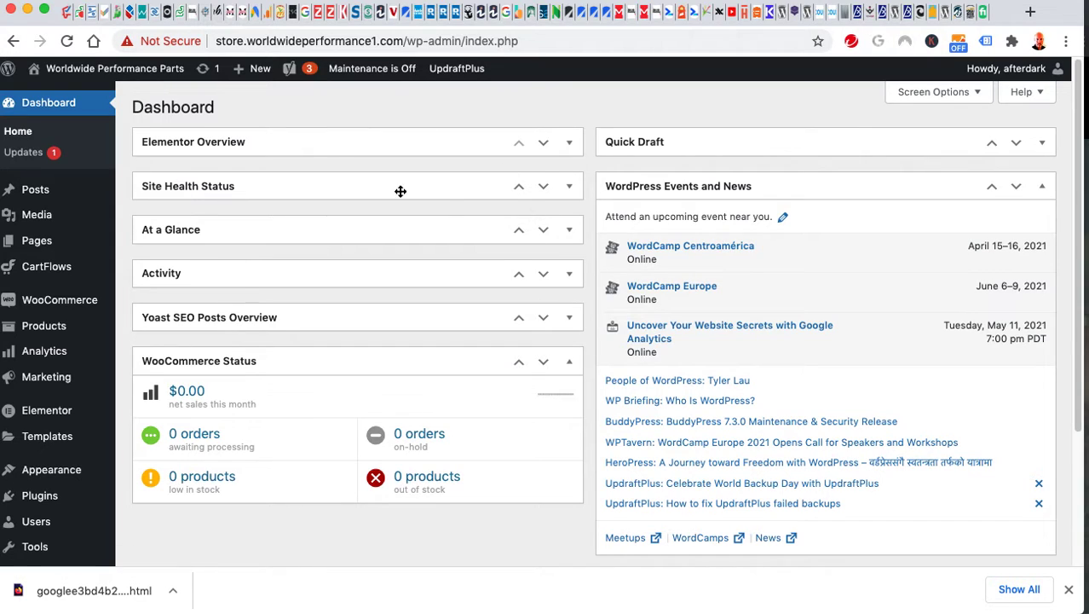
left_click_drag(335, 363, 322, 138)
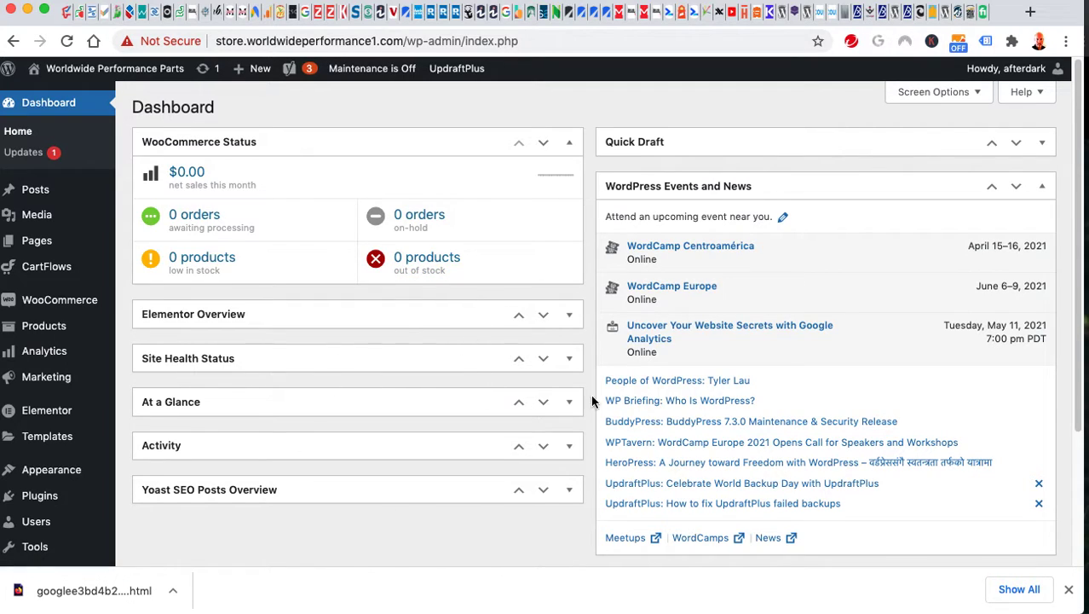
left_click(1043, 188)
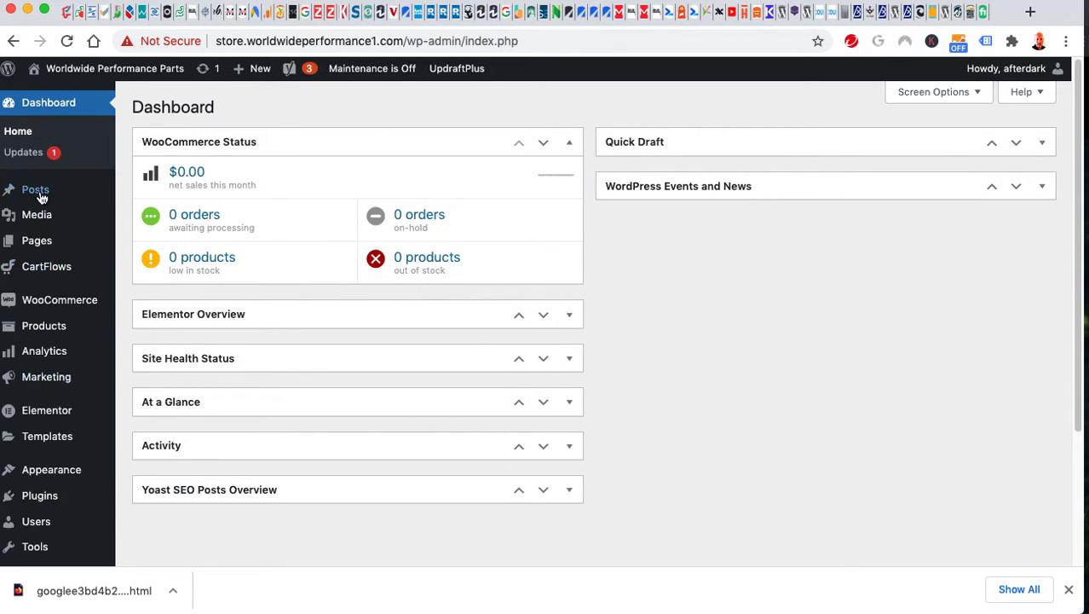
Bring up the link options for the Media > Library menu item.
mouse_move(43, 197)
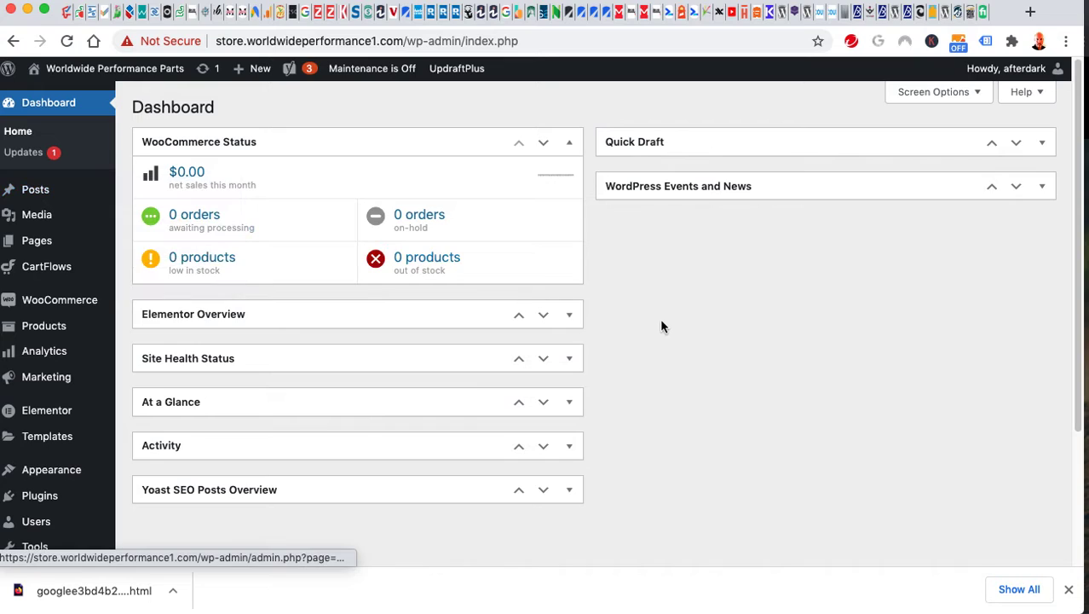
scroll(657, 322, "down", 1)
scroll(658, 322, "up", 1)
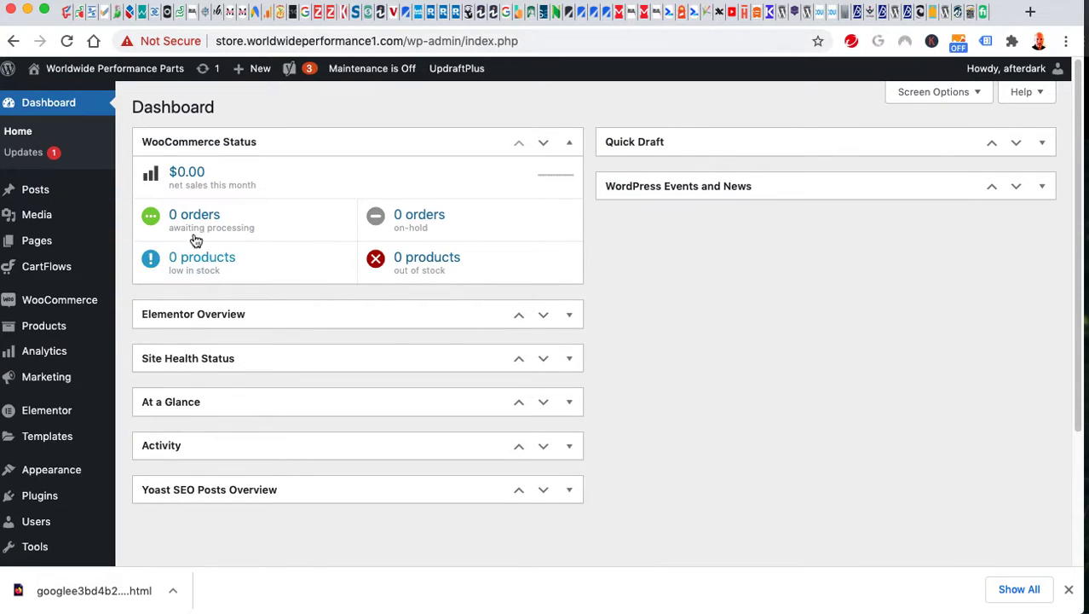
mouse_move(37, 219)
right_click(145, 221)
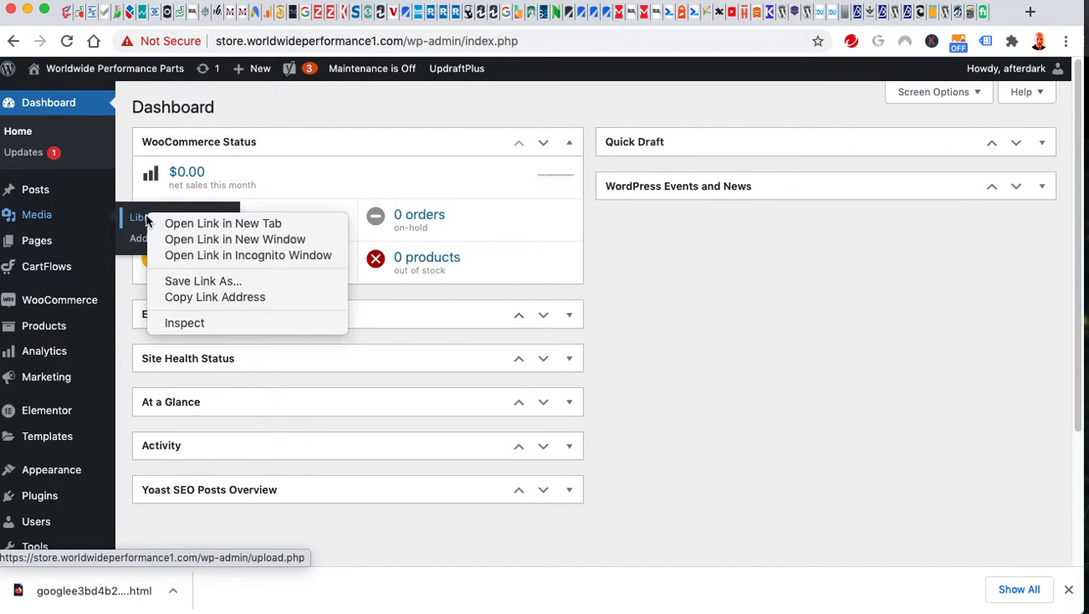
Open the Media Library in a new tab and look through it.
left_click(179, 222)
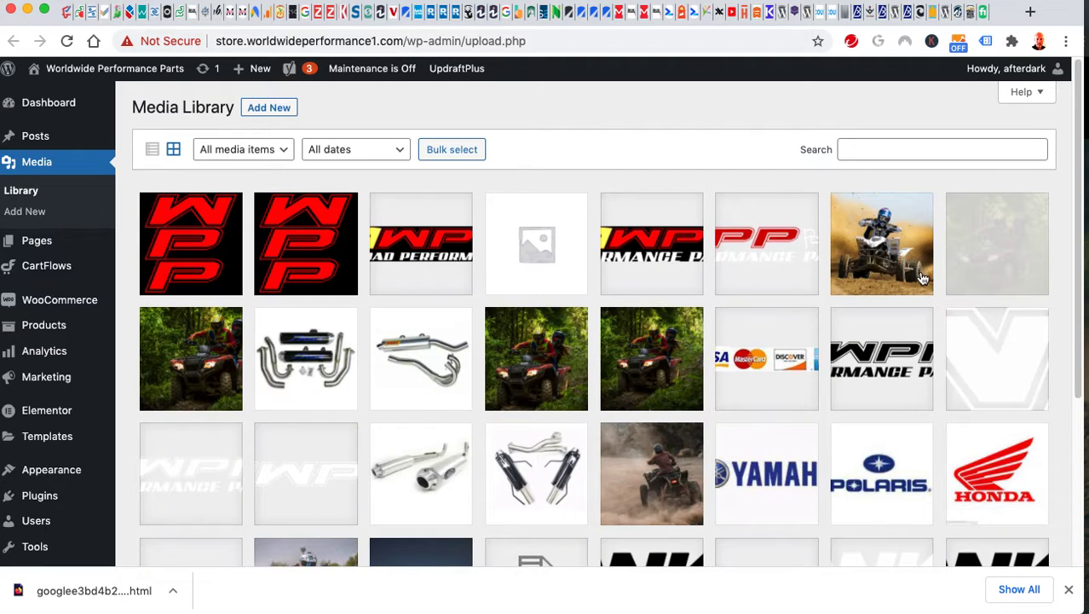
scroll(542, 429, "down", 5)
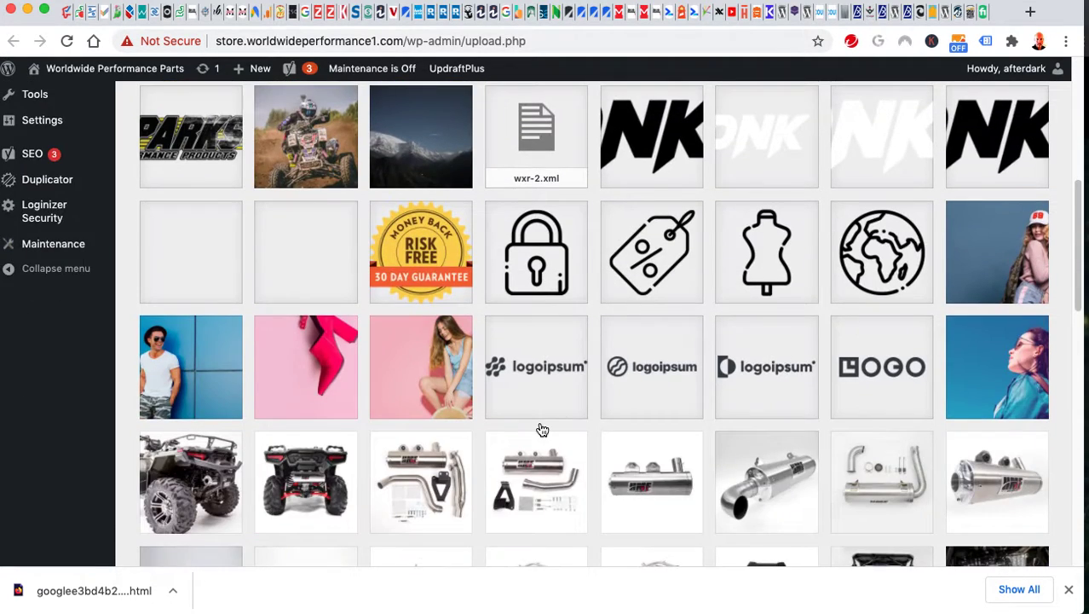
scroll(542, 429, "down", 20)
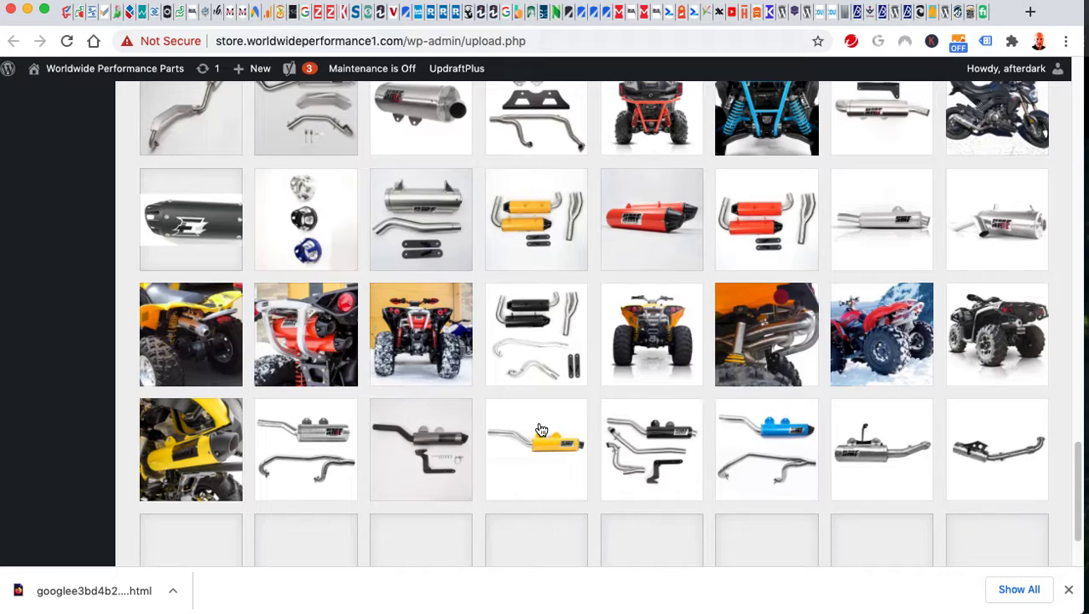
scroll(542, 428, "down", 10)
scroll(535, 430, "up", 15)
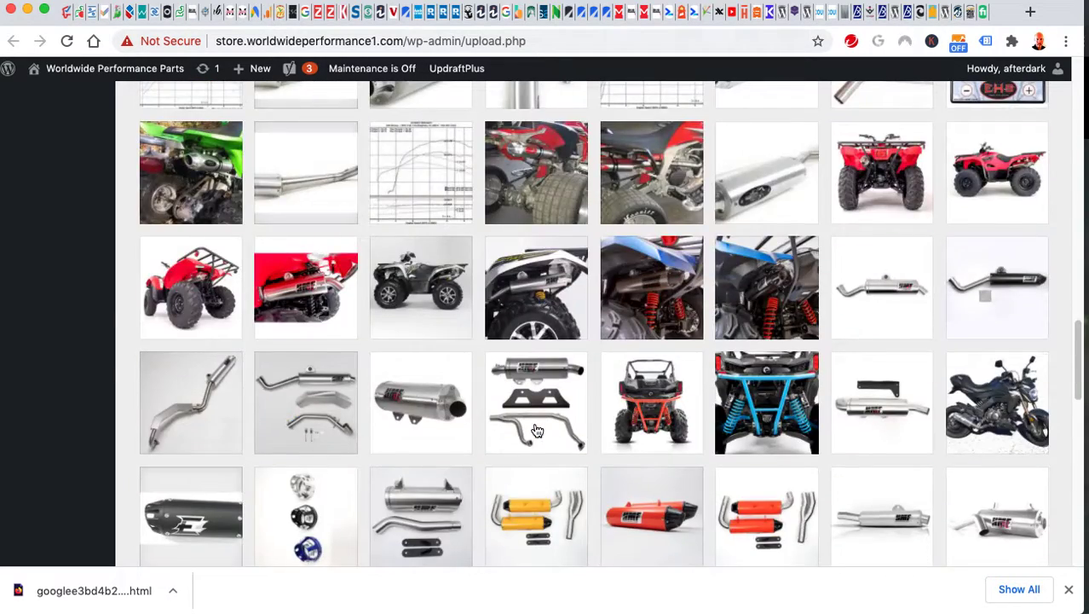
scroll(537, 430, "up", 20)
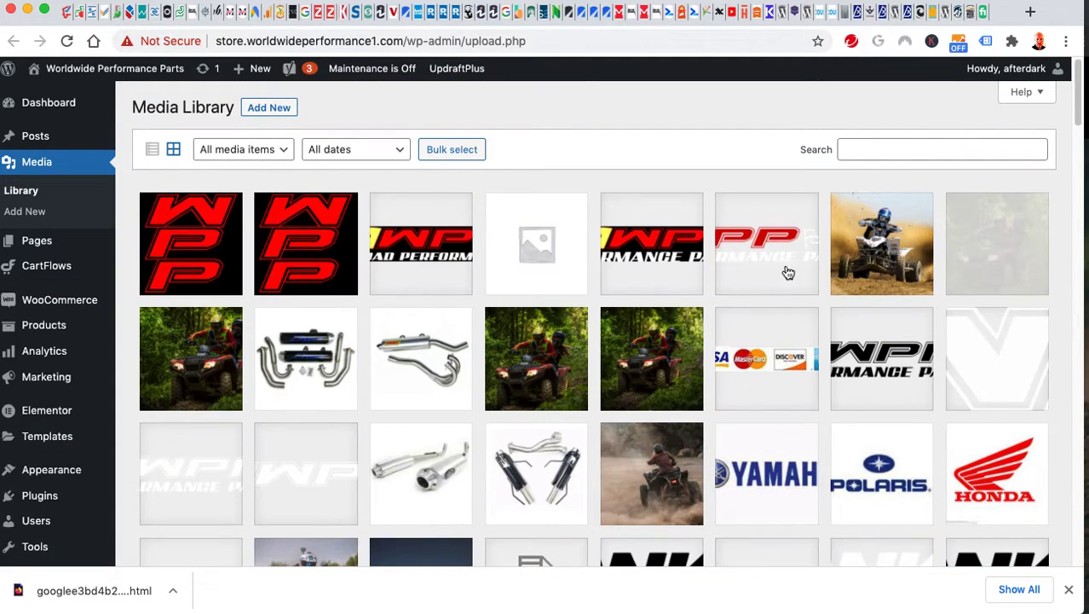
Search the Media Library for 'logo'.
left_click(884, 152)
type("logo")
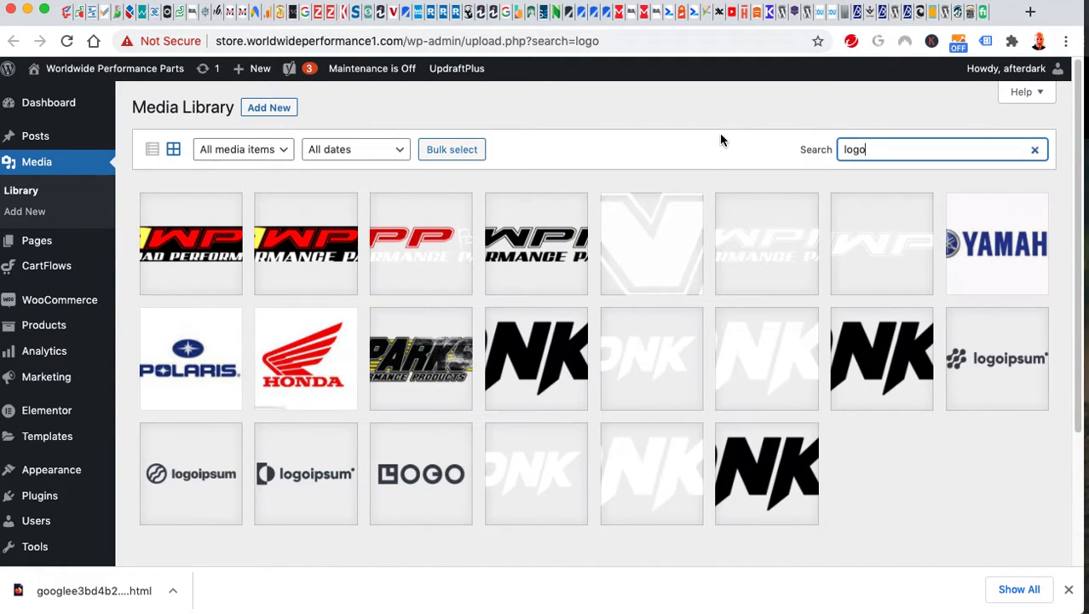
left_click(680, 115)
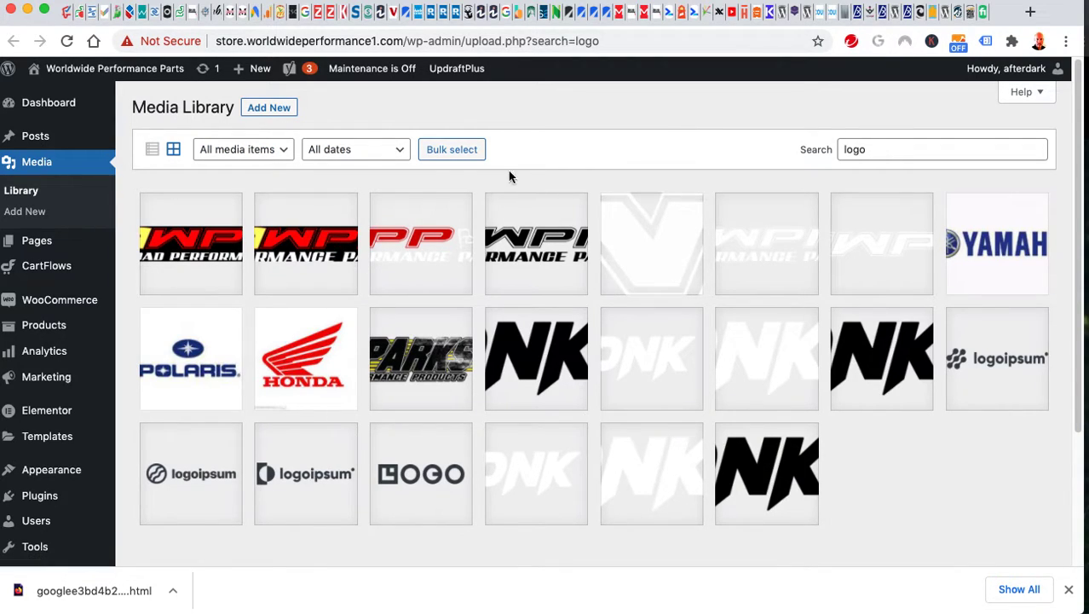
left_click(40, 241)
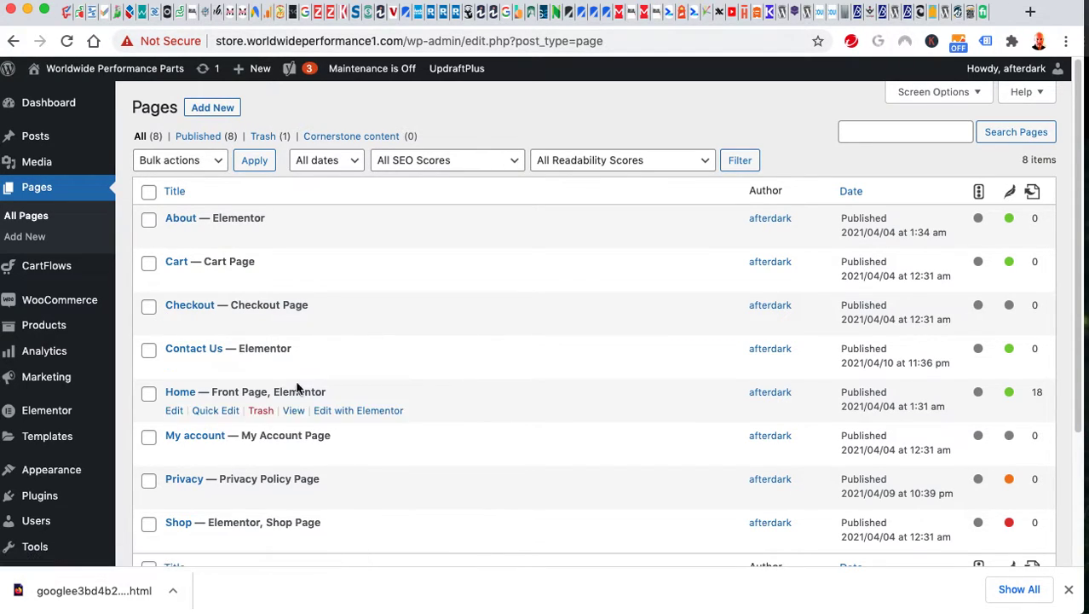
Scroll through the All Pages list of eight published pages.
scroll(450, 339, "down", 3)
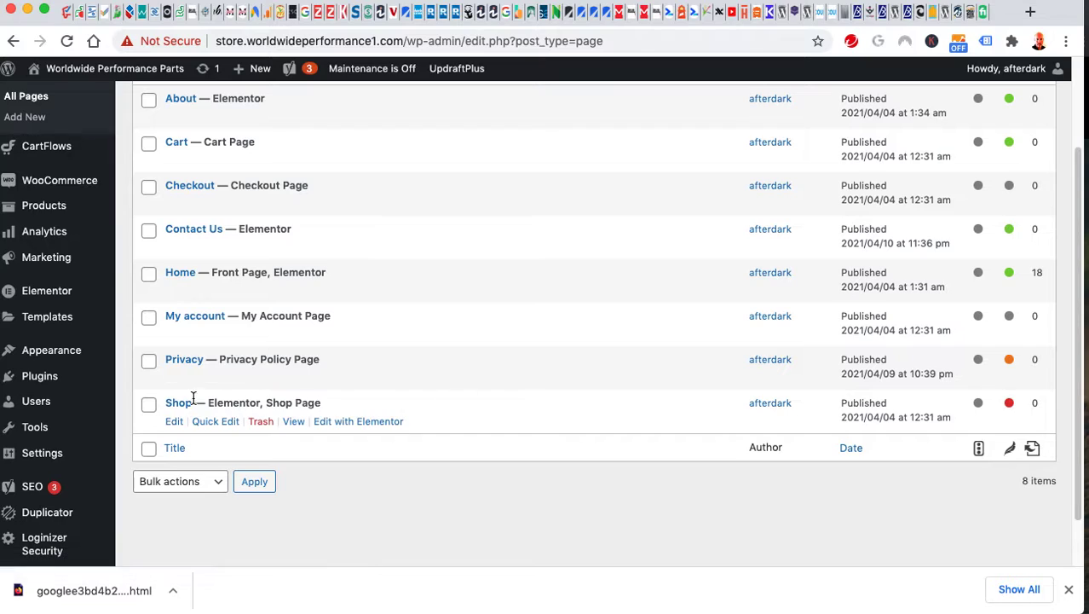
scroll(450, 297, "up", 3)
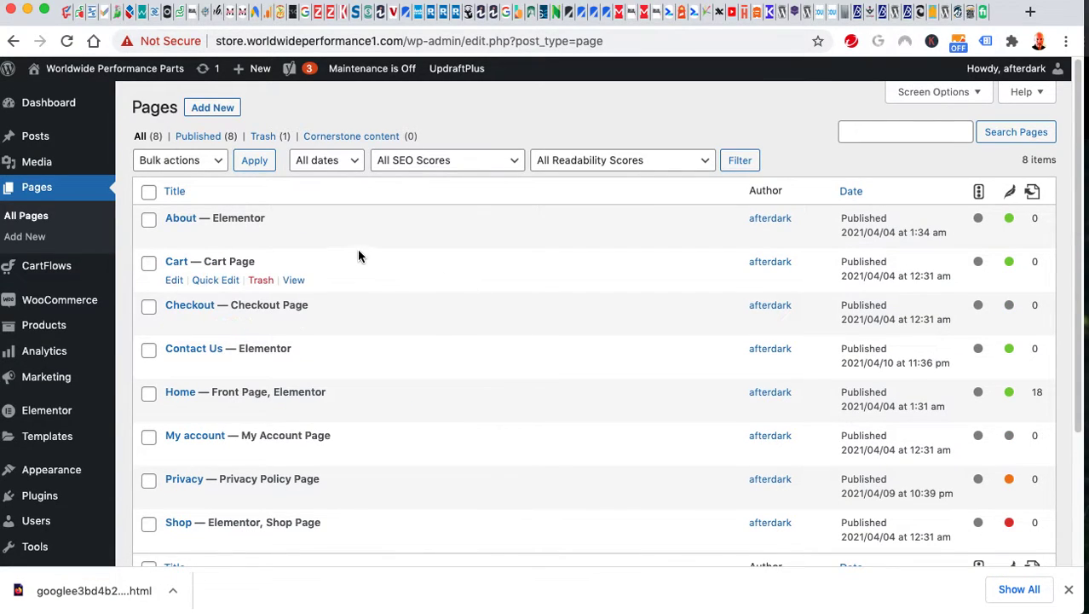
scroll(385, 251, "down", 1)
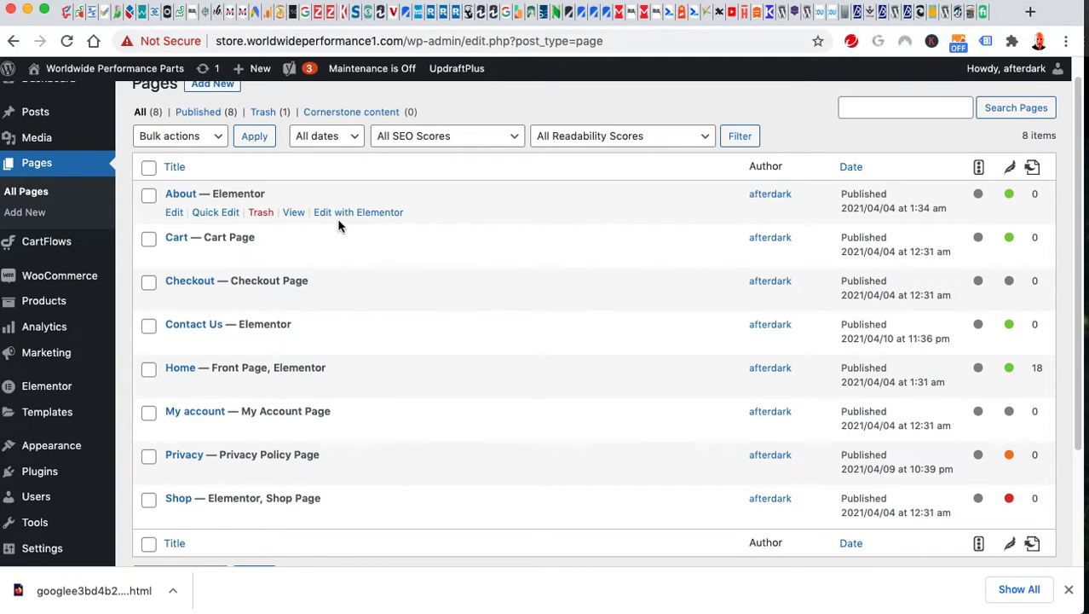
scroll(456, 289, "down", 1)
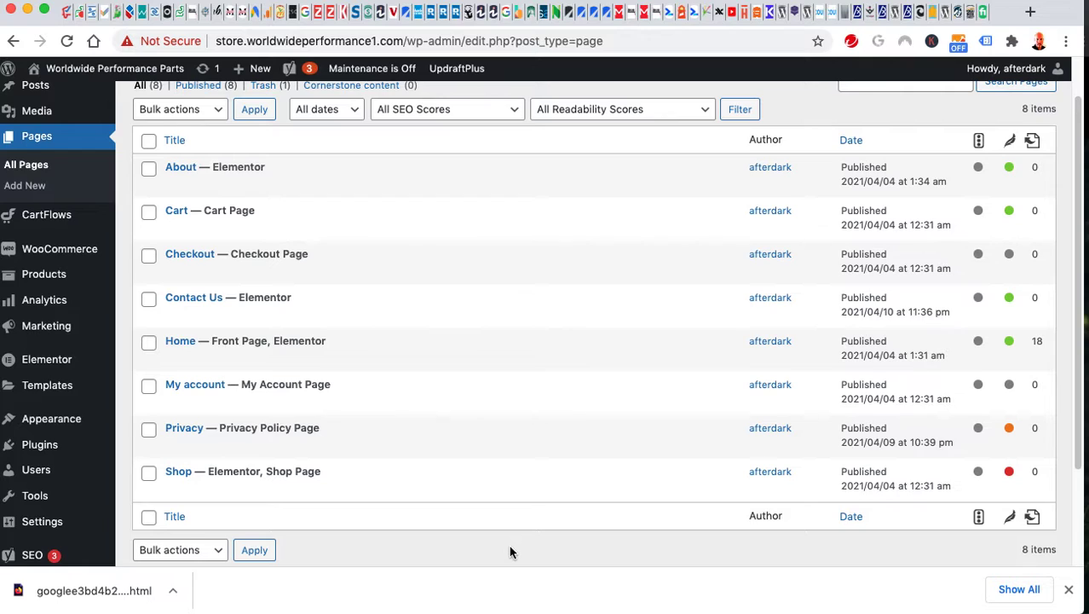
scroll(509, 552, "down", 1)
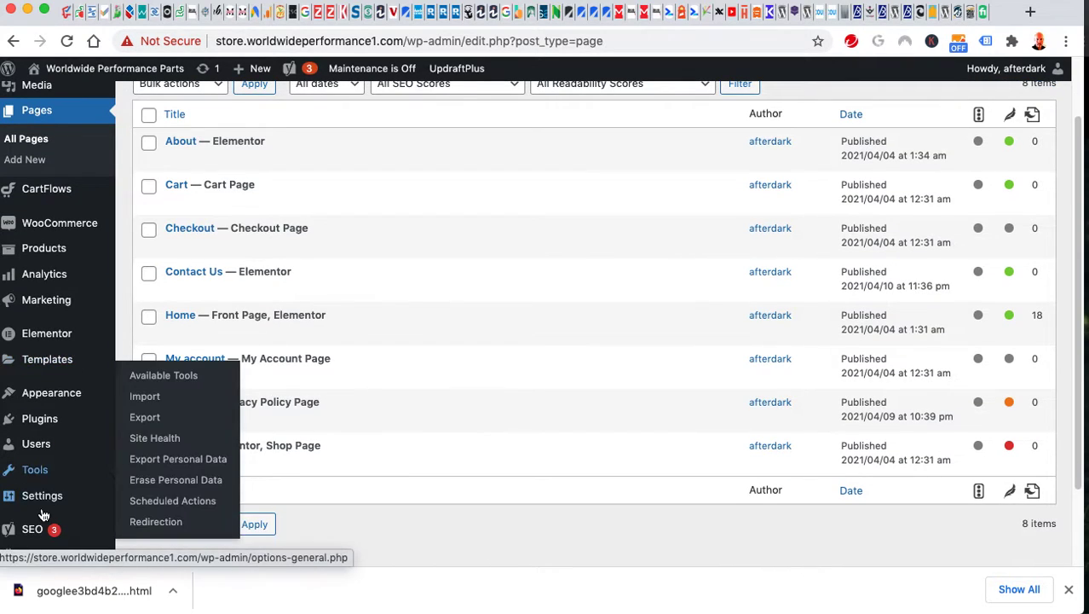
mouse_move(43, 495)
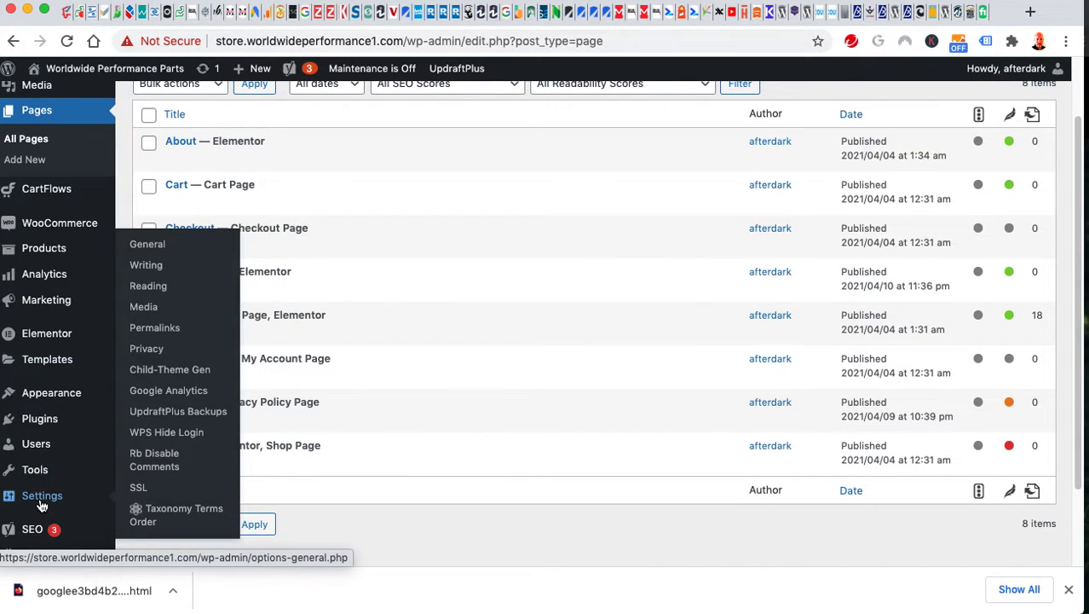
In UpdraftPlus Backups, delete the Apr 14 16:21 and 18:10 backup sets.
left_click(168, 413)
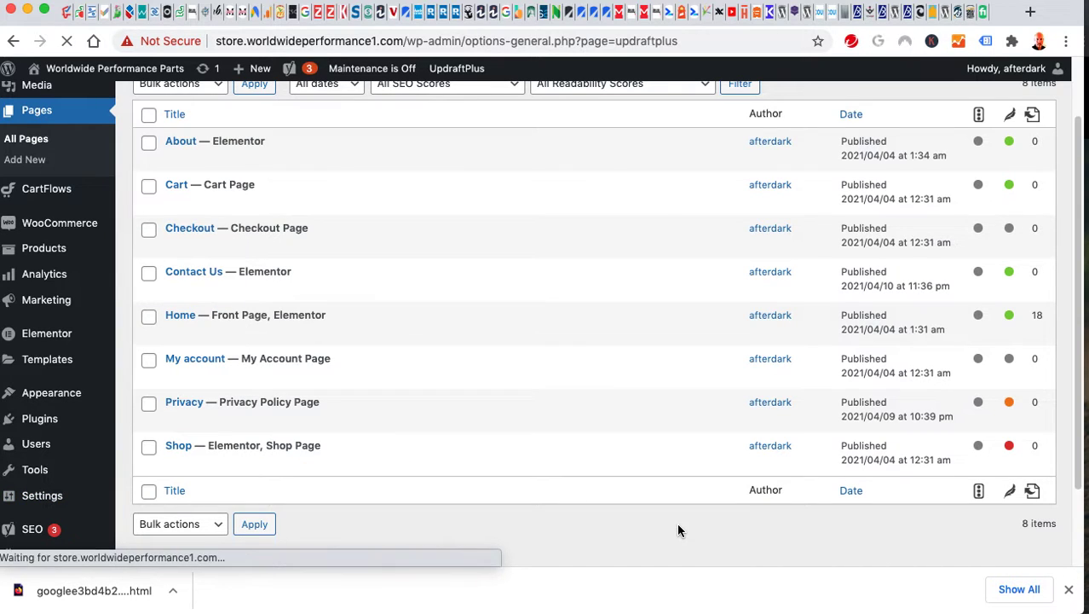
scroll(631, 462, "down", 5)
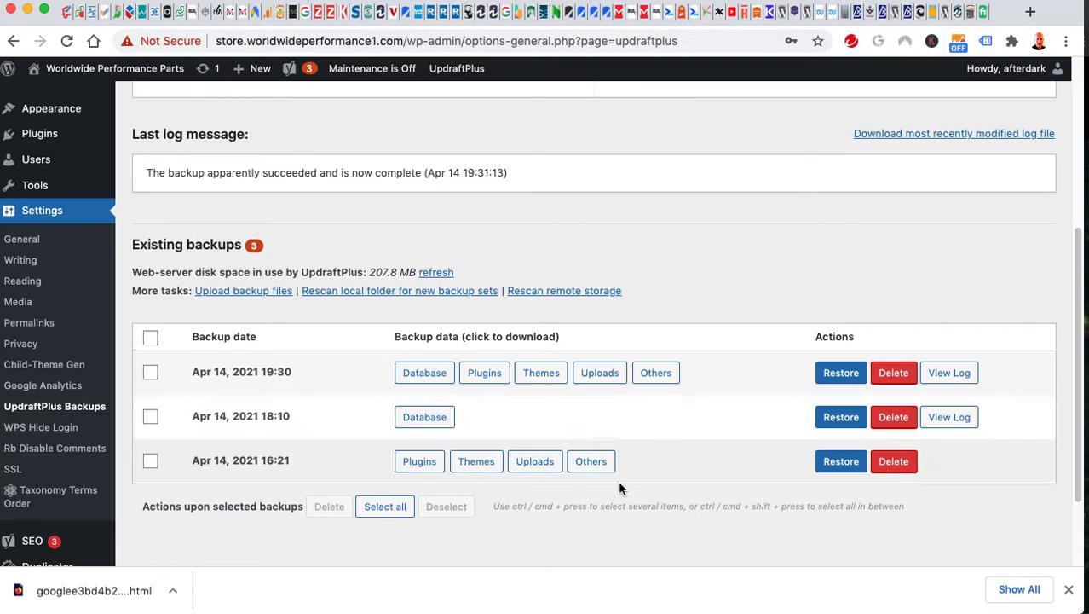
left_click(893, 461)
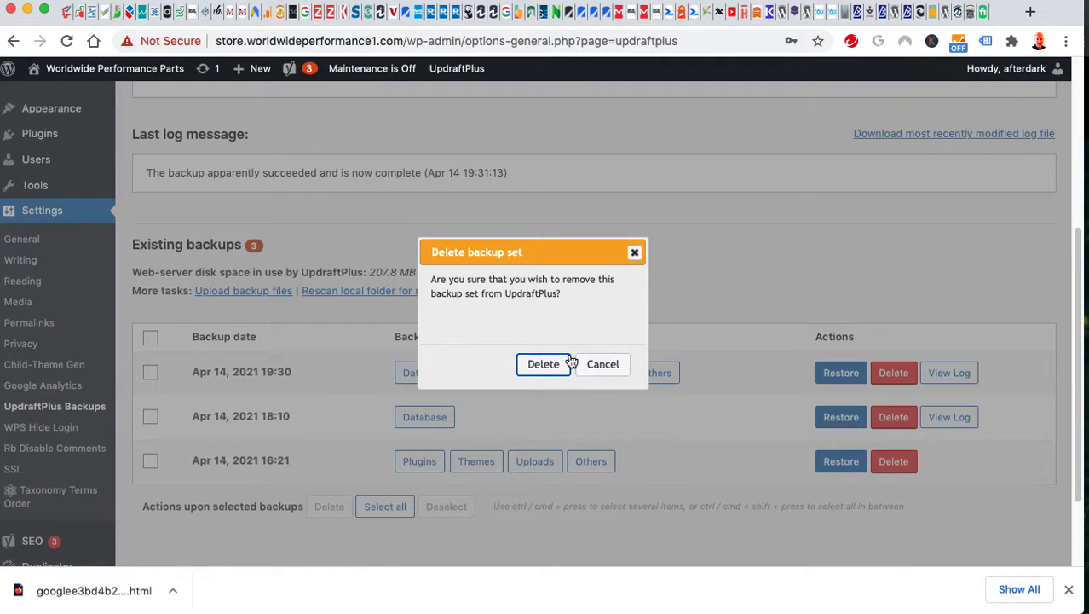
left_click(541, 363)
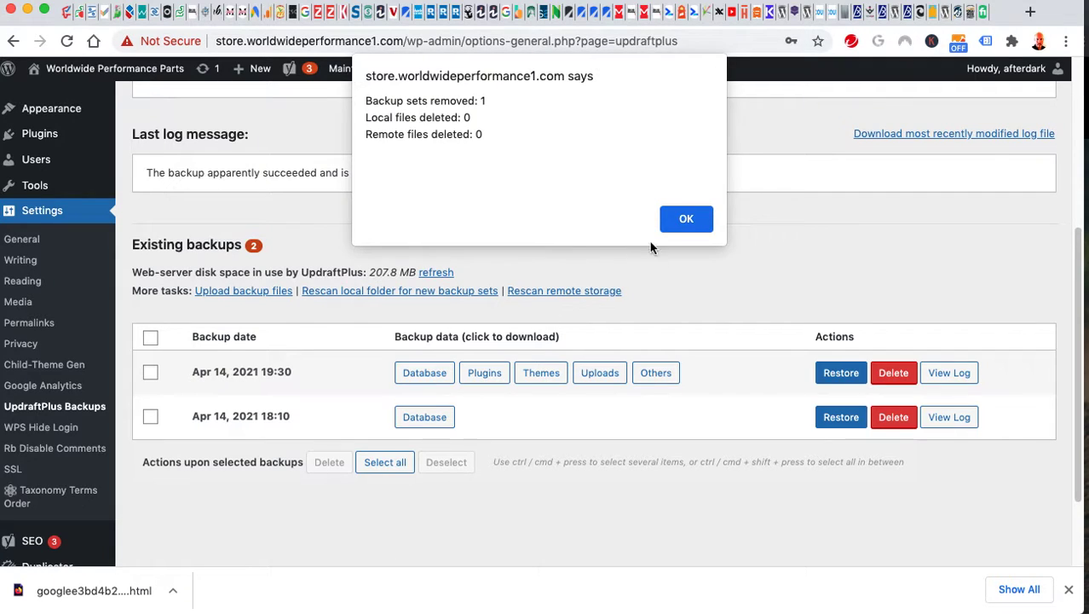
left_click(686, 219)
left_click(893, 417)
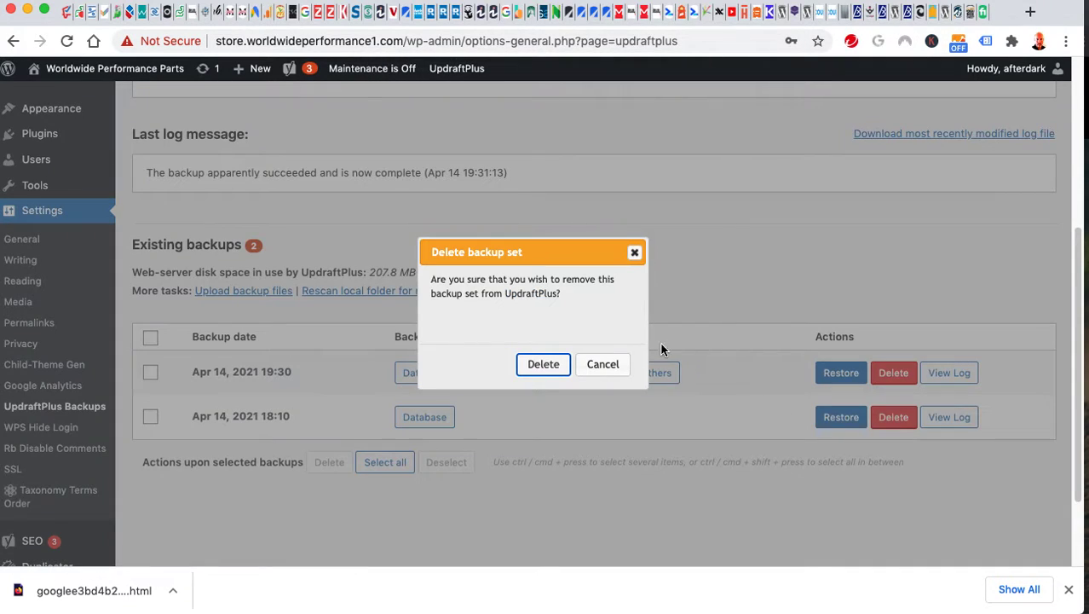
left_click(544, 365)
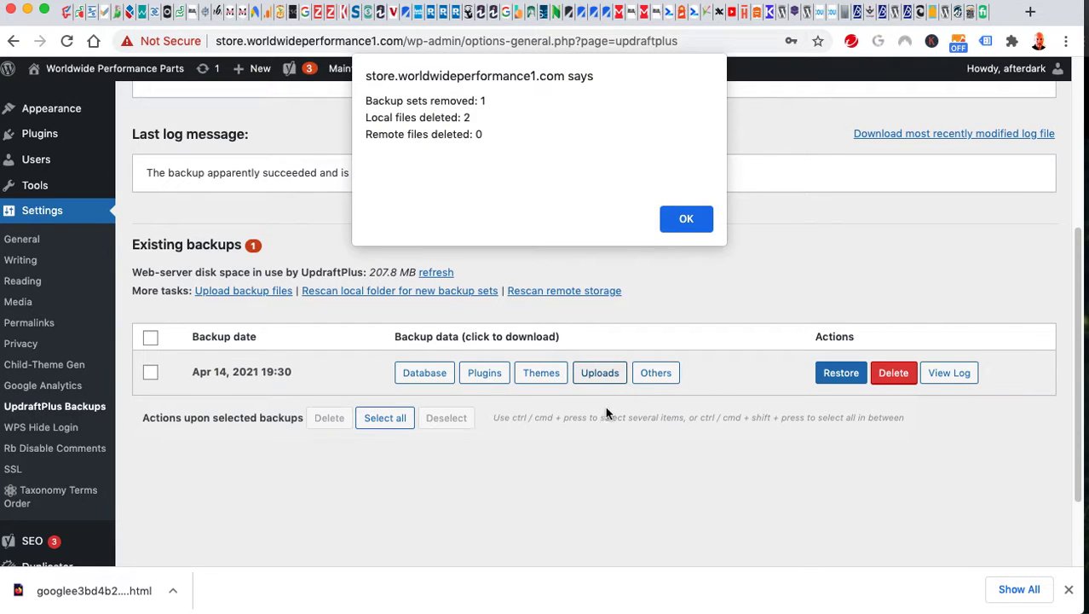
left_click(686, 219)
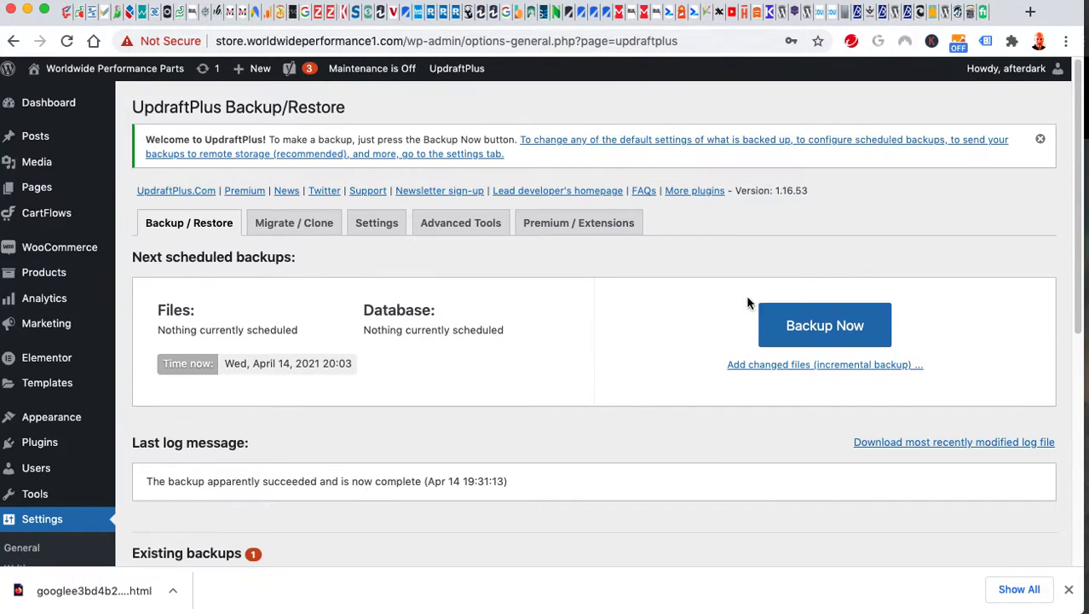
Open the Backup Now dialog, check the included files and database options, then cancel.
left_click(814, 316)
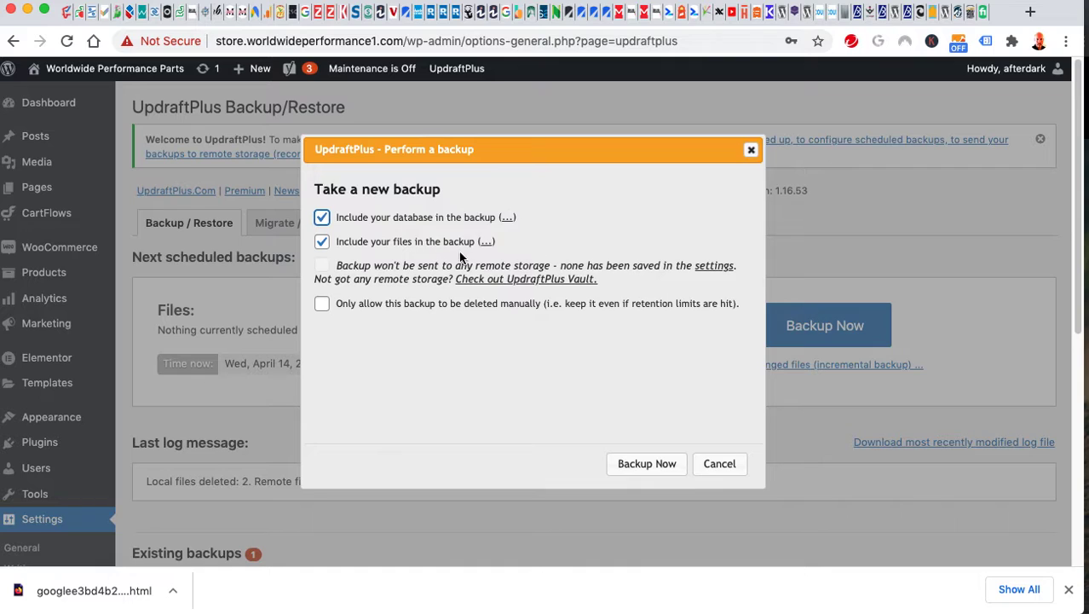
left_click(484, 243)
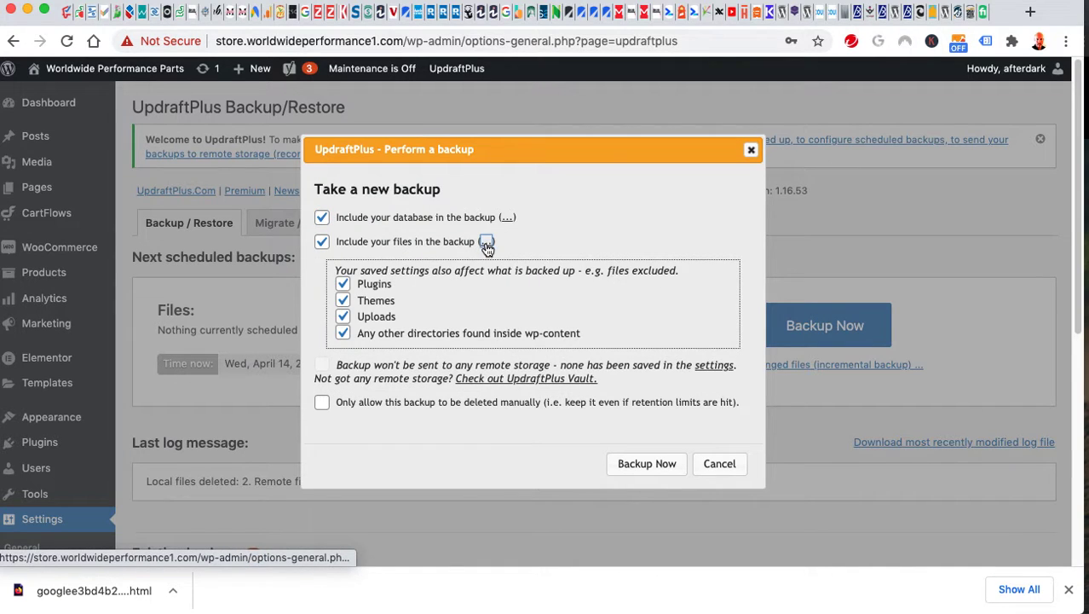
left_click(485, 243)
left_click(507, 218)
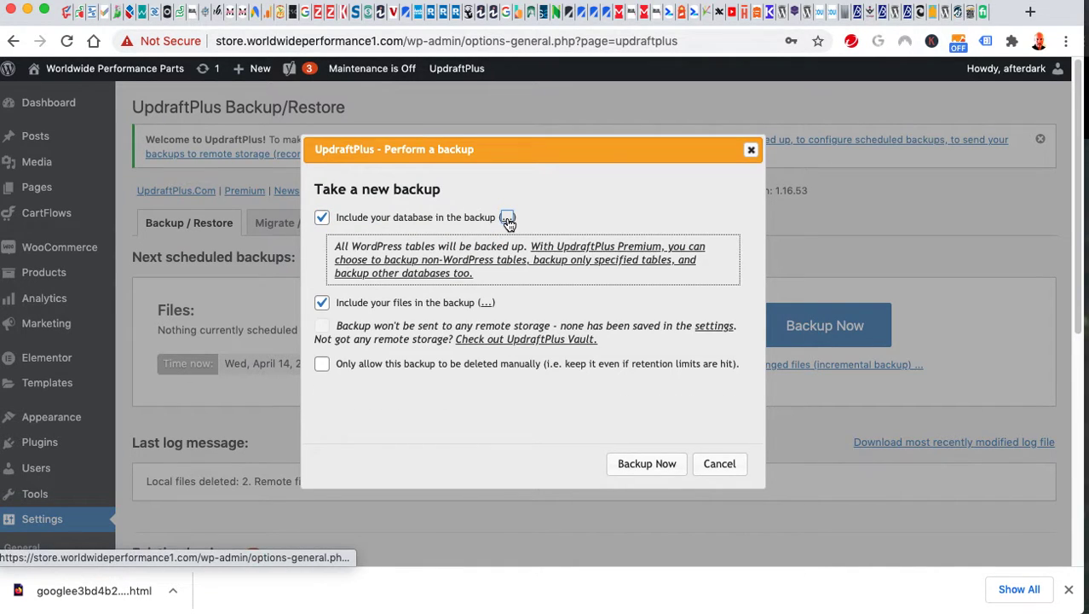
left_click(507, 219)
left_click(724, 464)
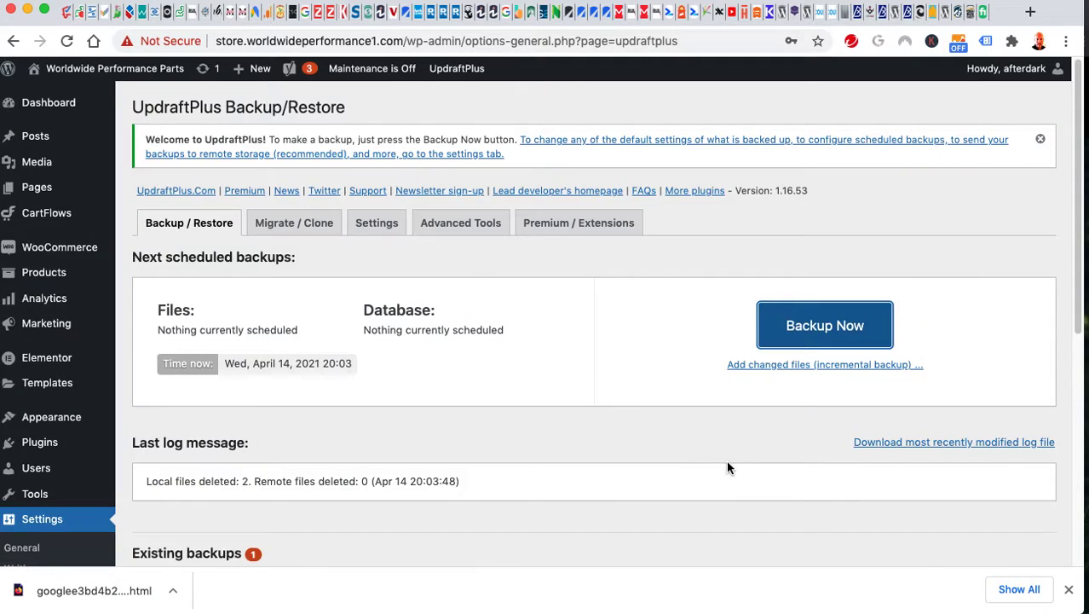
Reopen the backup dialog and cancel it again without running a backup.
scroll(616, 410, "down", 3)
scroll(617, 411, "up", 3)
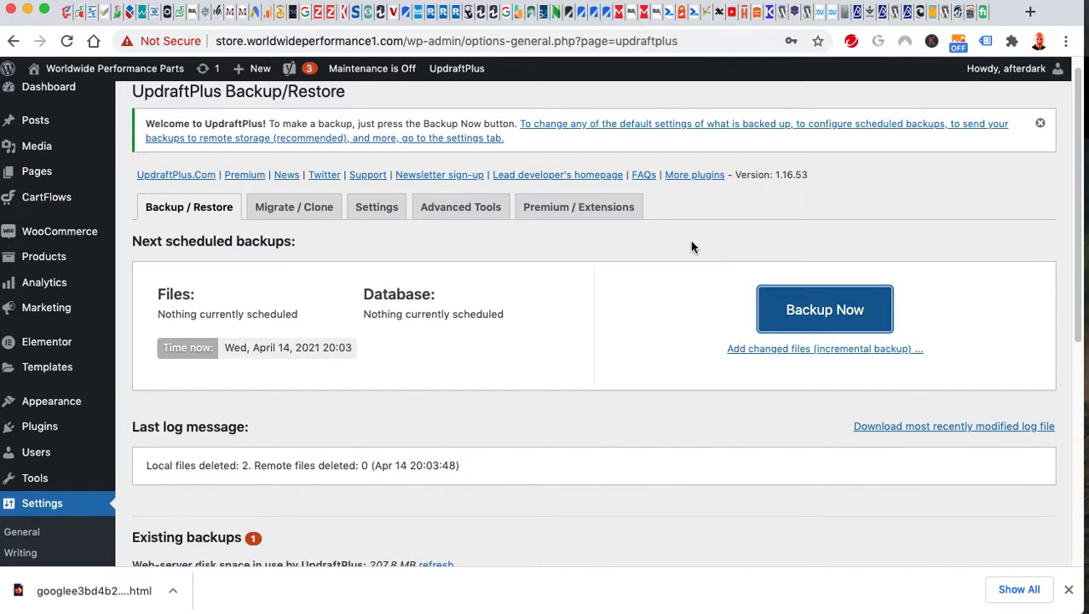
scroll(705, 245, "down", 1)
scroll(705, 246, "up", 2)
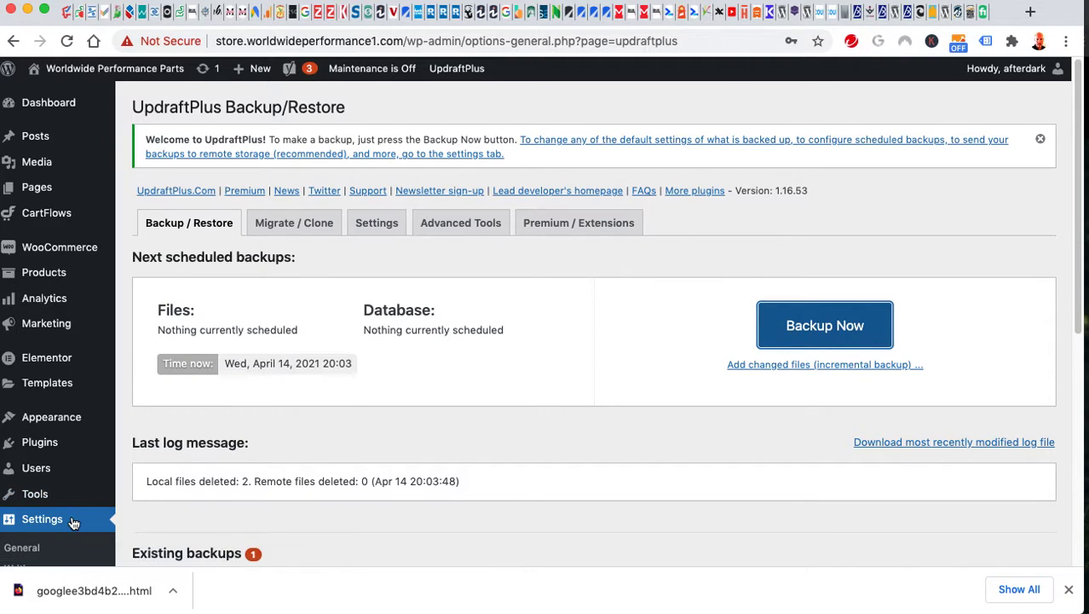
scroll(444, 409, "down", 5)
scroll(445, 409, "up", 5)
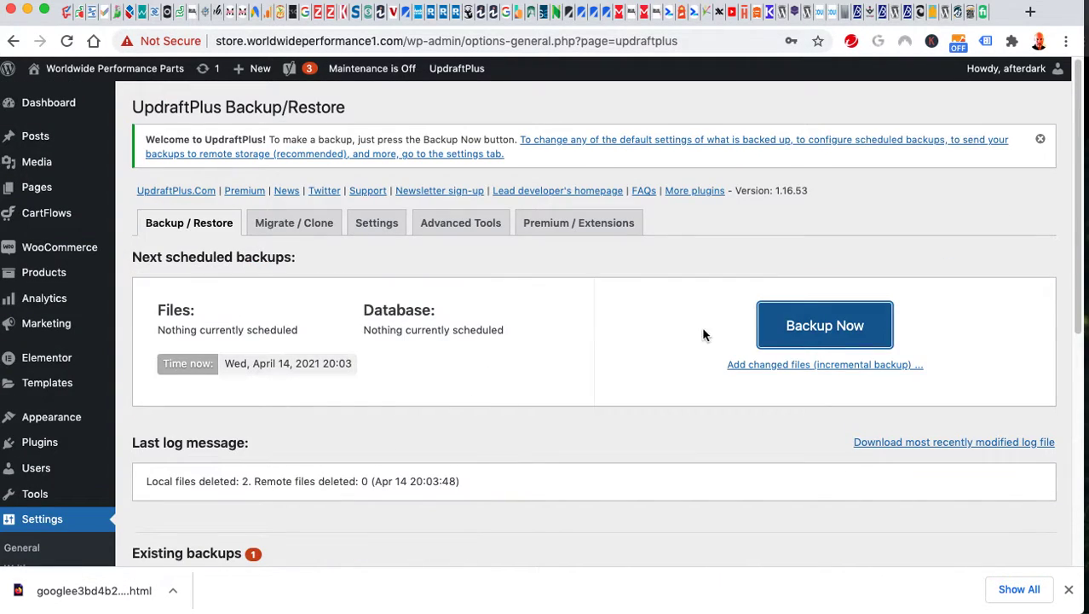
left_click(815, 340)
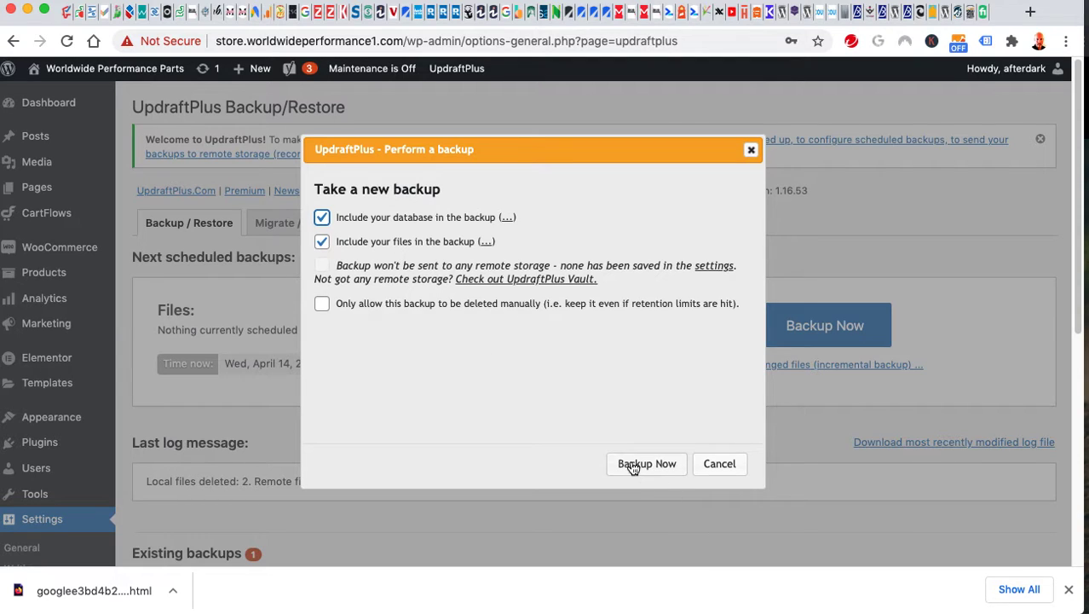
left_click(719, 464)
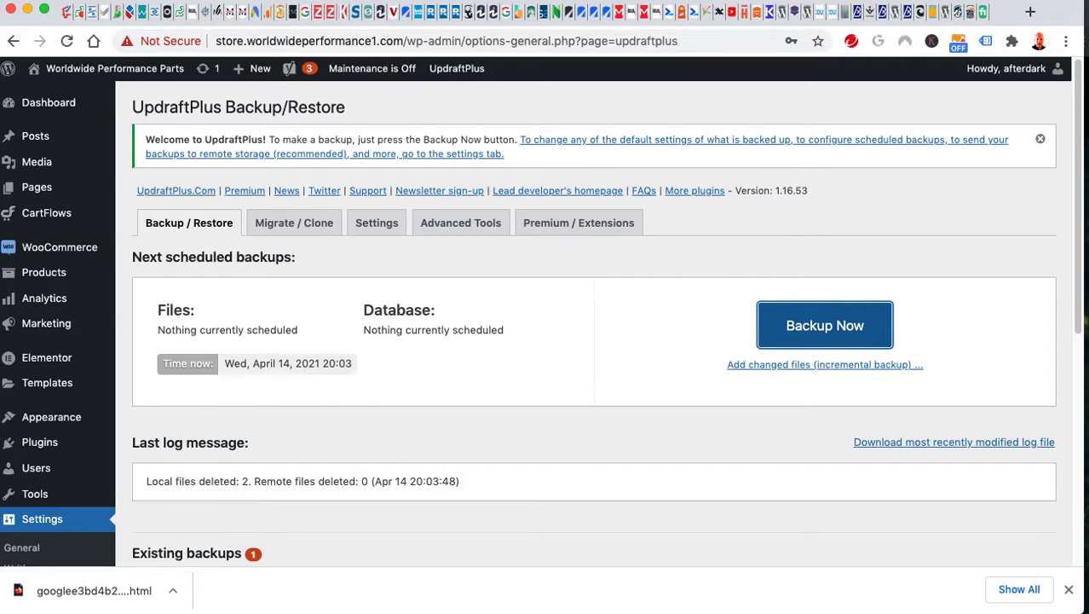
Open WooCommerce Customers, showing 0 customers and $0.00 average lifetime spend.
mouse_move(34, 221)
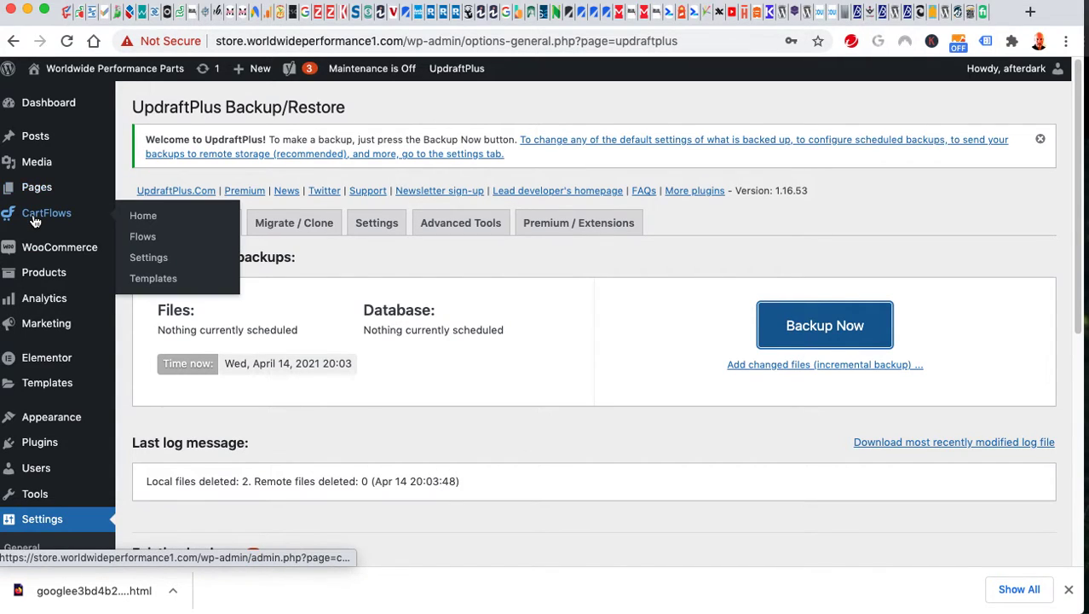
mouse_move(46, 199)
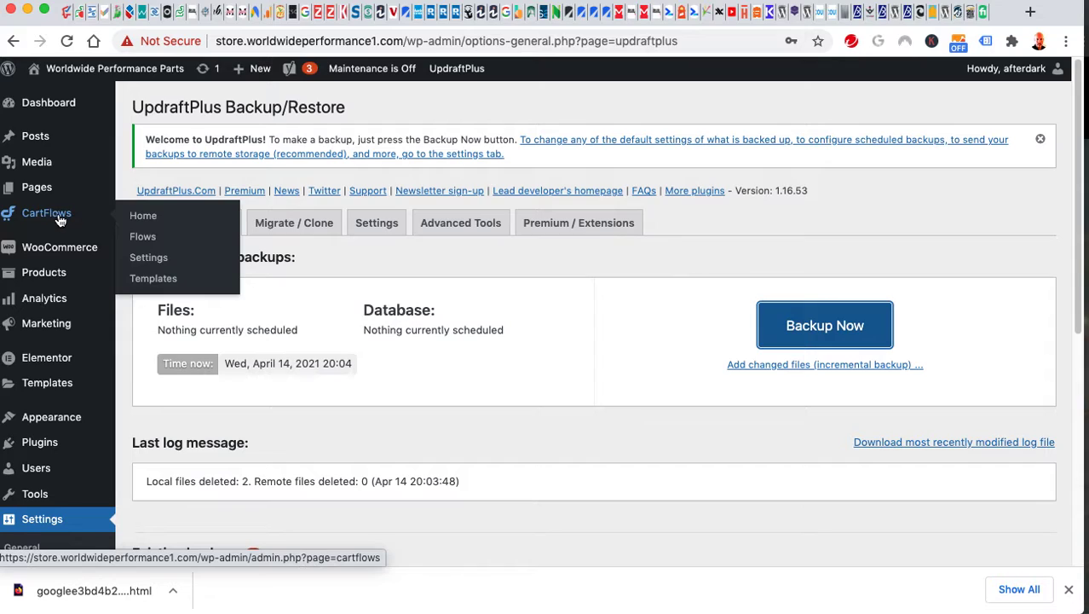
mouse_move(62, 258)
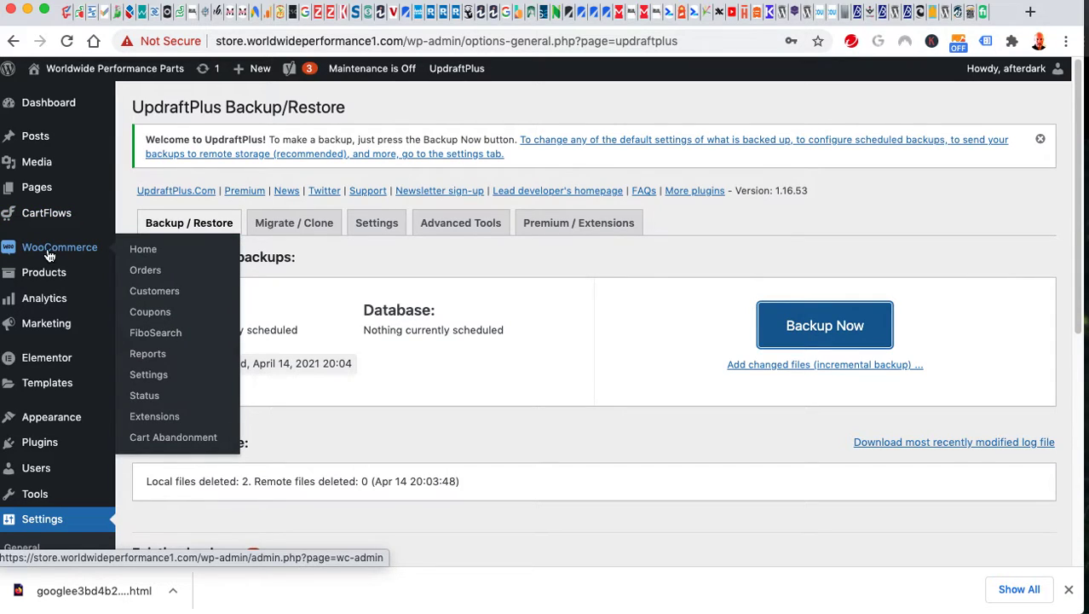
left_click(148, 294)
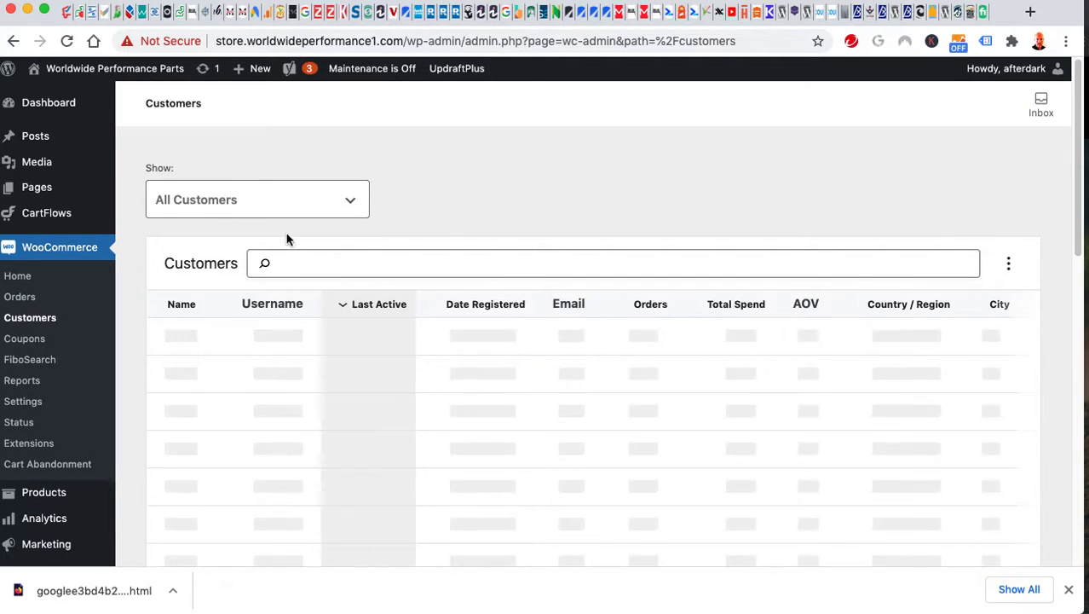
scroll(513, 216, "down", 3)
scroll(277, 241, "up", 3)
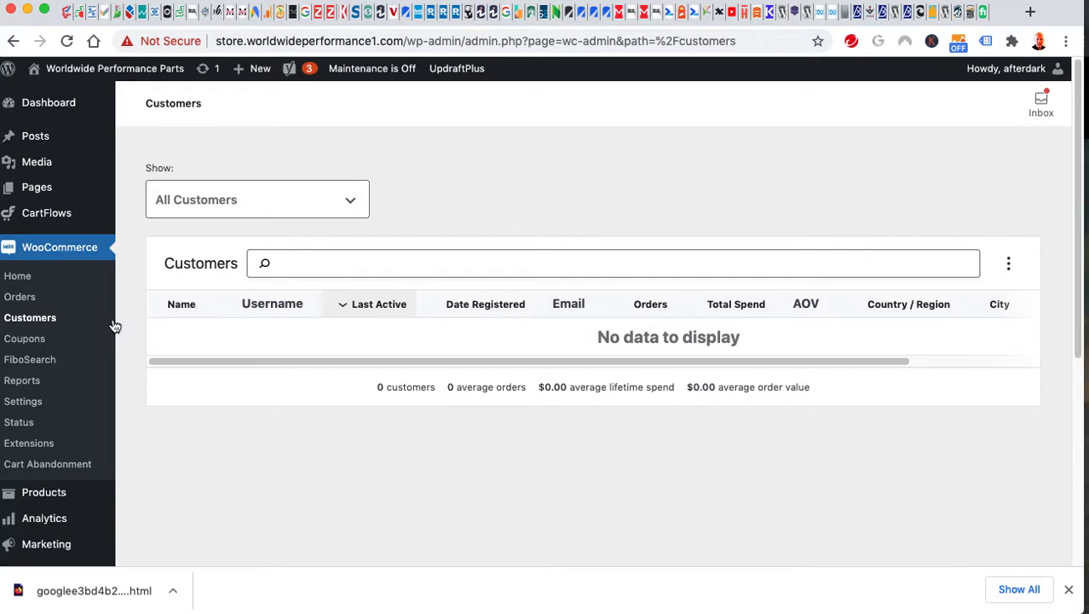
Go to Coupons, remove the legacy coupon menu, and start a blank new coupon.
left_click(32, 341)
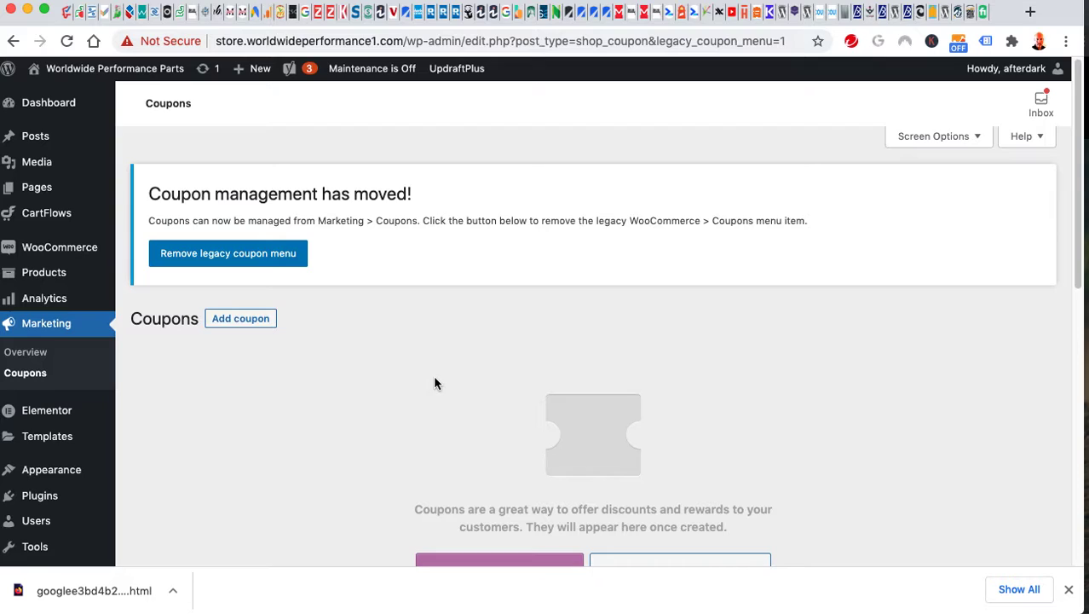
scroll(434, 382, "down", 3)
scroll(434, 381, "up", 3)
left_click(298, 259)
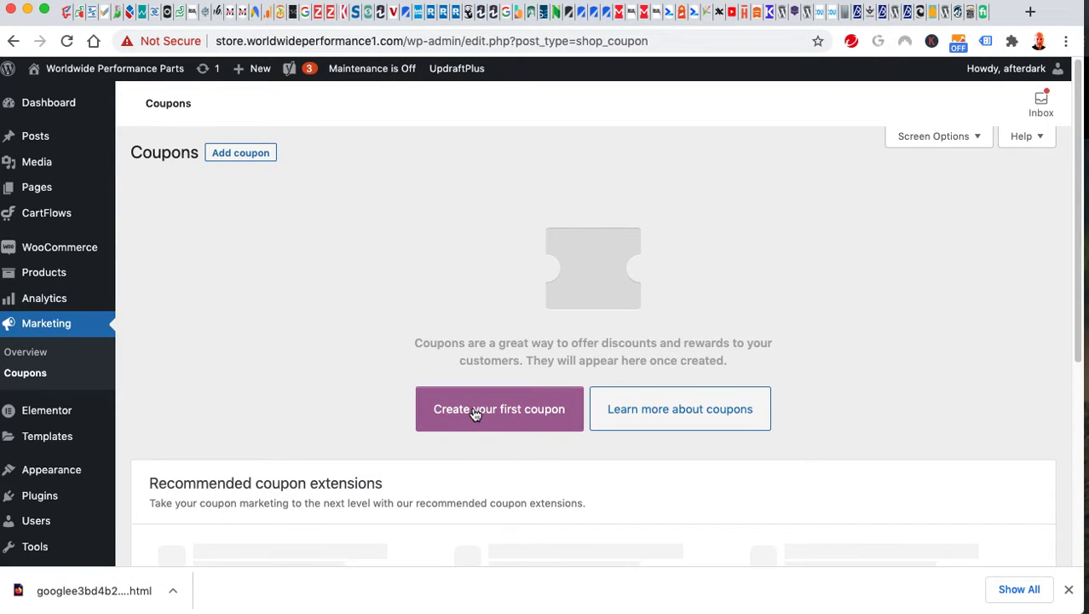
left_click(477, 414)
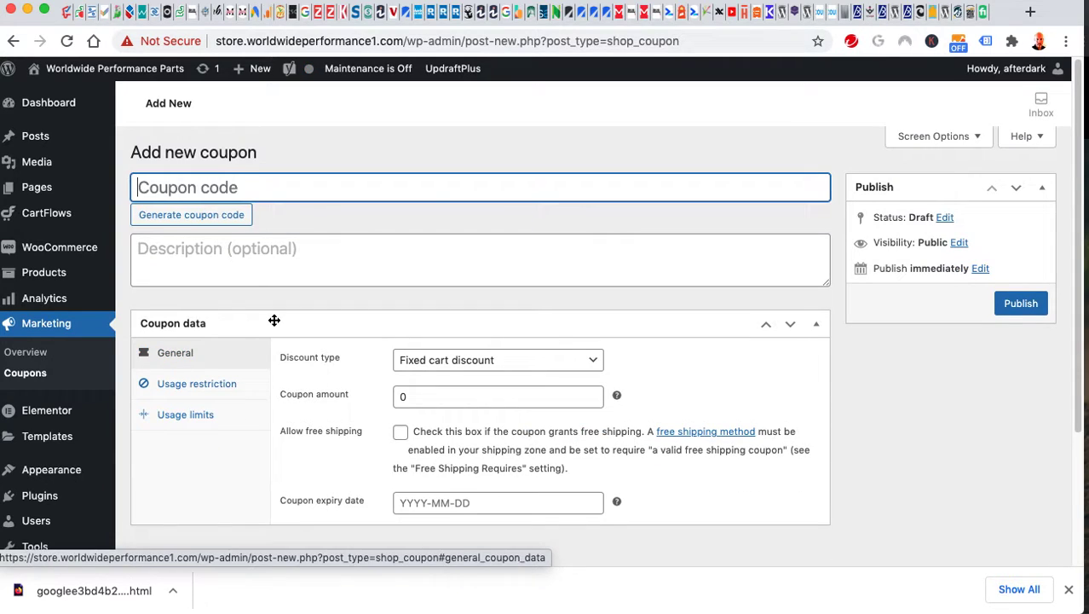
scroll(274, 319, "down", 1)
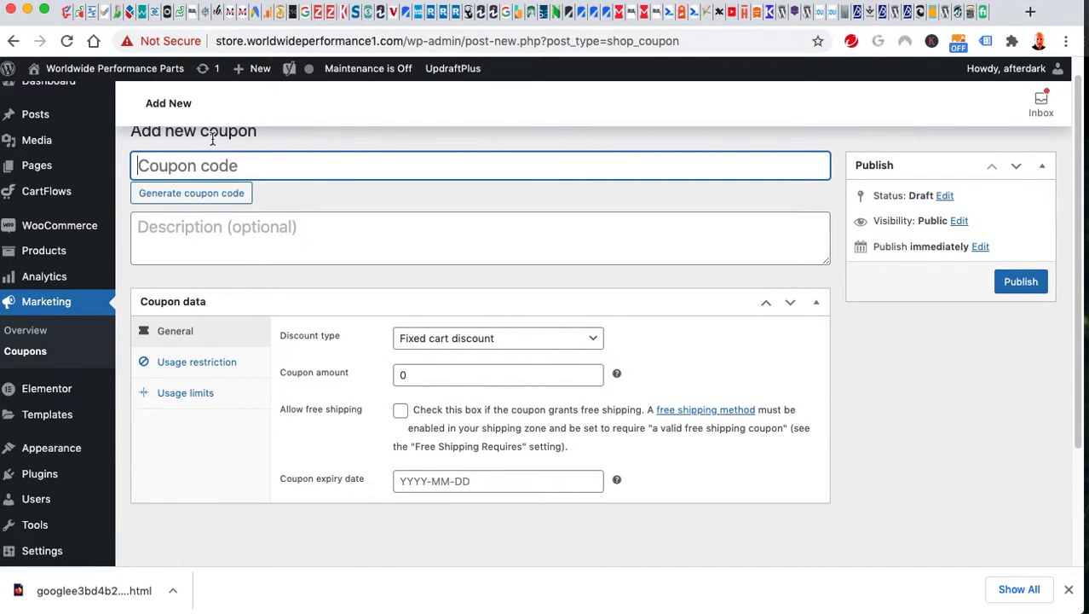
Create coupon '5percent' as a 5 percentage discount and publish it.
type("5percent")
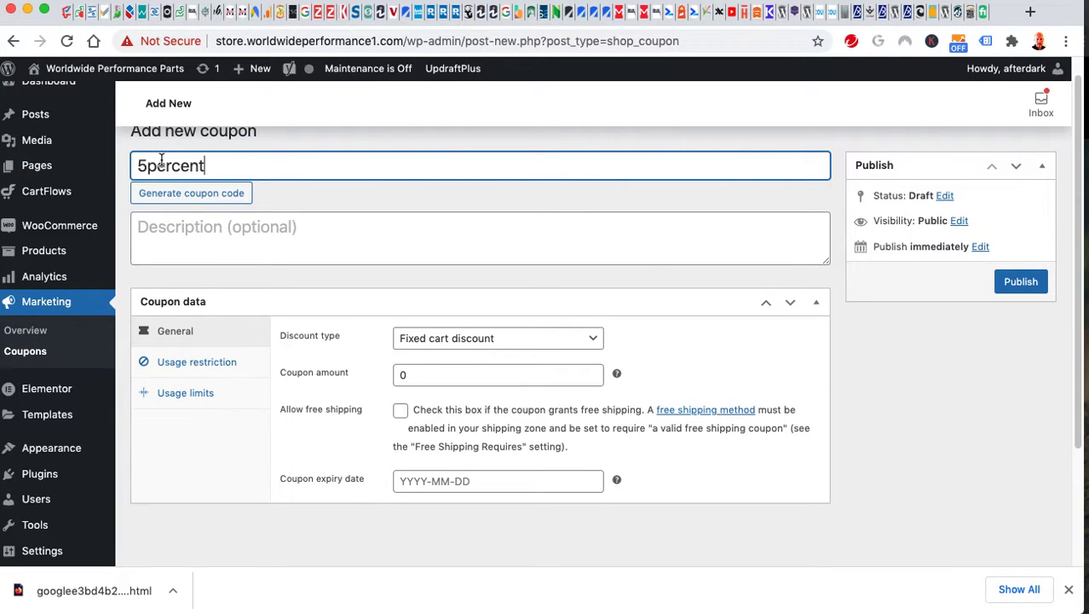
left_click(486, 339)
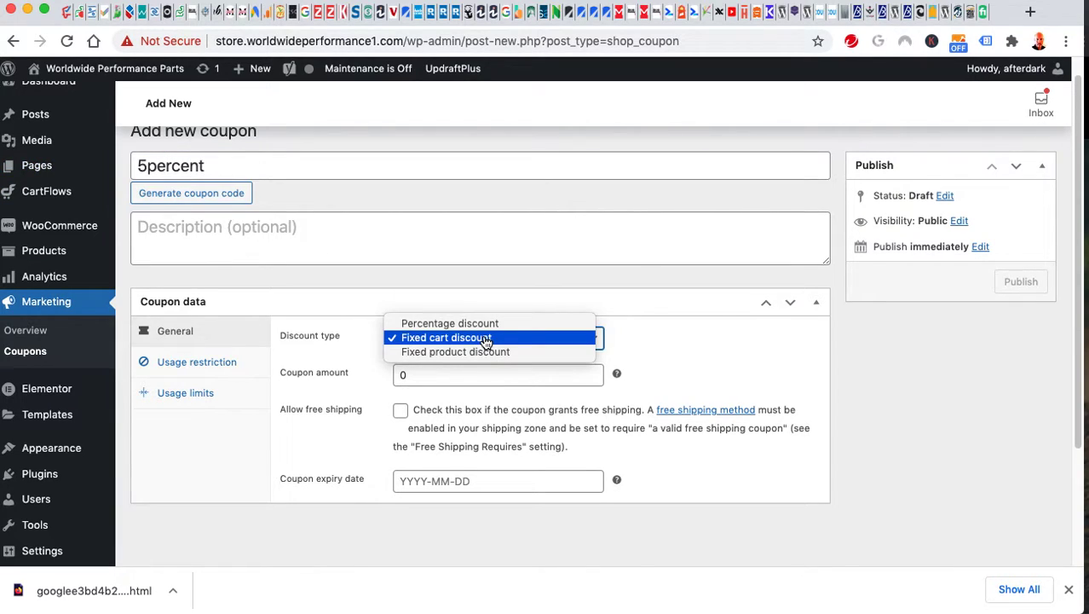
left_click(479, 324)
left_click(424, 367)
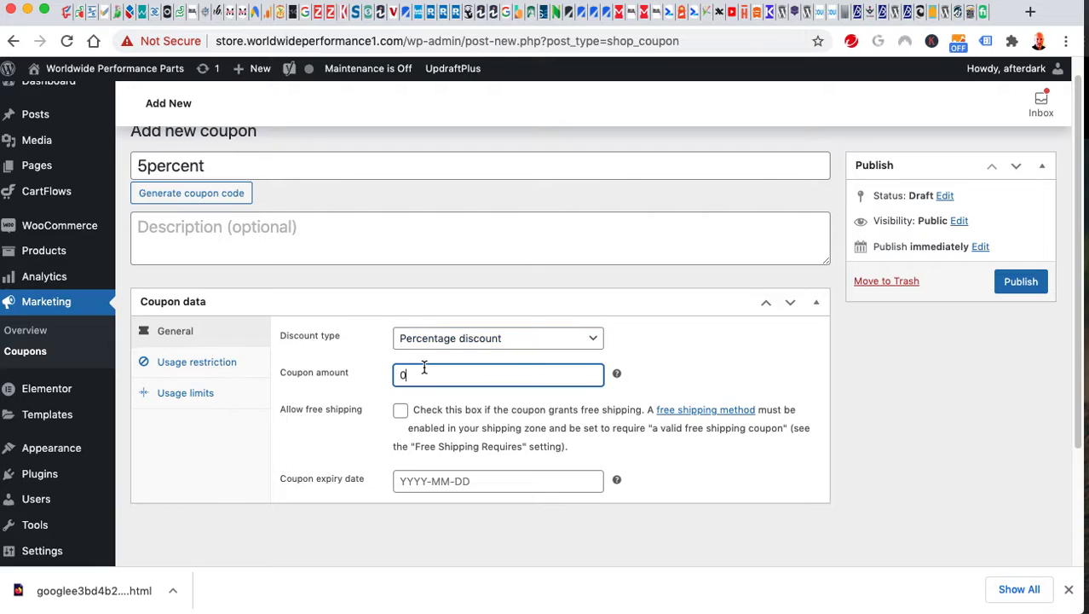
type("5")
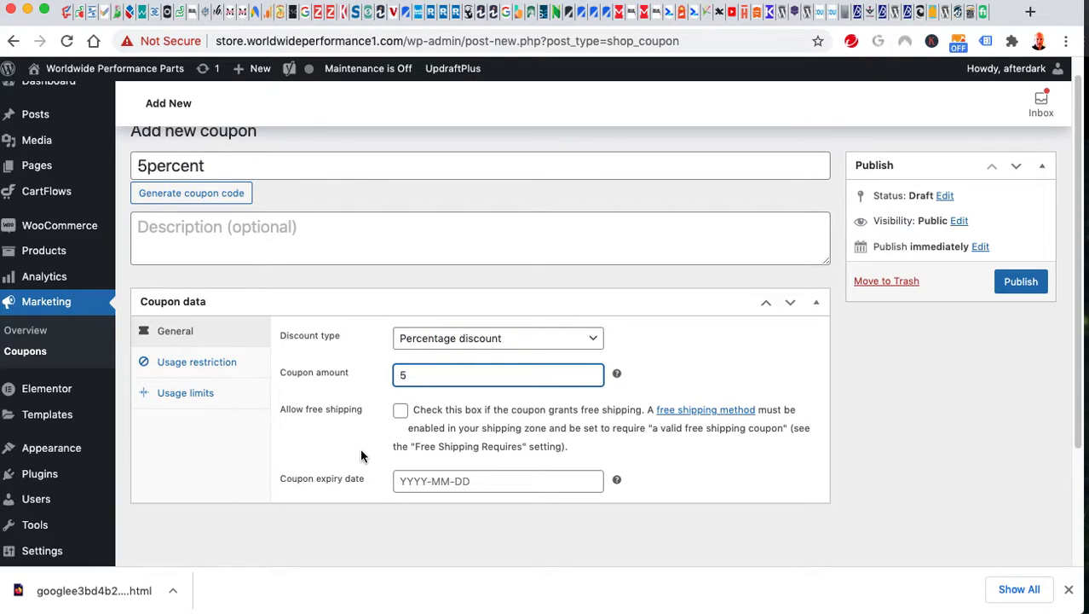
left_click(360, 456)
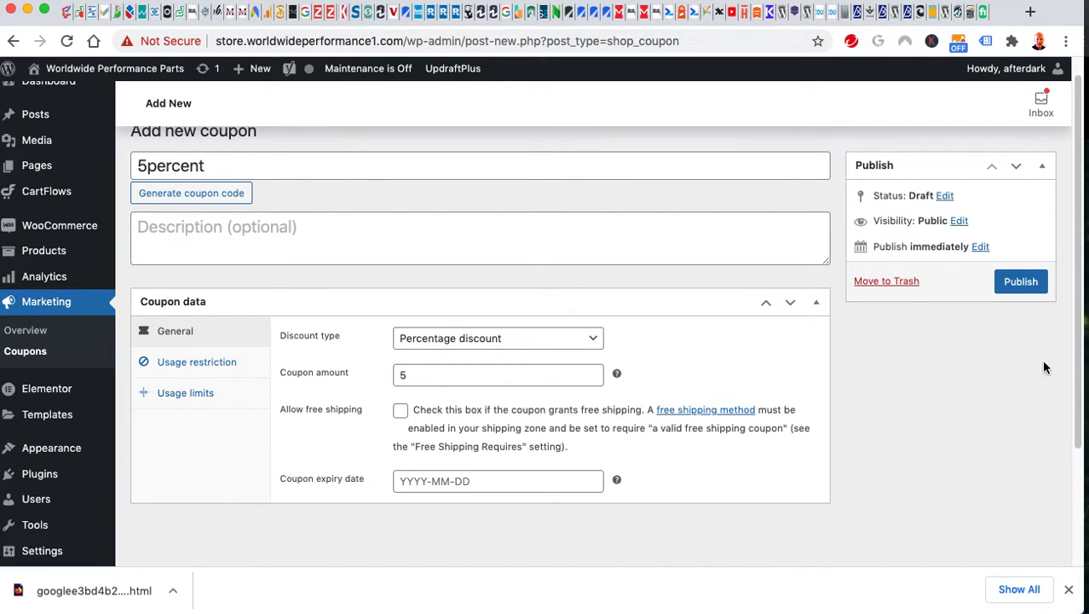
left_click(1022, 289)
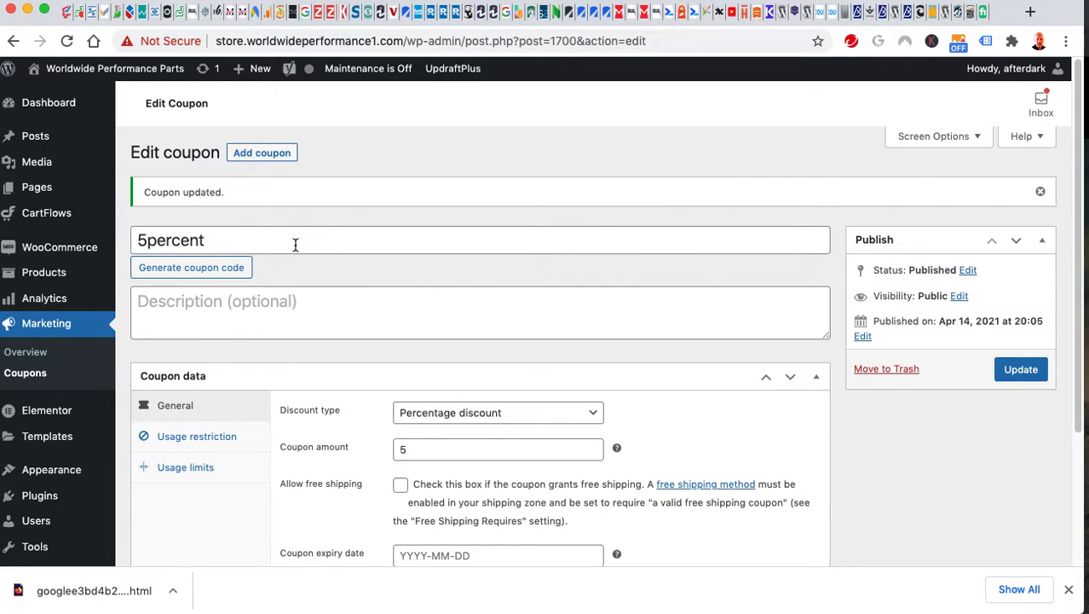
left_click_drag(251, 241, 129, 241)
Set the 5percent coupon's status to Draft and update it.
left_click(1036, 464)
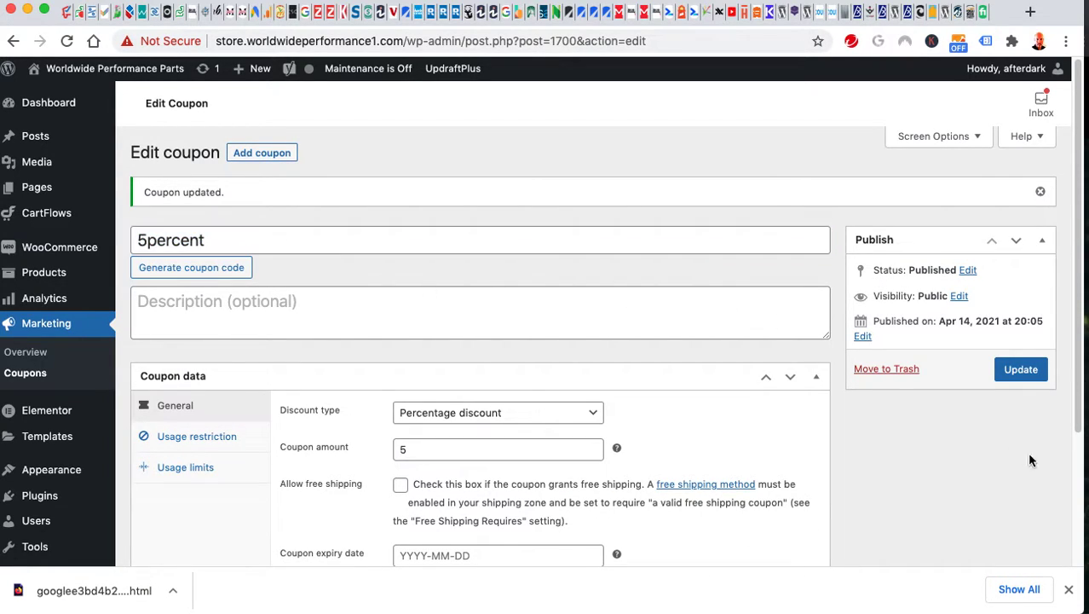
left_click(967, 271)
left_click(936, 292)
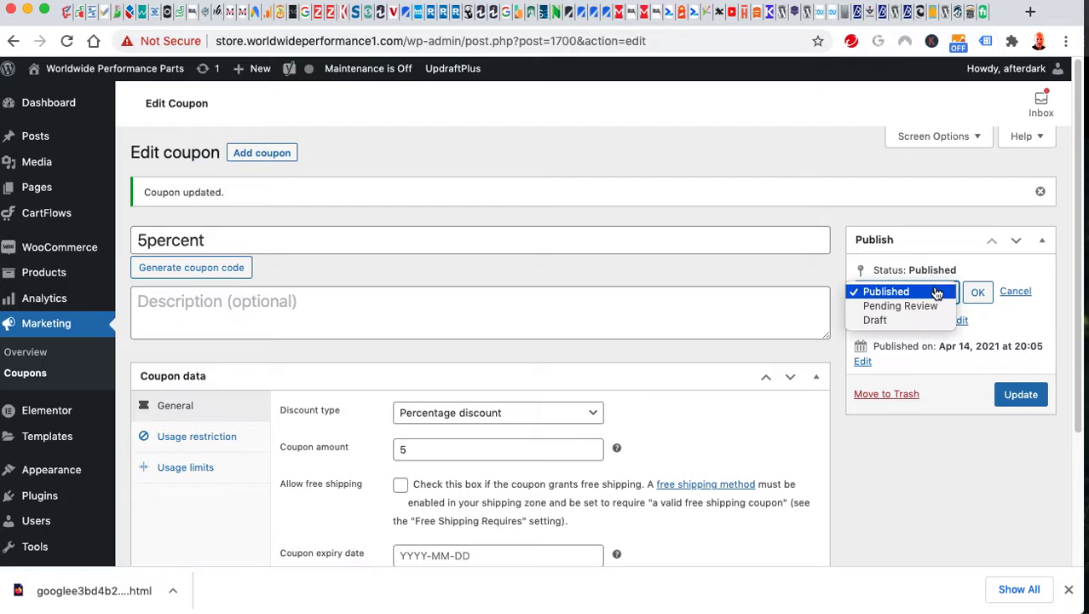
left_click(907, 319)
left_click(978, 292)
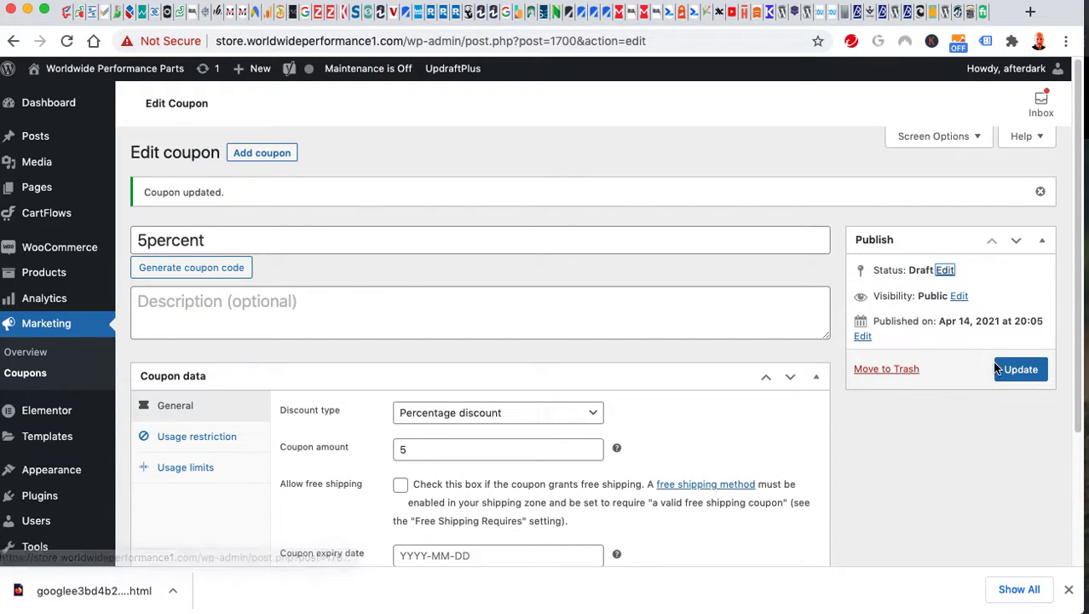
left_click(1018, 369)
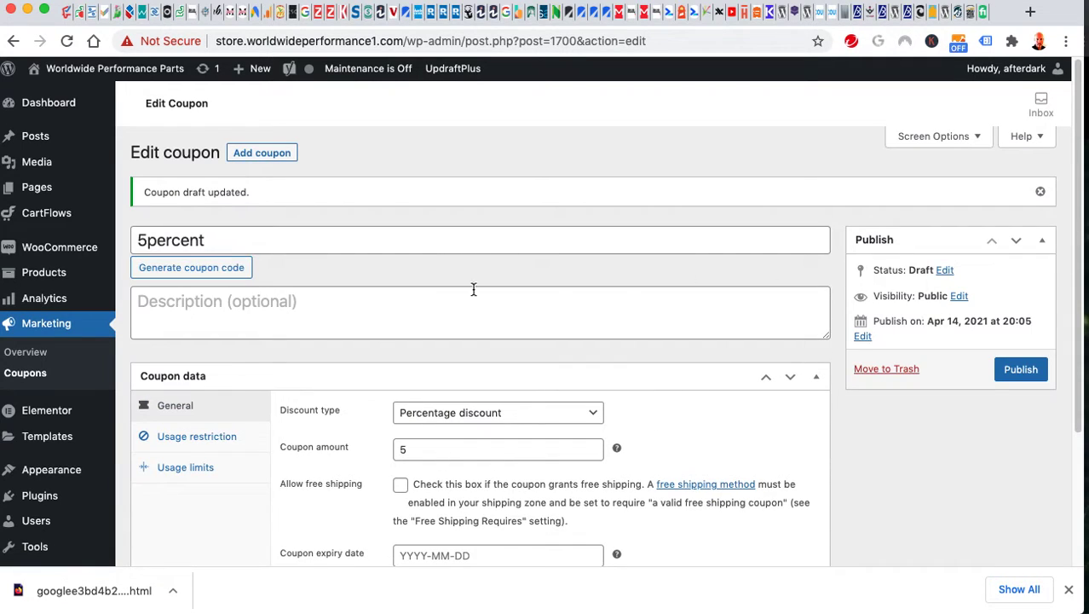
scroll(304, 242, "down", 1)
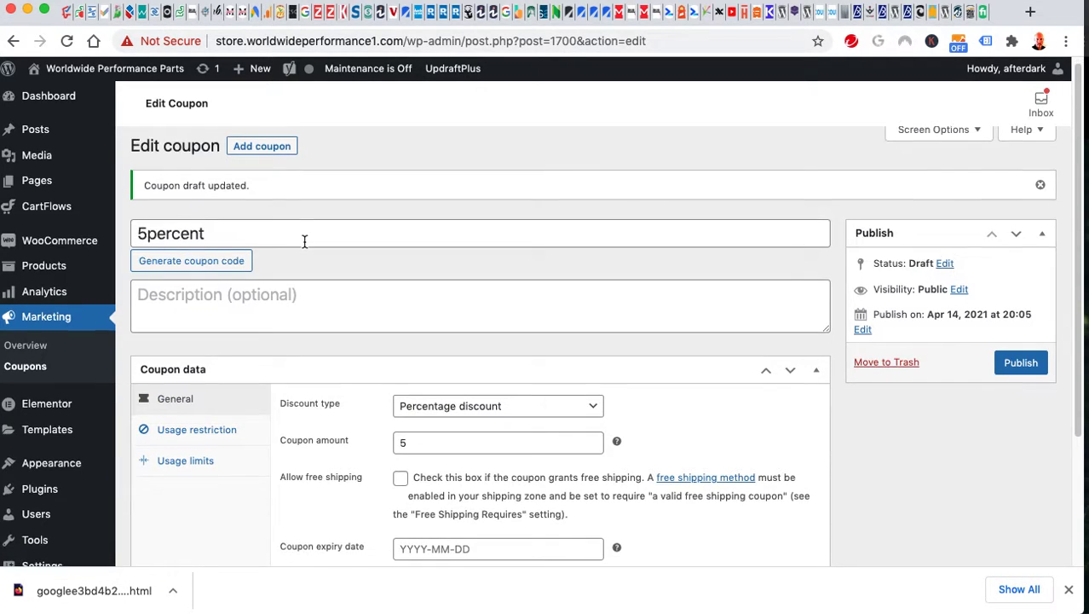
scroll(304, 241, "down", 3)
scroll(304, 241, "up", 3)
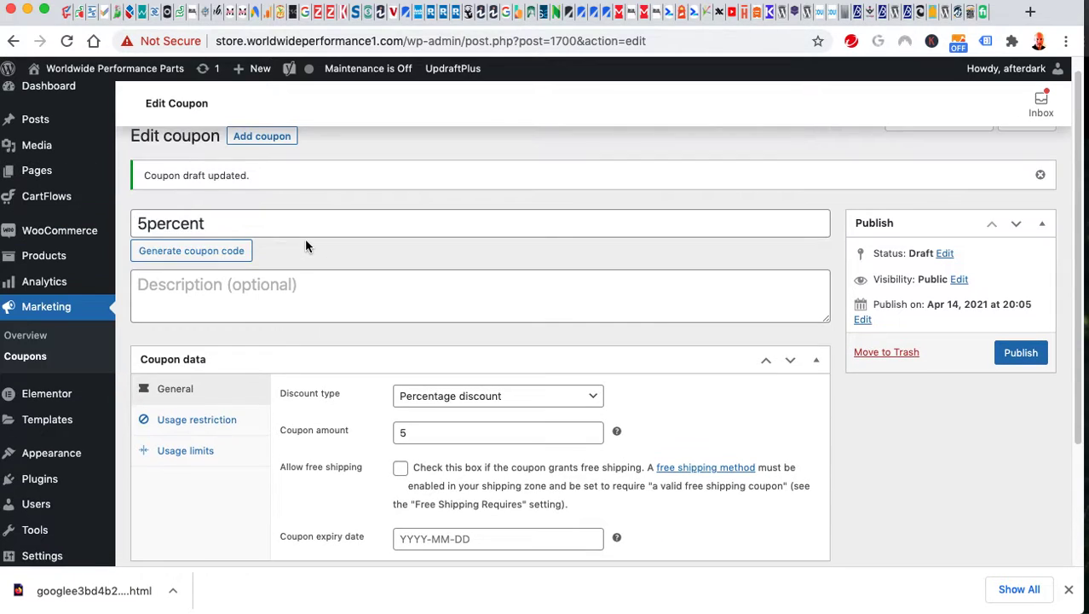
scroll(304, 238, "down", 1)
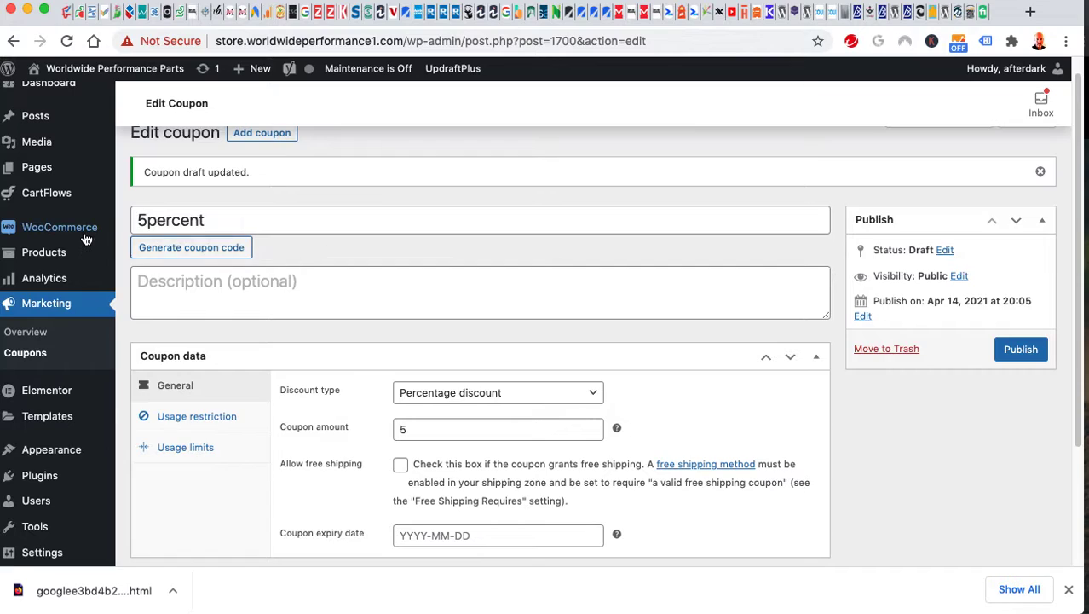
mouse_move(85, 237)
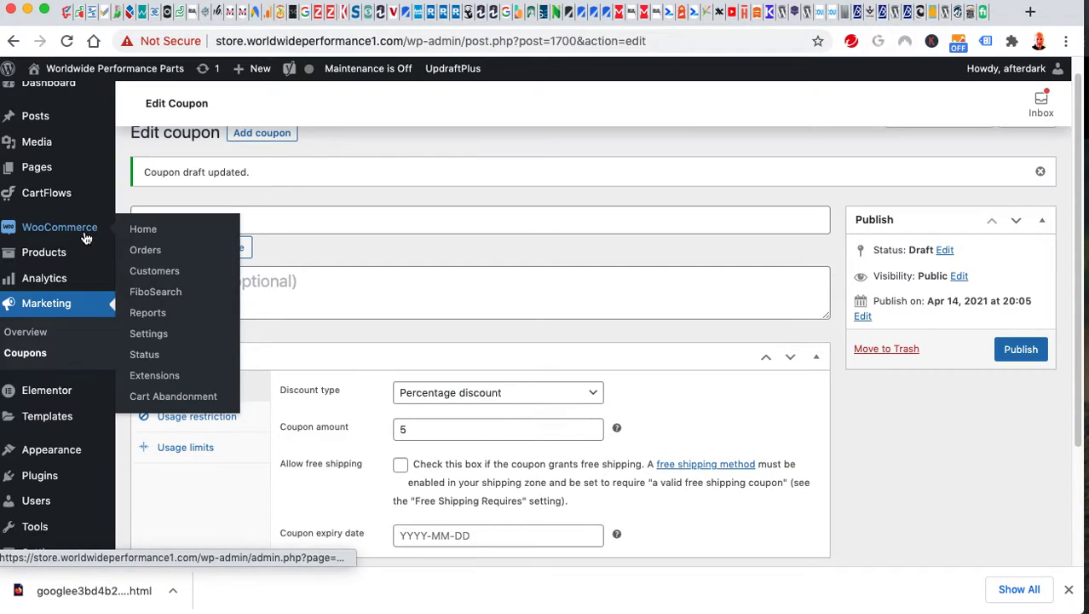
Review the last-7-days Orders sales report showing $0.00 gross sales and 0 orders.
left_click(156, 314)
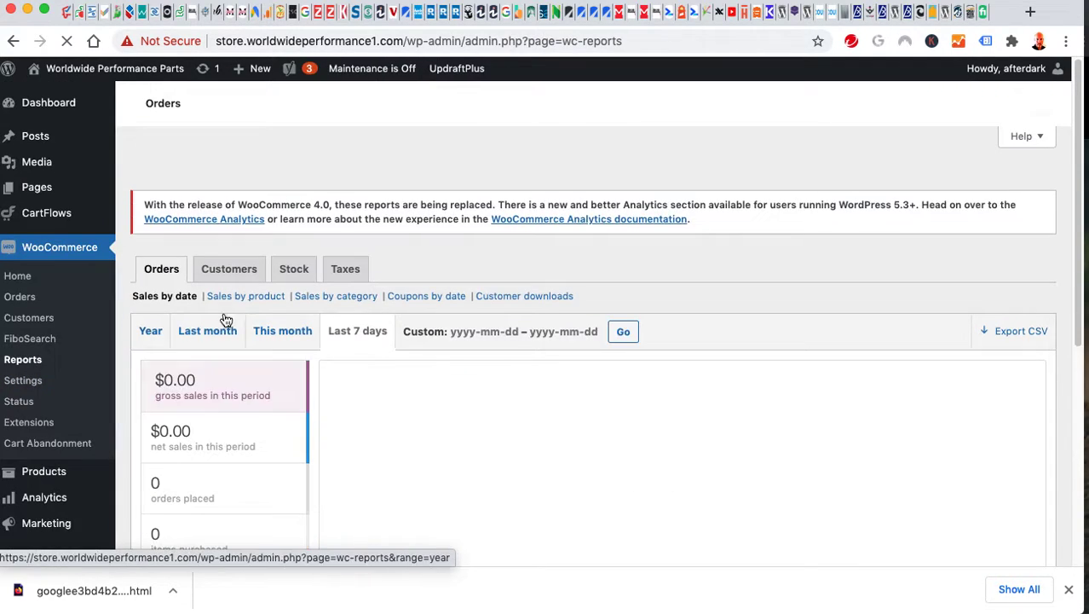
scroll(585, 373, "down", 10)
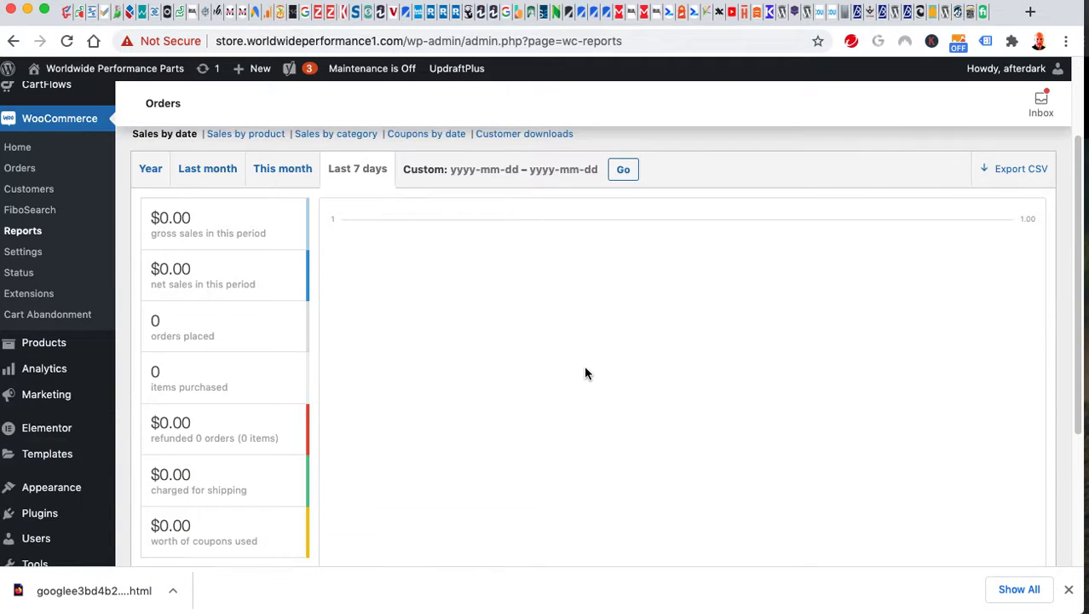
scroll(583, 364, "up", 10)
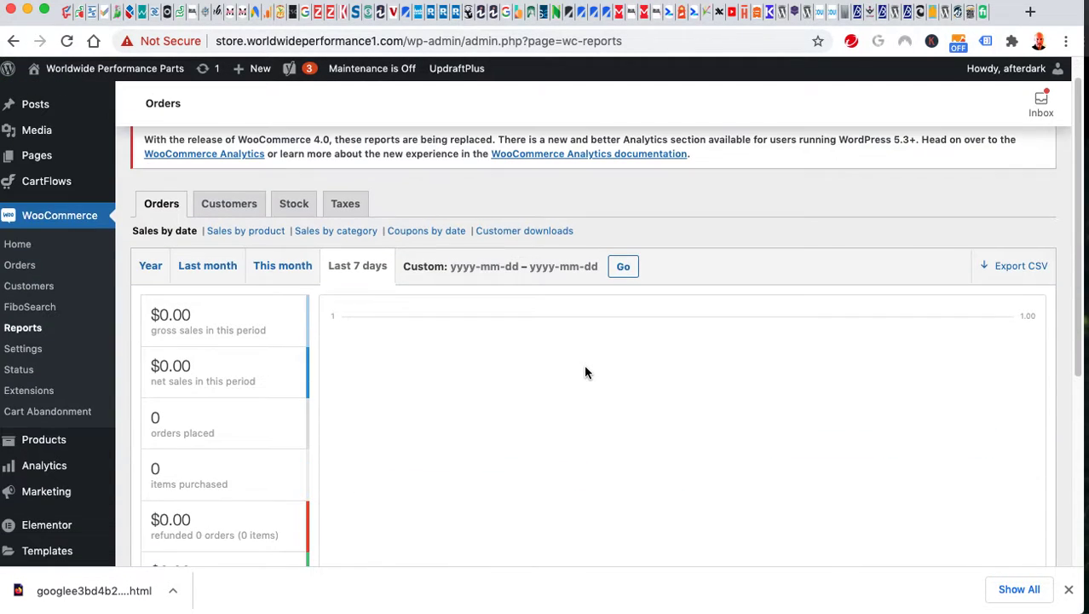
scroll(583, 364, "down", 5)
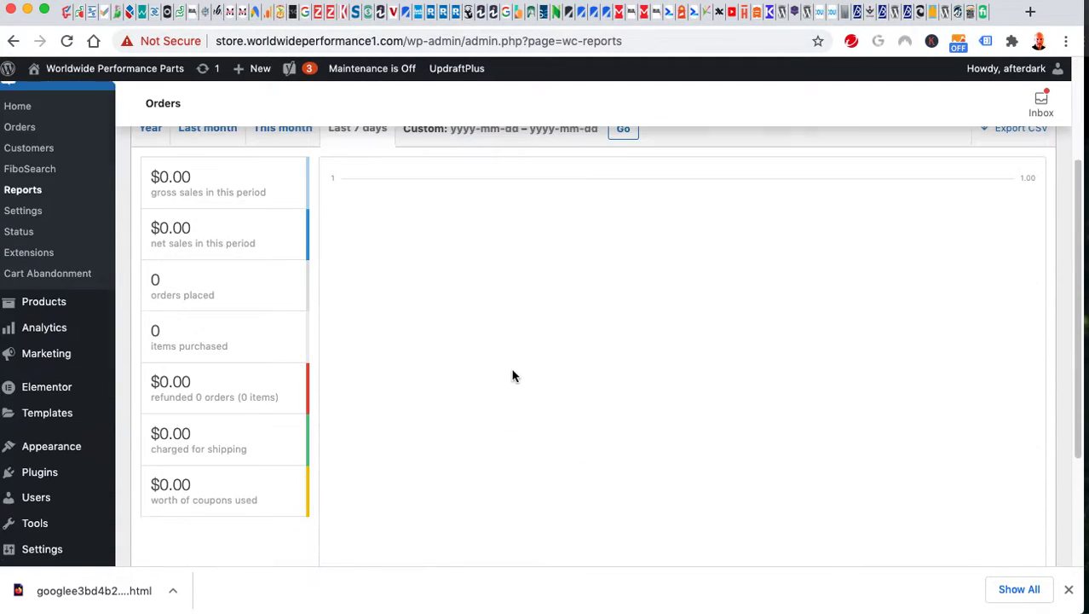
left_click(29, 212)
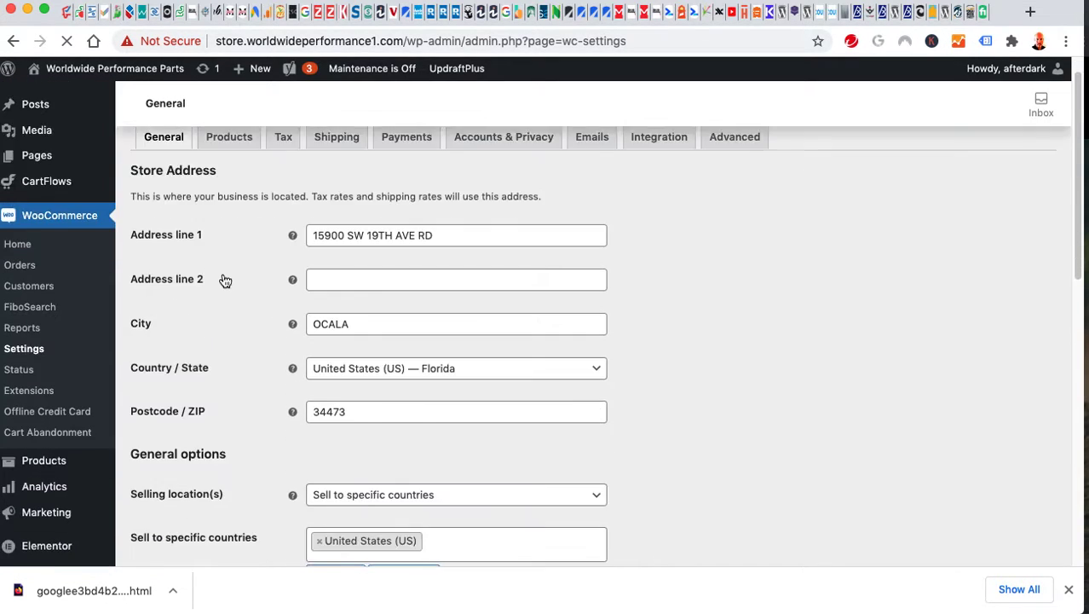
Show the email notification settings and scroll through the sender and template sections.
left_click(594, 172)
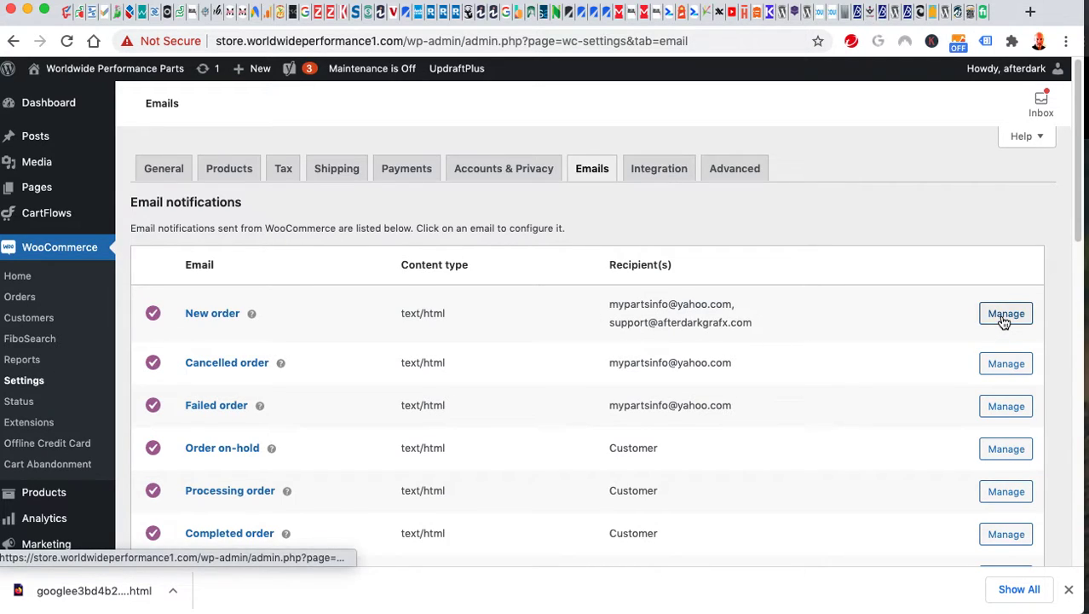
scroll(840, 239, "down", 1)
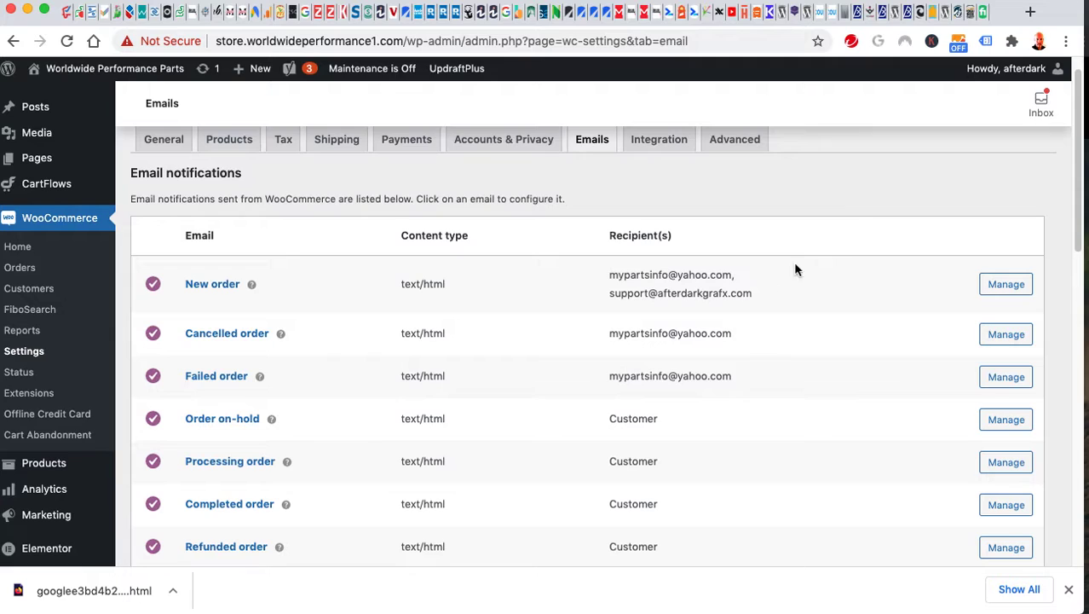
scroll(801, 434, "down", 5)
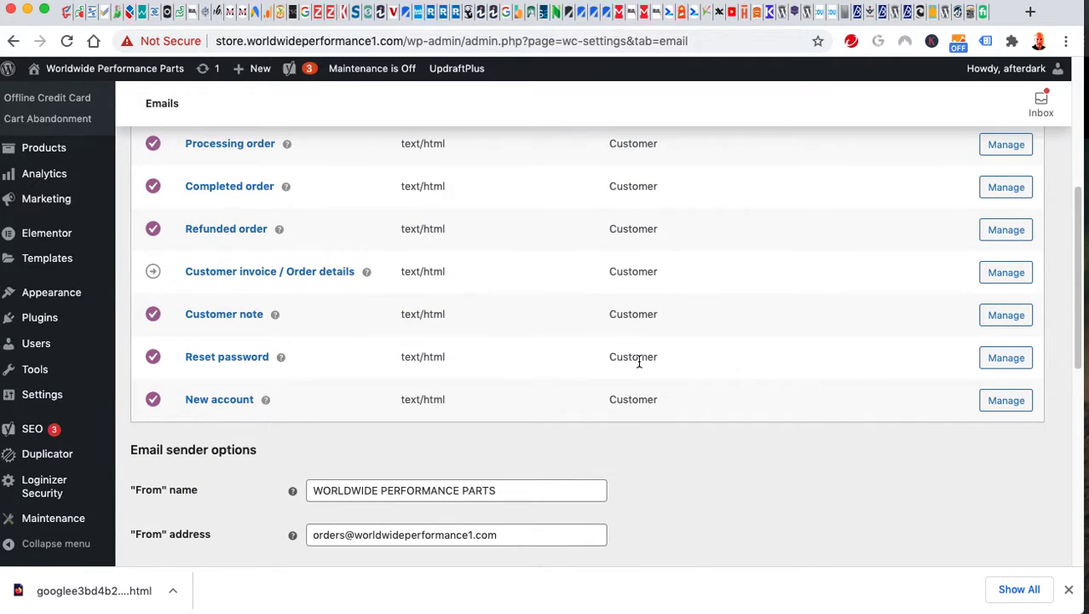
scroll(633, 360, "down", 2)
Inspect the sender From address, then go to the Accounts & Privacy settings.
left_click(204, 387)
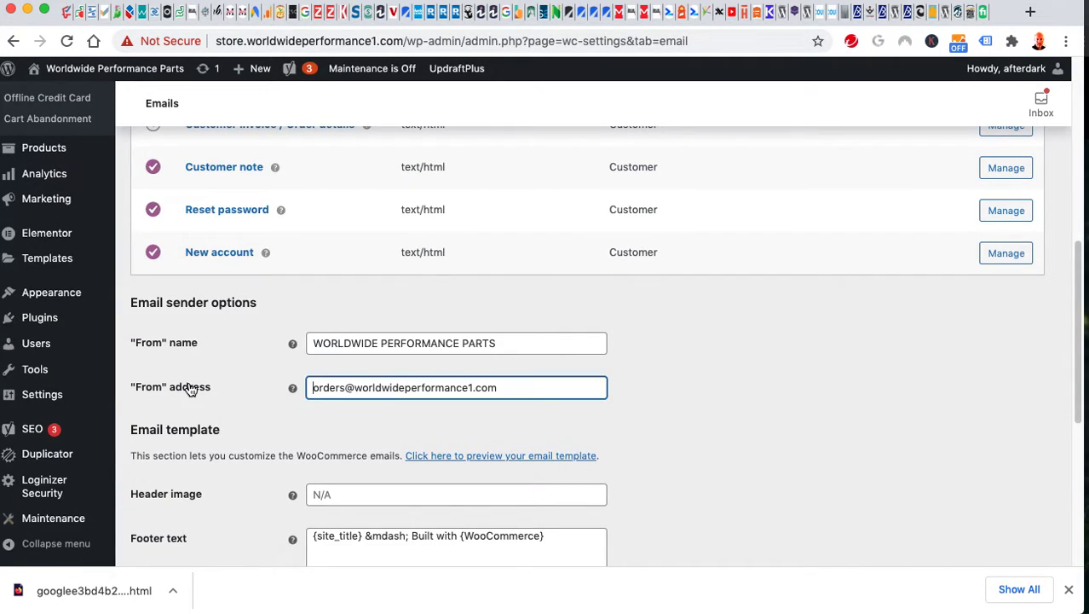
left_click_drag(421, 388, 589, 392)
left_click(604, 390)
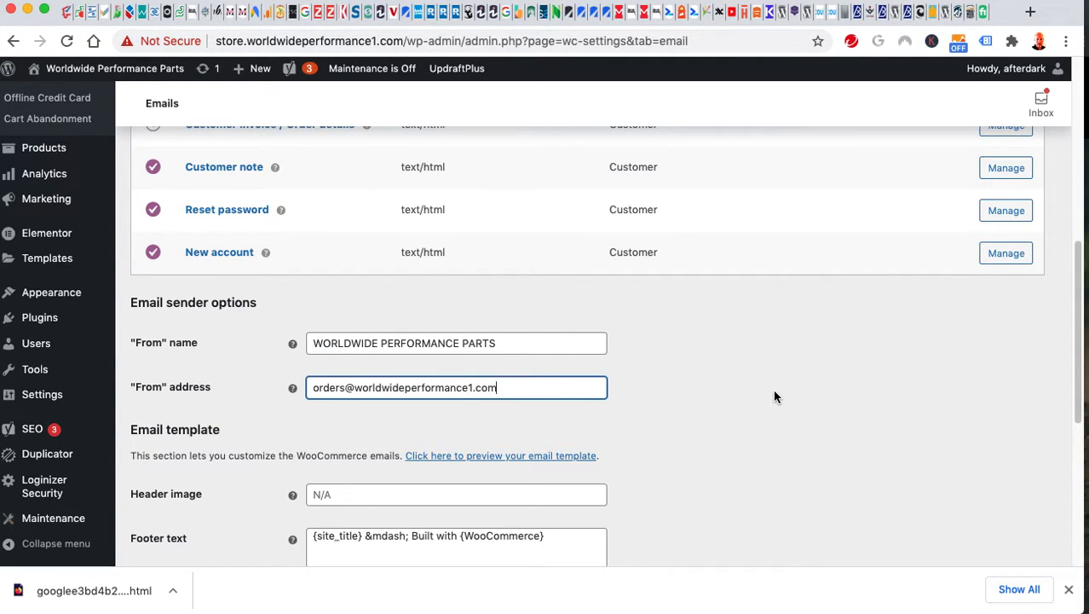
scroll(766, 399, "down", 3)
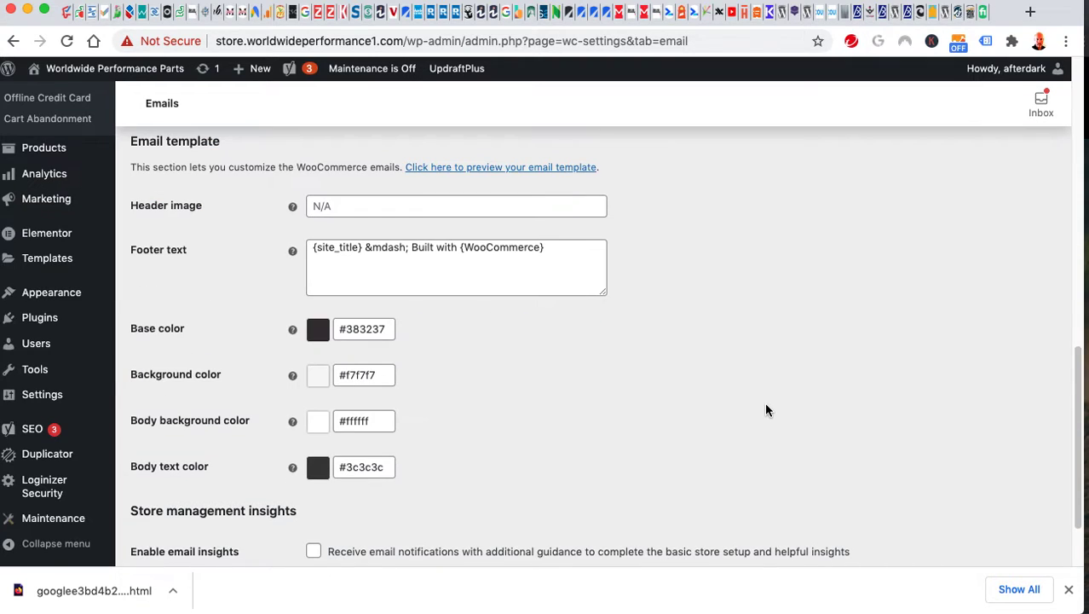
scroll(765, 402, "up", 7)
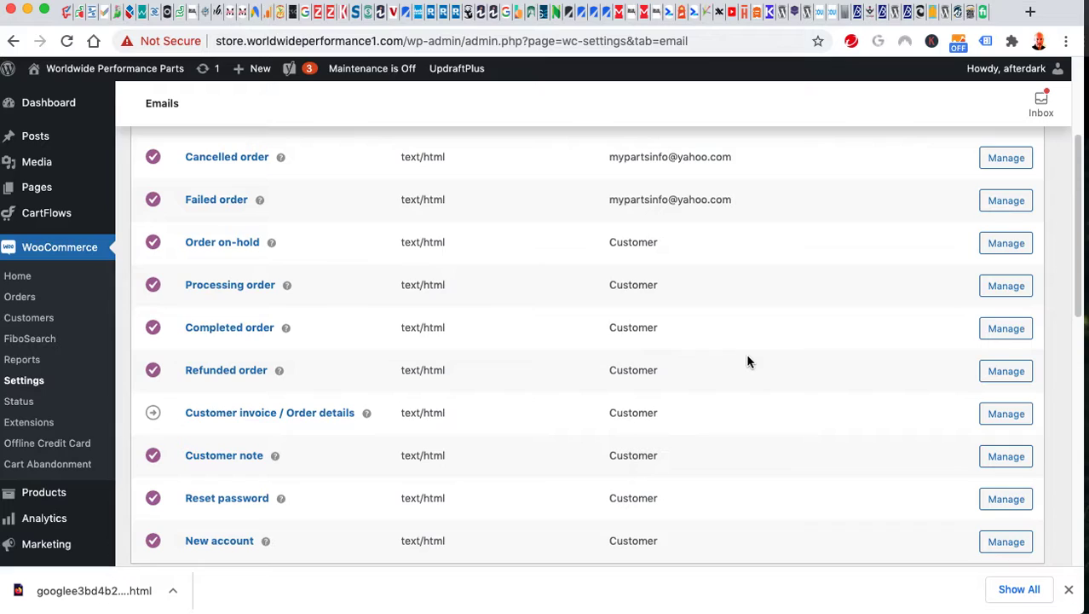
scroll(747, 362, "up", 3)
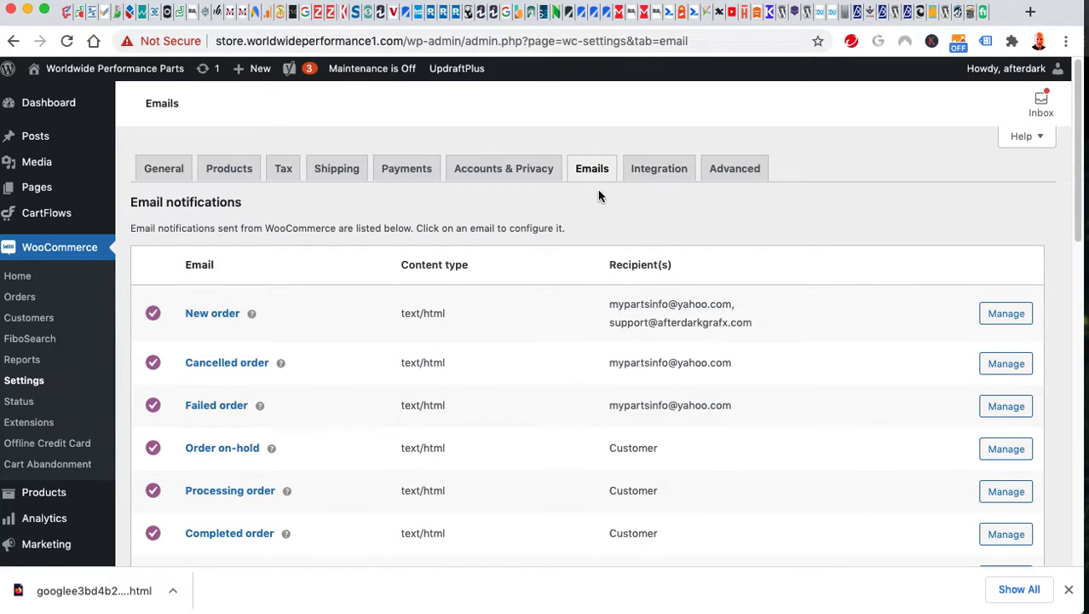
left_click(504, 179)
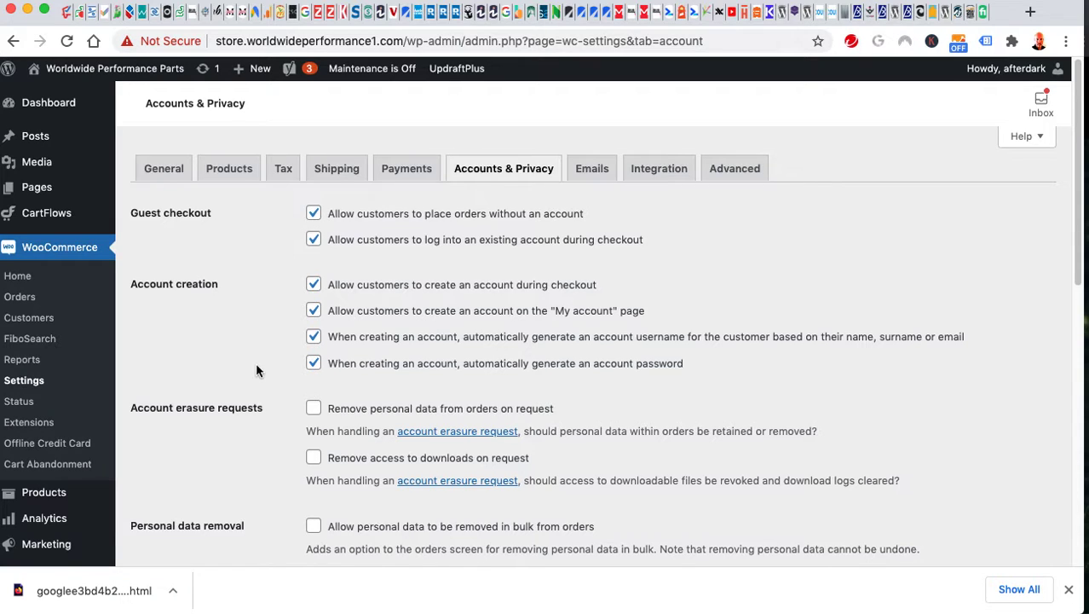
Scroll through the account options, then open Offline Credit Card from the payment methods list.
scroll(238, 409, "down", 10)
scroll(226, 375, "up", 10)
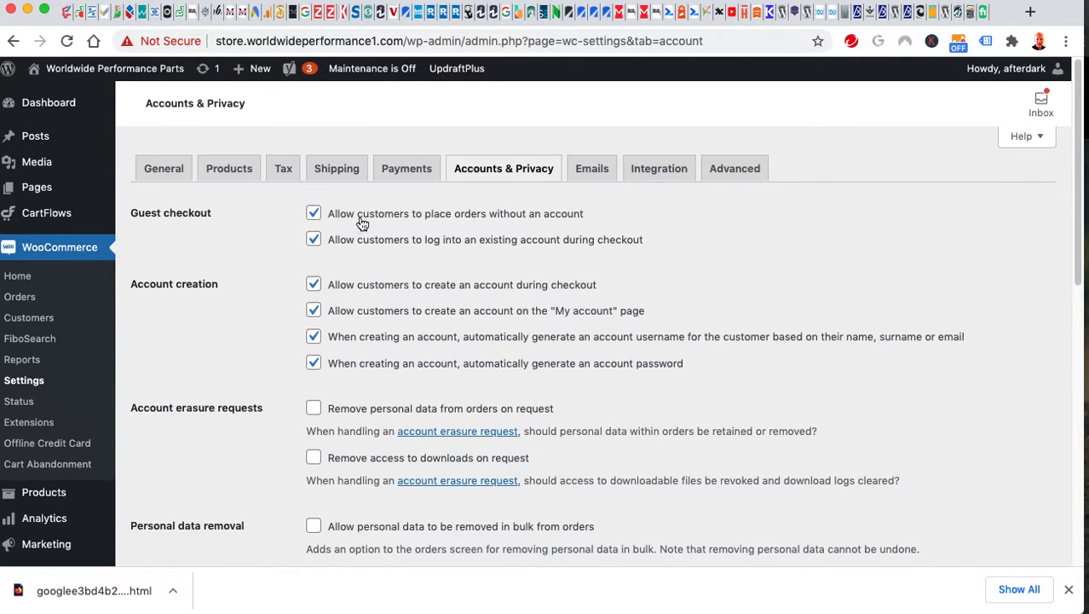
left_click(409, 167)
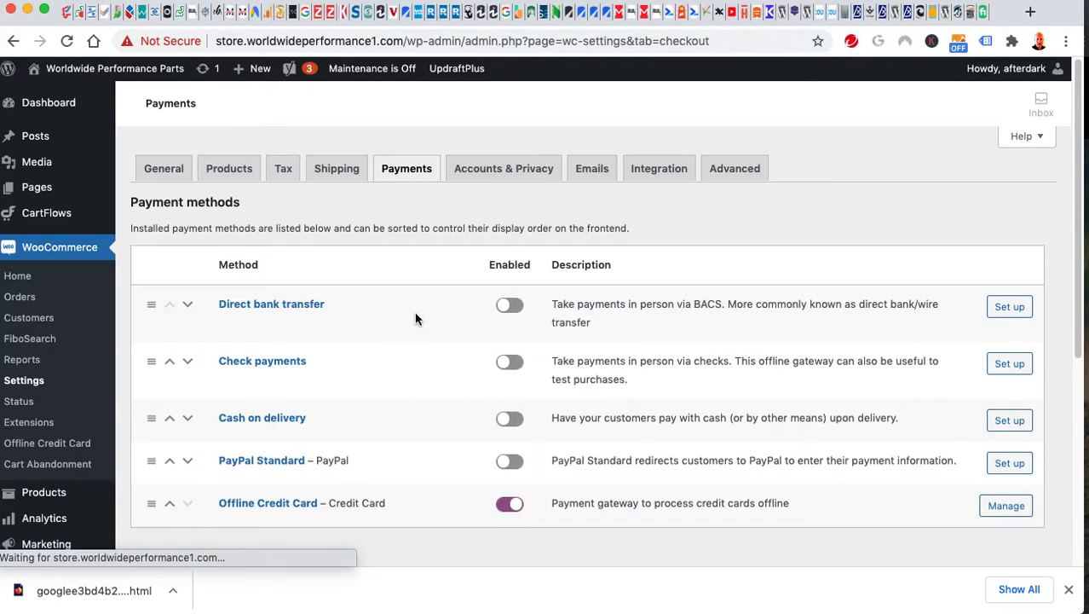
scroll(277, 476, "down", 1)
left_click(1019, 482)
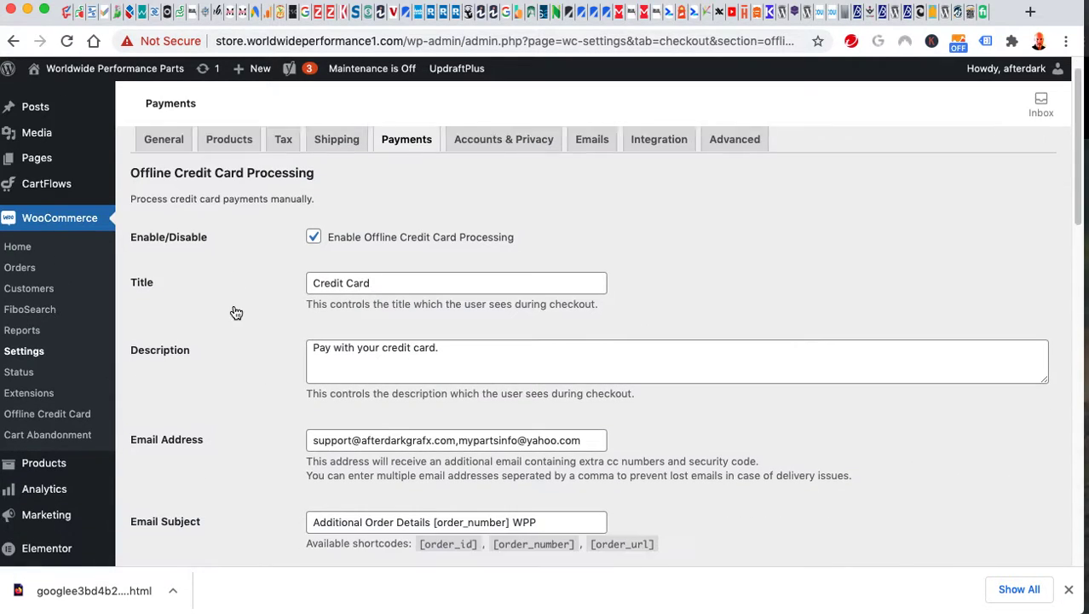
Review the Offline Credit Card notification email addresses and scroll down to Order Status.
scroll(281, 322, "down", 3)
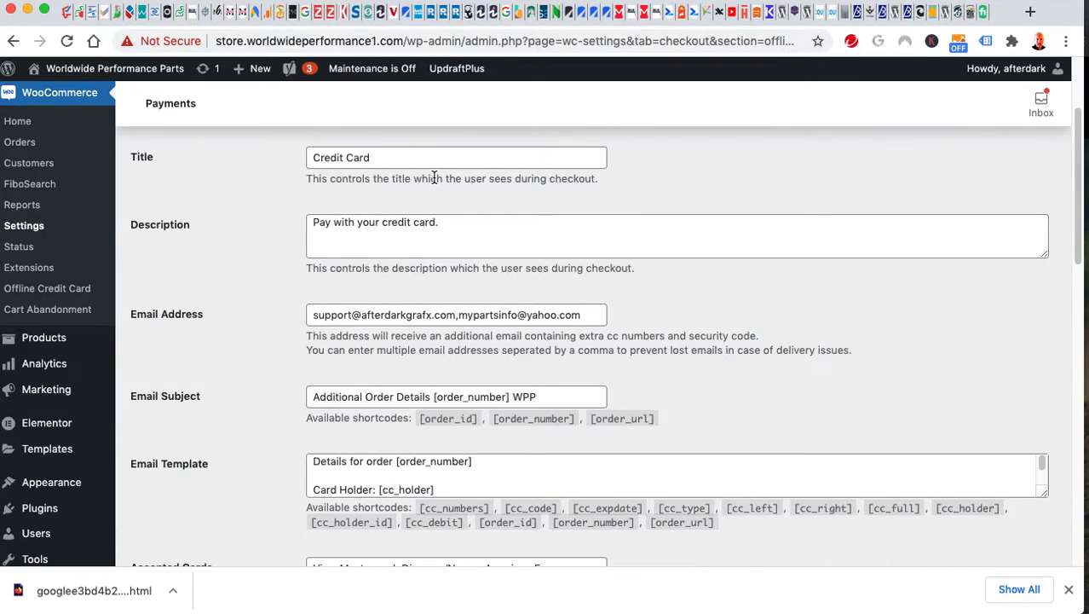
scroll(256, 299, "down", 1)
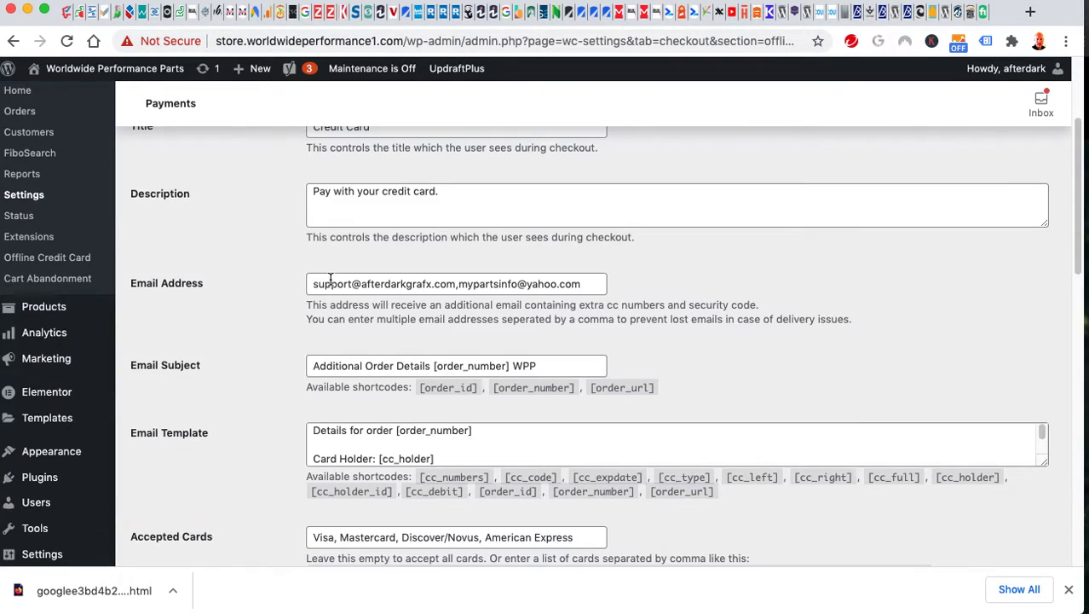
left_click(366, 286)
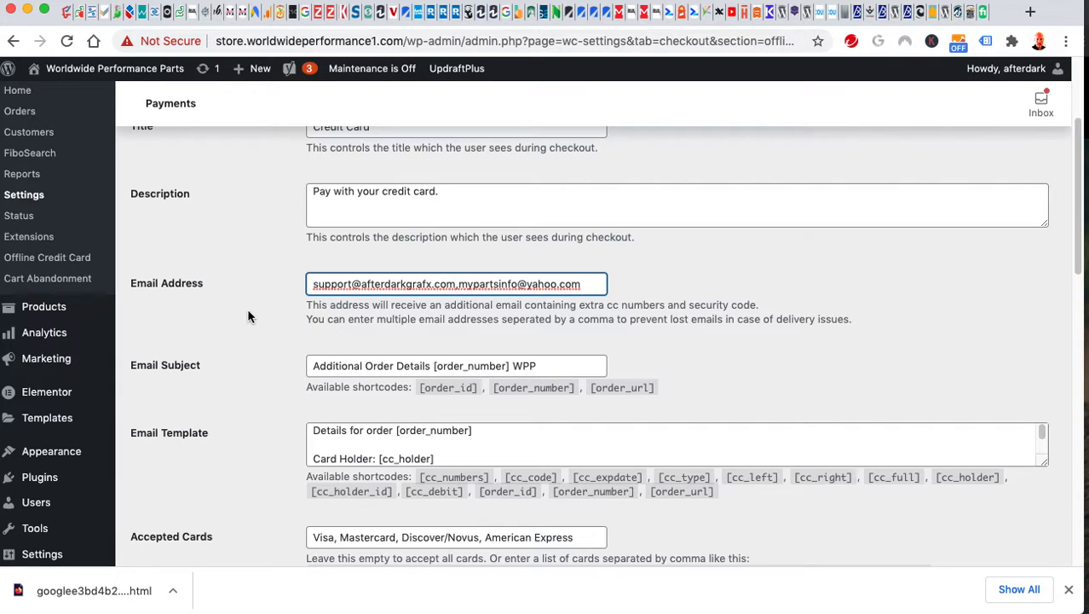
scroll(252, 312, "down", 3)
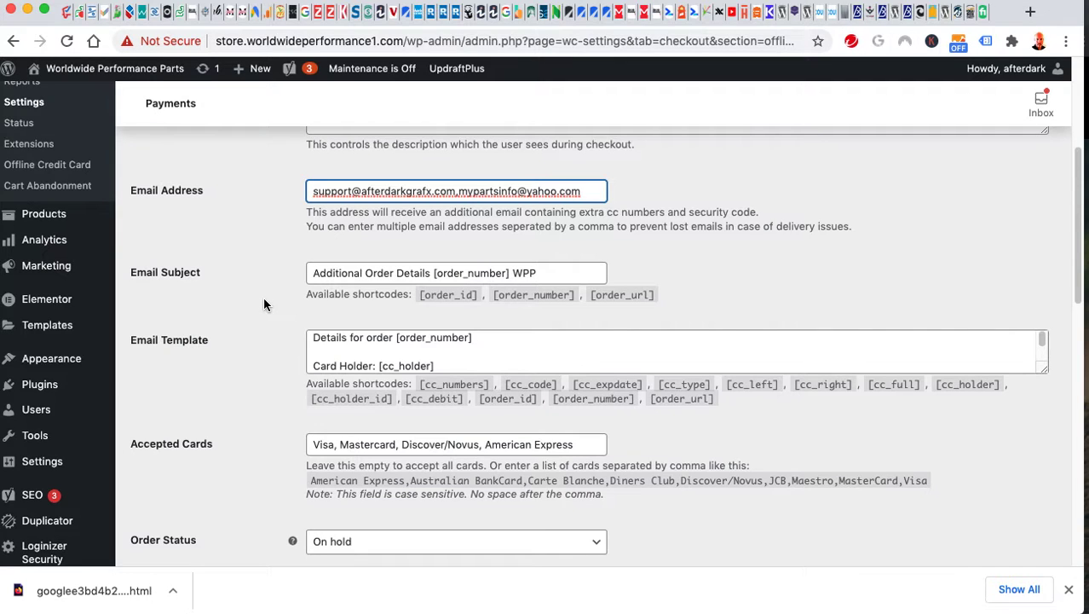
scroll(263, 305, "down", 2)
scroll(263, 305, "down", 5)
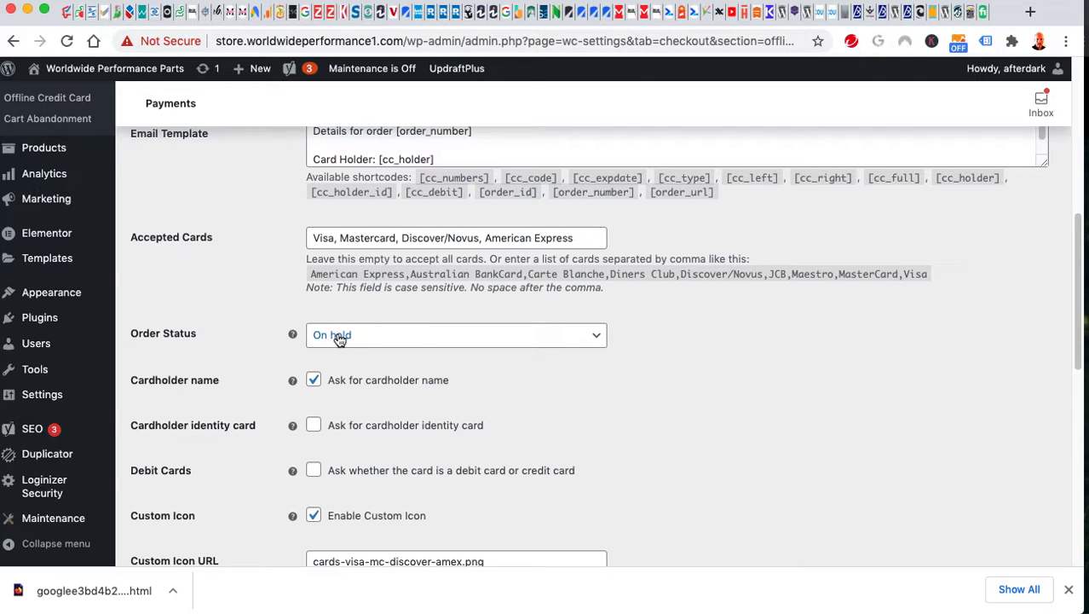
left_click(404, 342)
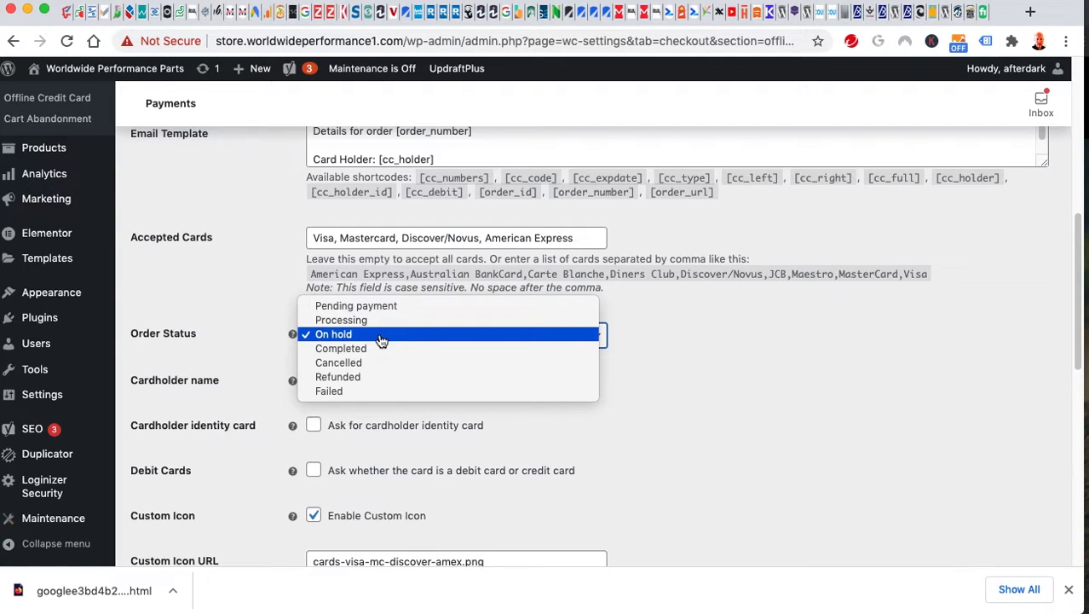
left_click(261, 330)
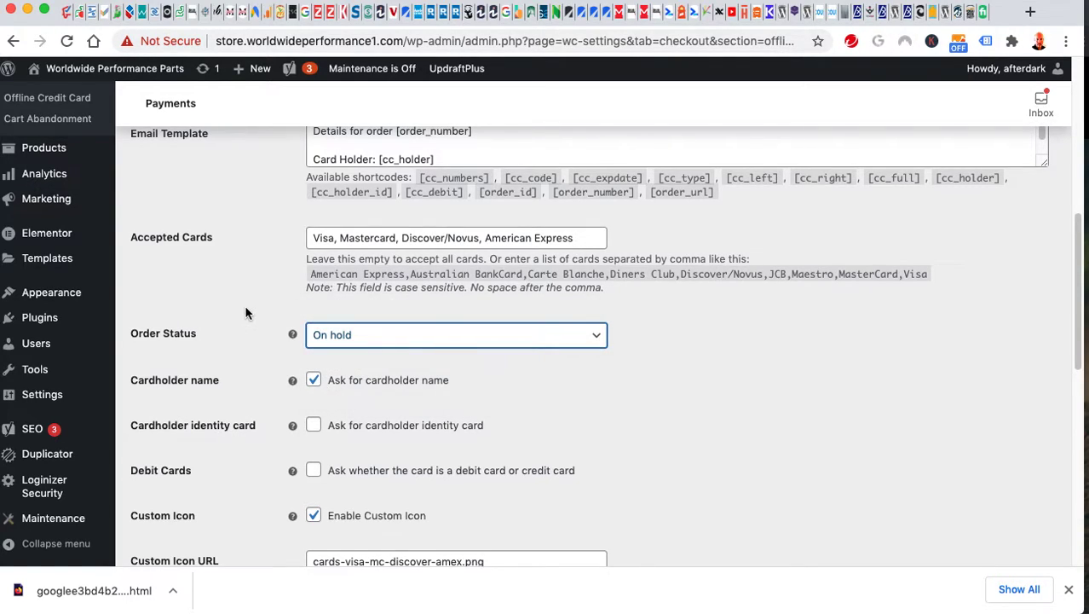
scroll(254, 381, "down", 1)
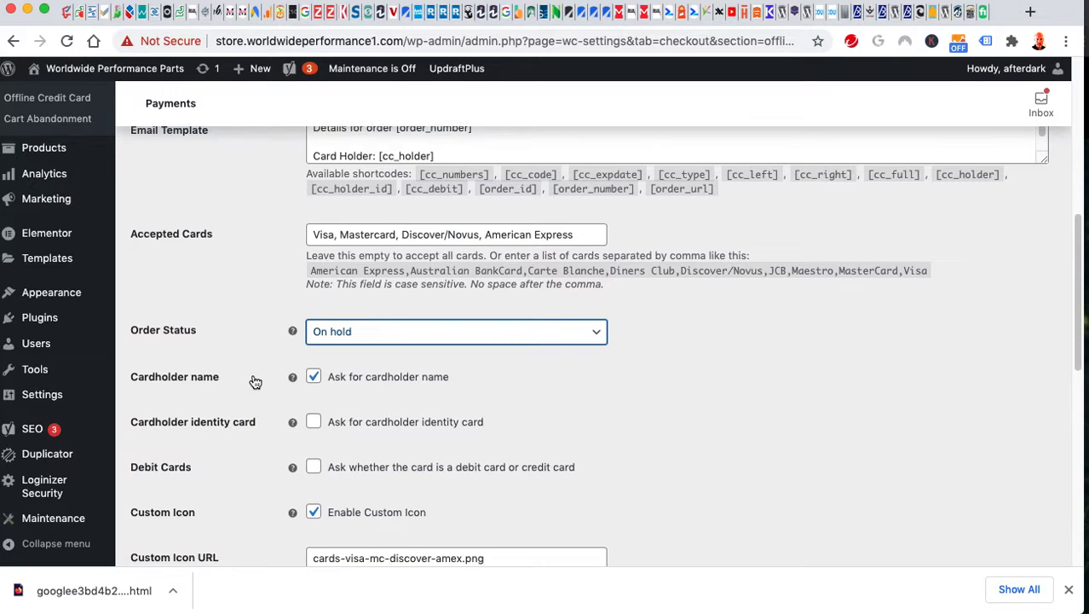
scroll(254, 381, "down", 3)
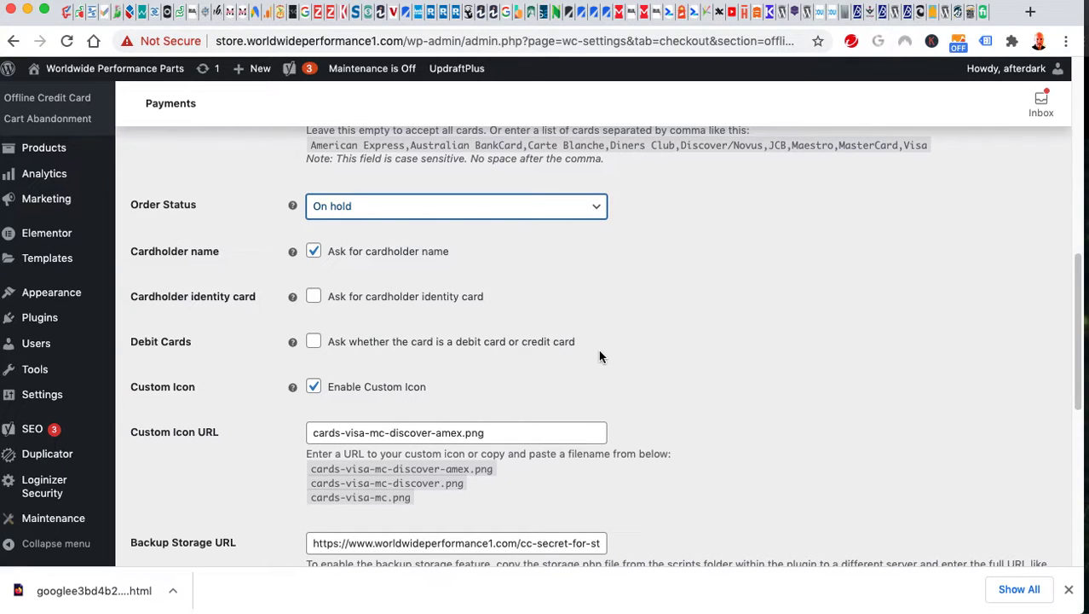
scroll(648, 341, "down", 1)
scroll(653, 341, "down", 3)
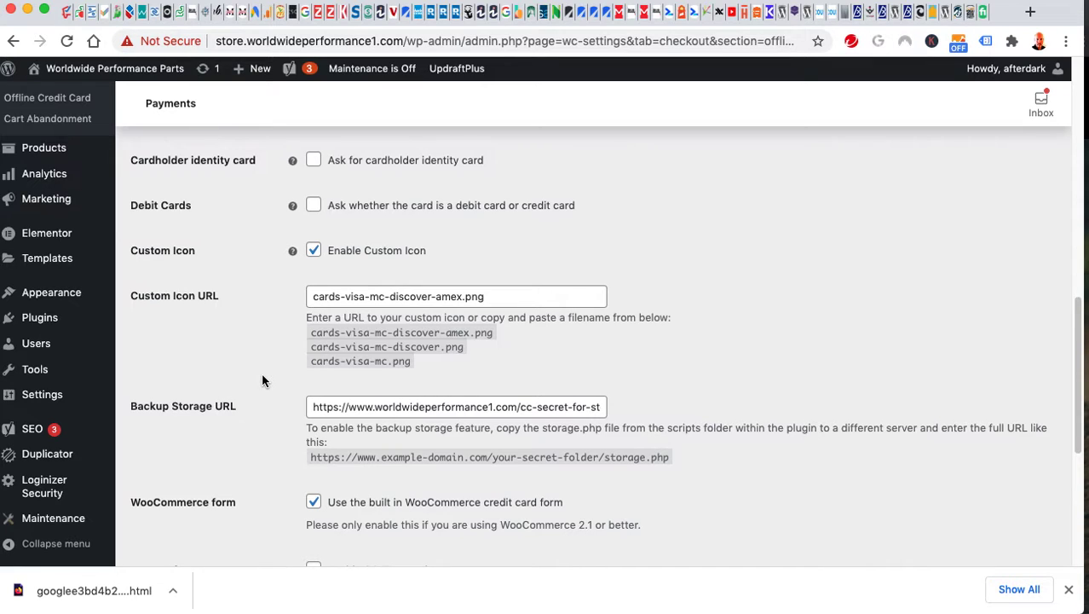
scroll(261, 381, "down", 2)
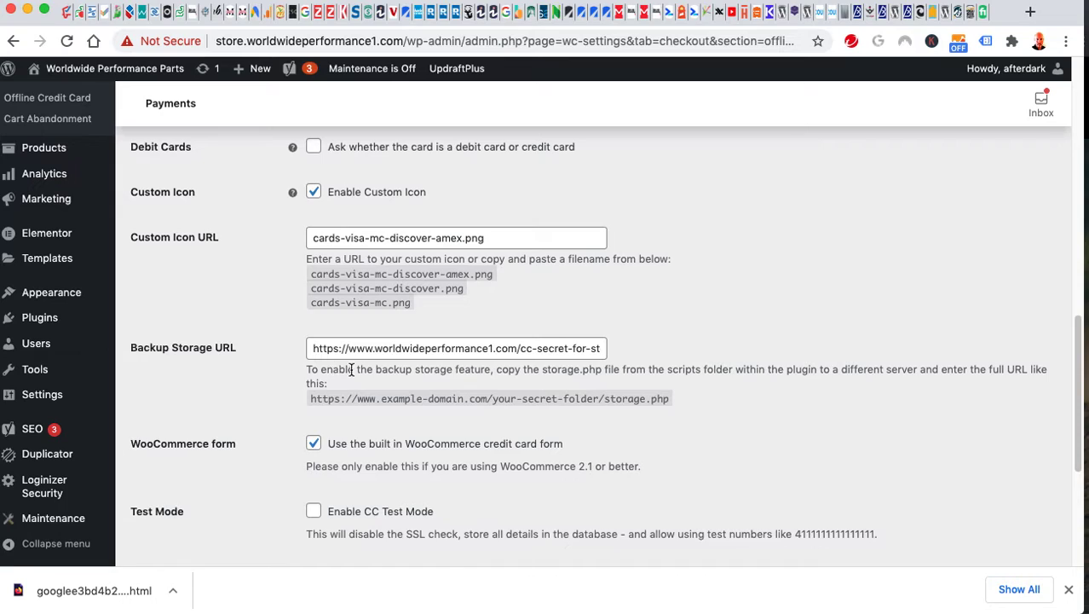
left_click(536, 350)
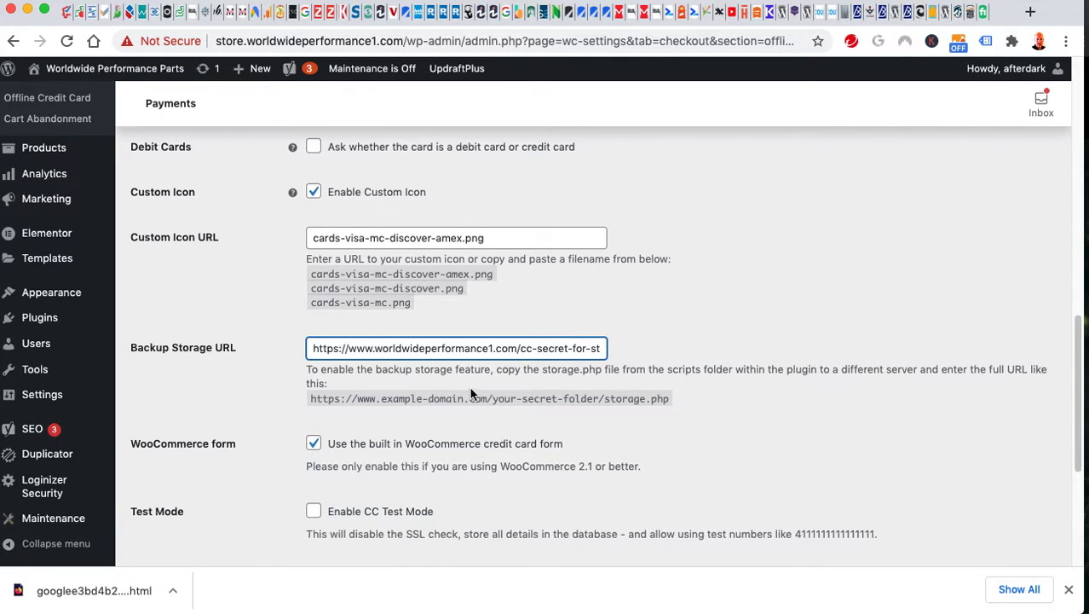
Leave the Backup Storage URL field and scroll down through the lower gateway options to Save changes.
left_click(334, 418)
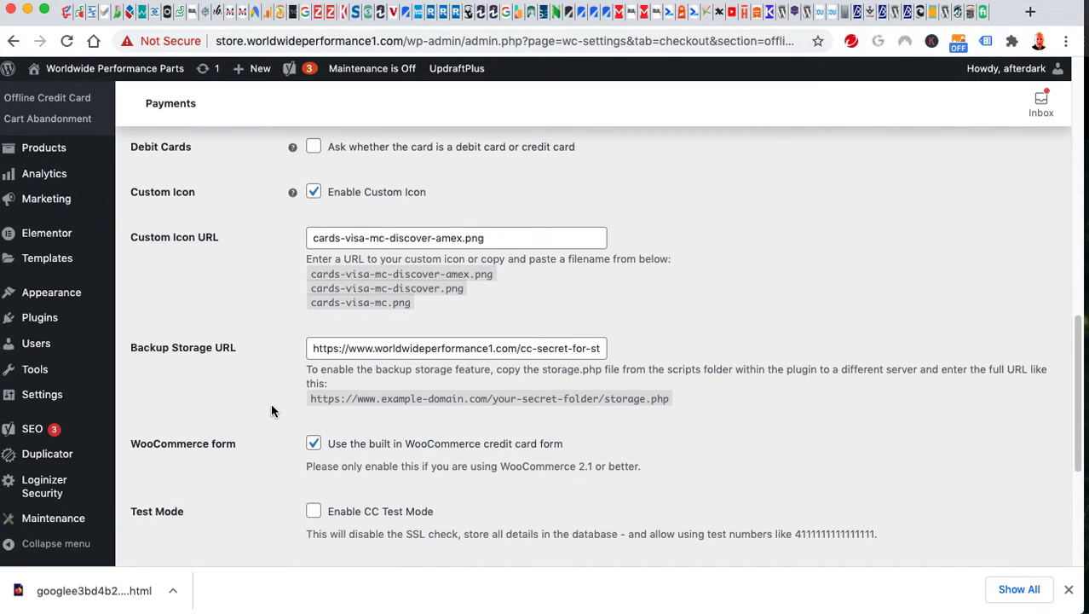
scroll(271, 399, "down", 2)
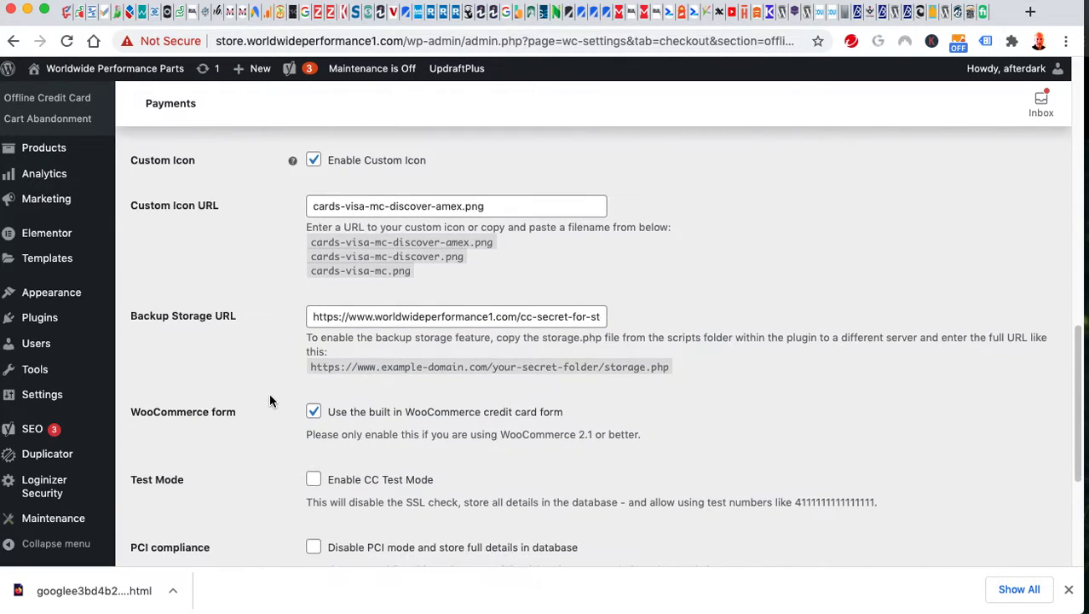
scroll(269, 393, "down", 6)
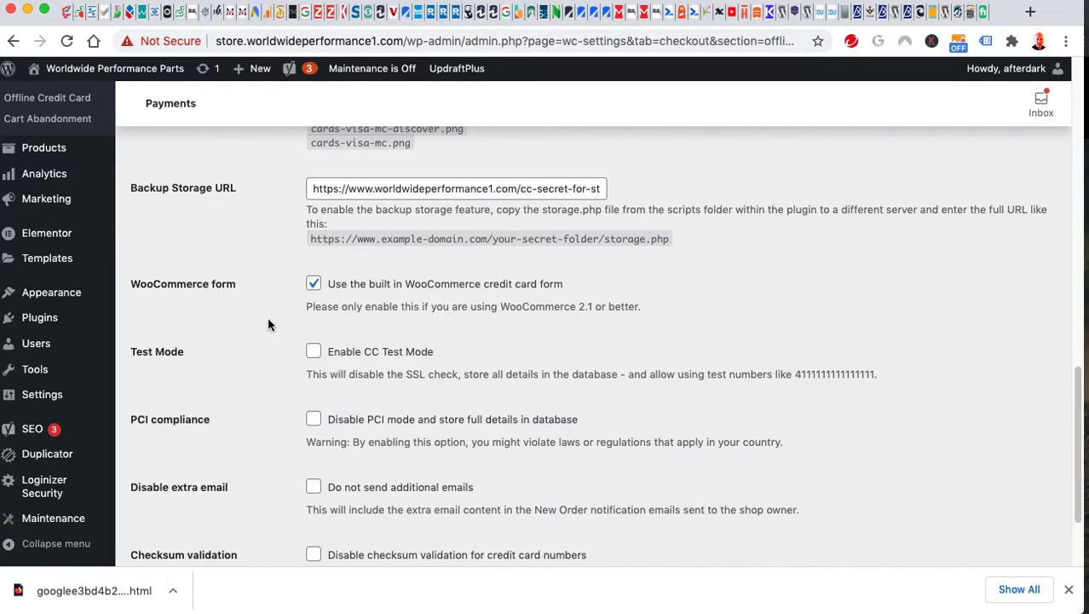
scroll(269, 341, "down", 6)
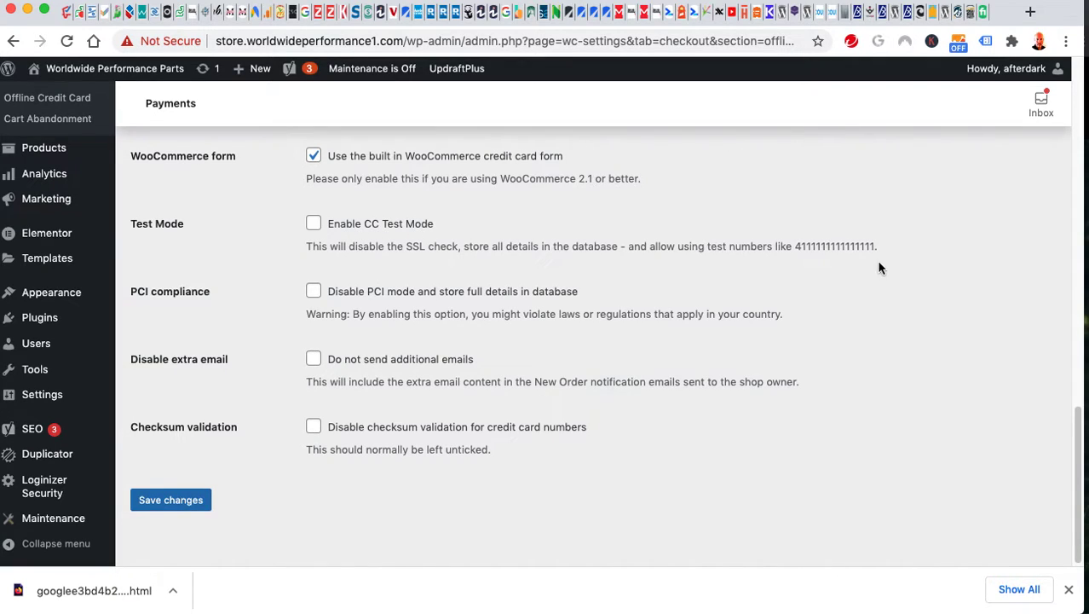
Highlight the test card number in the Test Mode description, then scroll back up.
left_click_drag(870, 246, 741, 246)
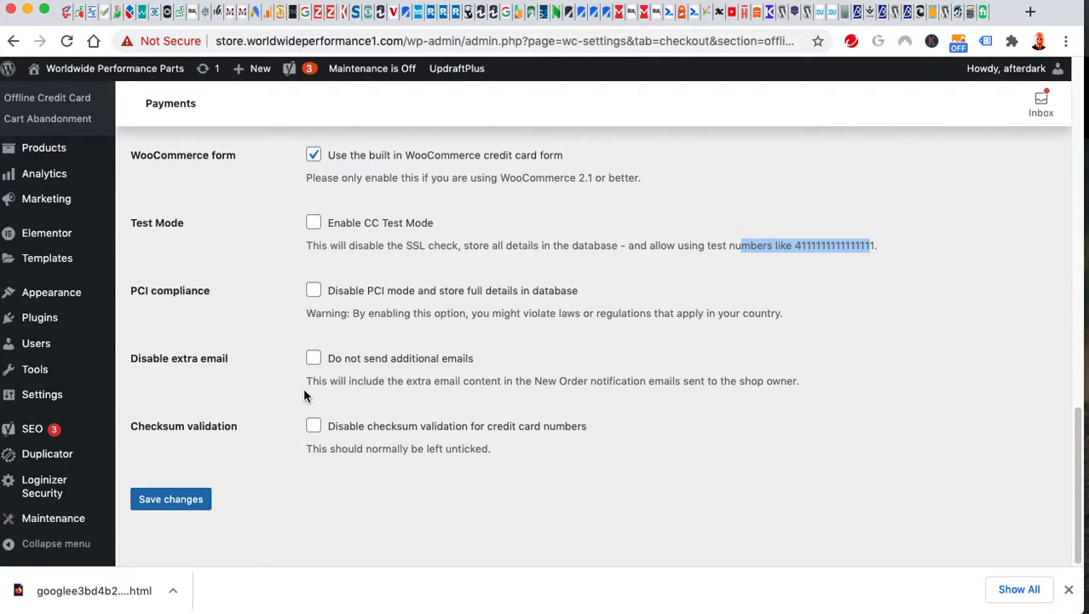
scroll(297, 390, "up", 5)
scroll(297, 383, "up", 7)
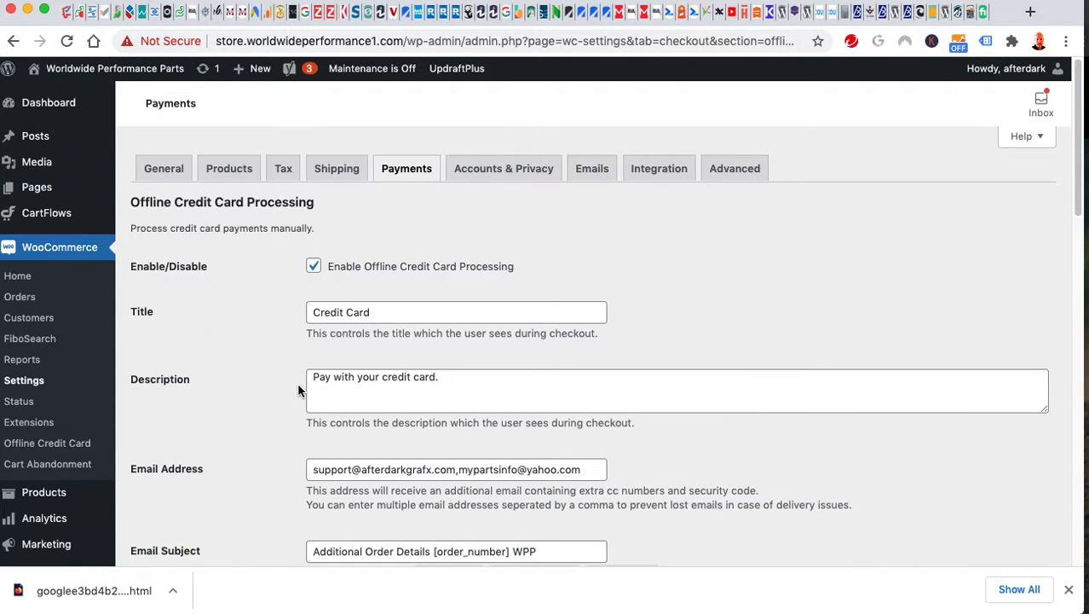
Scroll to the Offline Credit Card Processing heading, then down through Email Address, subject, template and Accepted Cards (Visa, Mastercard, Discover/Novus, American Express).
scroll(297, 381, "down", 5)
scroll(248, 371, "up", 4)
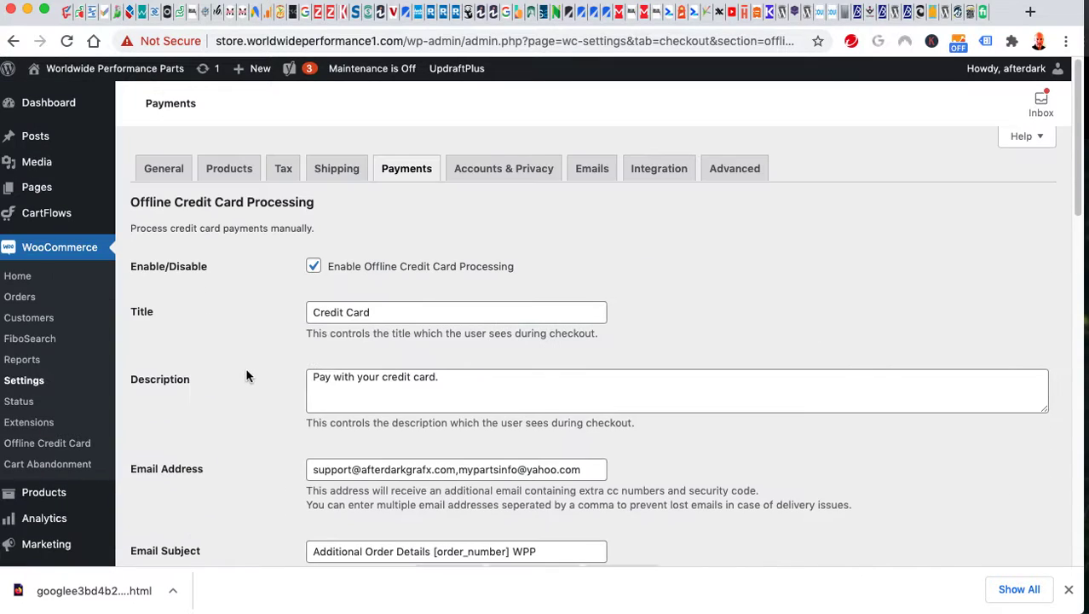
scroll(247, 376, "down", 2)
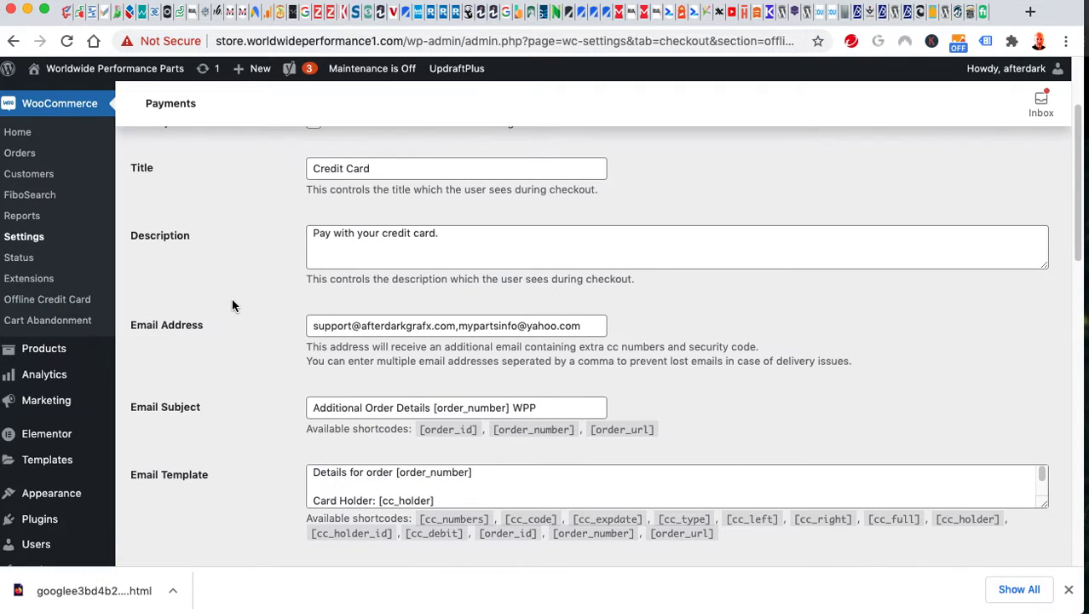
scroll(234, 302, "down", 2)
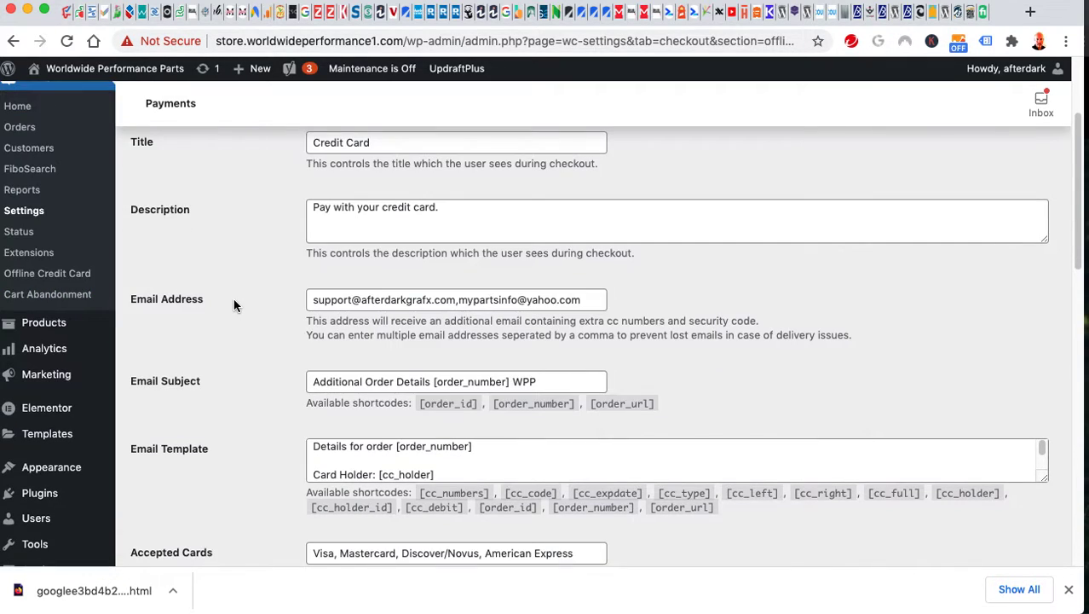
scroll(235, 304, "down", 1)
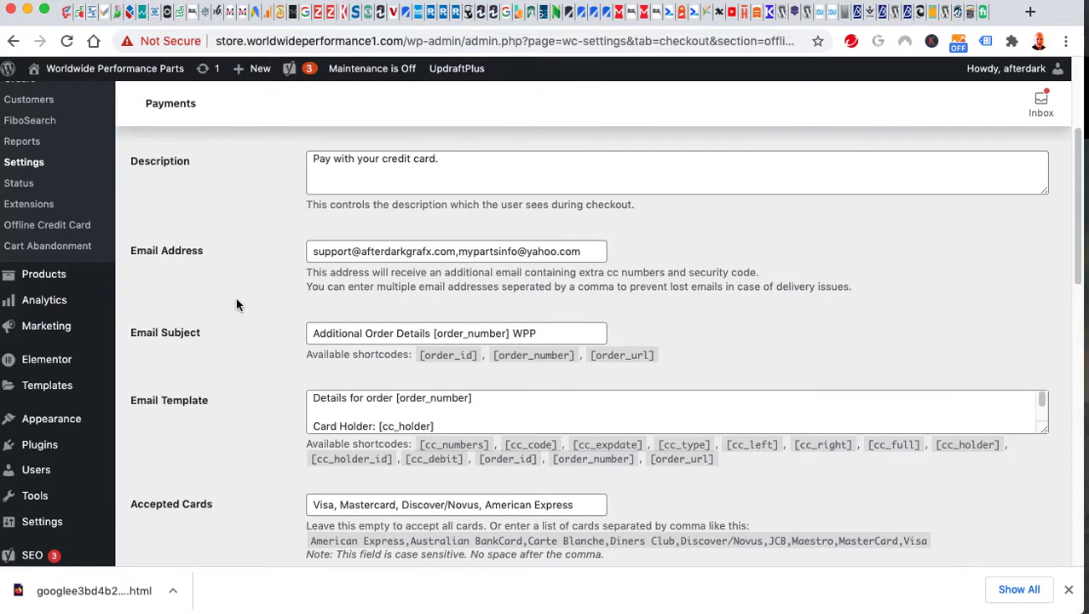
mouse_move(44, 274)
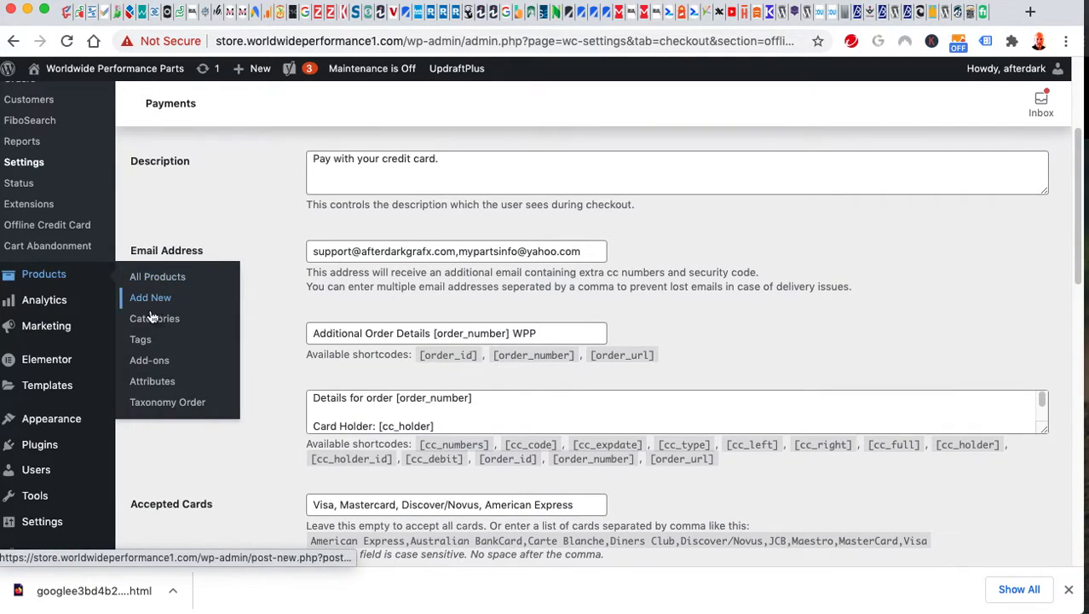
mouse_move(60, 300)
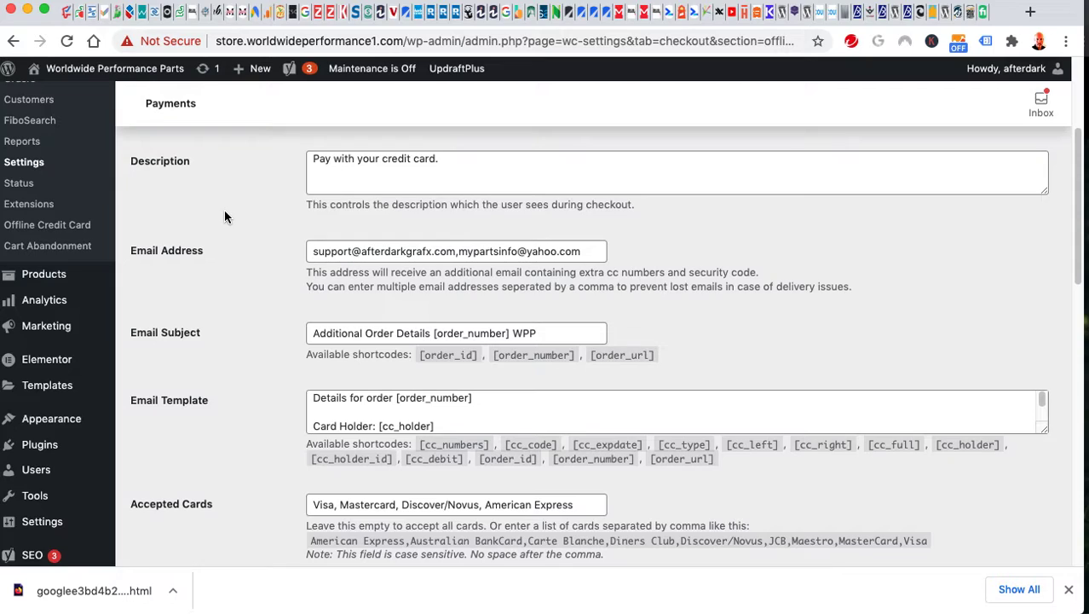
mouse_move(41, 337)
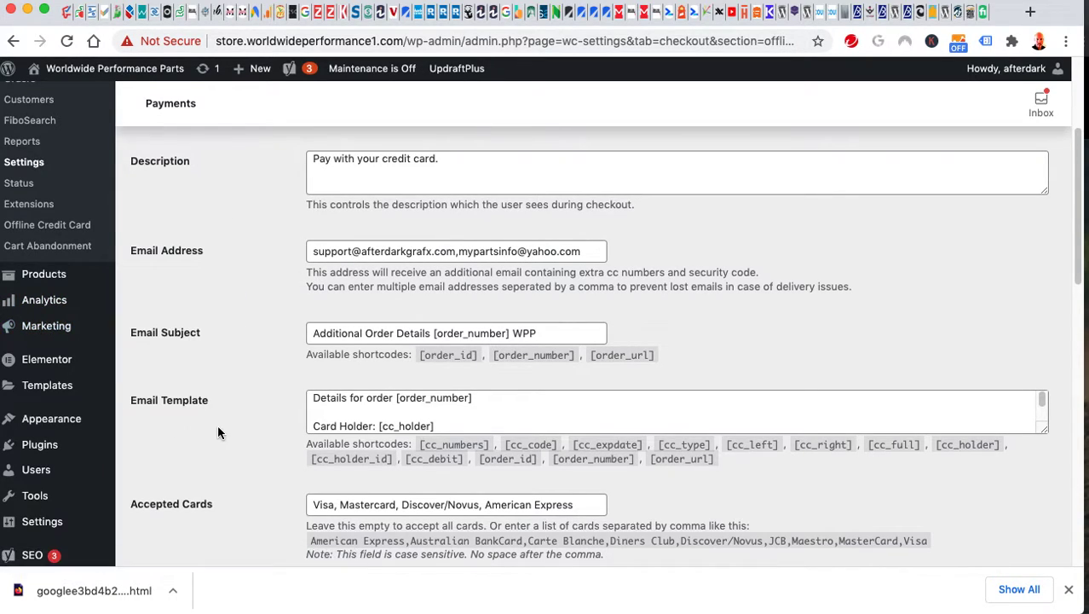
mouse_move(57, 359)
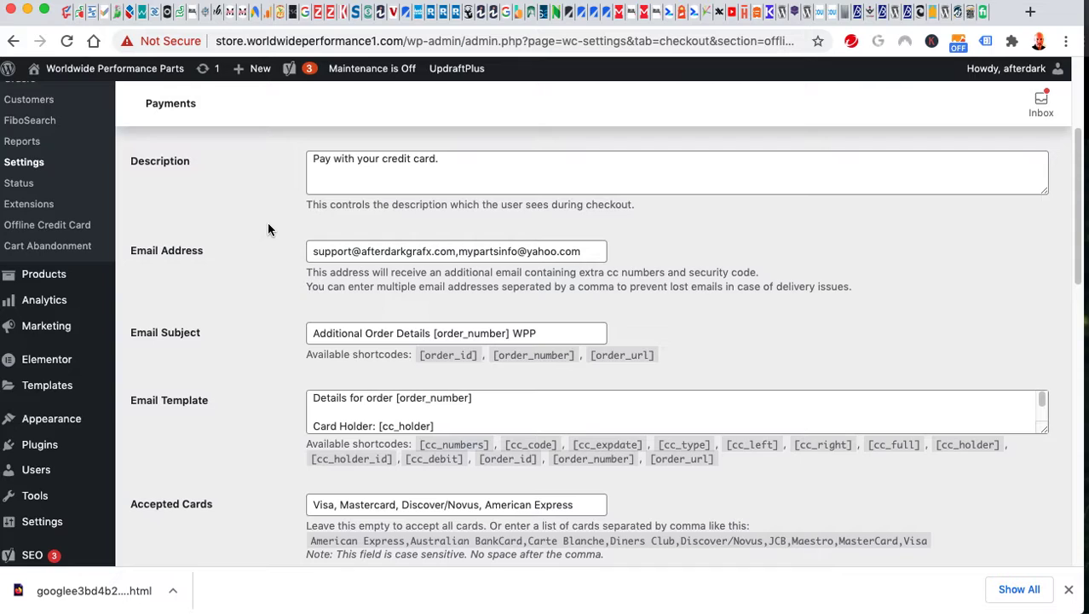
scroll(268, 228, "down", 2)
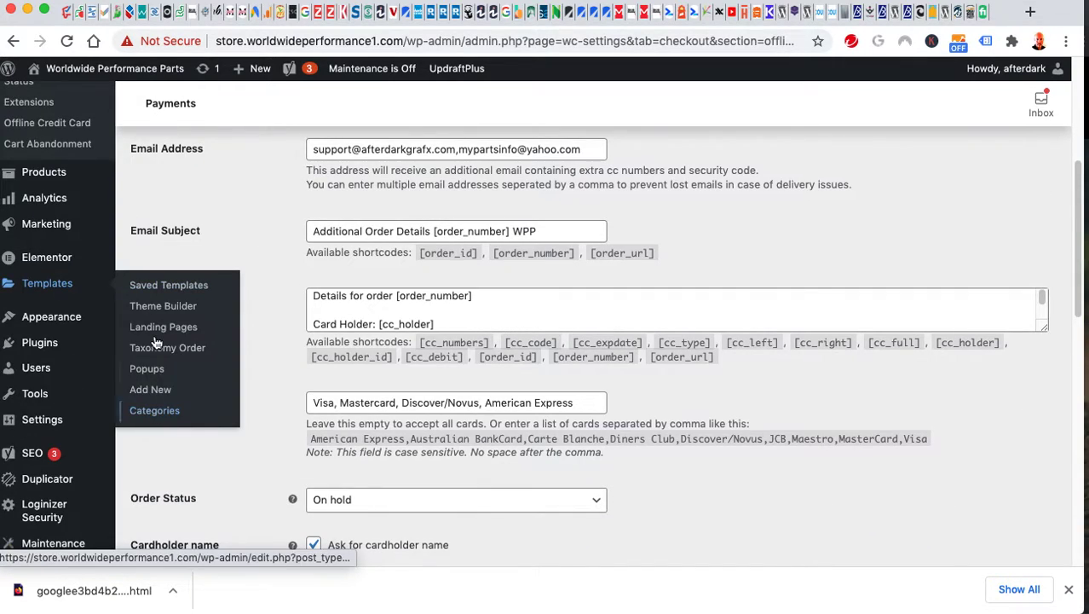
left_click(153, 408)
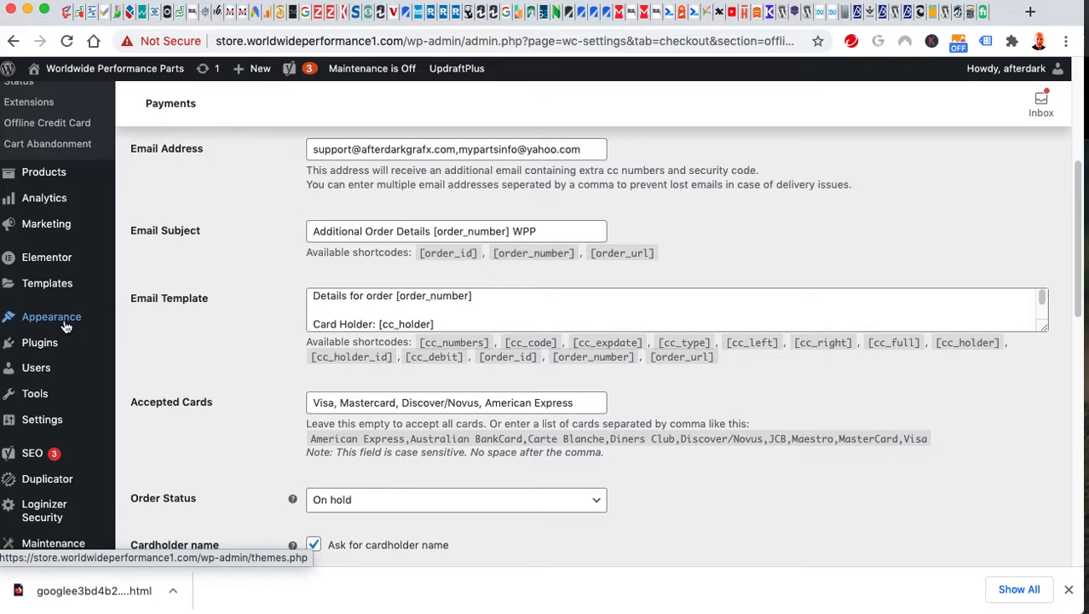
mouse_move(69, 322)
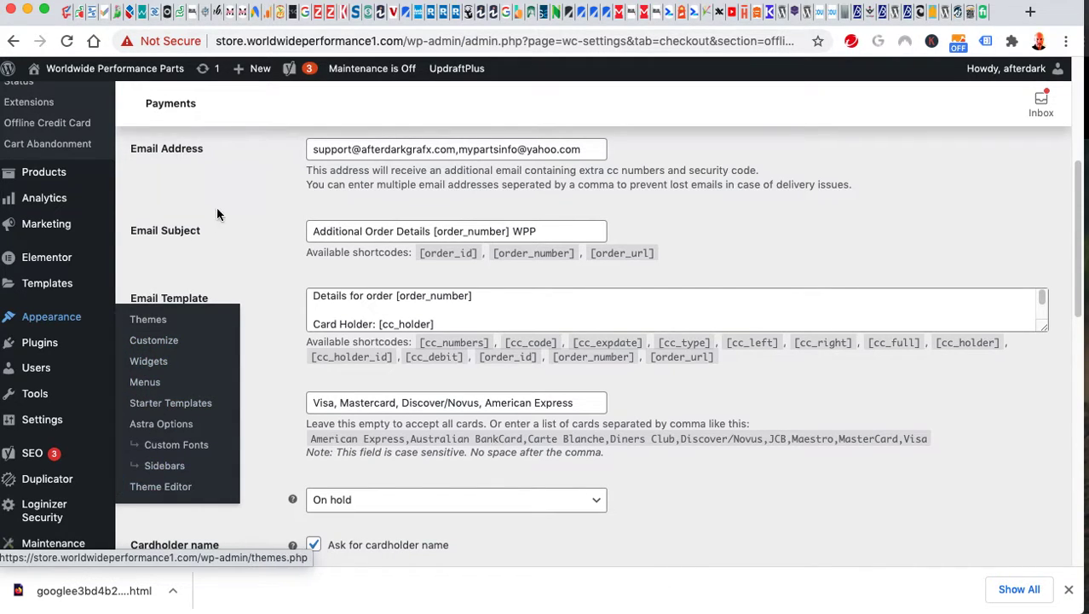
left_click(259, 233)
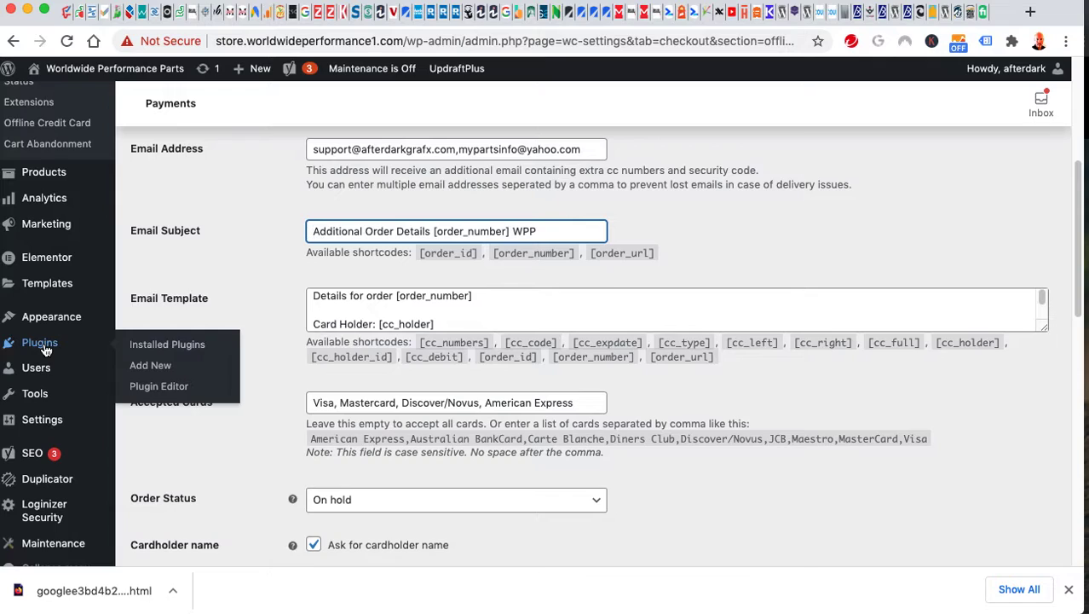
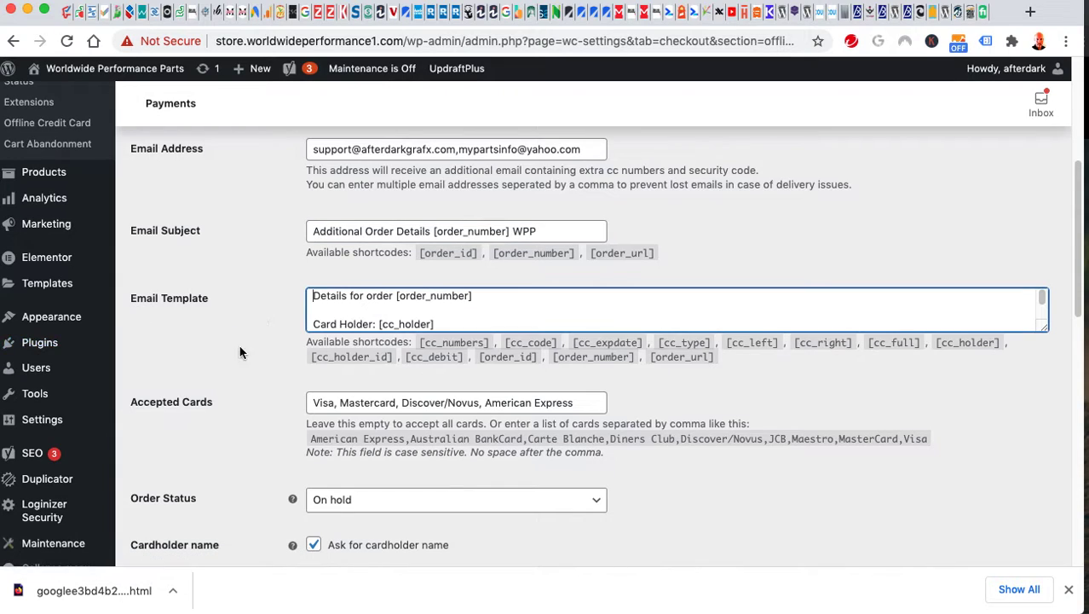
Open the General settings page from the Settings menu in the admin sidebar.
scroll(228, 362, "down", 3)
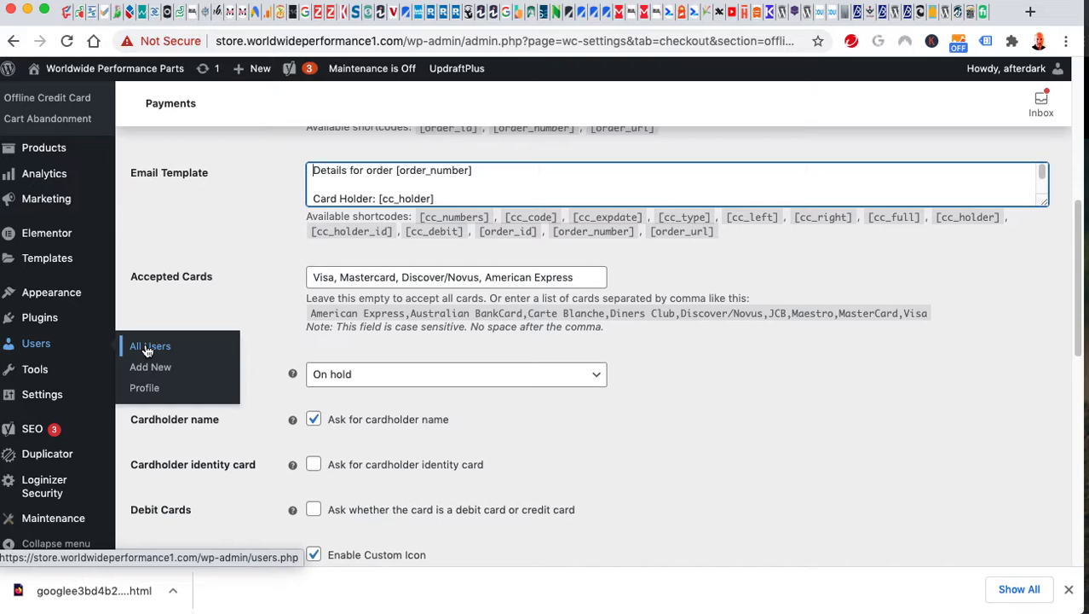
left_click(237, 312)
scroll(231, 315, "down", 1)
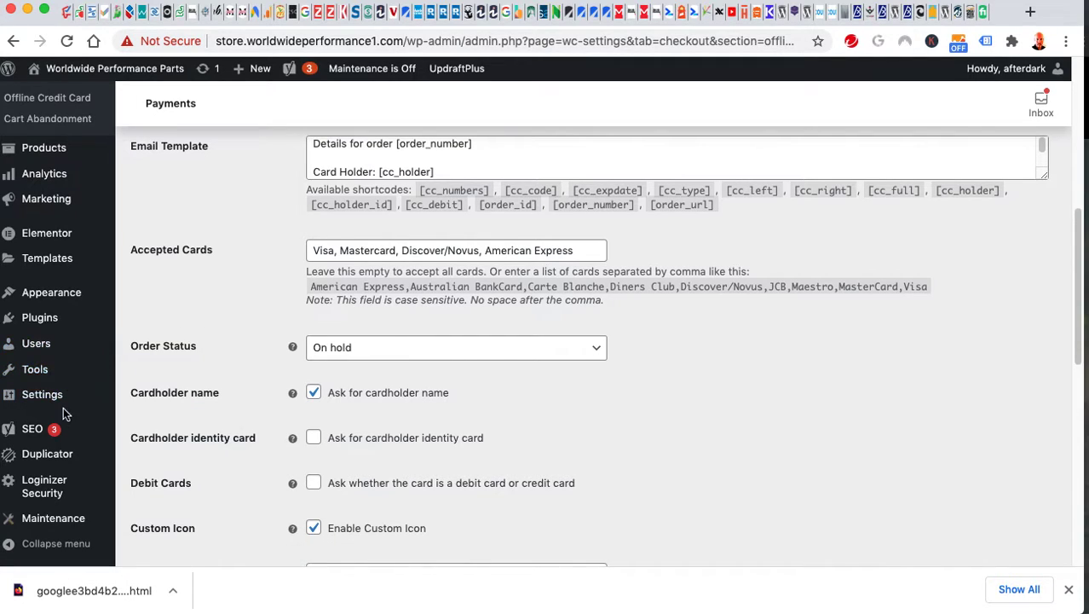
mouse_move(53, 404)
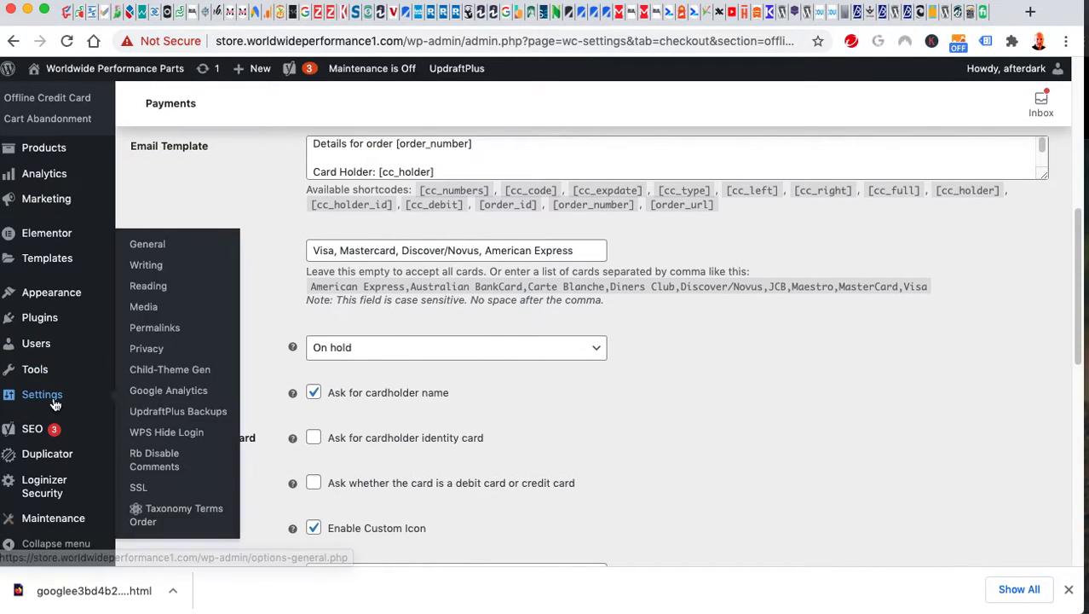
left_click(150, 248)
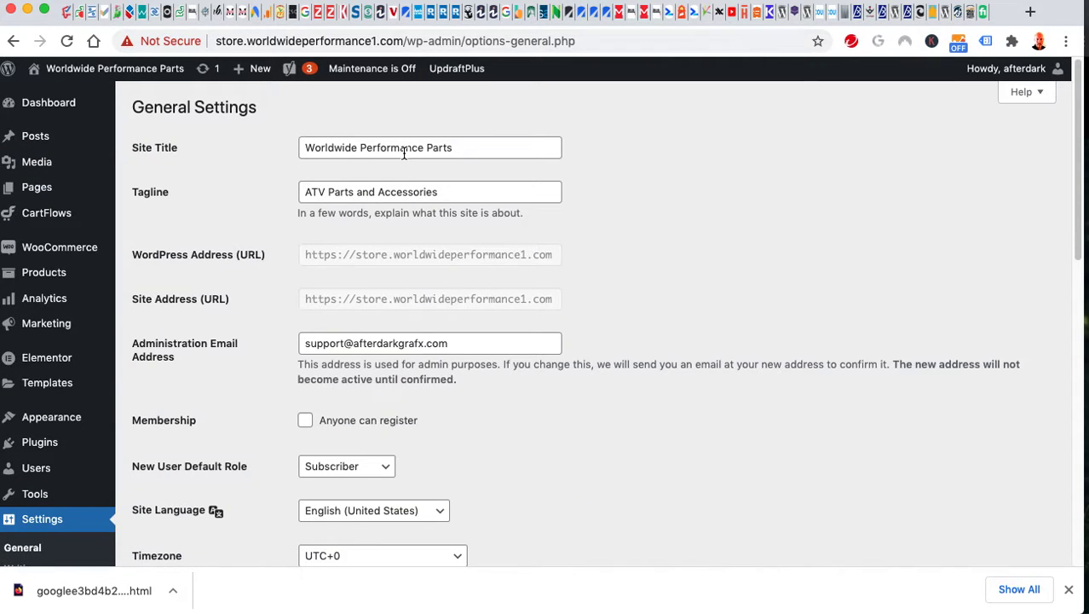
Inspect the Site Title, tagline, timezone and date formats, then go to Writing settings.
left_click(481, 147)
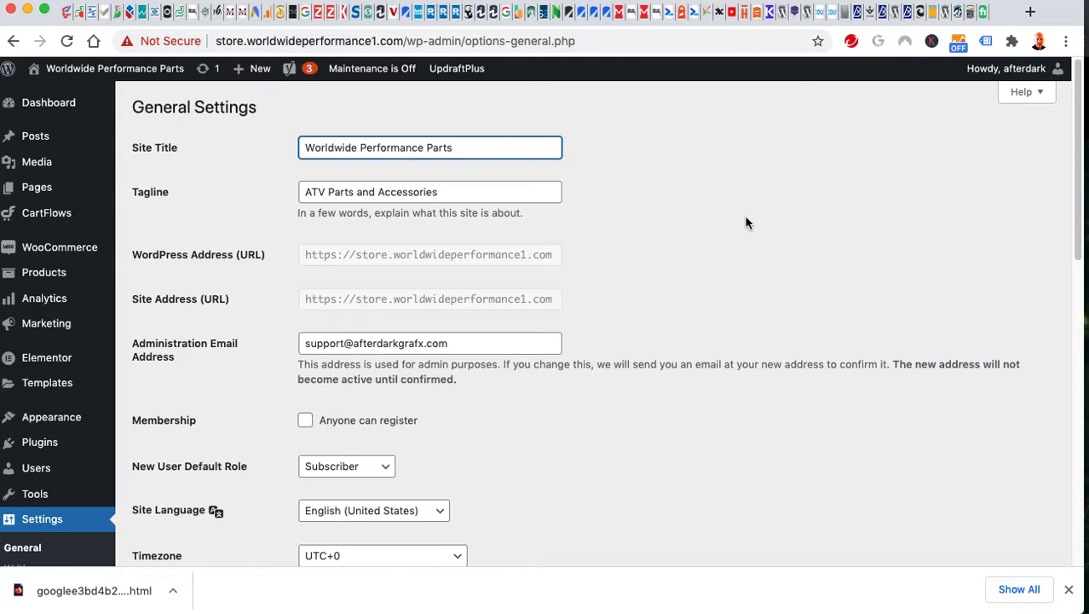
left_click_drag(470, 144, 345, 151)
left_click(356, 153)
scroll(243, 212, "down", 10)
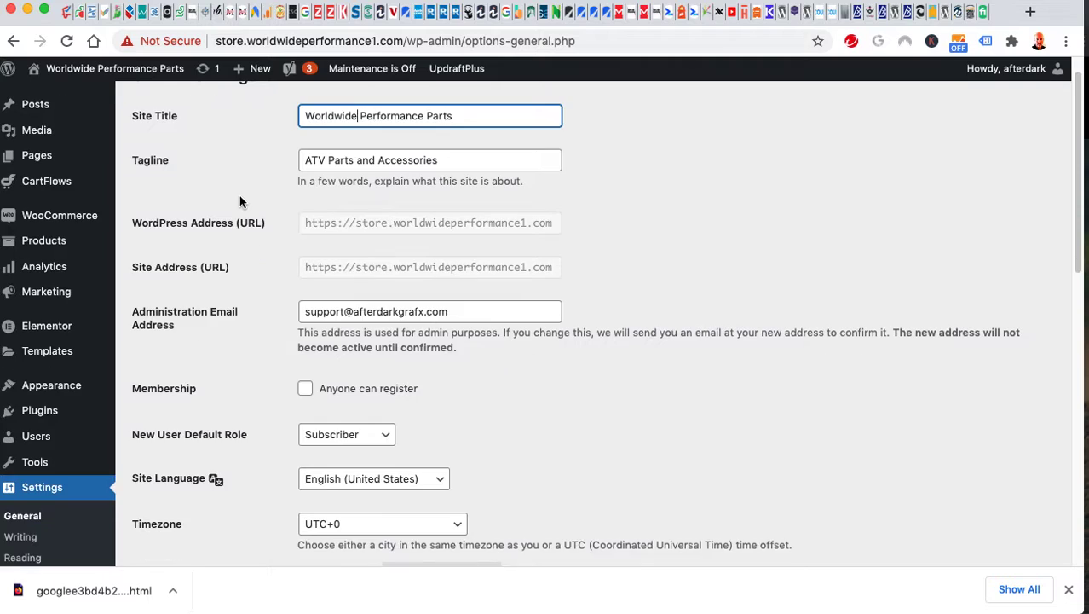
scroll(238, 319, "down", 4)
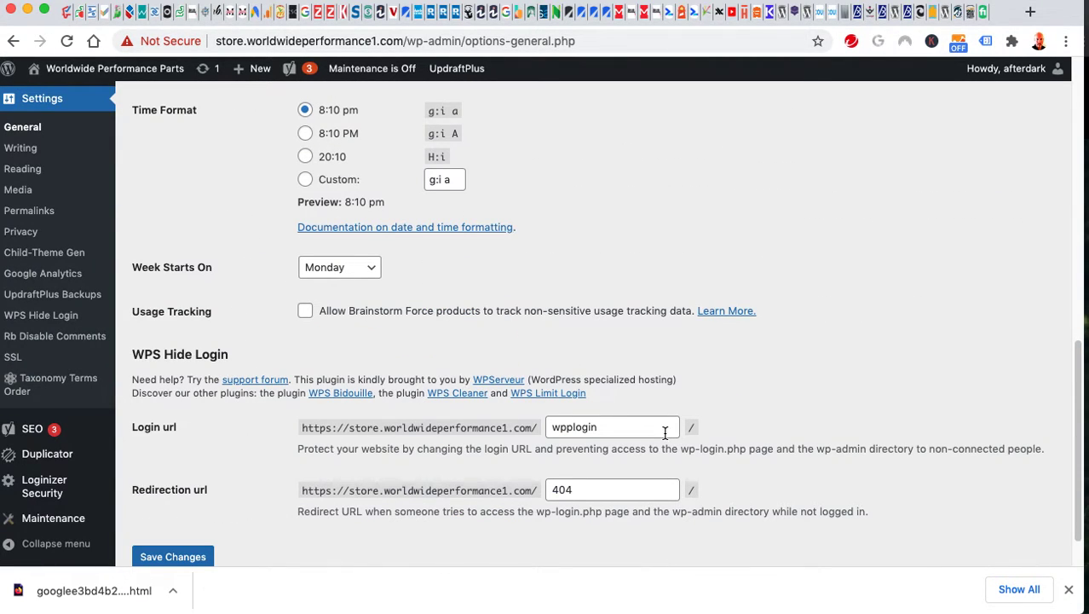
scroll(196, 349, "up", 8)
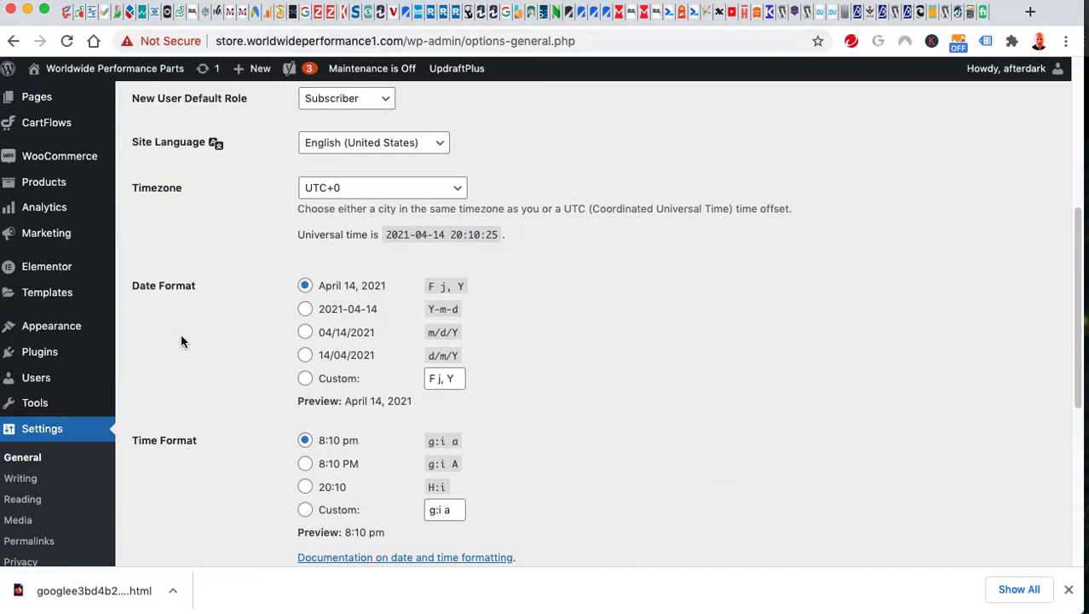
scroll(218, 388, "down", 1)
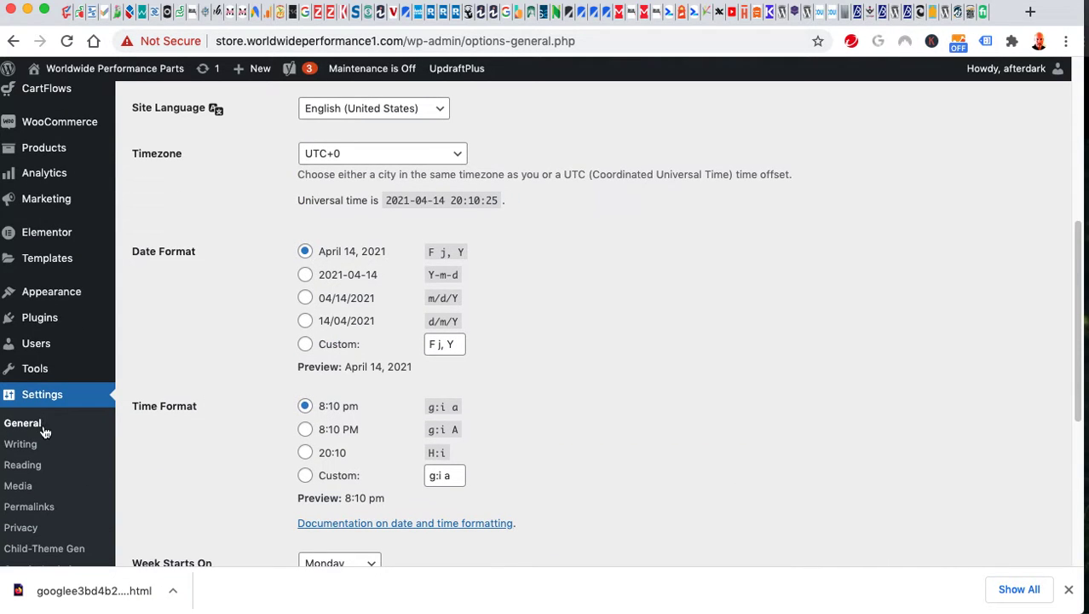
left_click(25, 444)
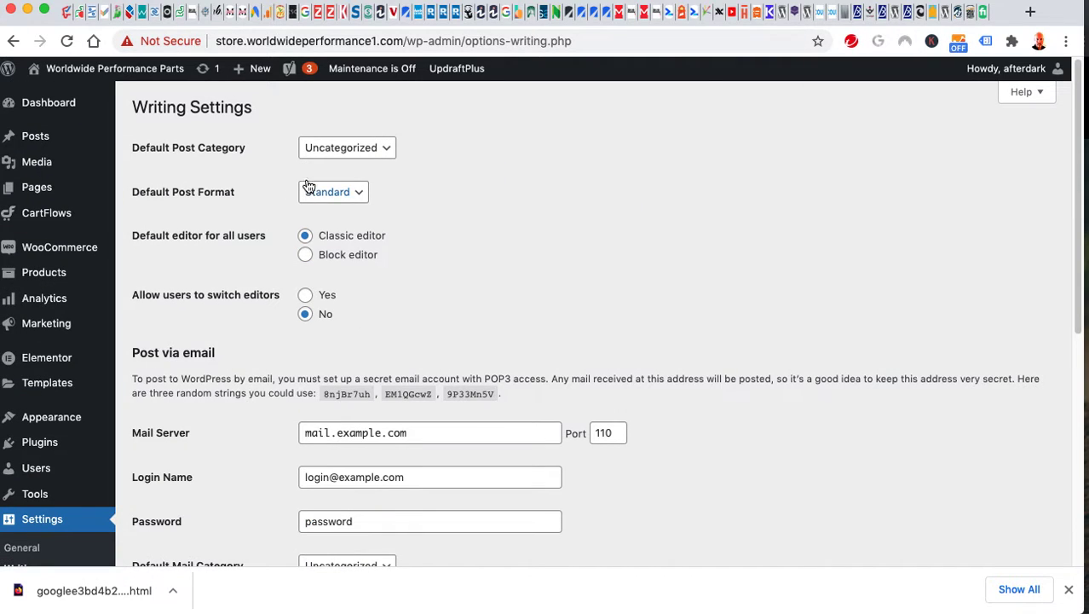
Review the Writing settings: default category, post format, editor choice and post-via-email fields.
scroll(259, 375, "down", 4)
scroll(258, 372, "up", 2)
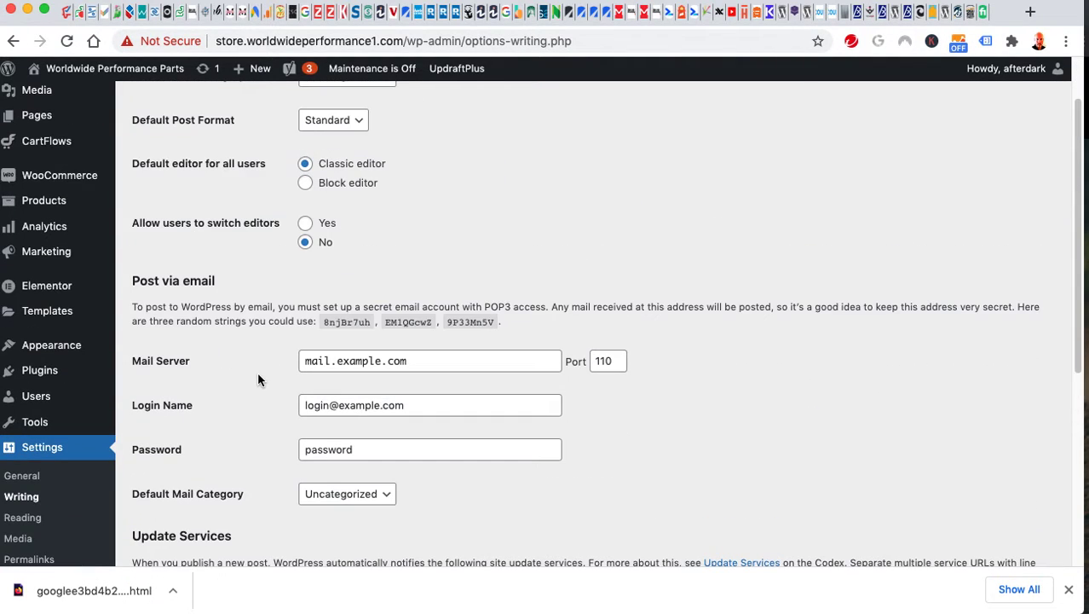
scroll(255, 343, "down", 4)
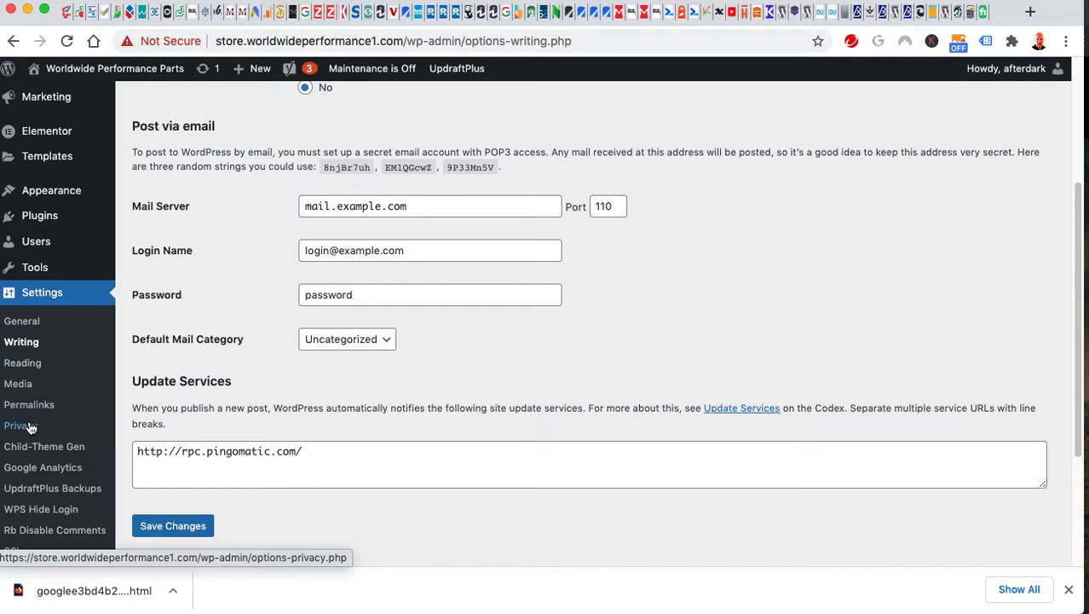
scroll(196, 350, "down", 3)
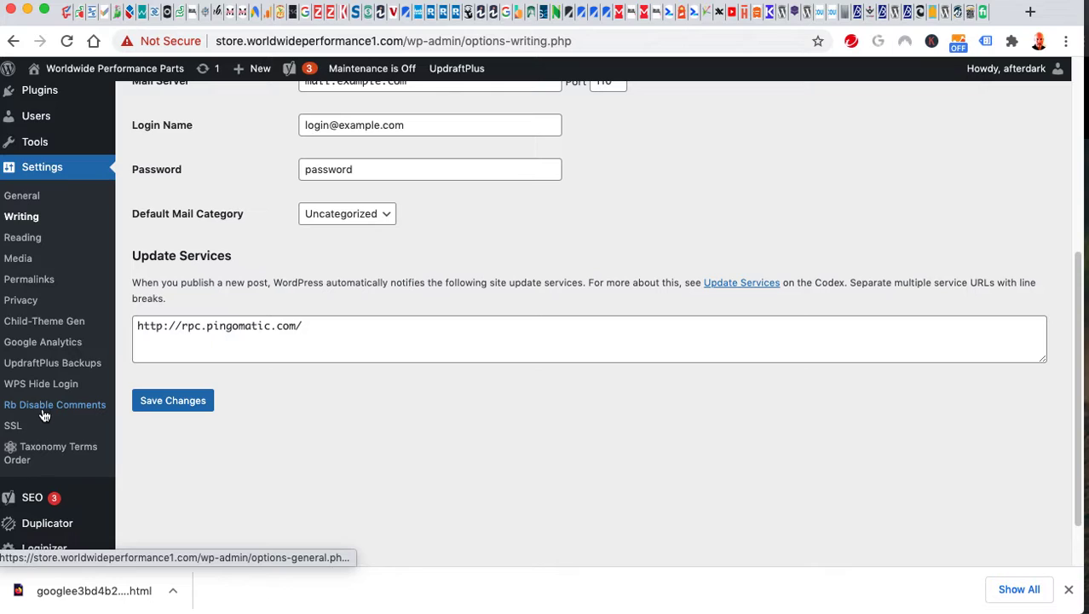
scroll(221, 461, "down", 2)
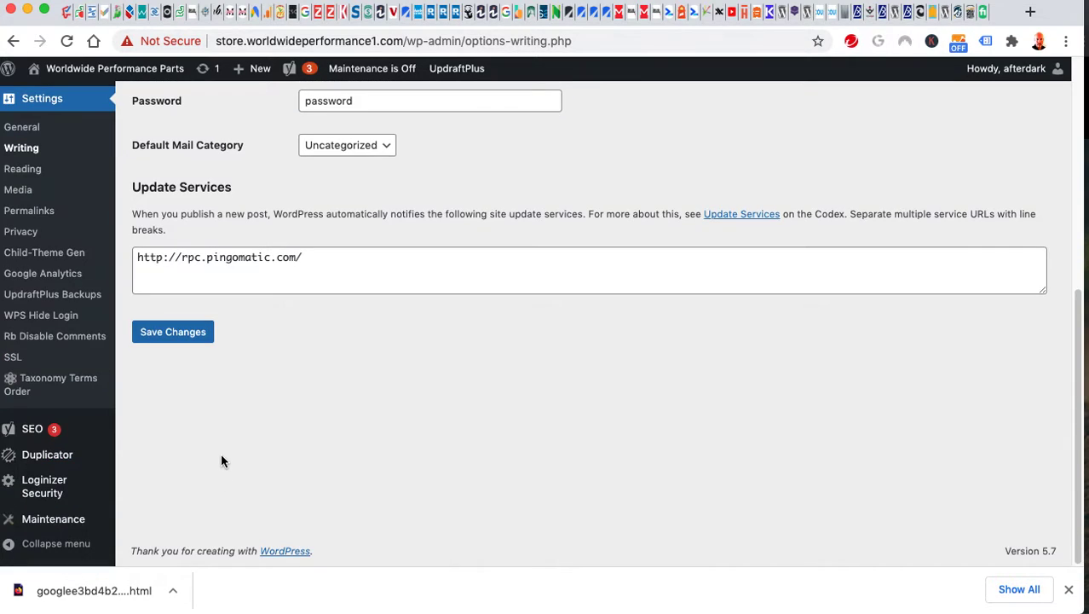
mouse_move(40, 432)
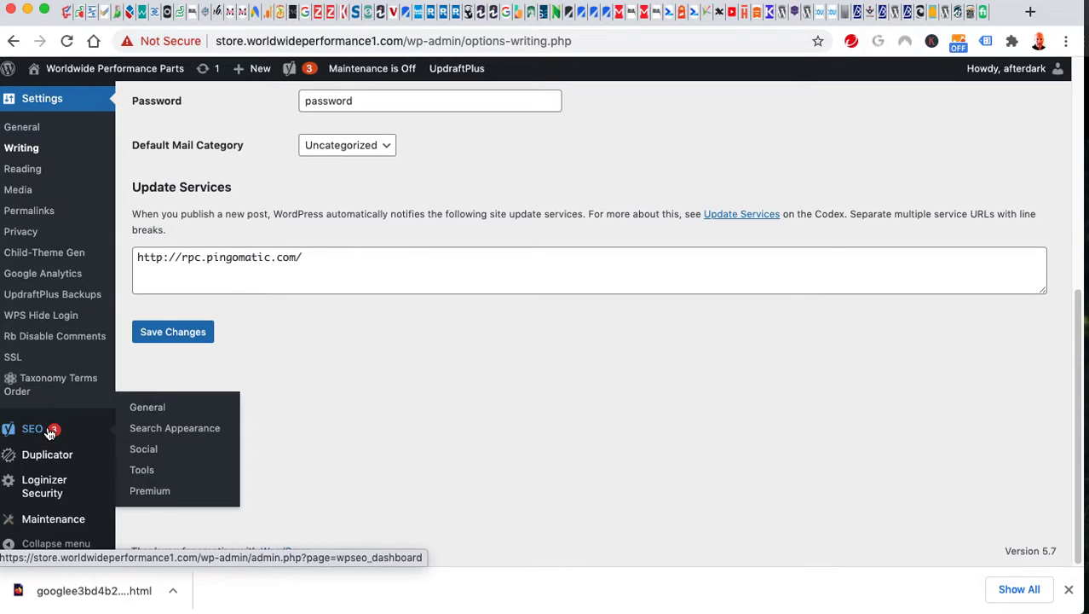
mouse_move(40, 458)
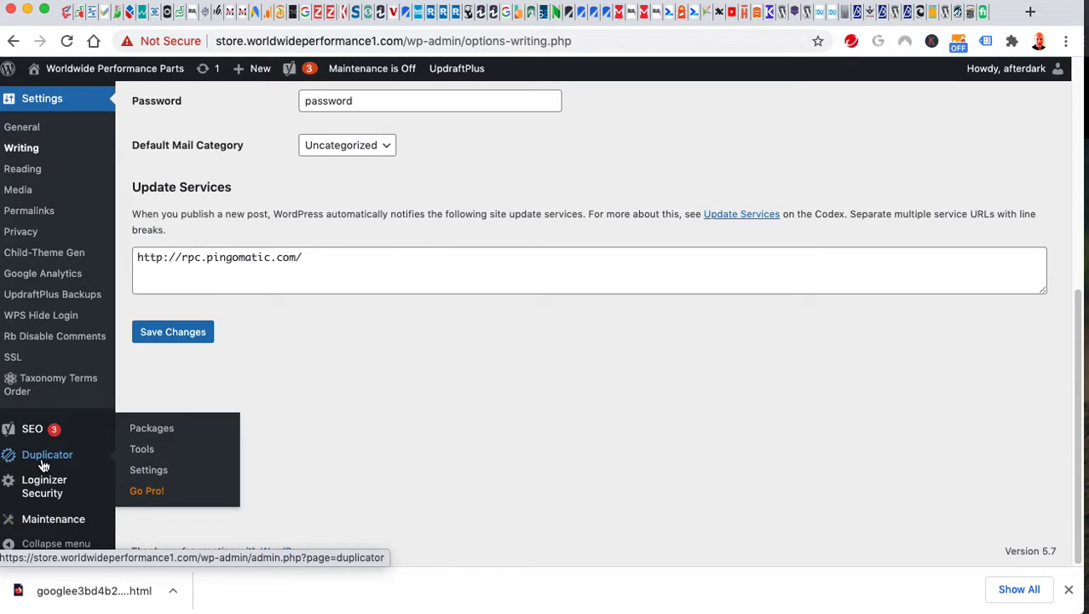
mouse_move(49, 493)
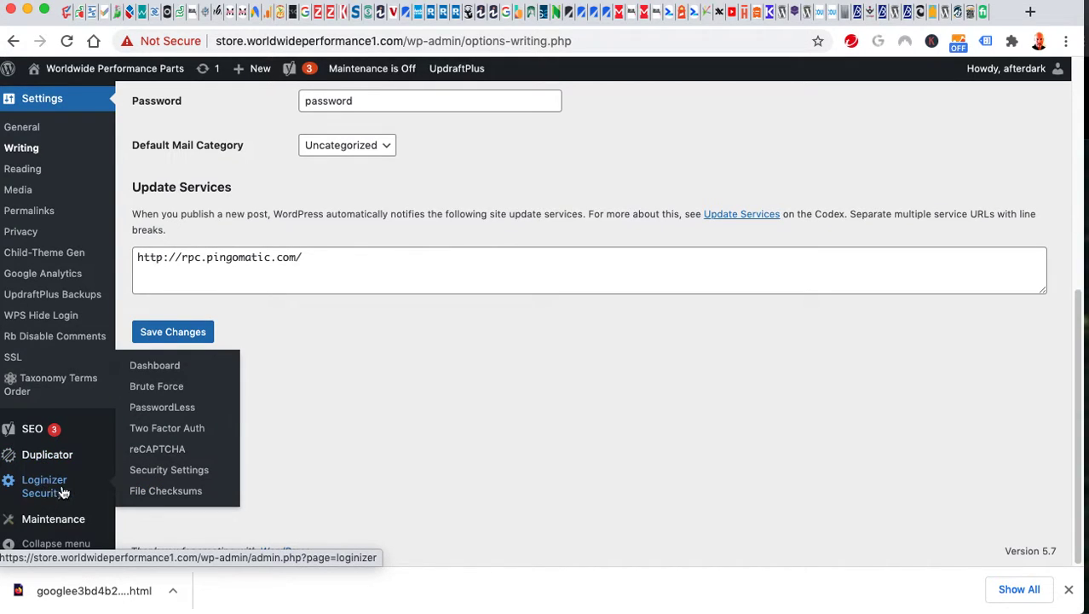
scroll(175, 495, "up", 10)
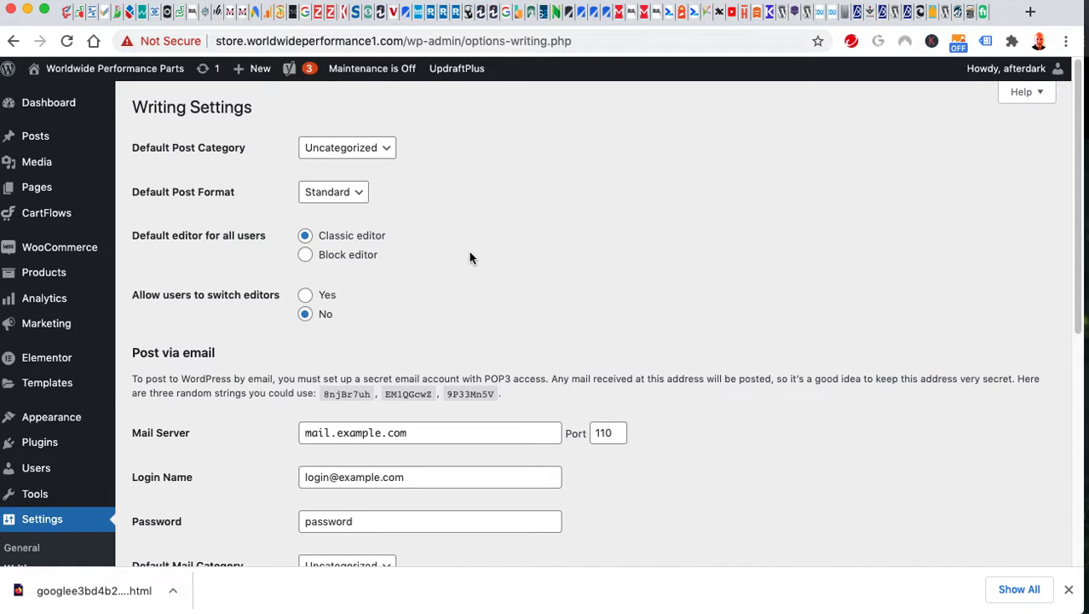
Switch to Chrome's incognito window showing the store.
key("super+Tab")
key("super+grave")
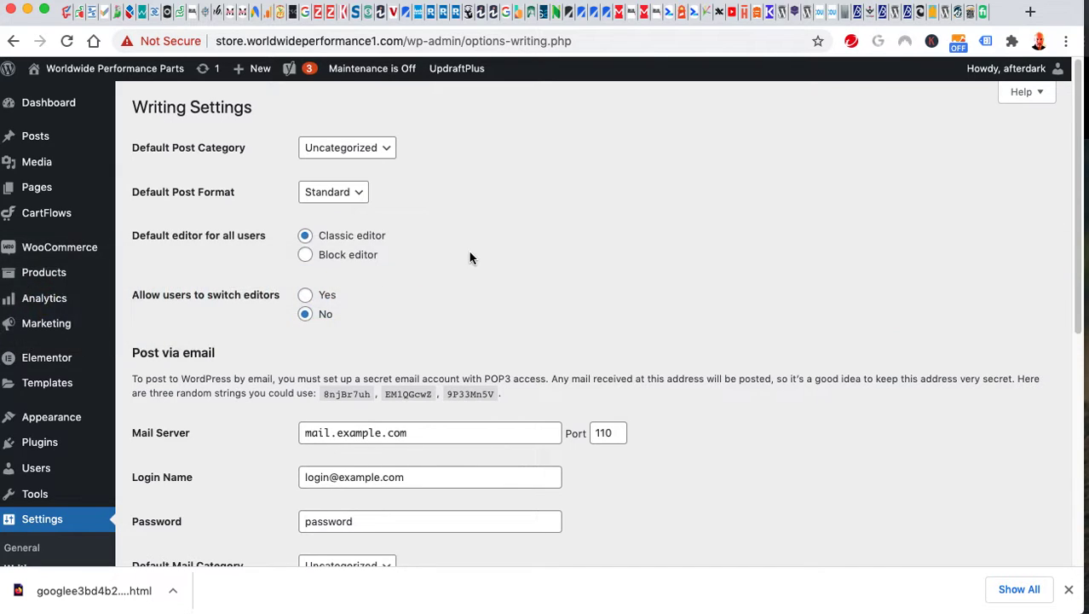
key("super+grave")
Log in at the store's /wpplogin address using Chrome's saved admin credentials.
left_click(385, 41)
left_click(427, 41)
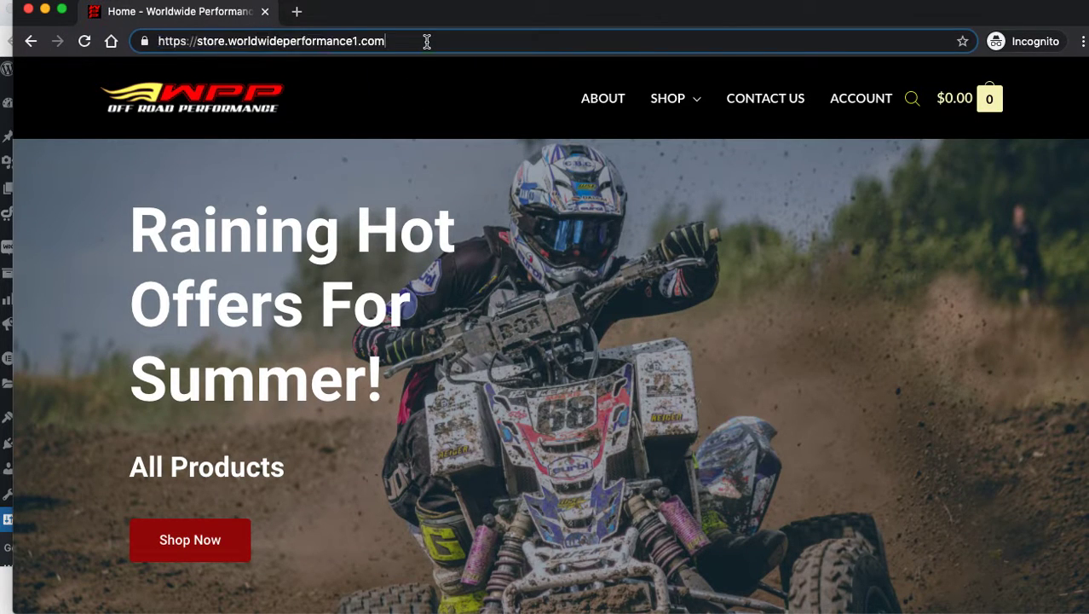
type("/w")
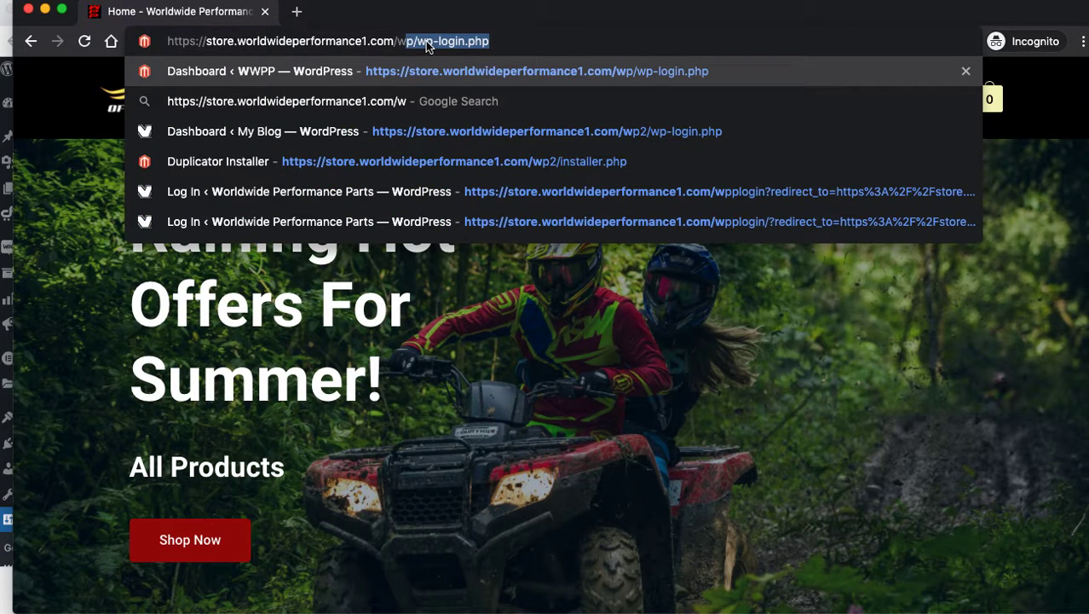
type("pplogin")
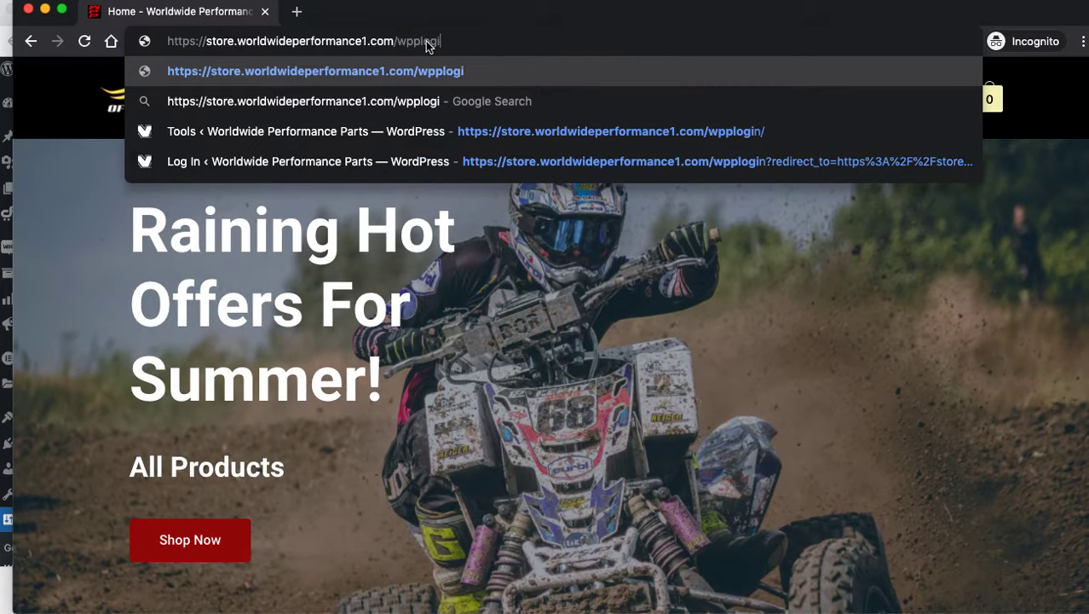
key("Return")
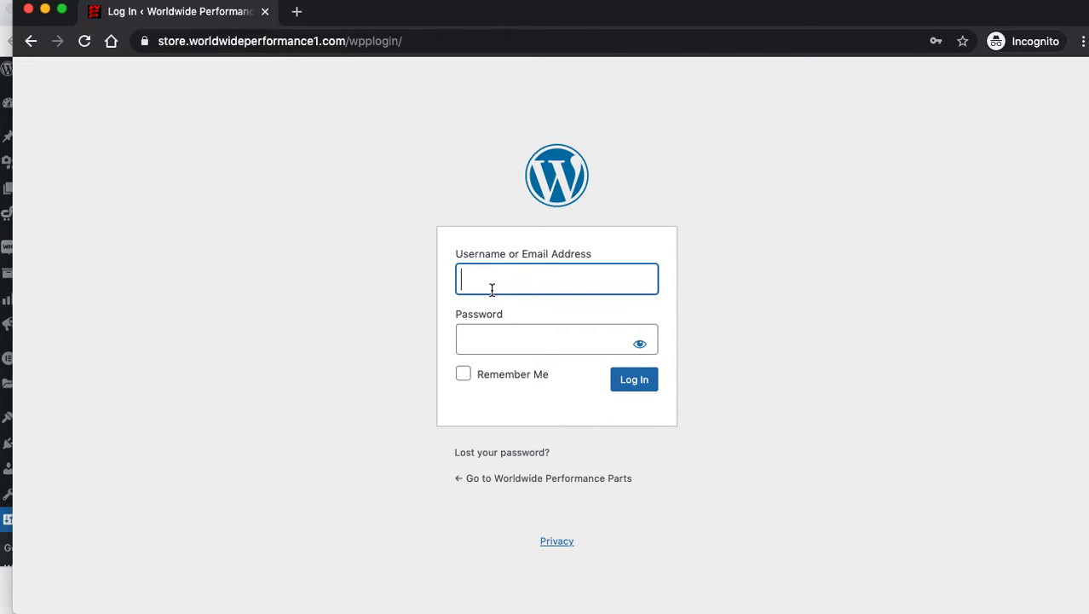
left_click(492, 289)
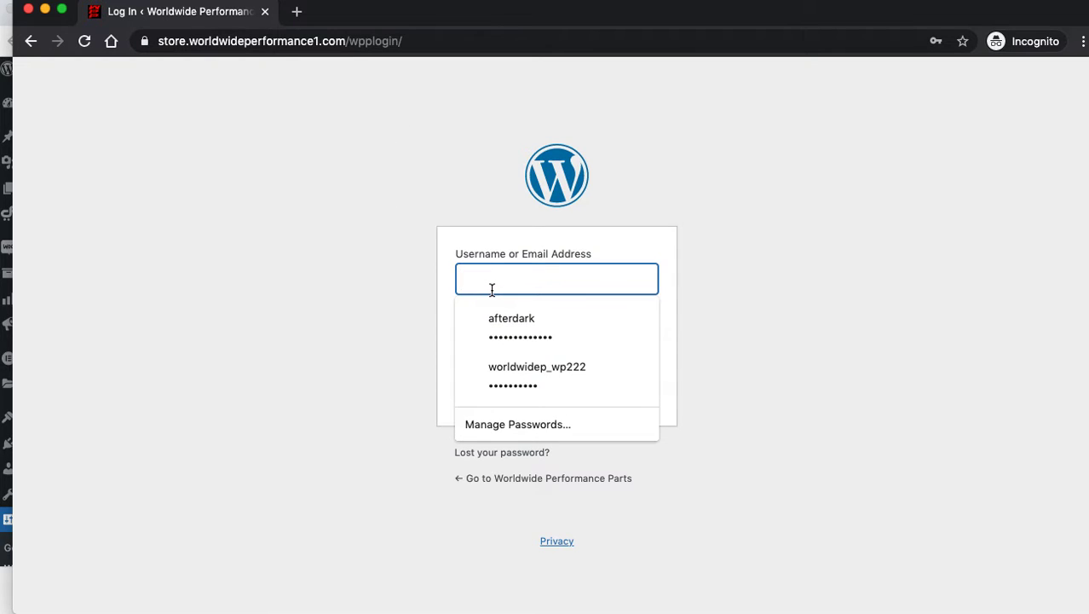
left_click(503, 319)
left_click(615, 379)
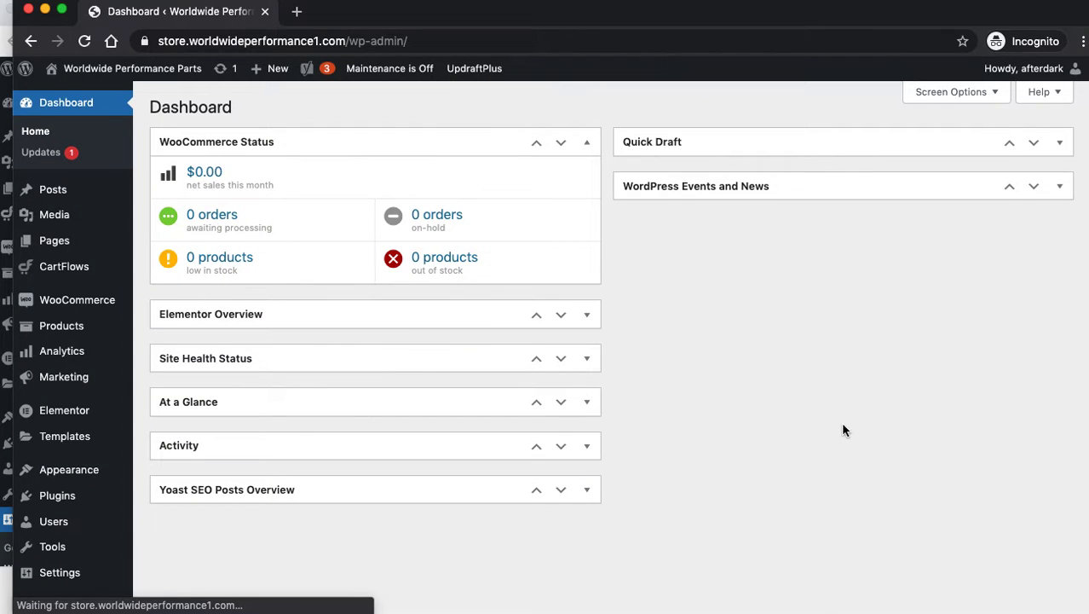
Open the Home page from the Pages list and launch it with Edit with Elementor.
left_click(39, 242)
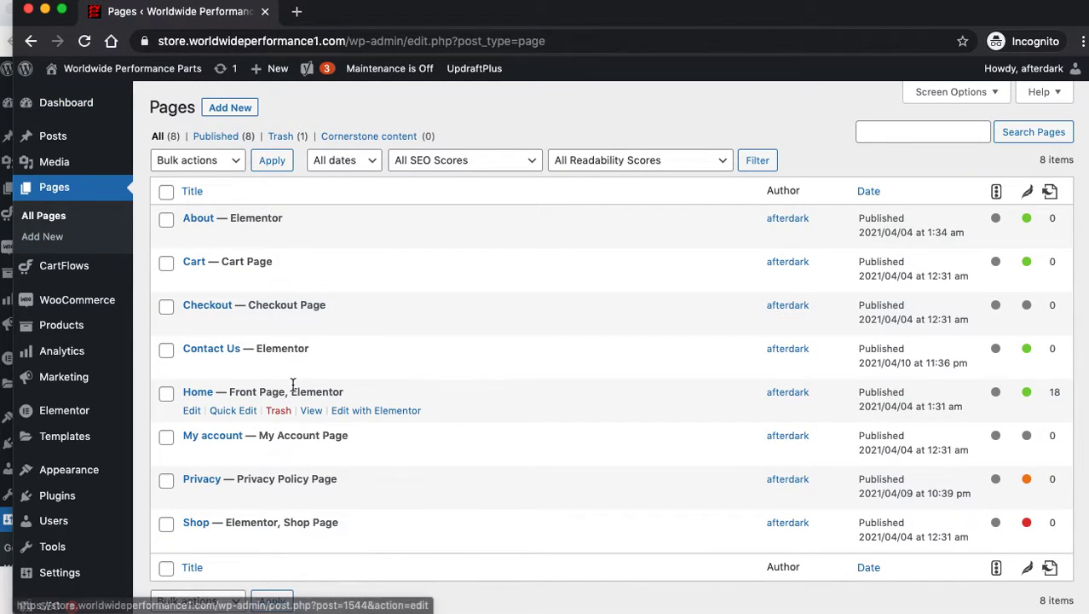
left_click(196, 393)
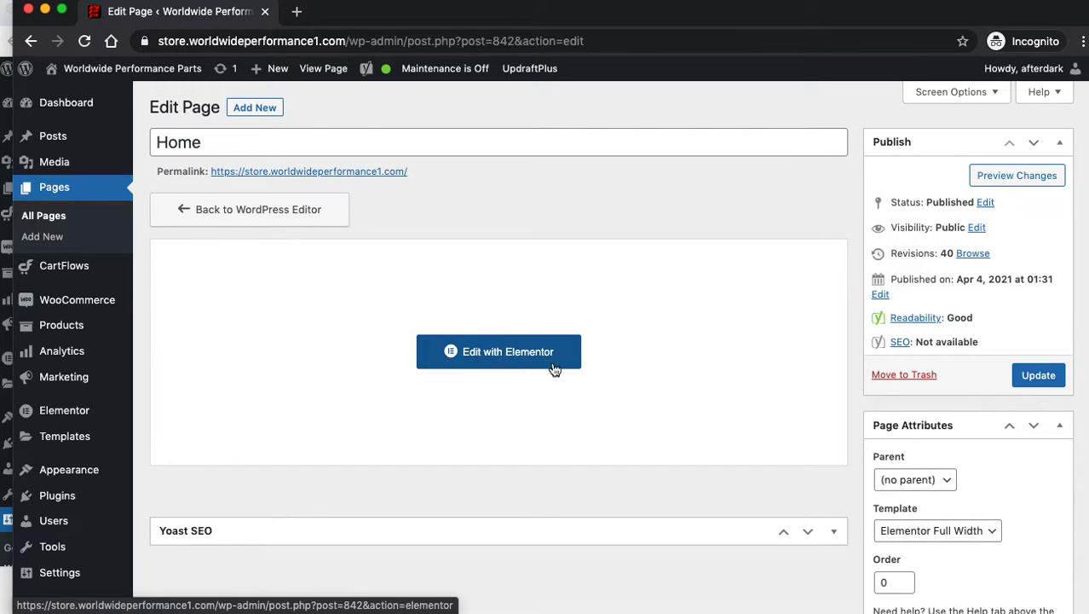
scroll(946, 337, "down", 8)
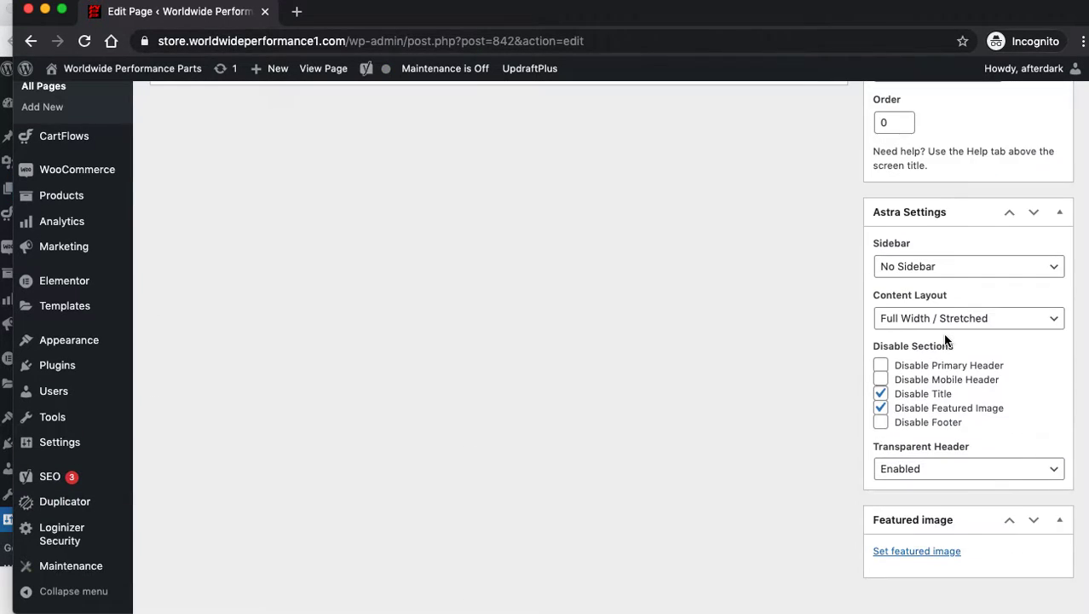
scroll(942, 330, "up", 8)
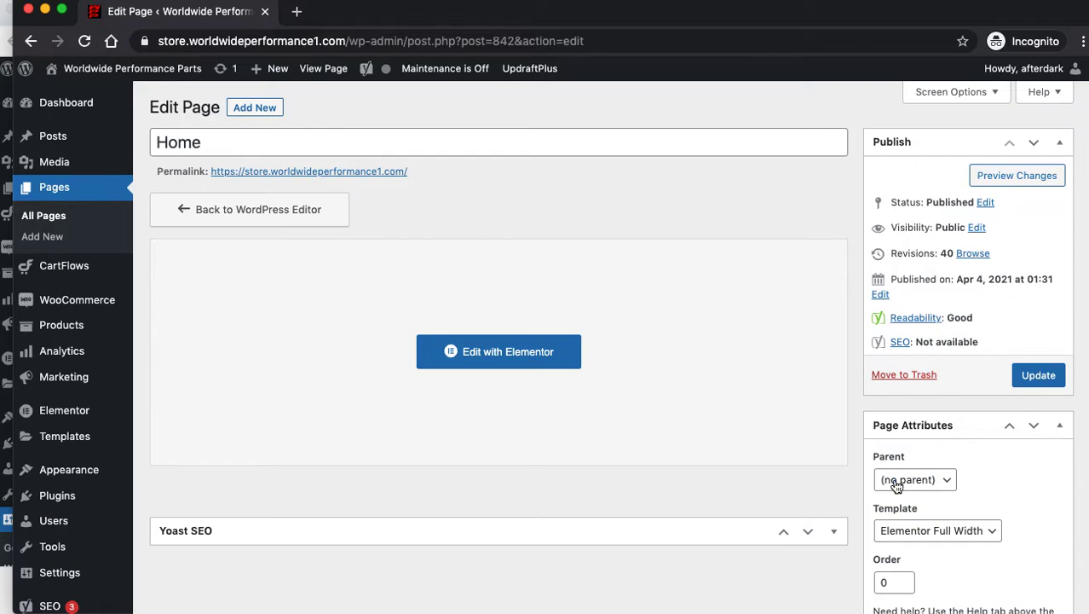
left_click(485, 353)
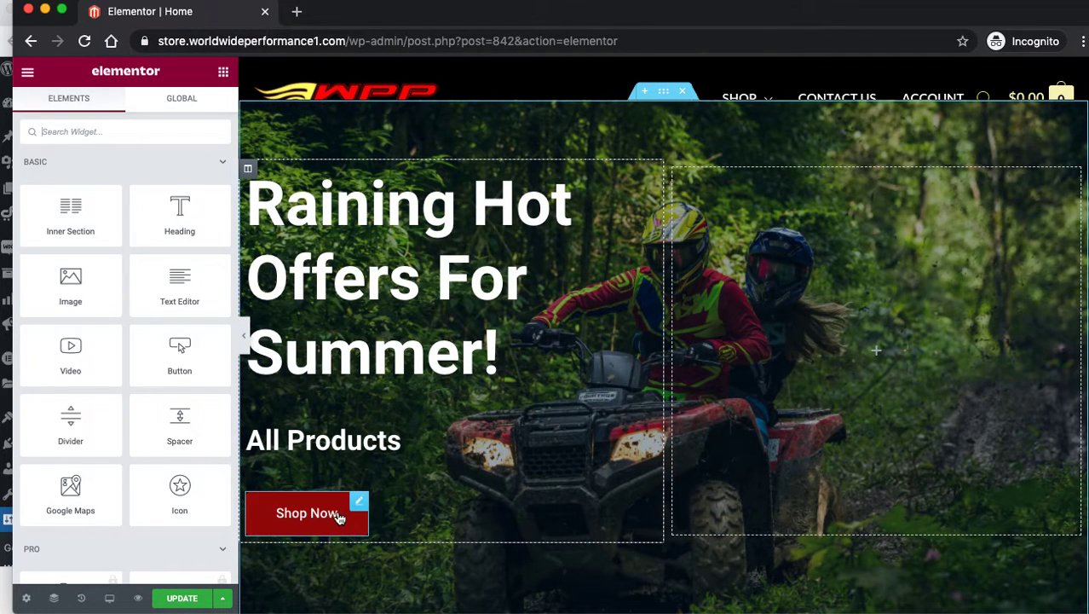
Open the Edit Section settings for the Raining Hot Offers For Summer! hero section.
scroll(562, 229, "down", 7)
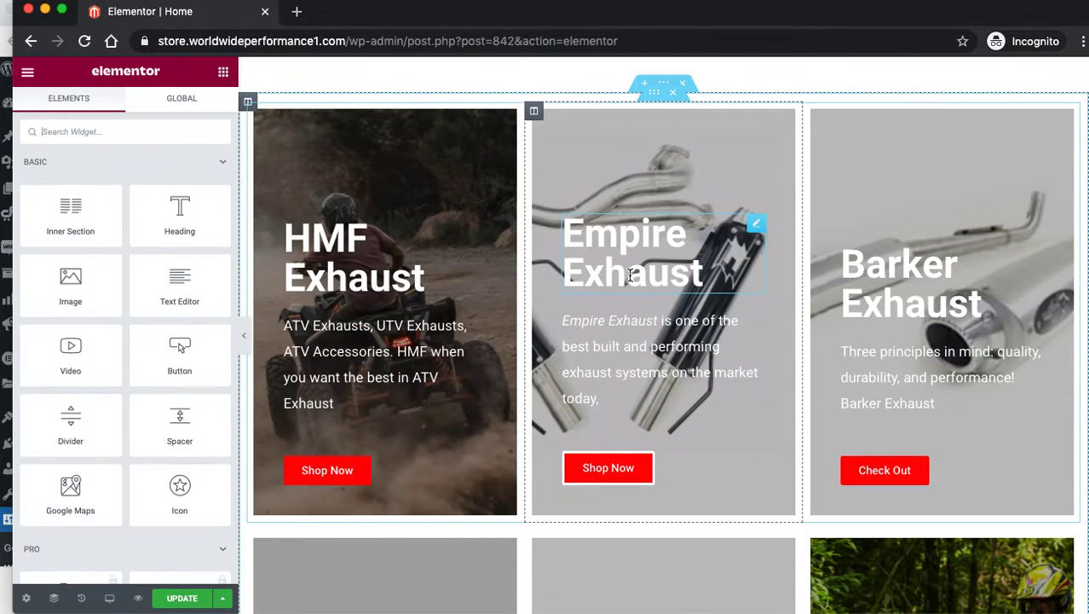
scroll(625, 261, "down", 2)
scroll(505, 301, "up", 8)
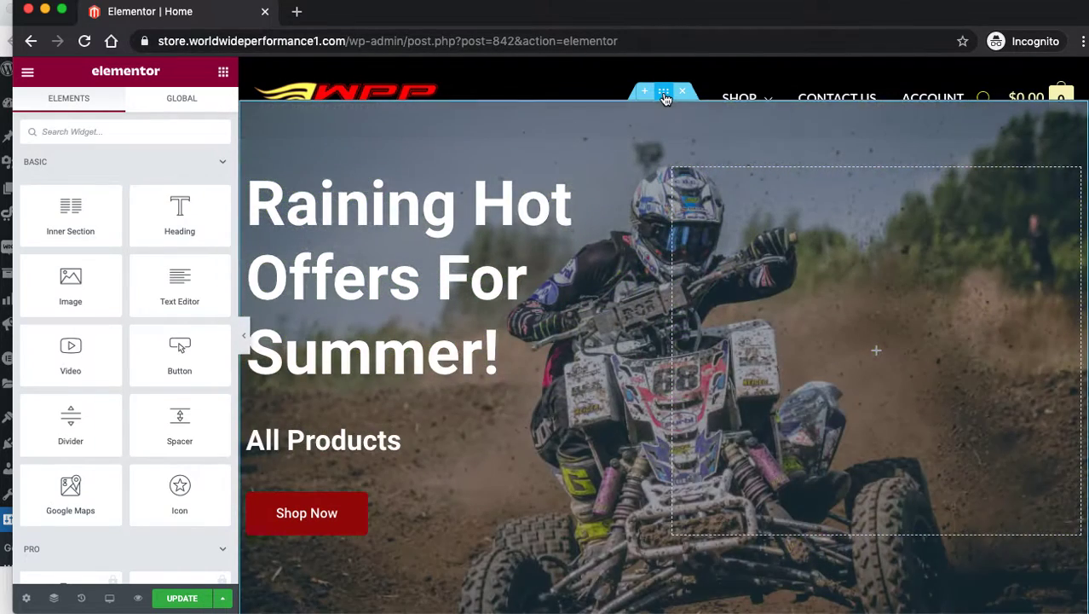
left_click(664, 94)
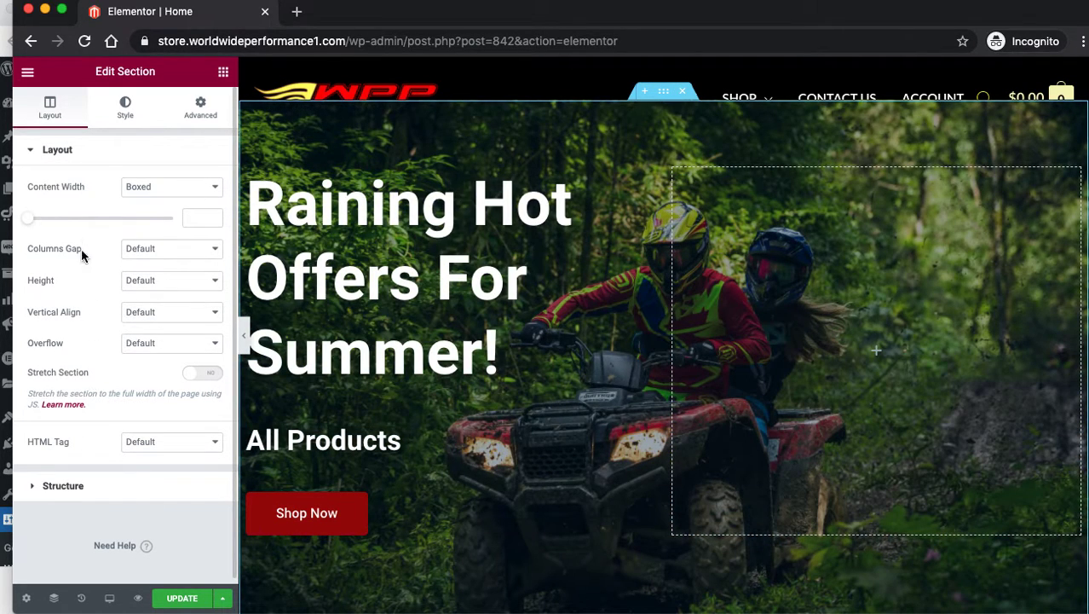
Open the hero's background slideshow gallery and check the second image's 1920 by 1100, 3 MB details.
left_click(124, 108)
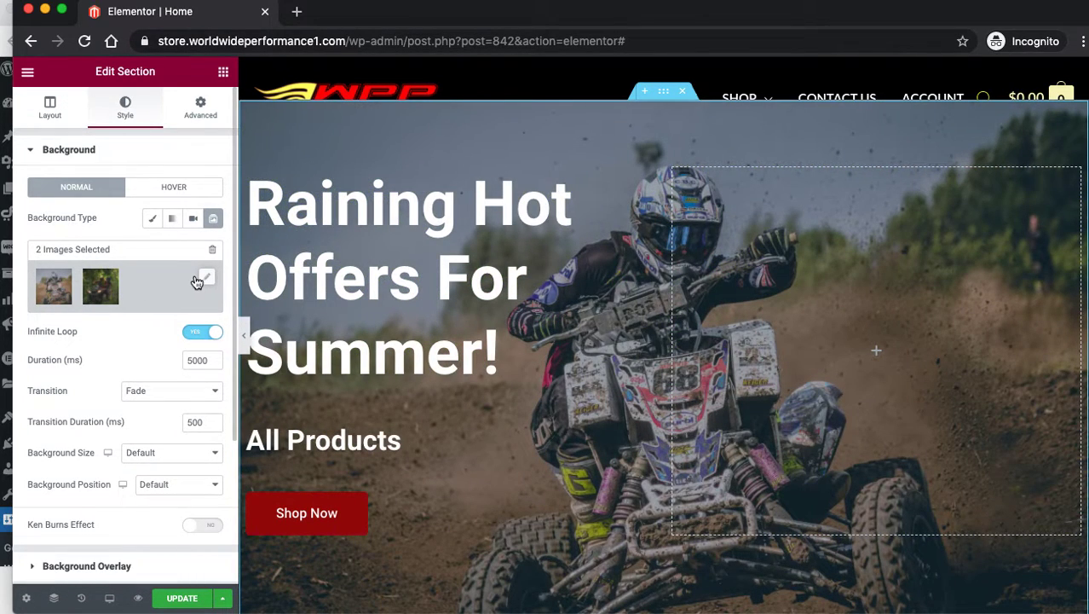
left_click(203, 276)
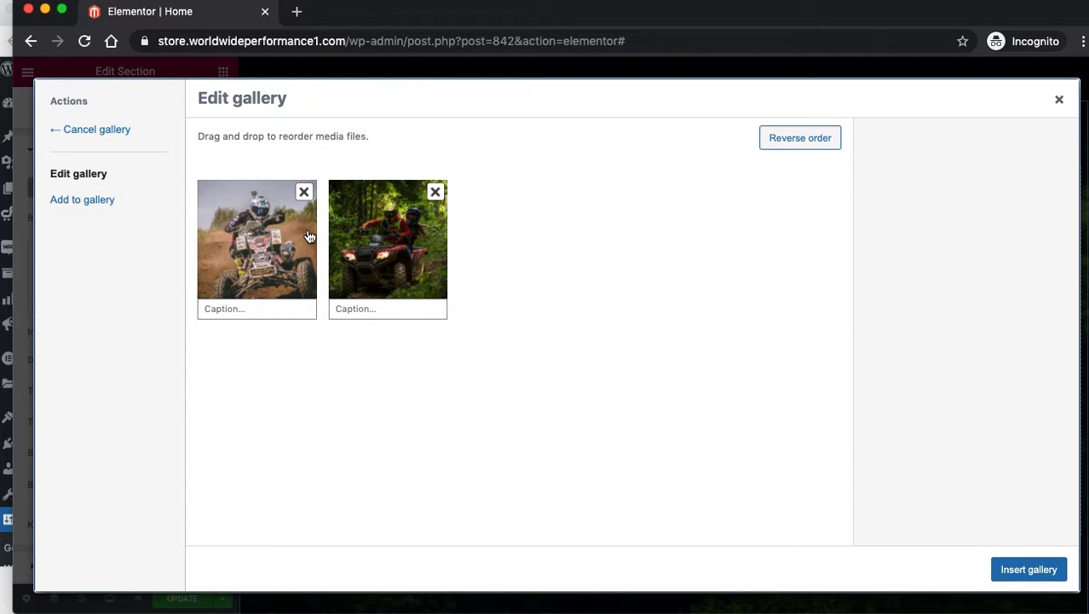
left_click(392, 263)
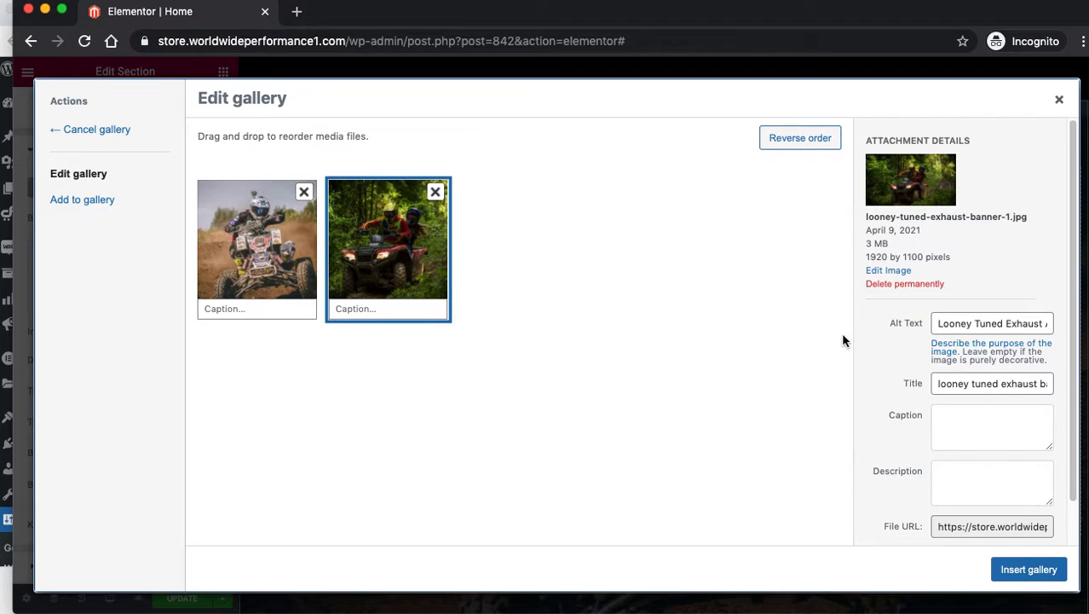
left_click_drag(953, 259, 869, 255)
left_click(687, 259)
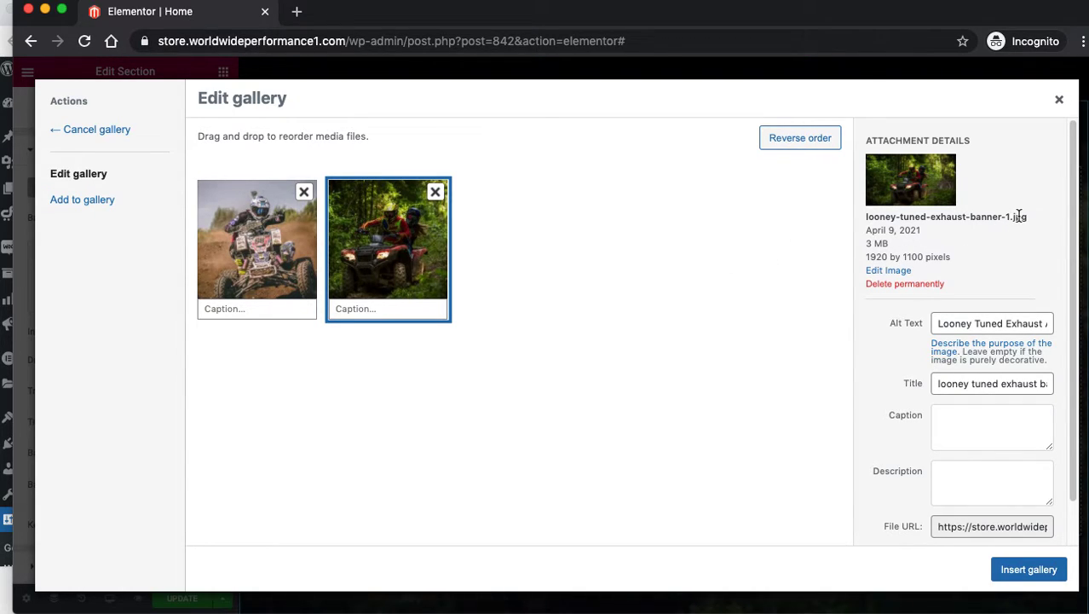
left_click_drag(1027, 216, 1010, 218)
left_click(953, 269)
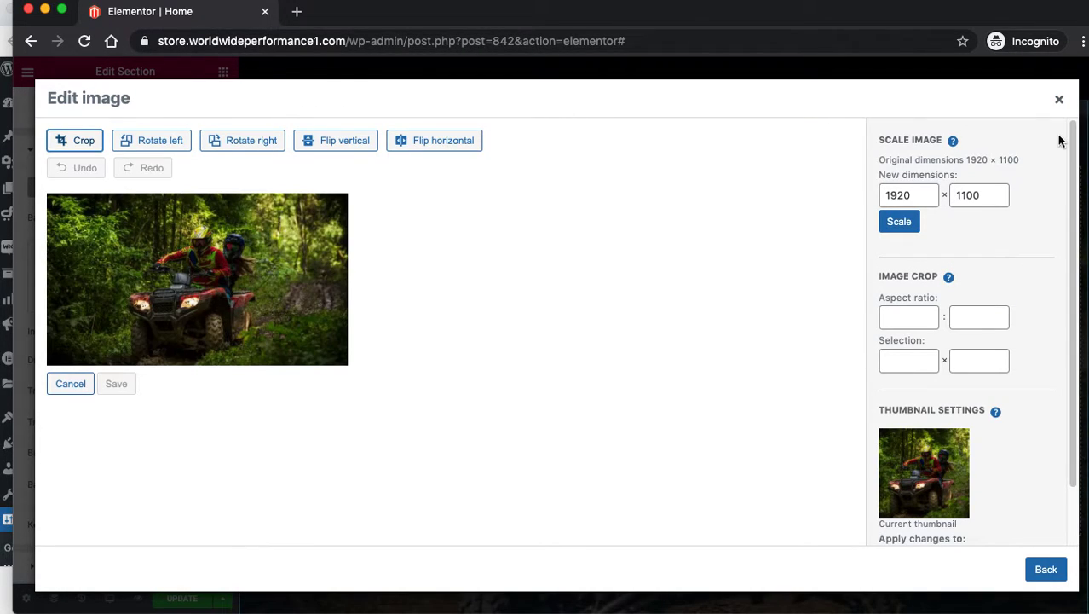
left_click(1045, 569)
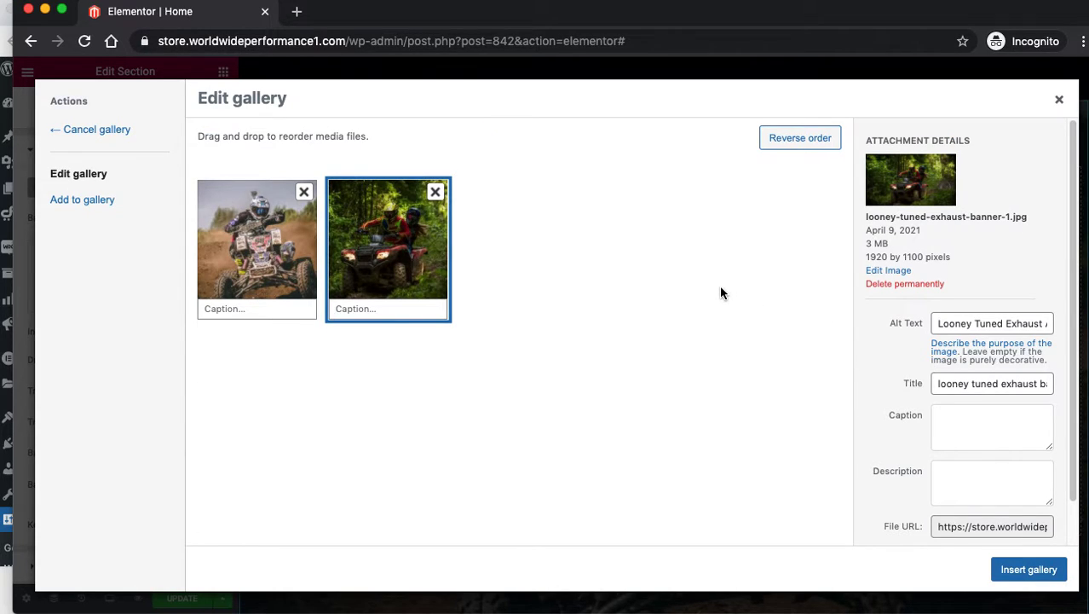
Open tinyjpg.com in a new tab and start choosing an image to compress.
key("super+t")
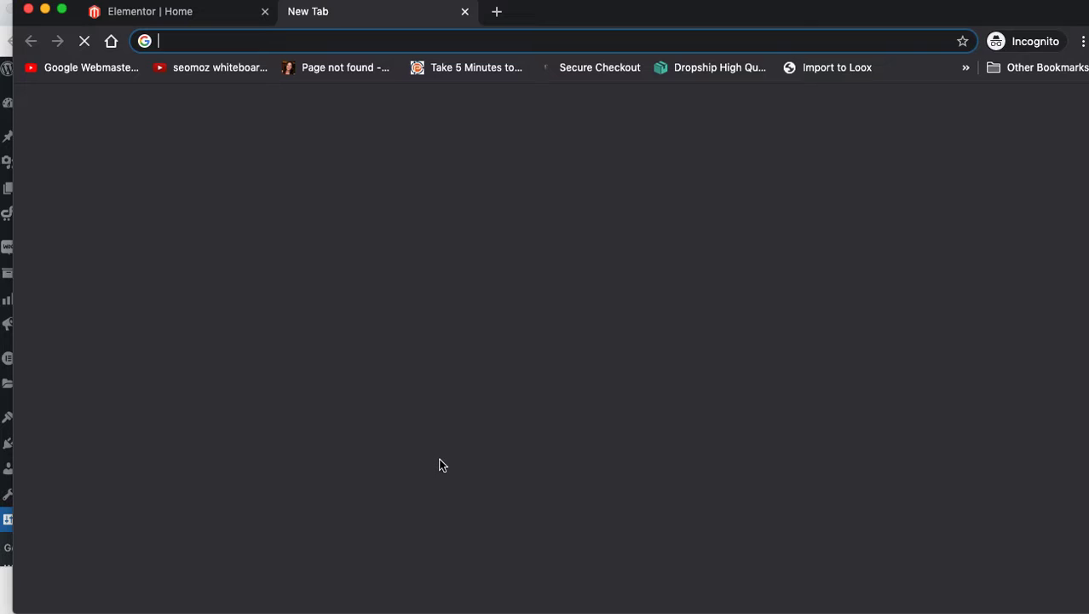
type("tiny")
key("Return")
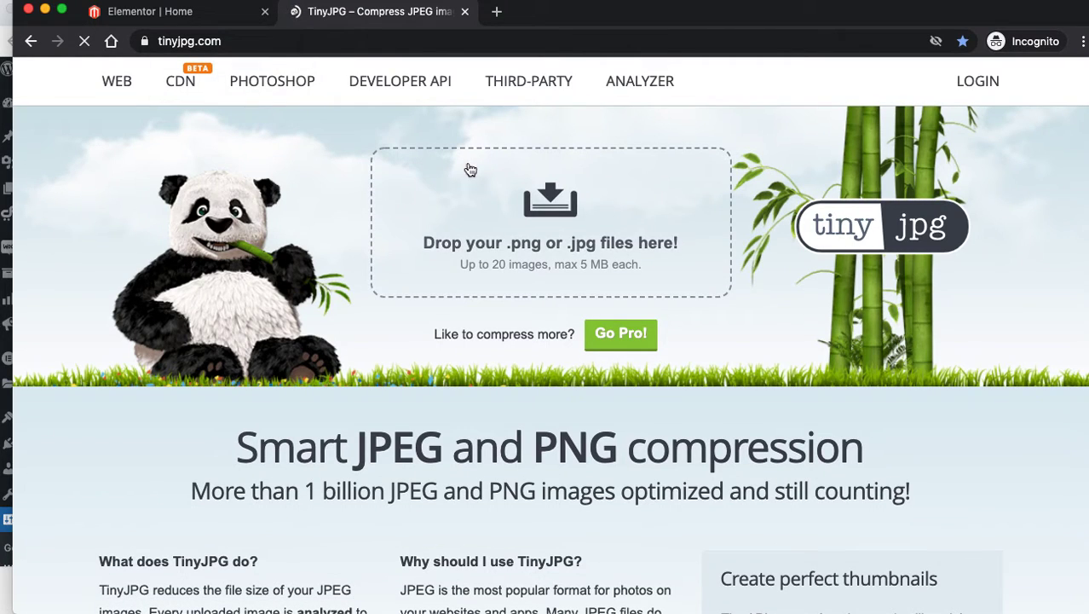
left_click(561, 201)
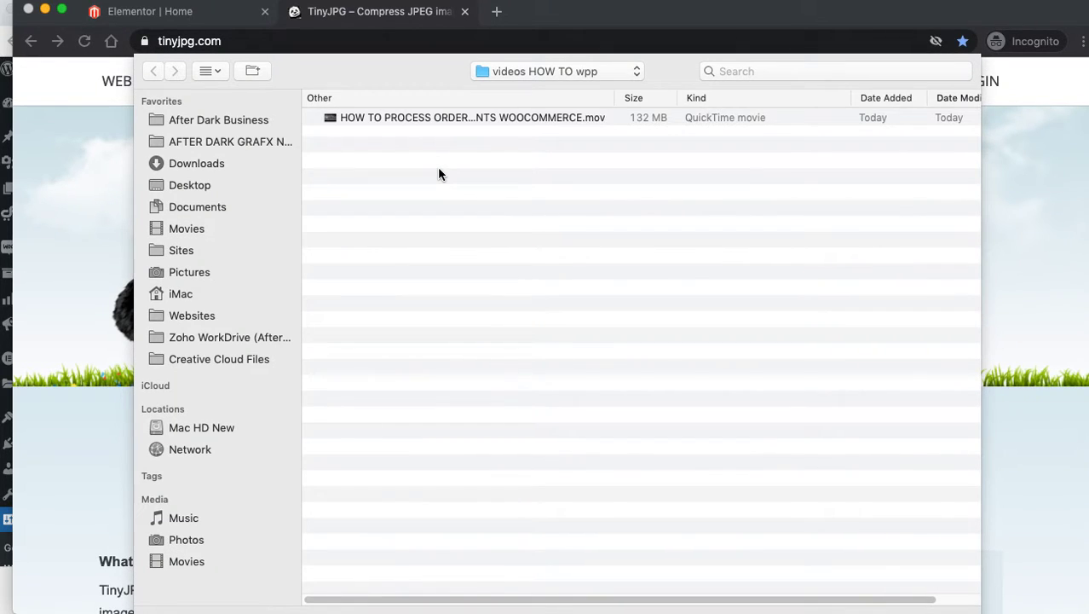
Upload full_system_exhaust_for_raptor_700.png from magento/media/catalog/product/f/u for compression.
key("super+Up")
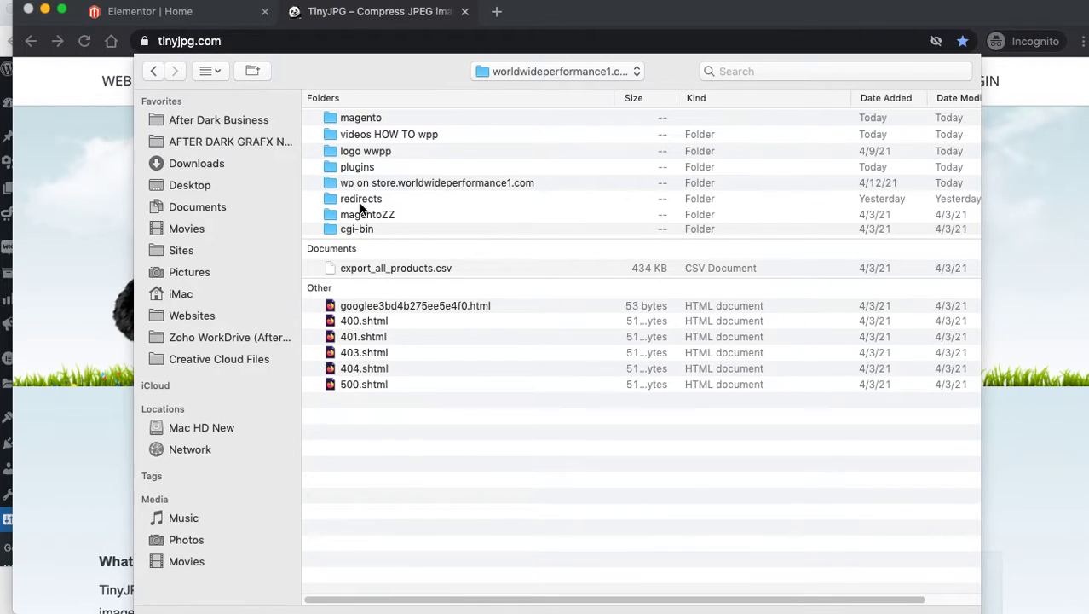
double_click(404, 184)
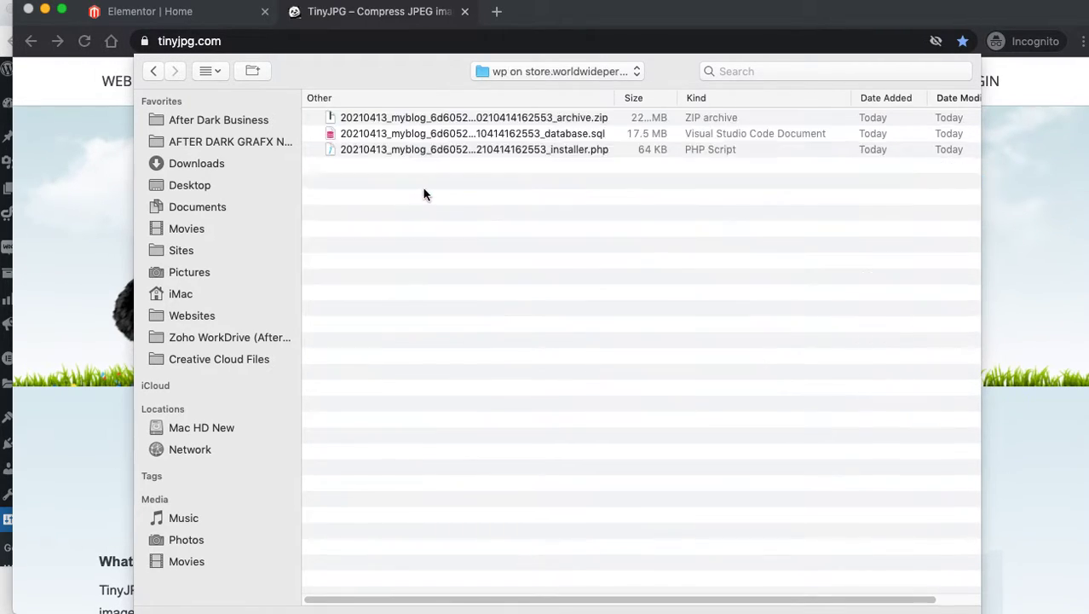
key("super+Up")
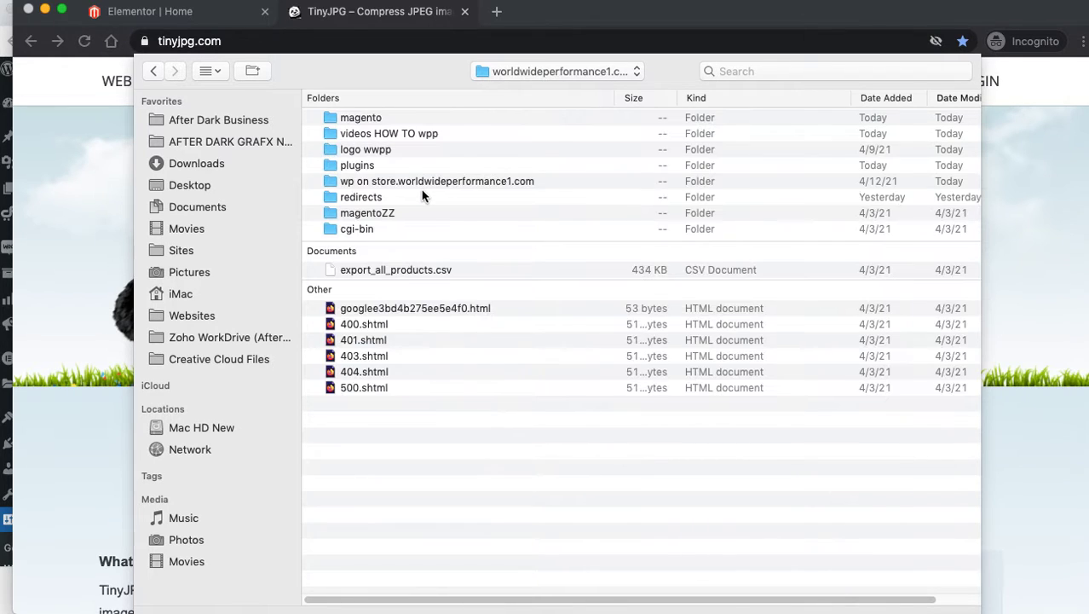
double_click(364, 122)
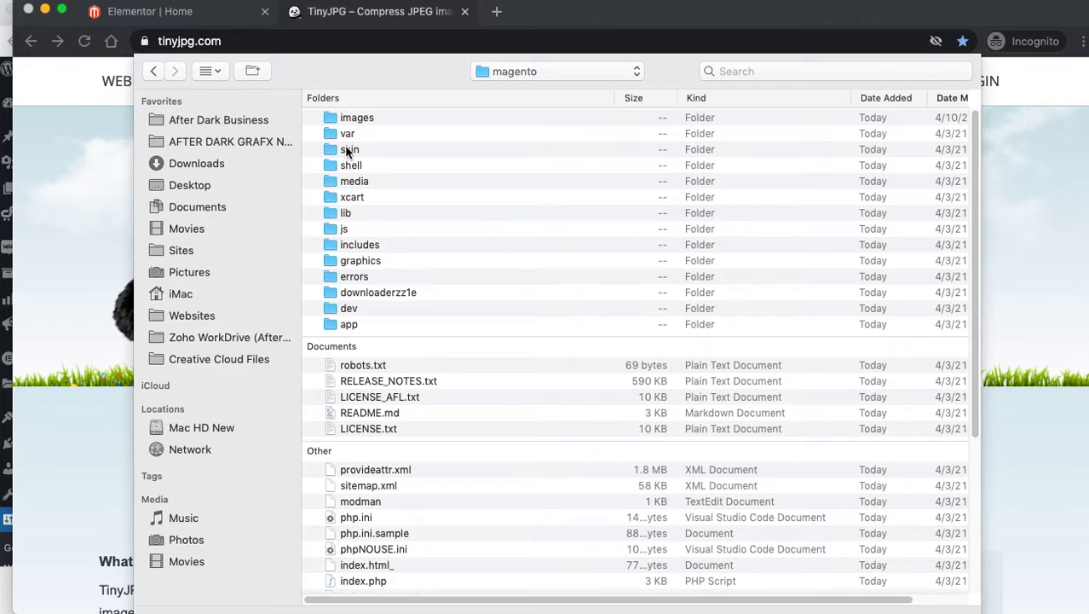
double_click(357, 181)
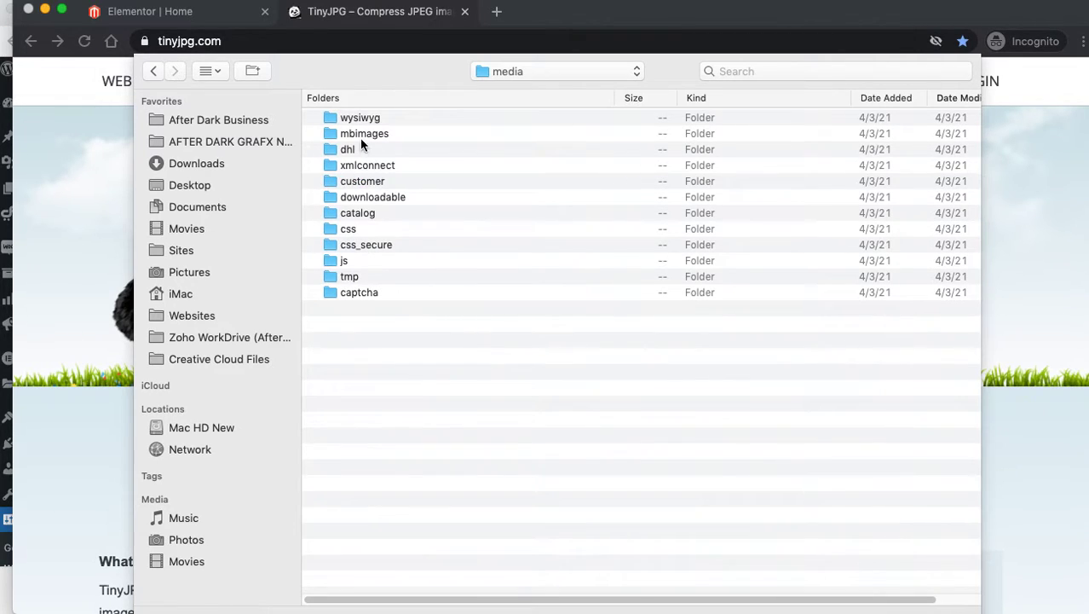
double_click(356, 213)
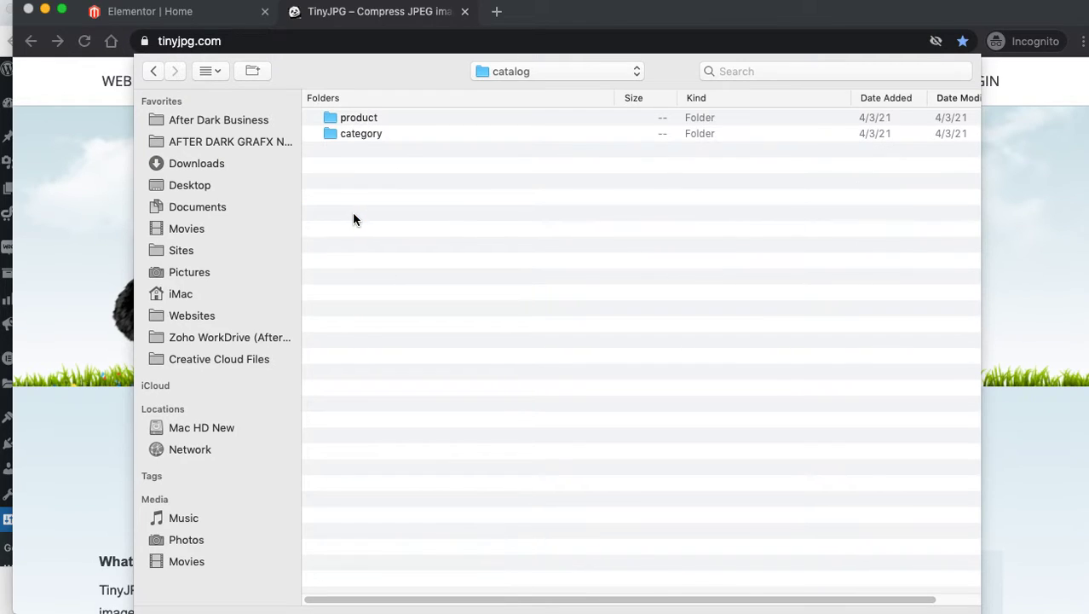
double_click(356, 119)
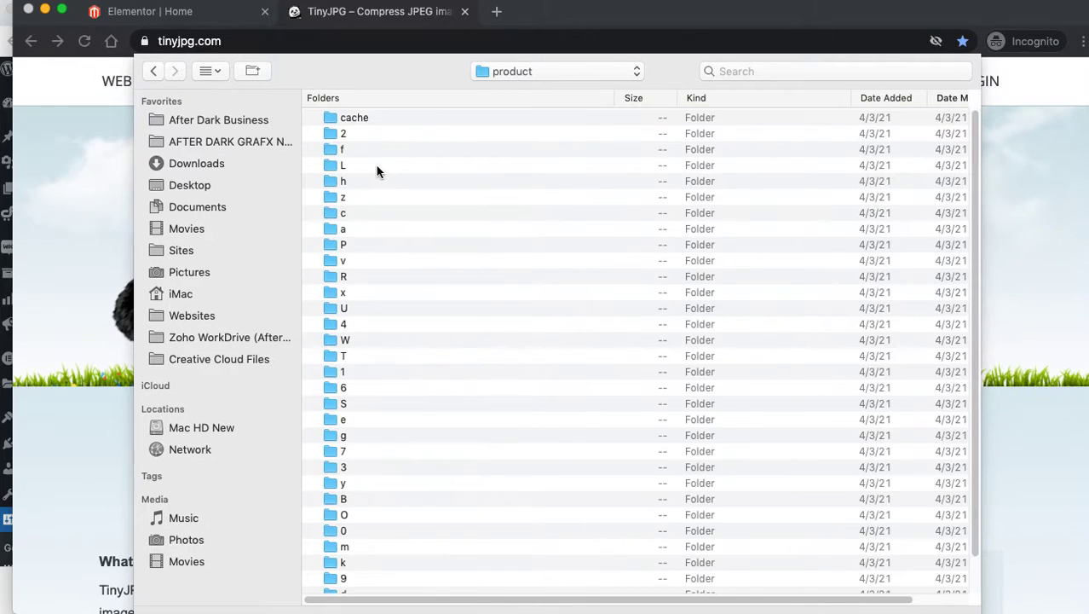
left_click(339, 151)
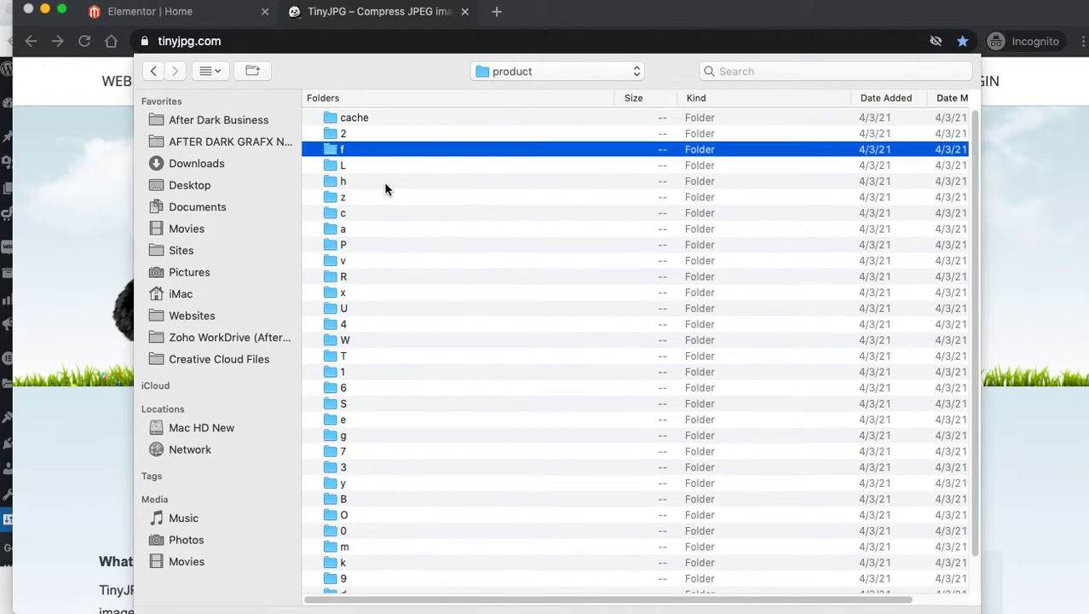
double_click(337, 152)
double_click(336, 139)
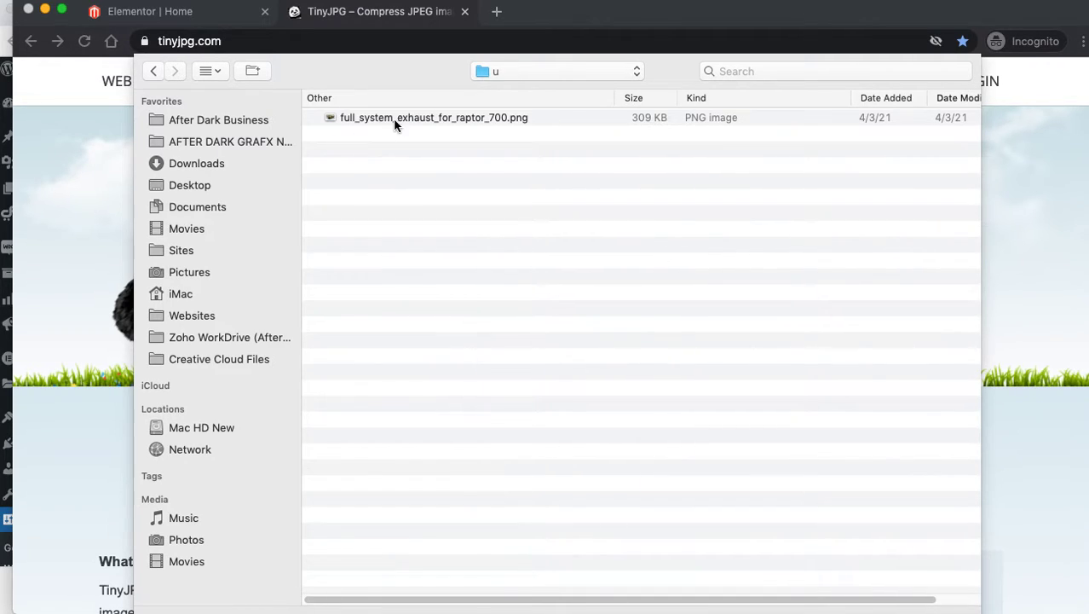
left_click(545, 121)
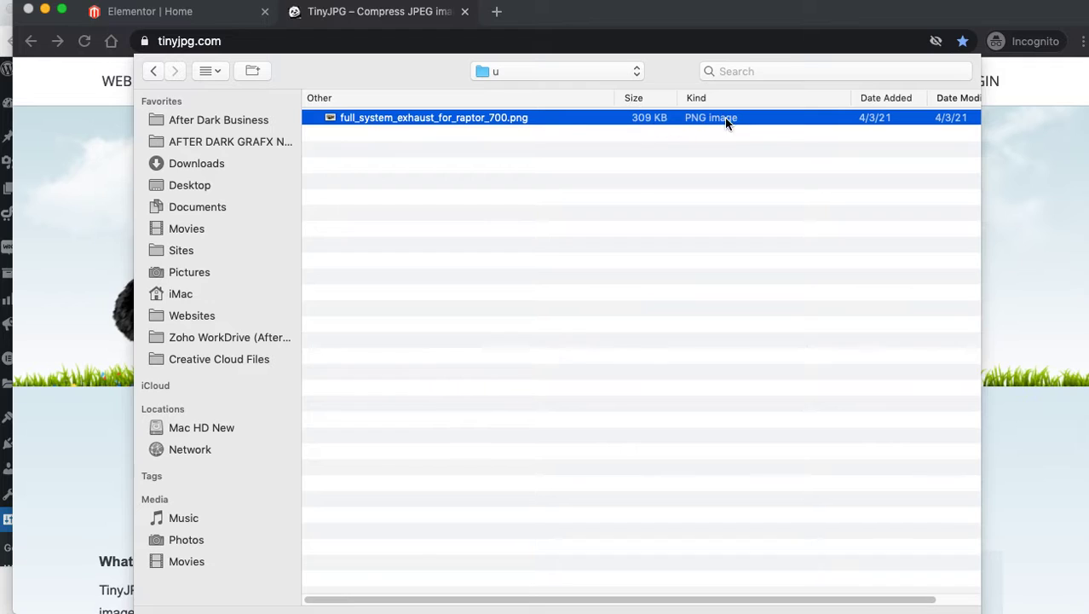
key("Return")
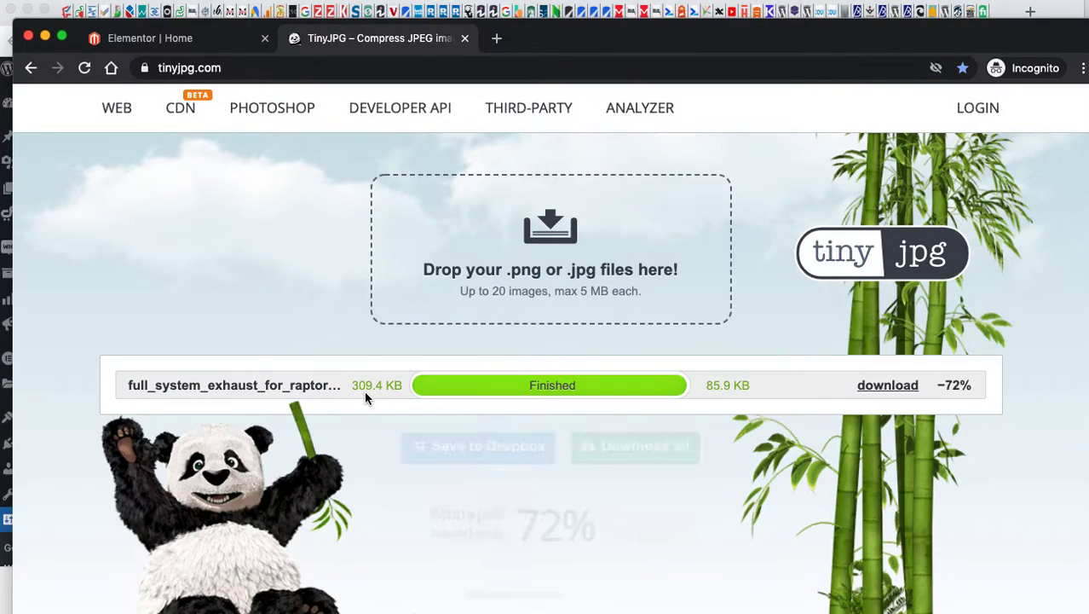
Download the compressed image (309.4 KB reduced to 85.9 KB) and close the TinyJPG tab.
left_click_drag(752, 385, 708, 389)
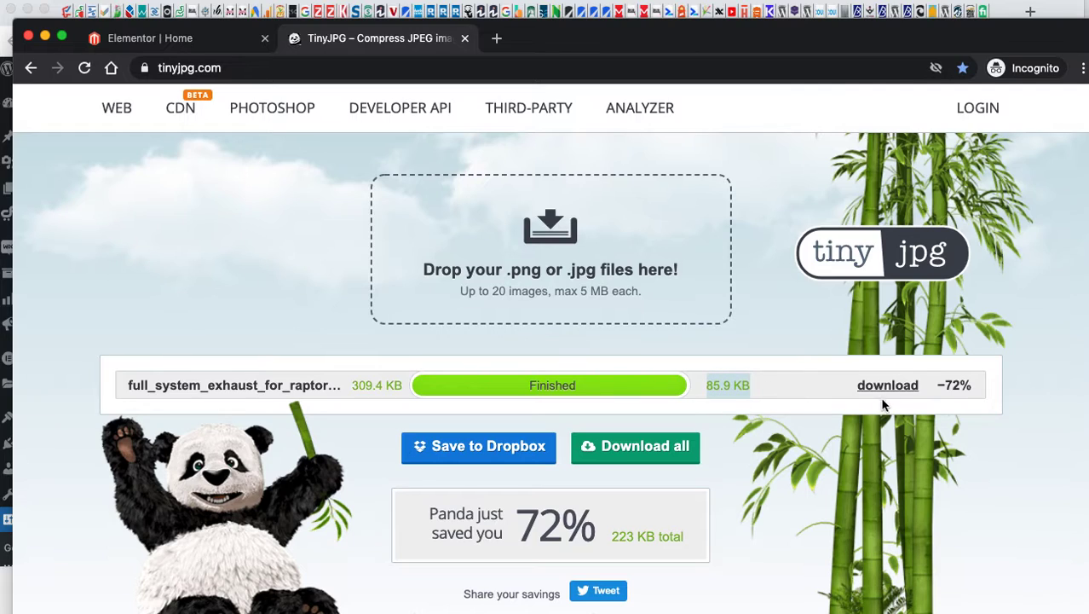
left_click(635, 447)
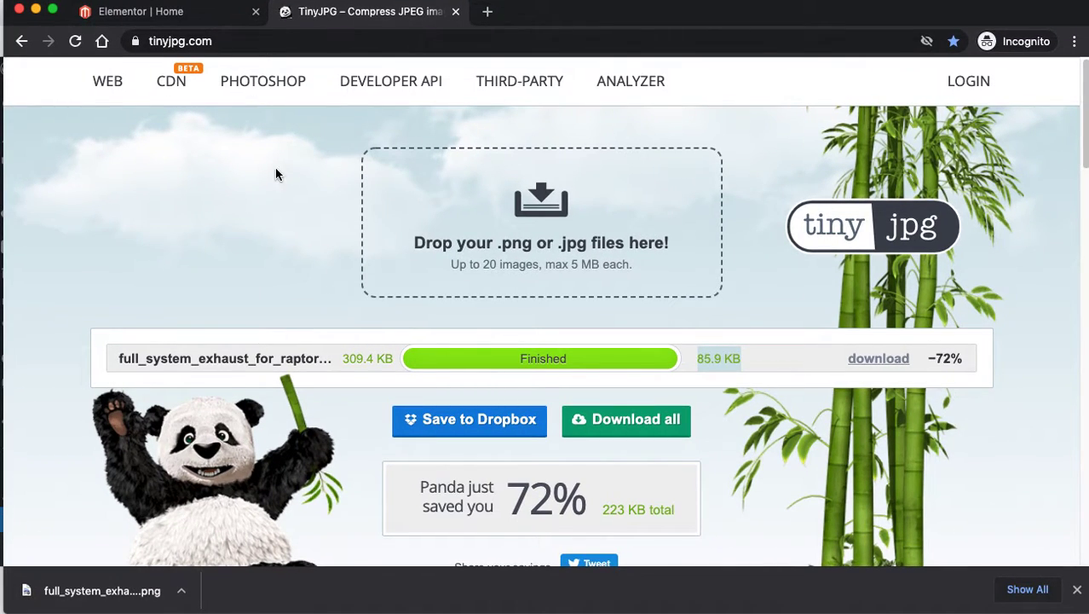
left_click(295, 102)
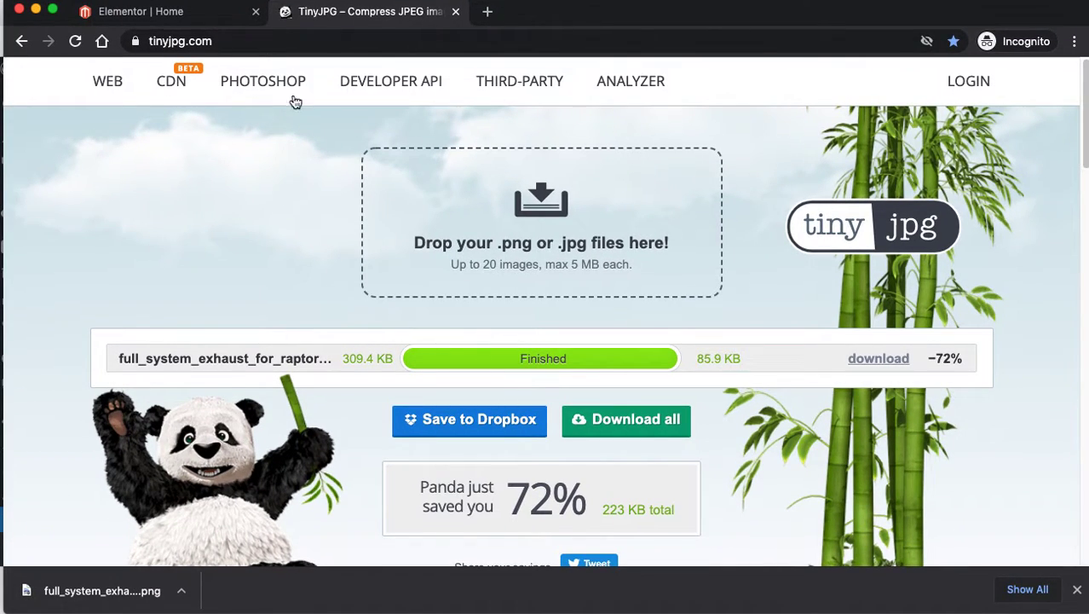
left_click(456, 11)
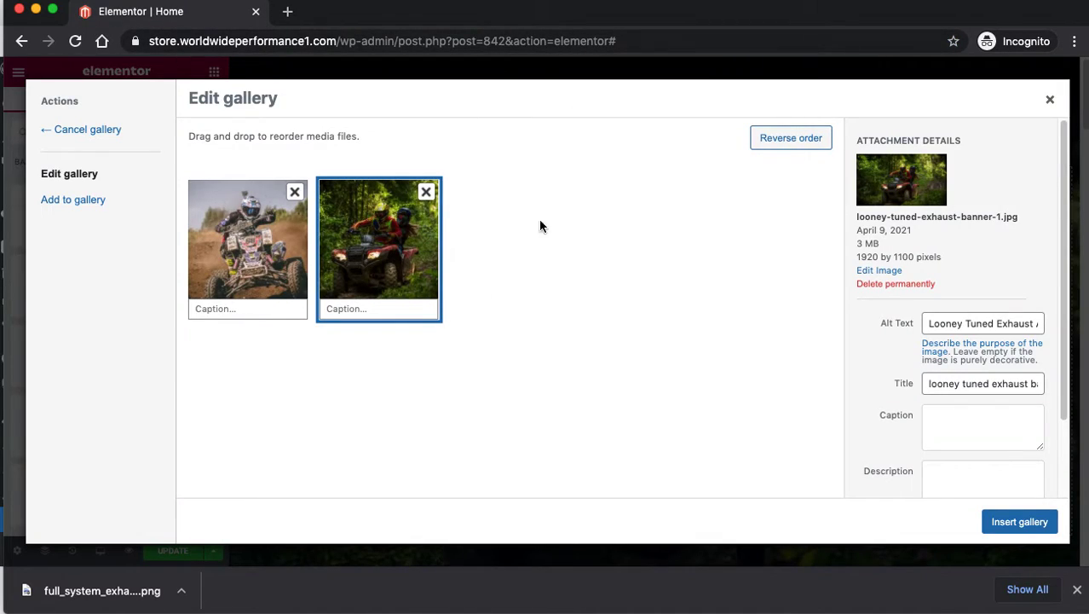
Deselect the second image and close the hero gallery without adding any images.
left_click(77, 213)
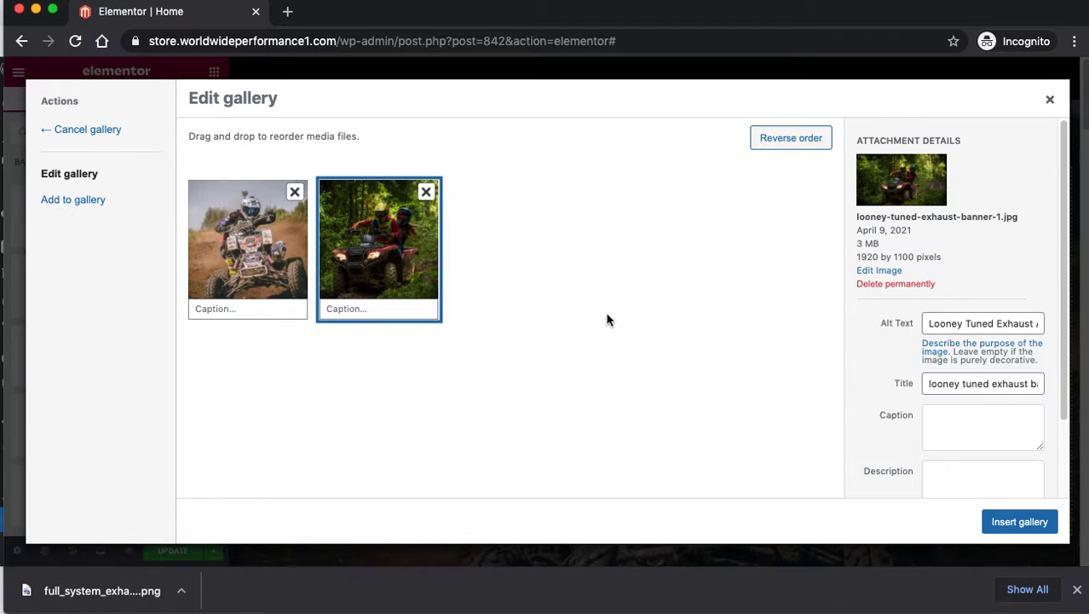
left_click(51, 203)
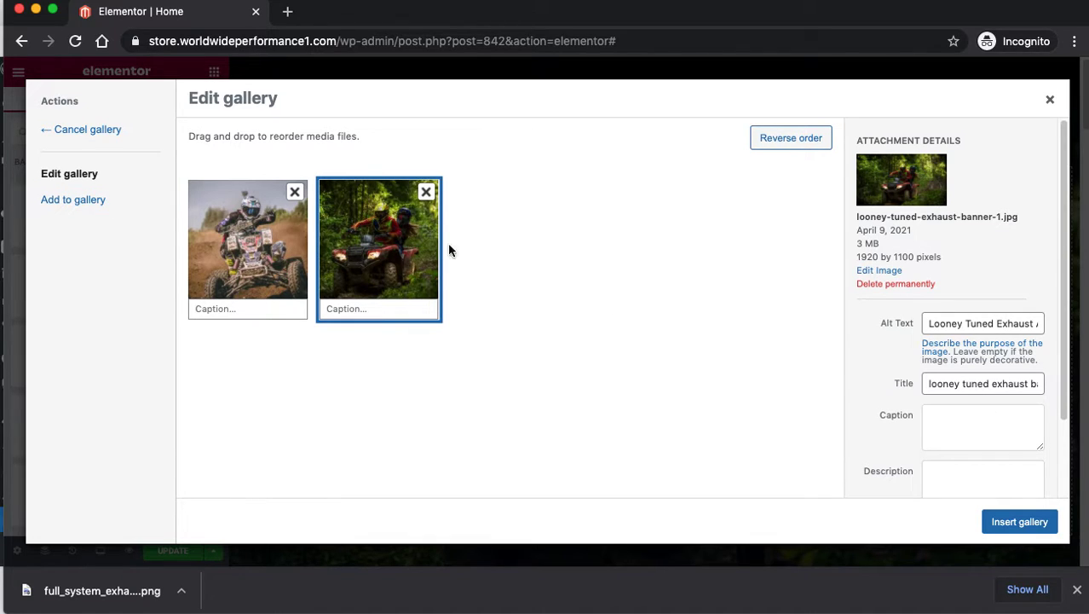
left_click(392, 257)
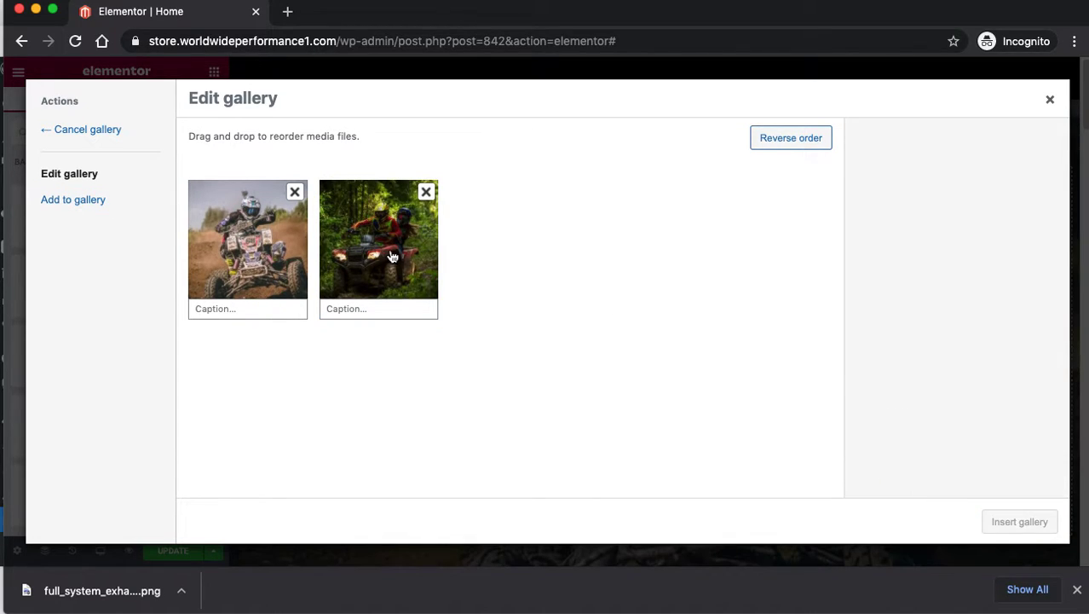
left_click(56, 203)
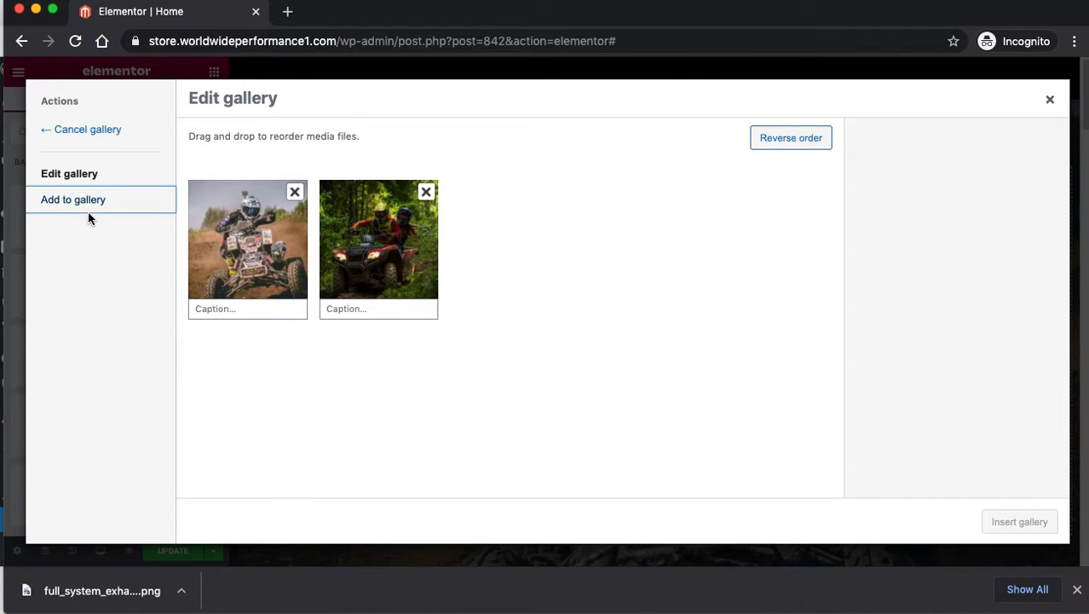
left_click(1049, 100)
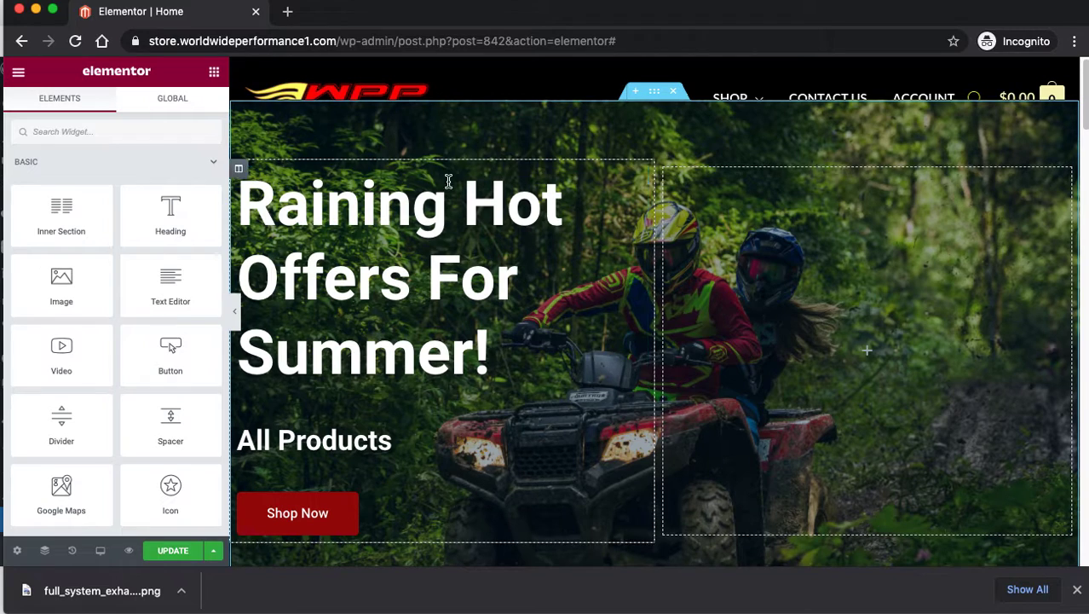
left_click(635, 90)
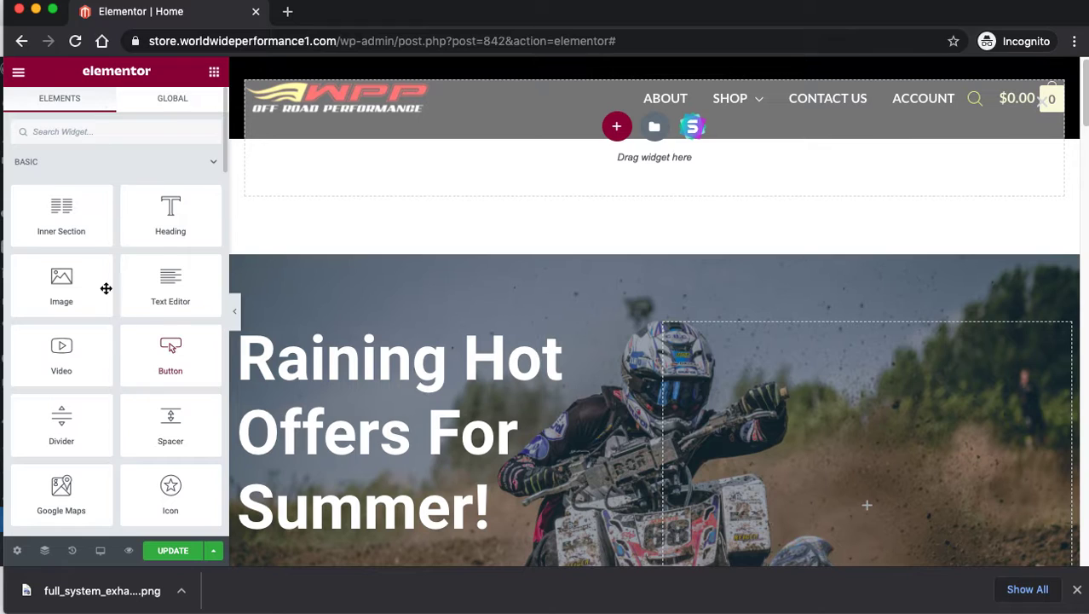
left_click(18, 72)
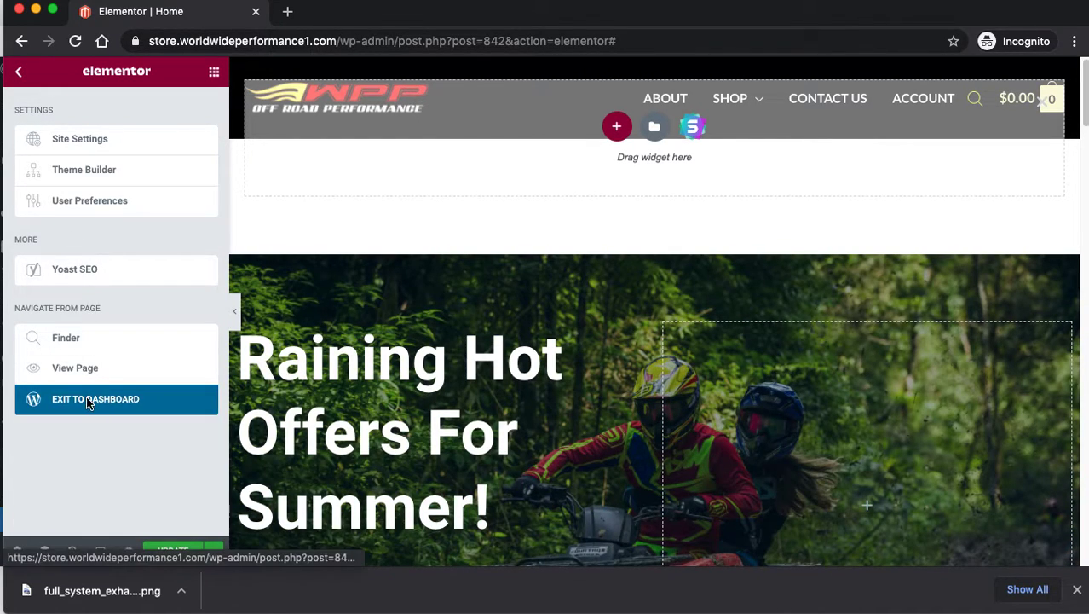
left_click(89, 400)
left_click(680, 219)
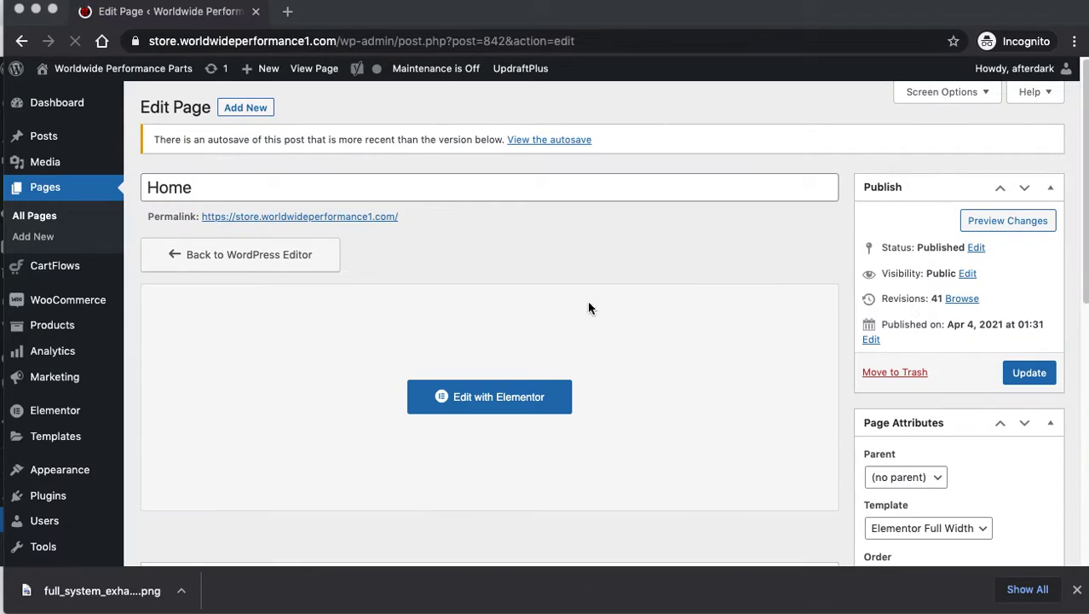
left_click(496, 395)
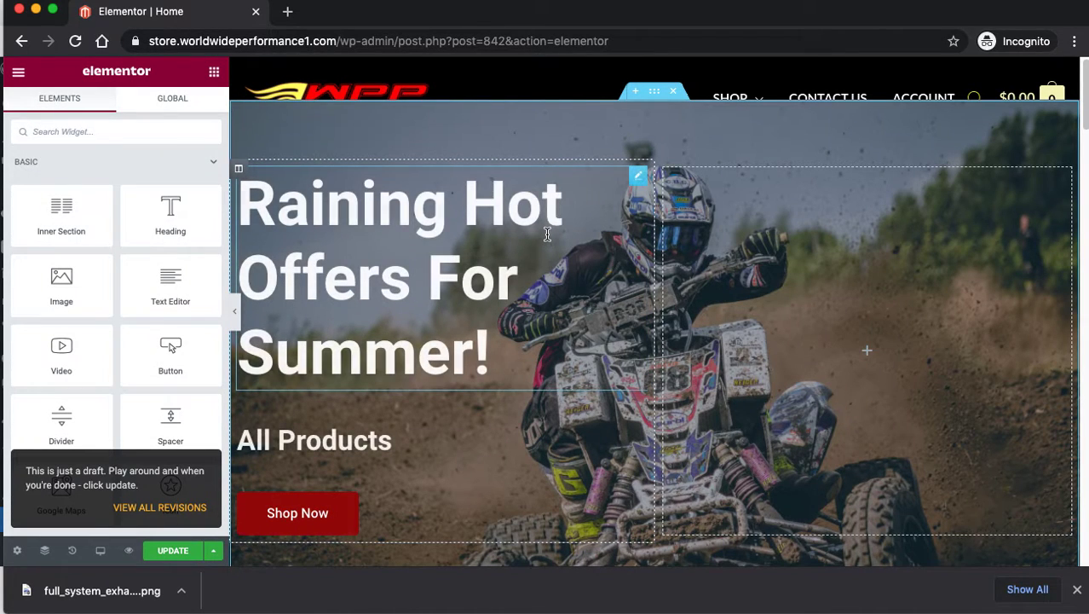
Reopen the hero section's background slideshow gallery.
left_click(655, 94)
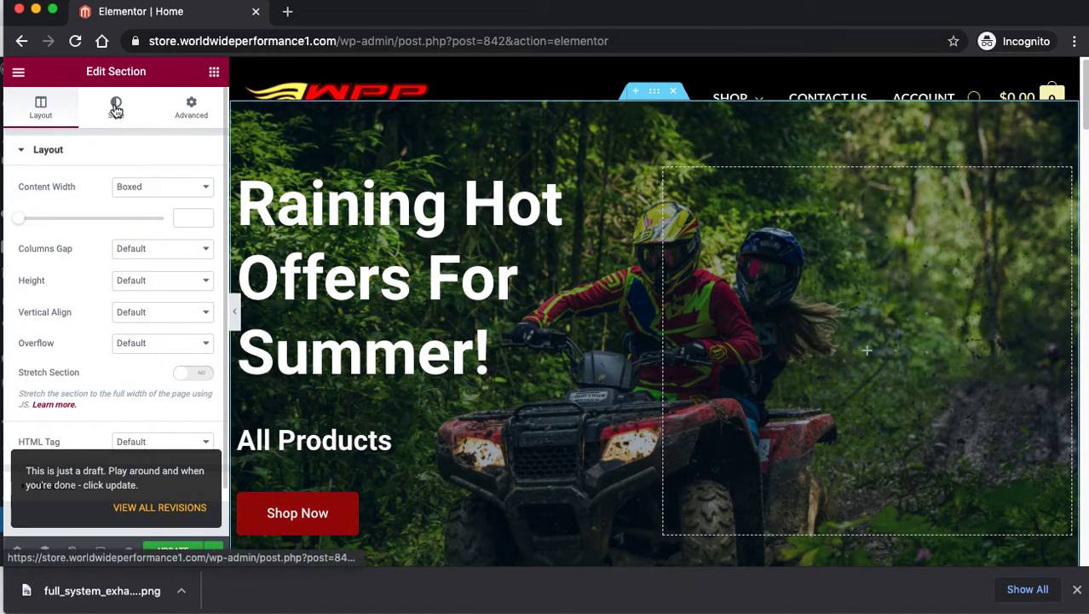
left_click(115, 108)
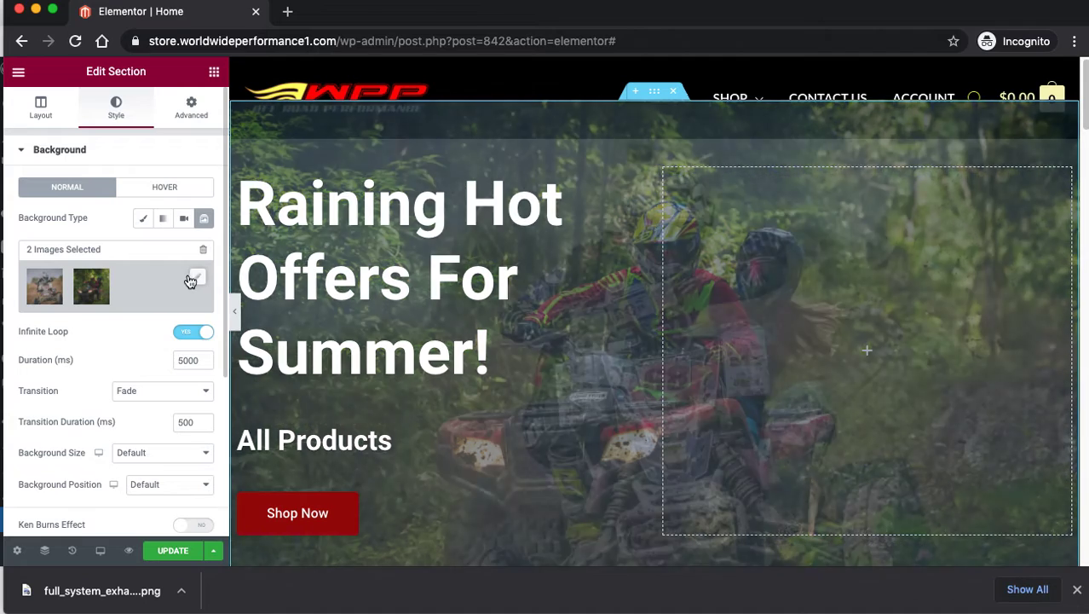
left_click(190, 278)
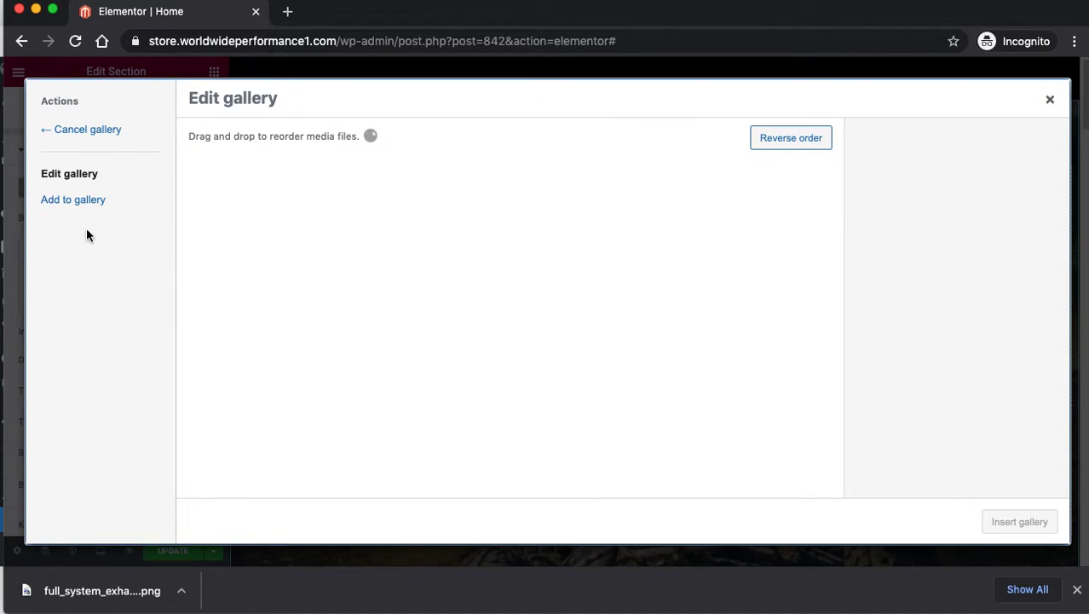
Try uploading a new image from the Downloads folder, then cancel the file chooser.
left_click(59, 204)
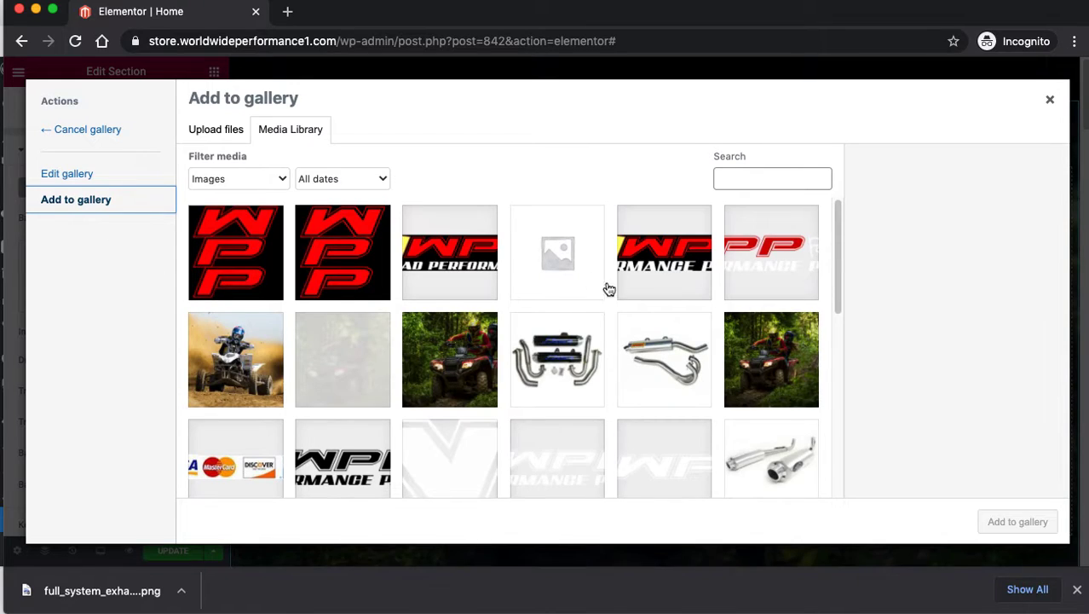
left_click(213, 131)
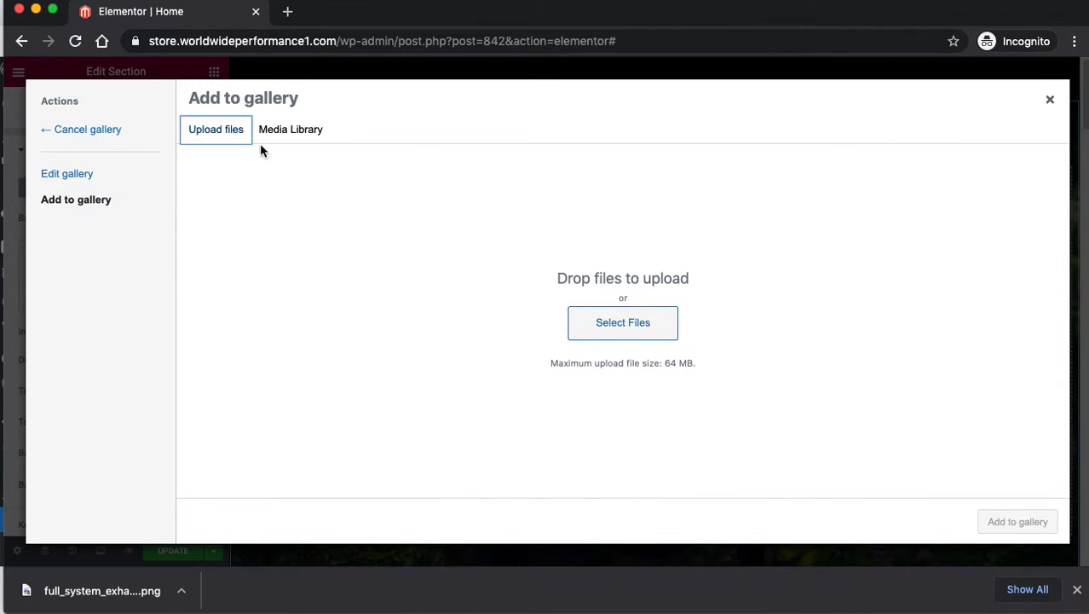
left_click(646, 325)
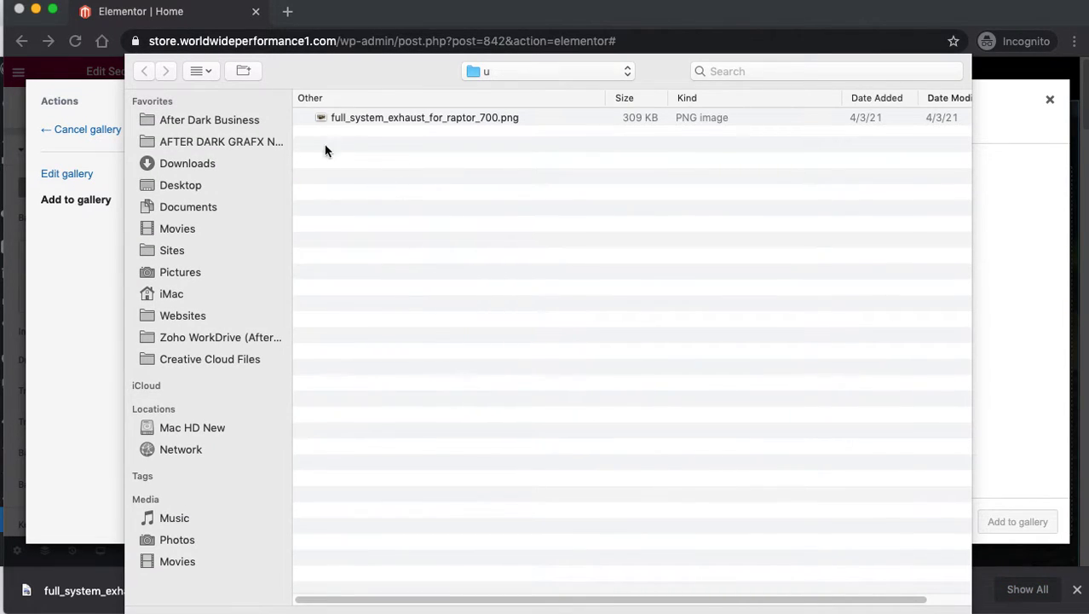
left_click(192, 163)
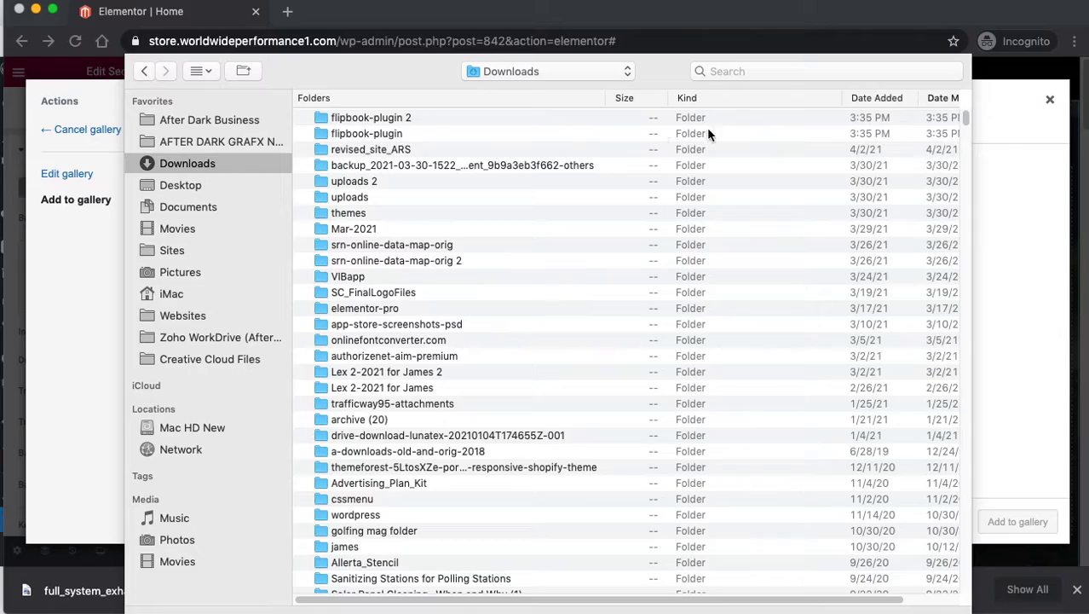
scroll(959, 145, "down", 20)
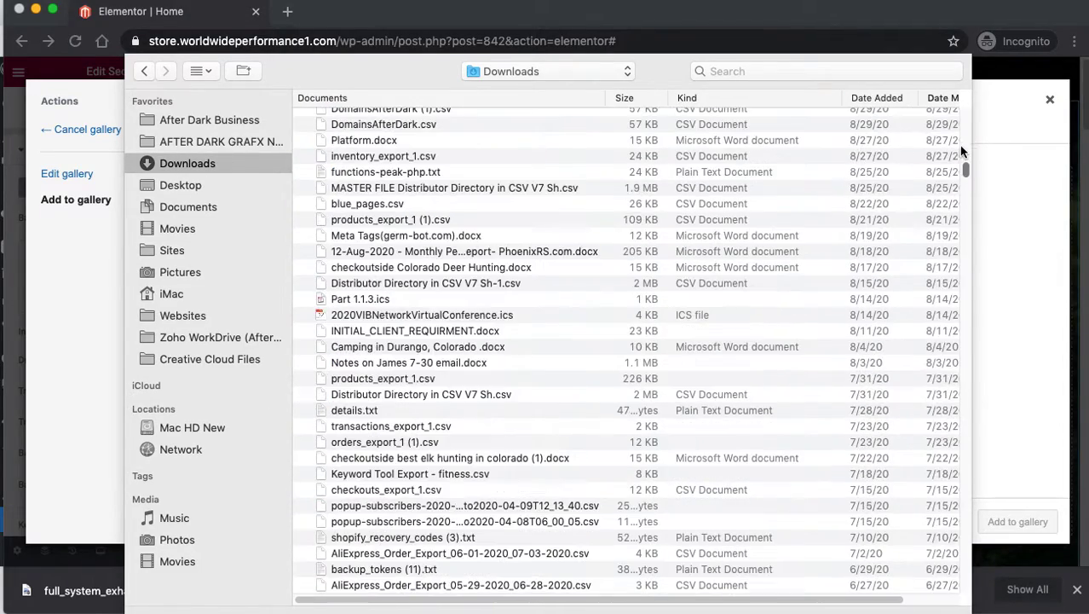
mouse_move(959, 143)
left_mouse_down()
mouse_move(956, 107)
mouse_move(963, 138)
left_mouse_up()
left_click_drag(963, 50, 958, 53)
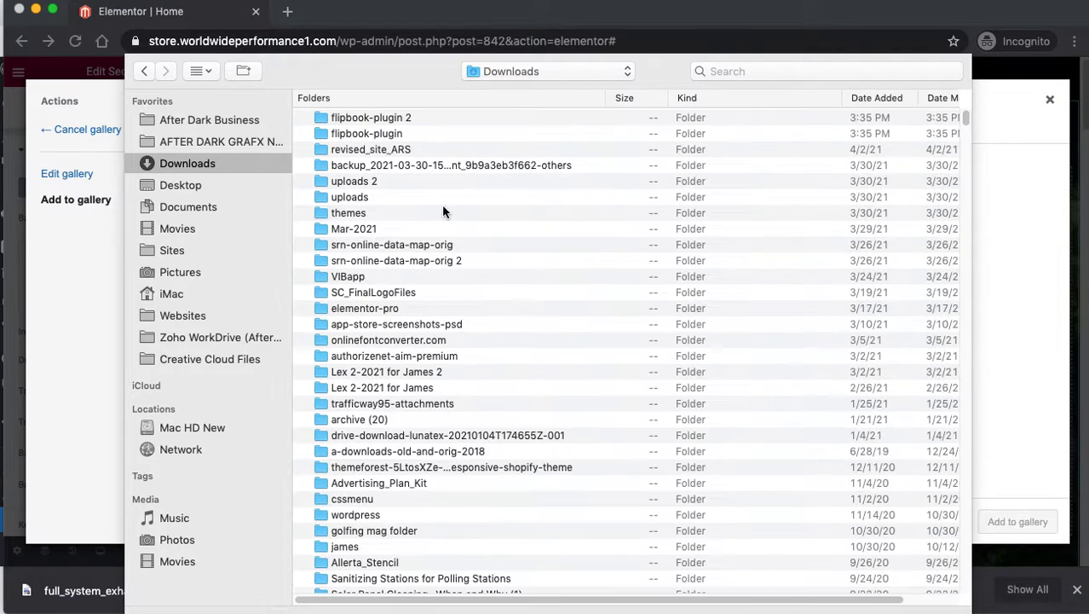
key("Escape")
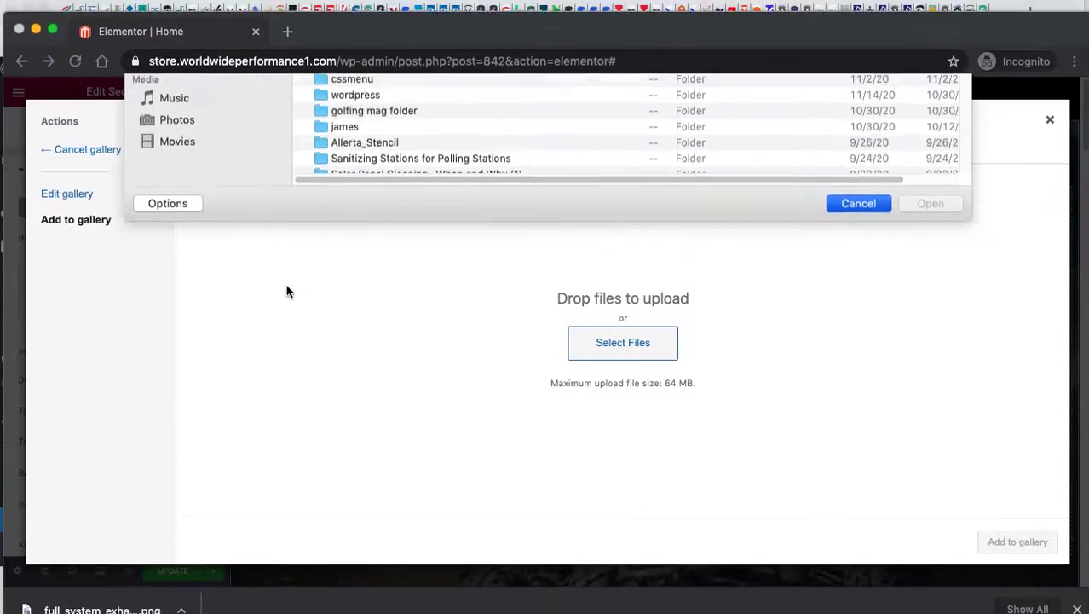
Add looney-tuned-exhaust-atv-parts.jpg from the Media Library as the gallery's third image.
left_click(283, 160)
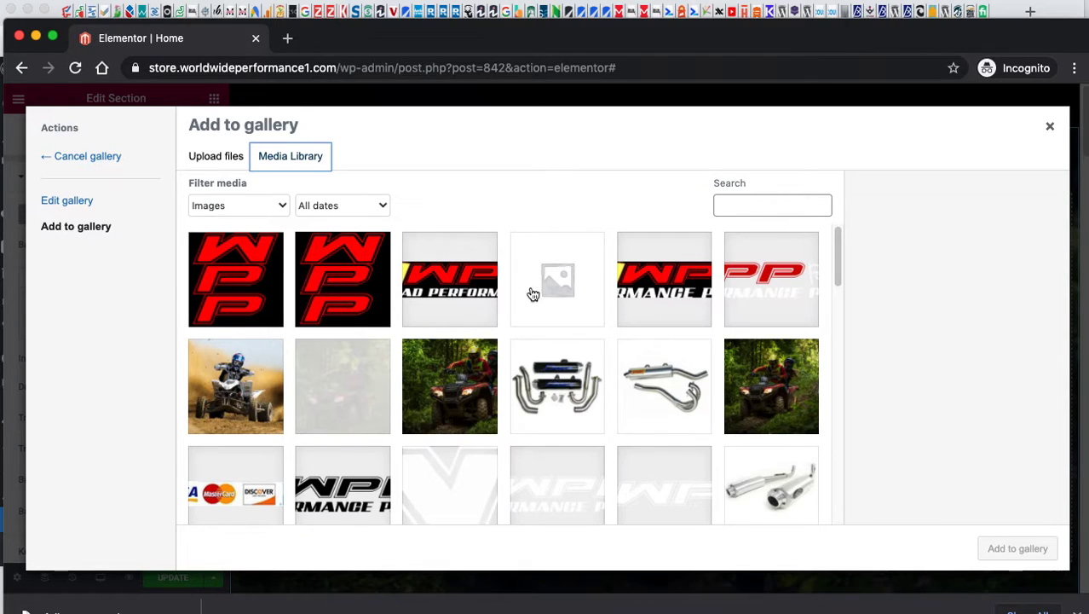
left_click(277, 372)
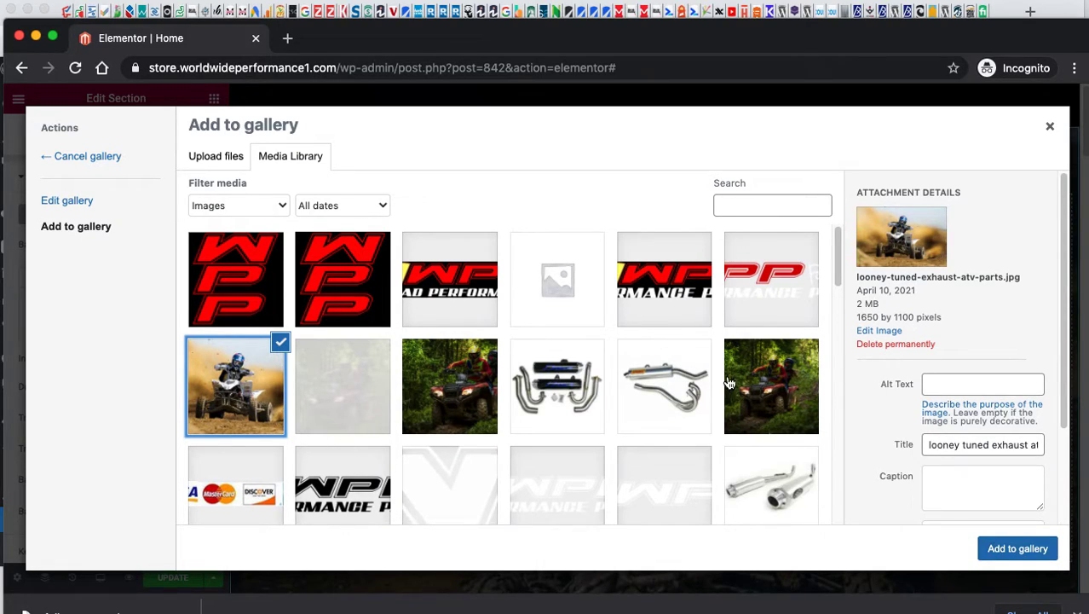
left_click(1015, 548)
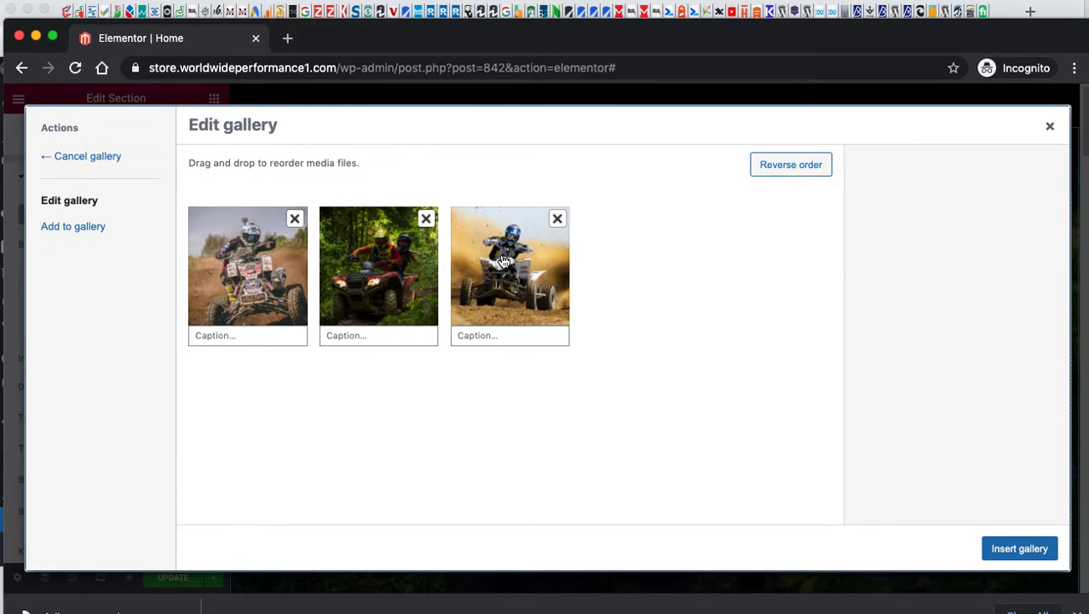
Apply the three ATV photos as the hero's slideshow background, then select the hero heading.
left_click(1004, 548)
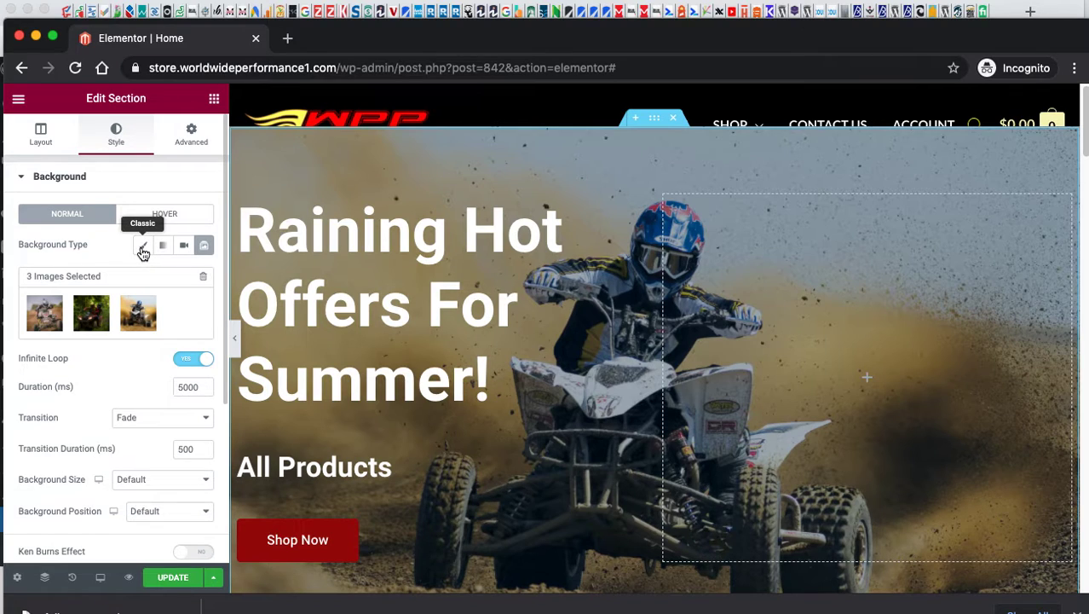
left_click(142, 247)
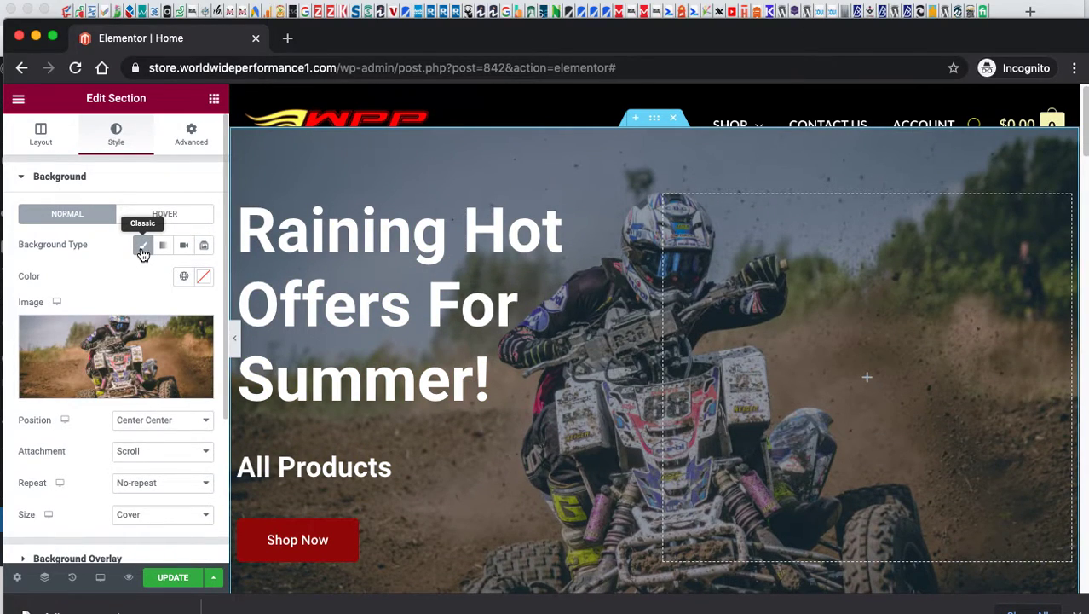
left_click(205, 247)
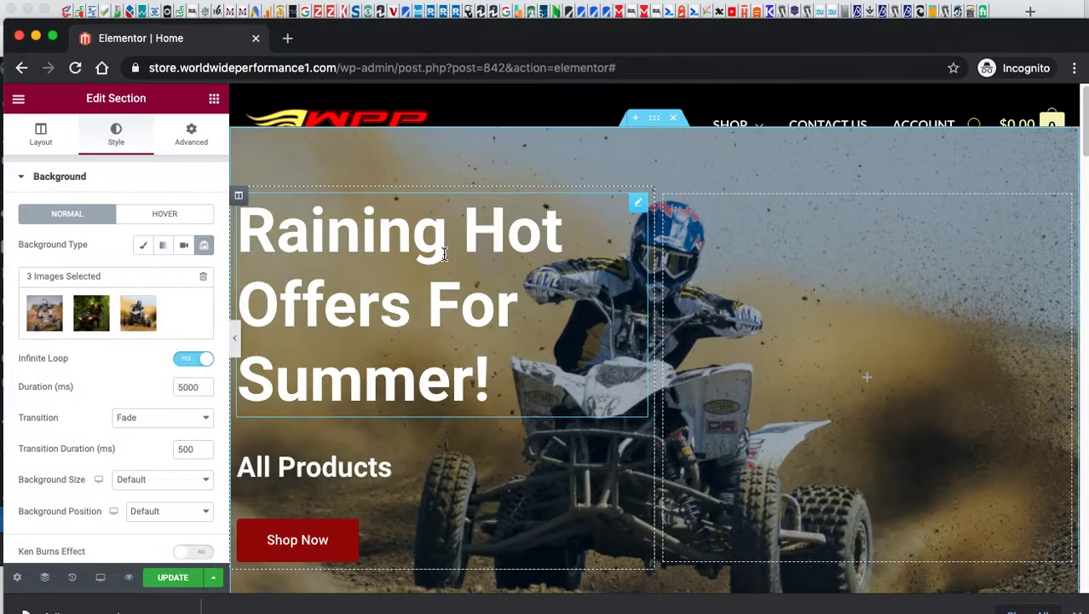
left_click(444, 253)
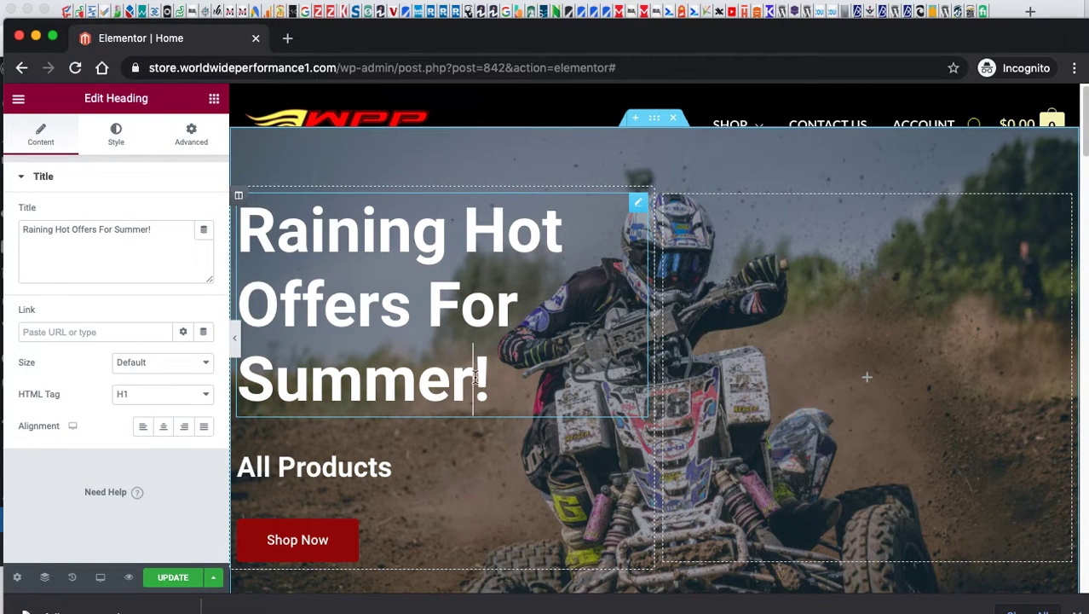
left_click_drag(474, 378, 234, 256)
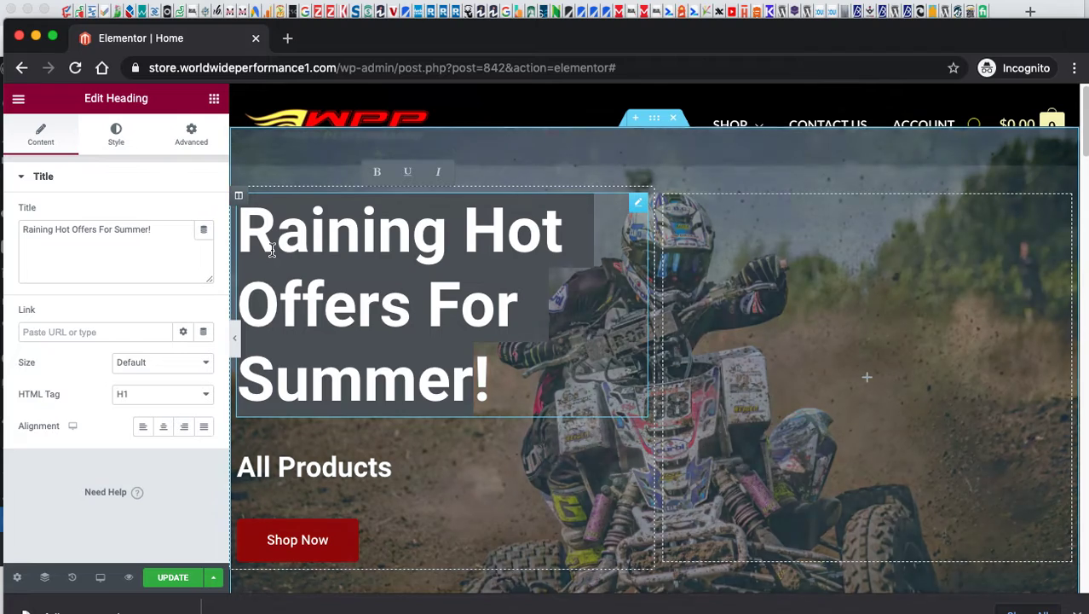
type("WPP N")
key("BackSpace")
type("Launc")
type("hed")
type("New Websi")
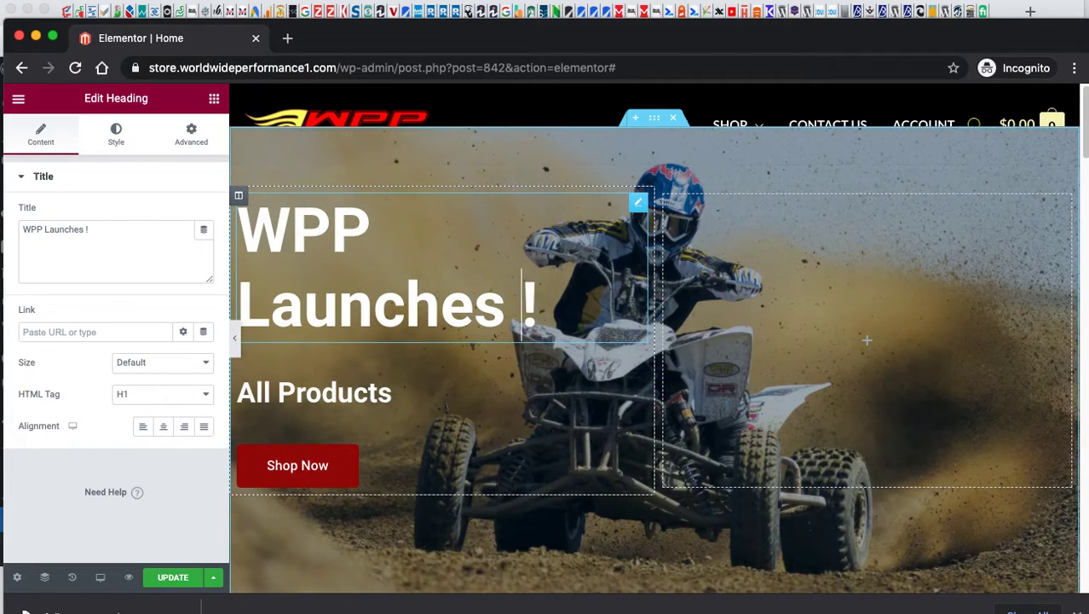
type("te")
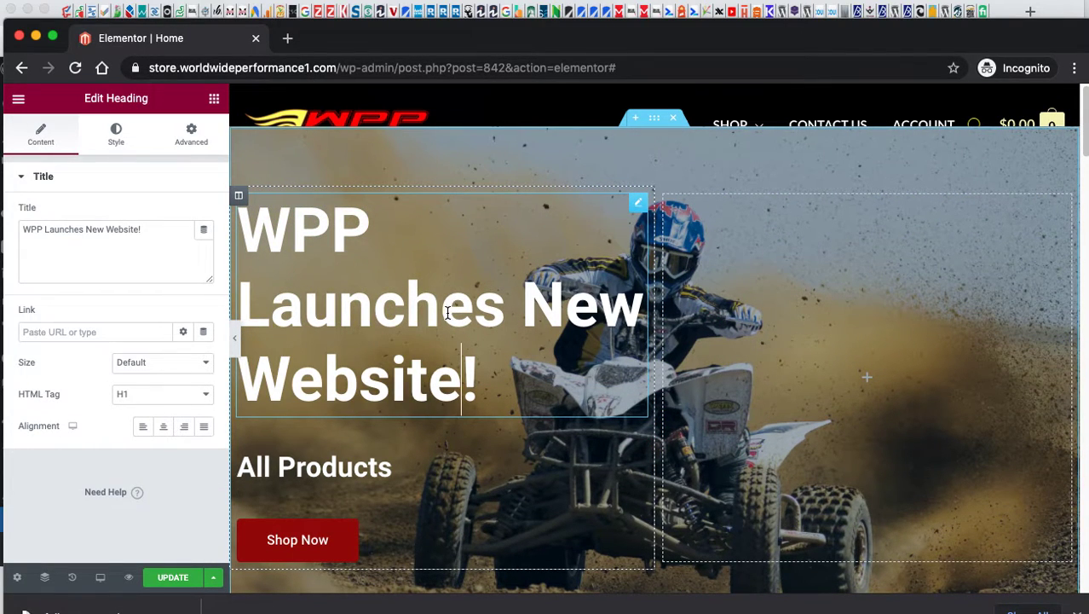
scroll(443, 311, "down", 1)
left_click(318, 435)
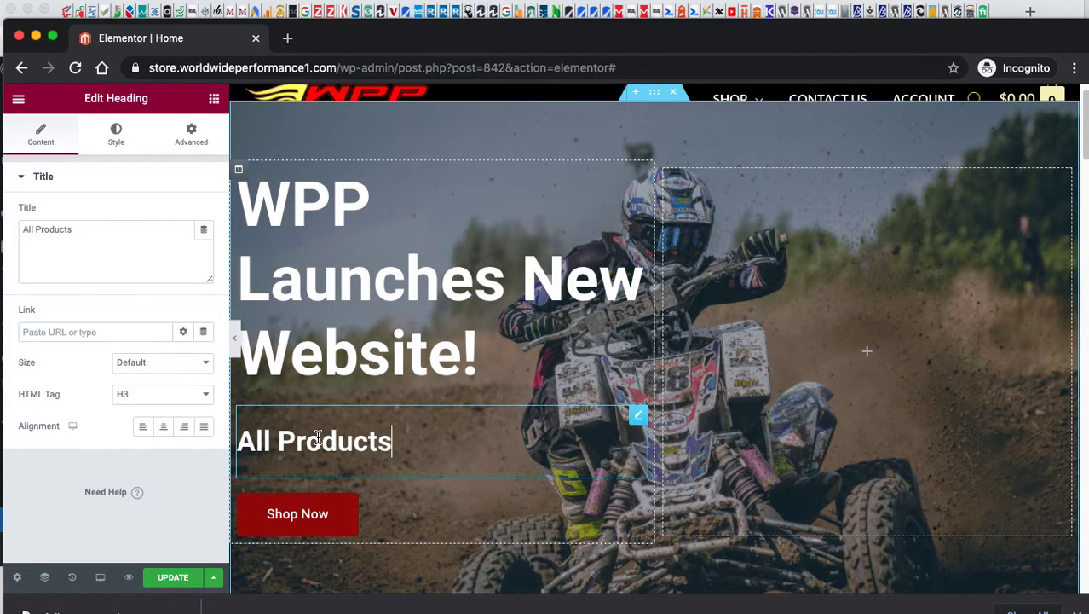
left_click_drag(394, 441, 334, 442)
left_click(463, 445)
left_click(312, 341)
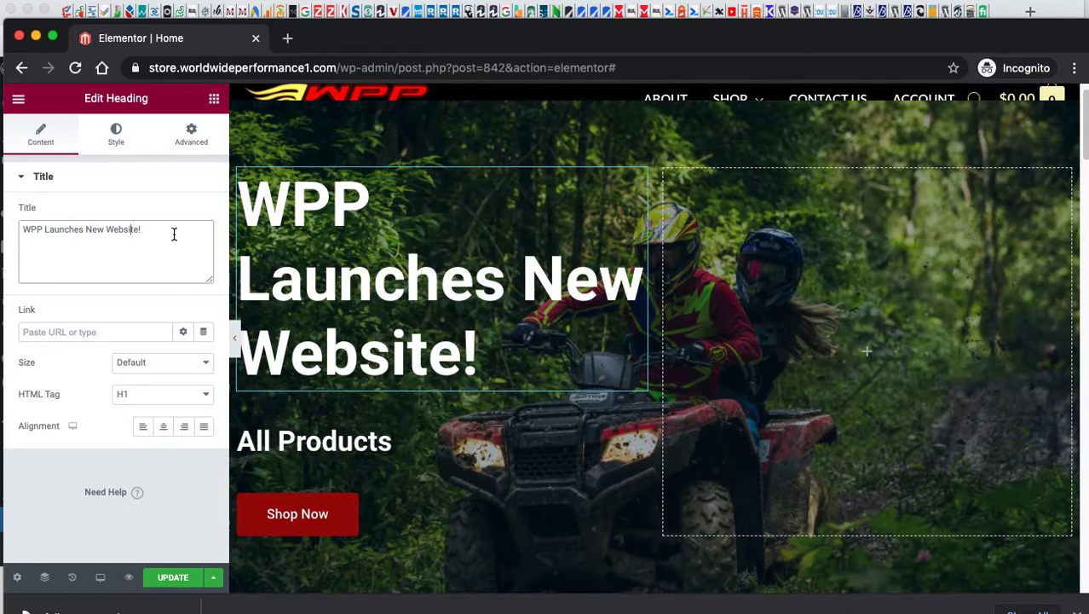
left_click_drag(173, 234, 15, 238)
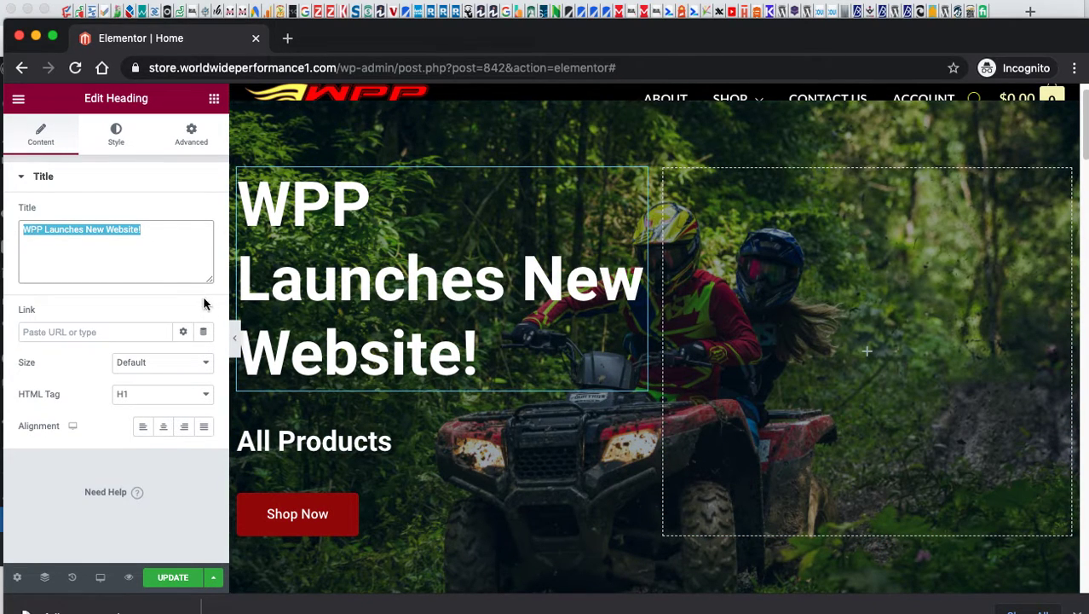
left_click_drag(520, 282, 373, 284)
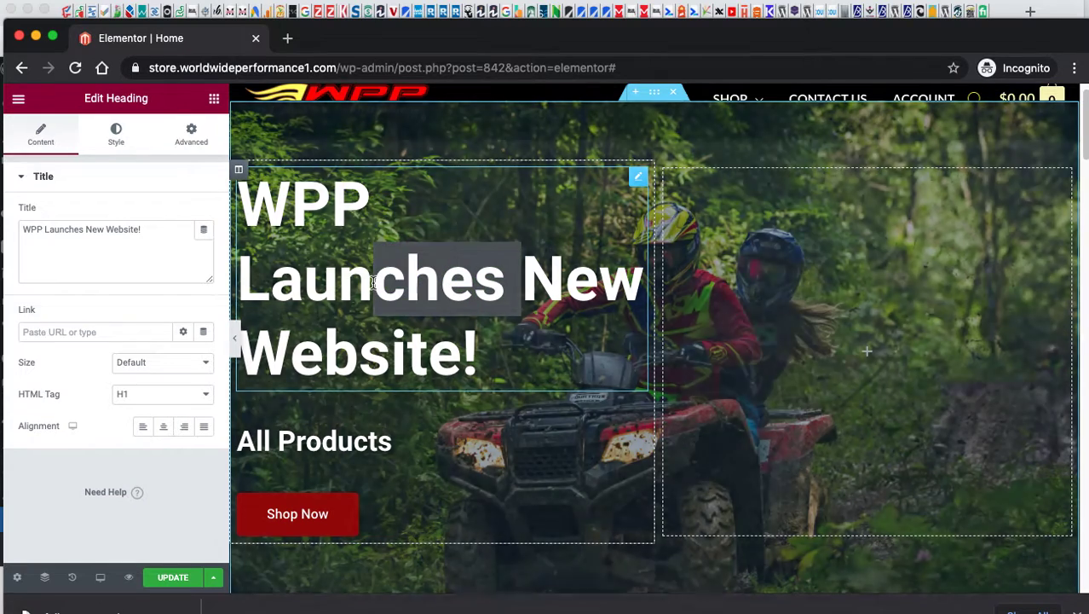
left_click(164, 244)
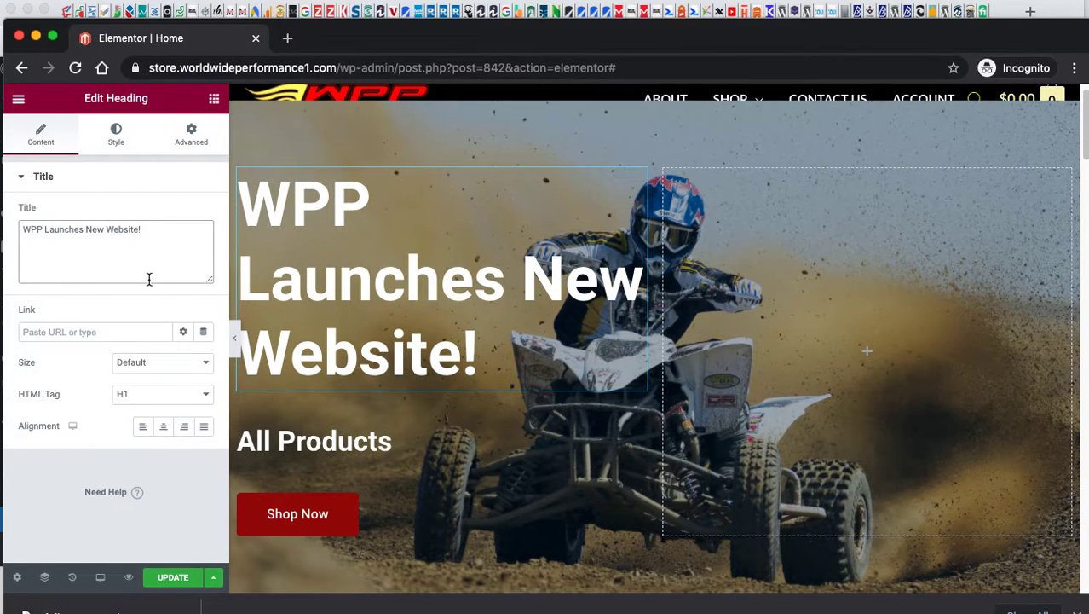
left_click(133, 332)
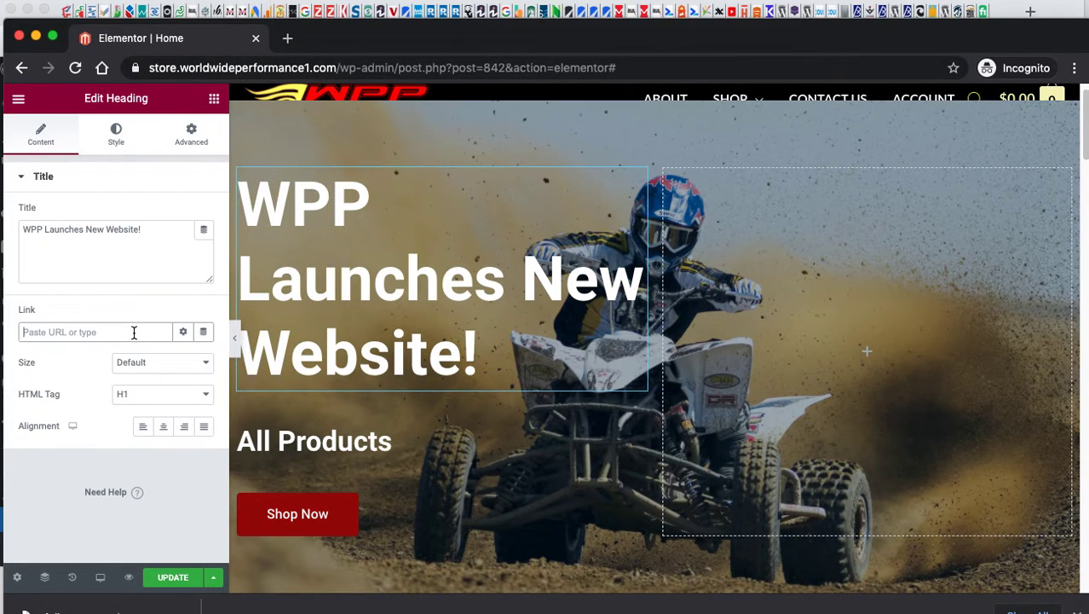
left_click(181, 333)
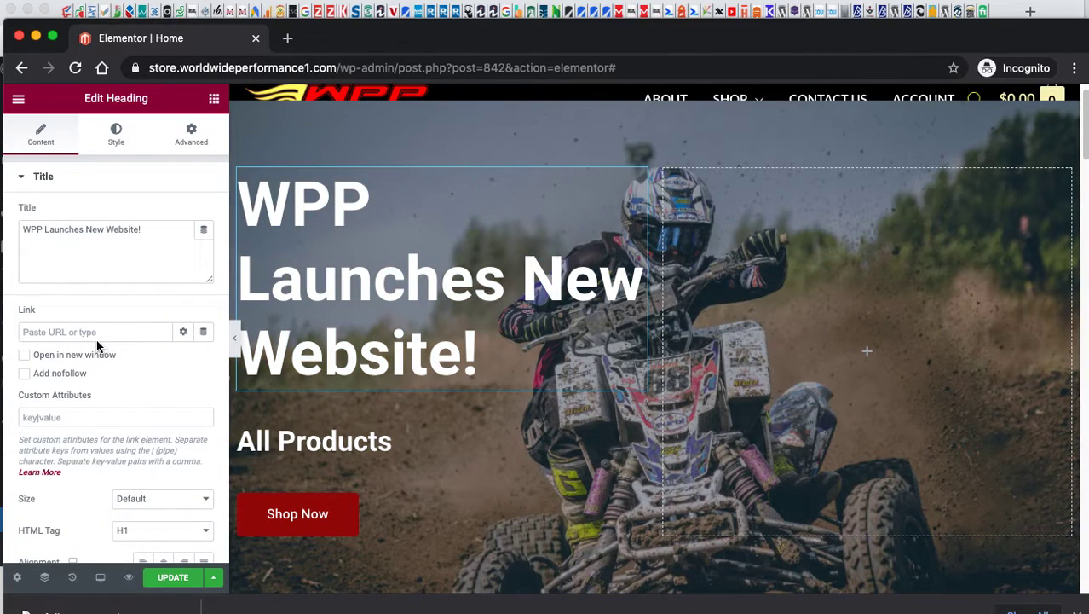
left_click(130, 333)
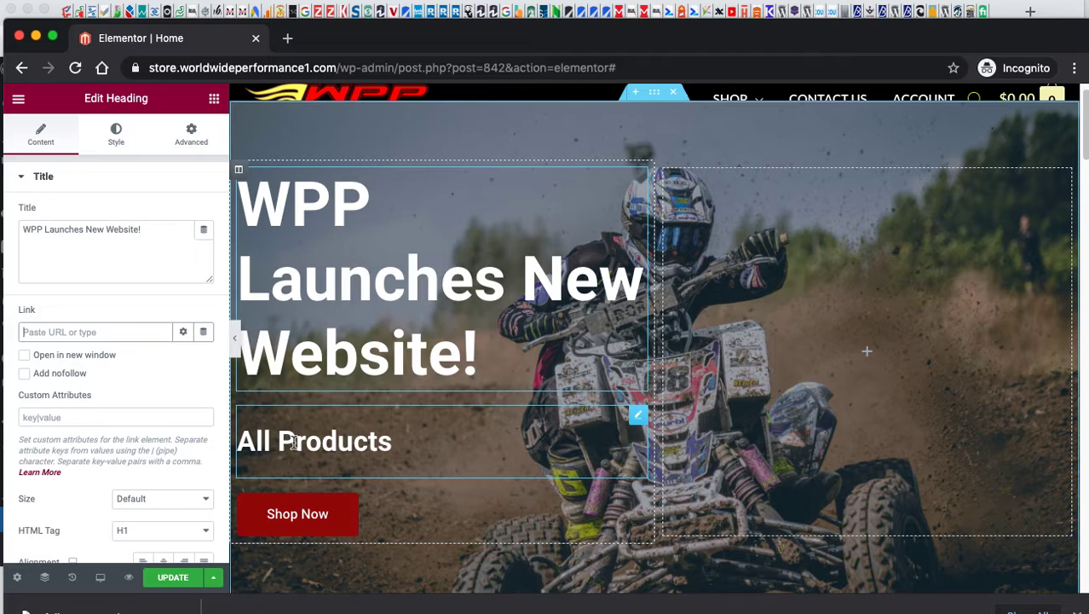
Select the Shop Now button, leaving its button type as Default.
left_click(305, 523)
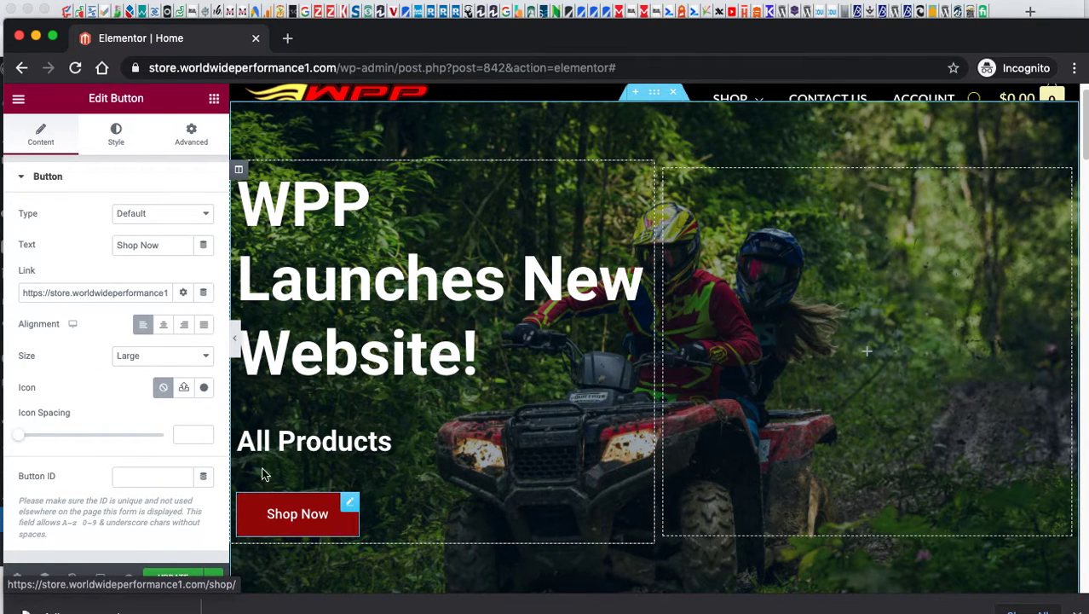
left_click(160, 250)
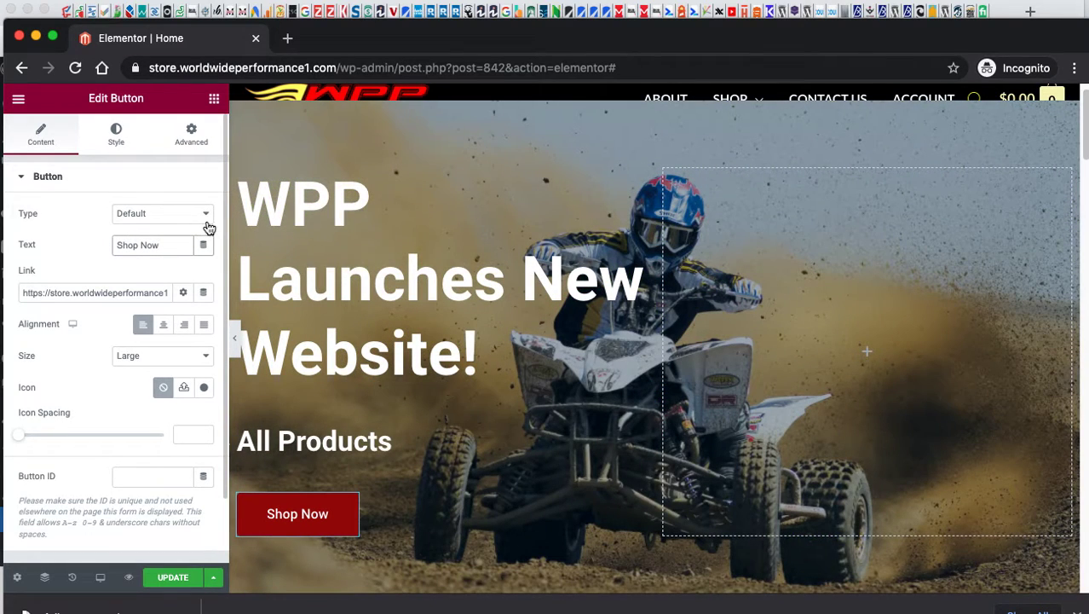
left_click(204, 223)
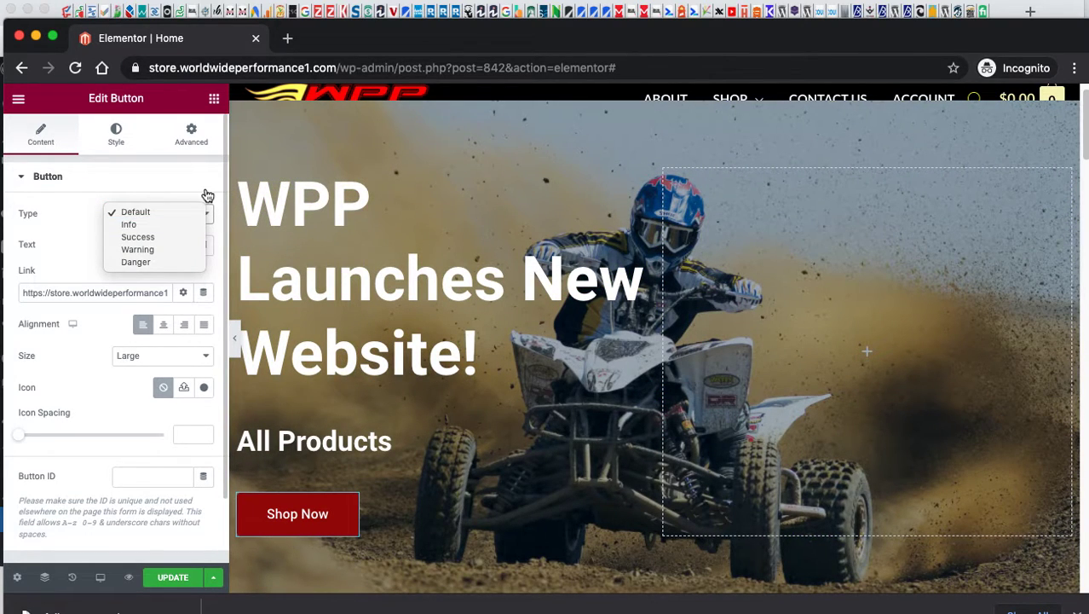
left_click(209, 193)
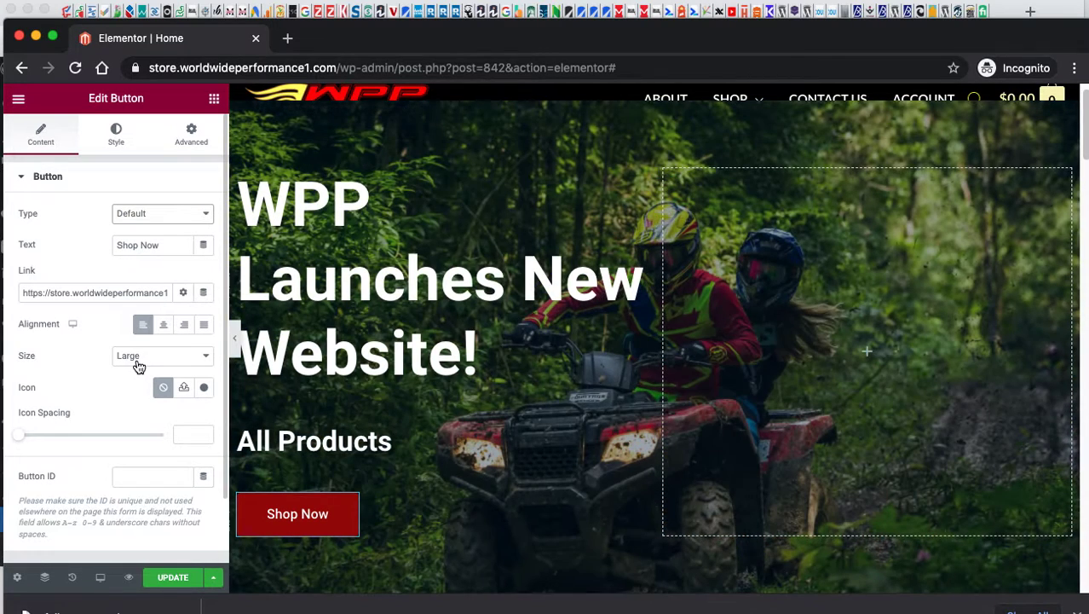
Change the Shop Now button's background colour from #9C0808 to dark red #A60A0A.
left_click(114, 150)
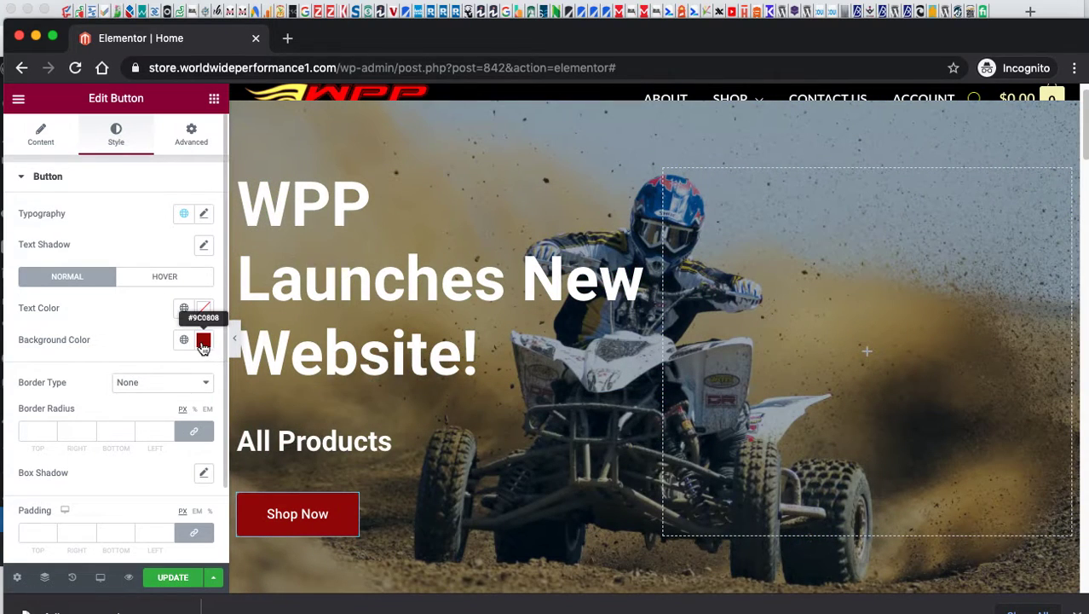
left_click(203, 340)
left_click(171, 362)
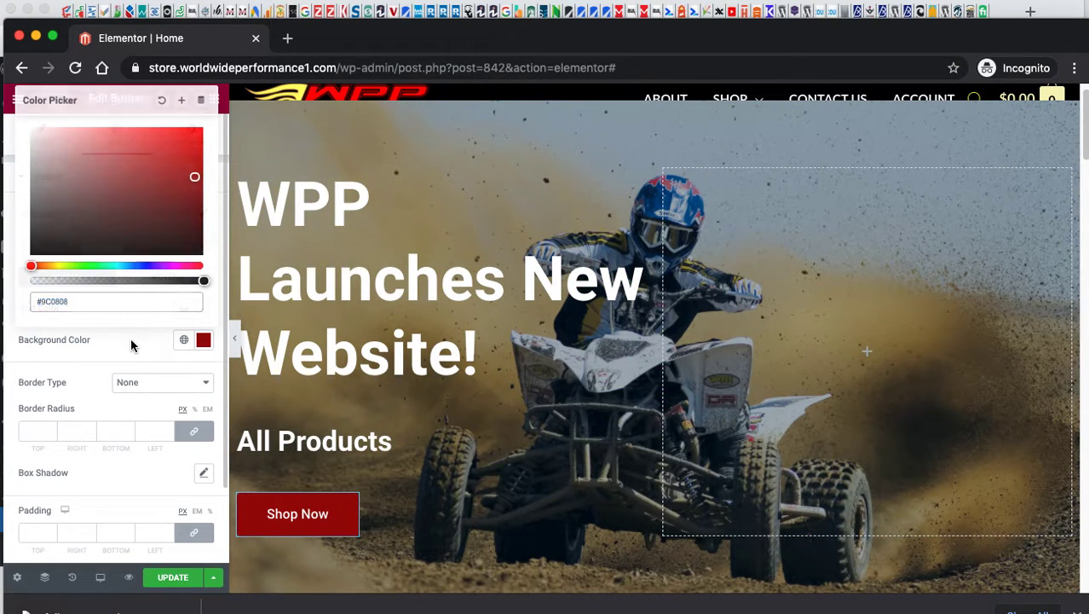
left_click(204, 340)
mouse_move(136, 226)
left_mouse_down()
mouse_move(113, 218)
mouse_move(187, 193)
mouse_move(193, 174)
left_mouse_up()
left_click(194, 184)
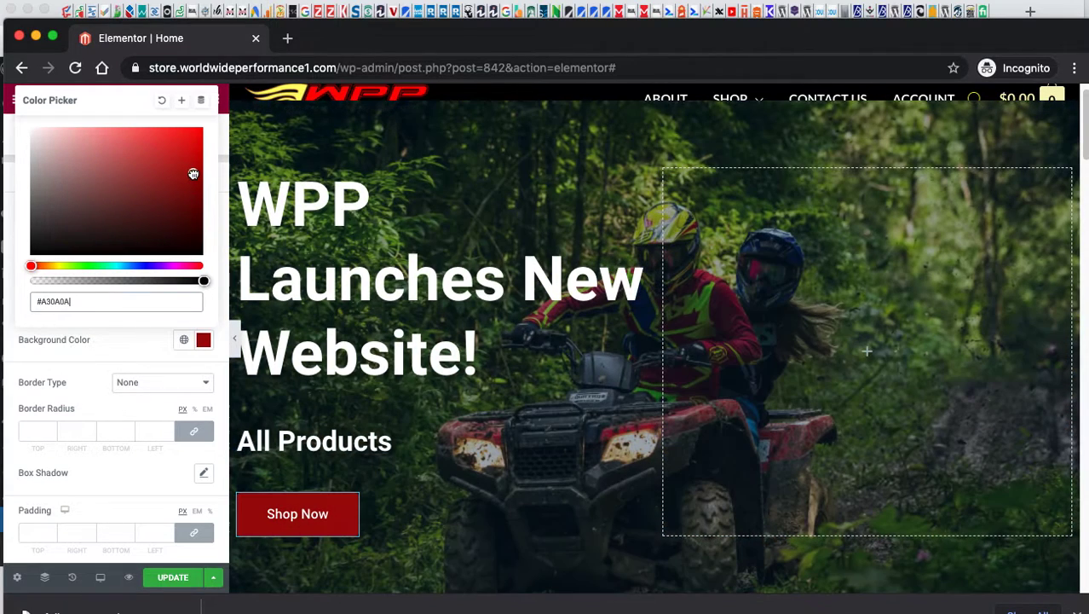
left_click(114, 339)
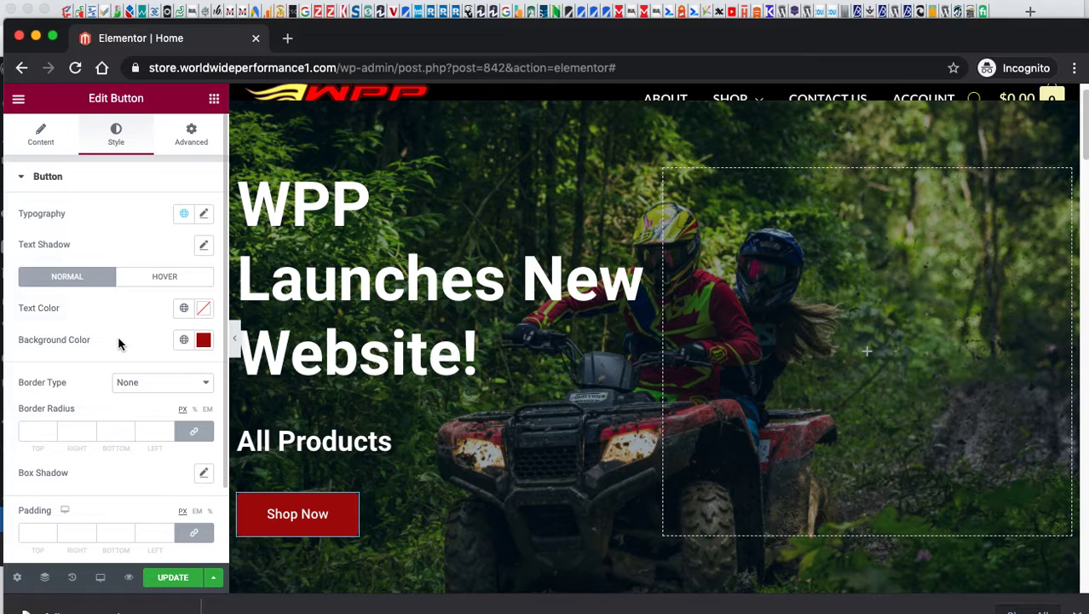
Inspect the HMF Exhaust card's heading, description and Shop Now button, then open its column's context menu.
scroll(514, 415, "down", 3)
scroll(503, 414, "up", 3)
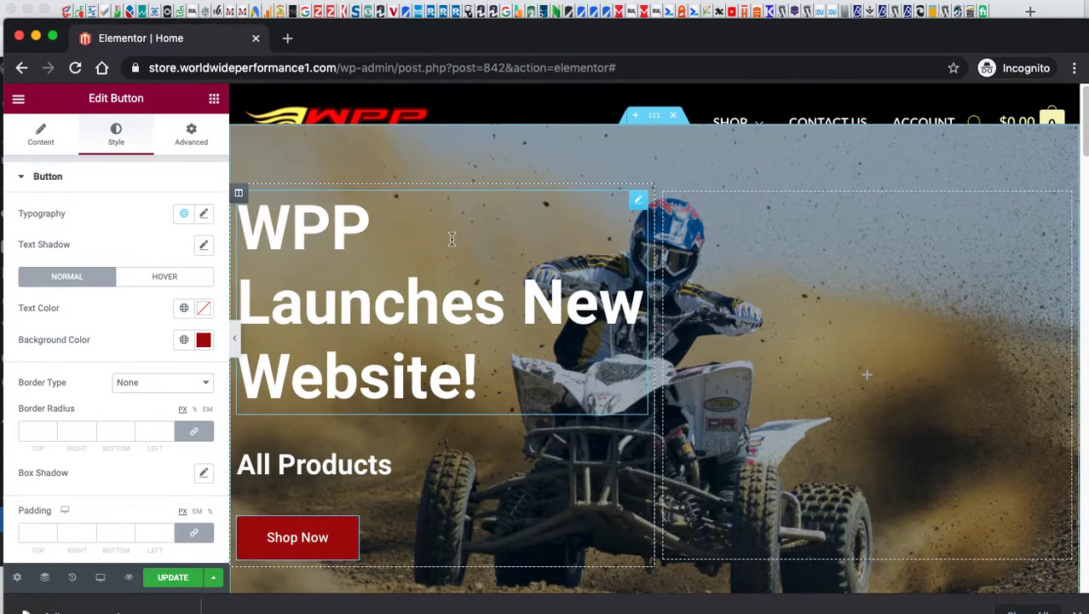
scroll(520, 364, "down", 4)
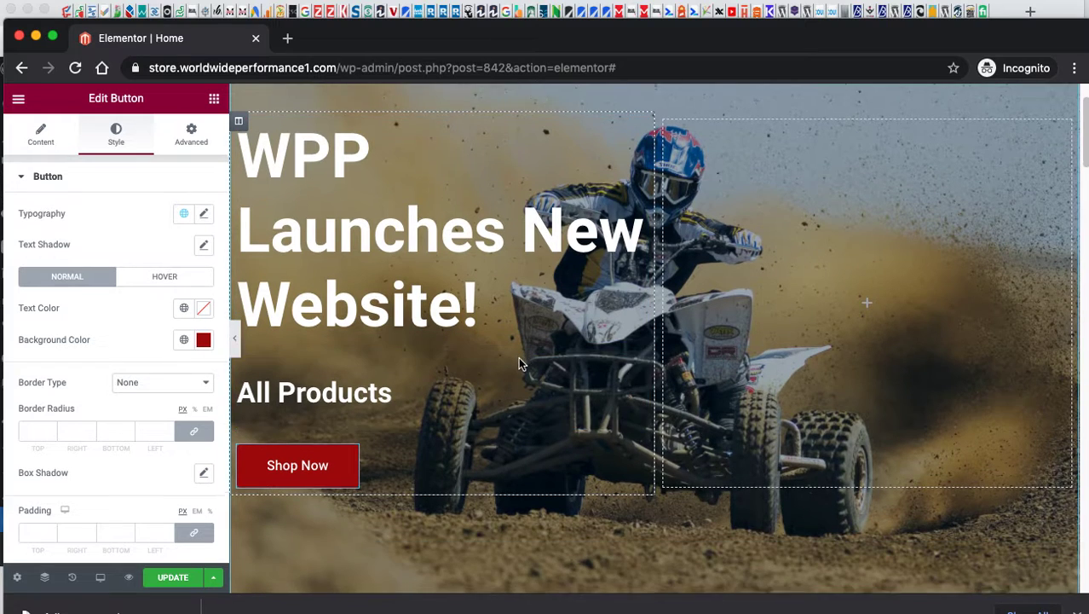
scroll(517, 361, "down", 10)
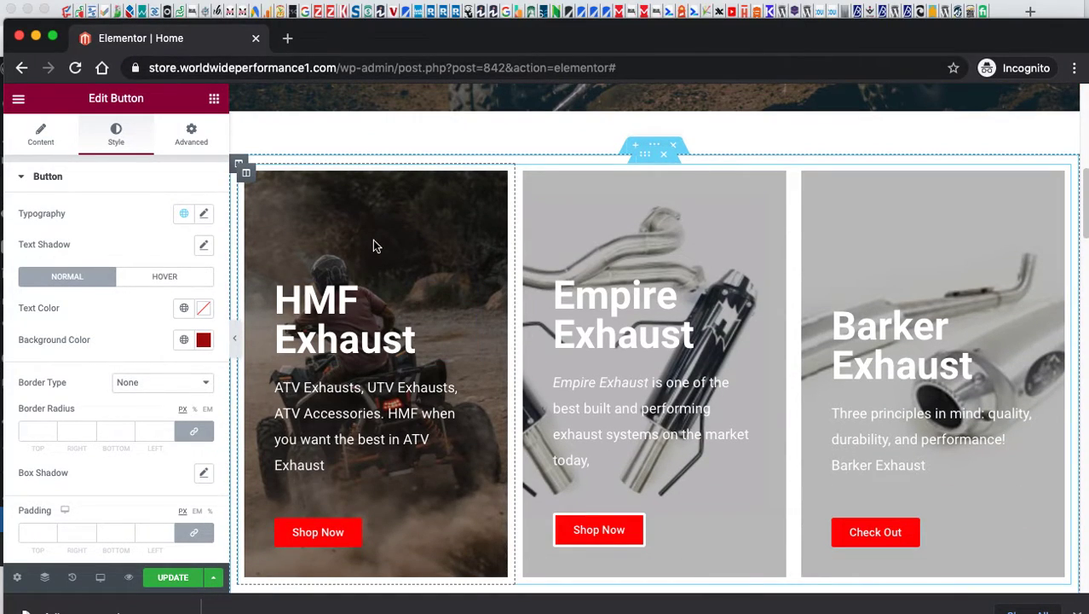
left_click(323, 308)
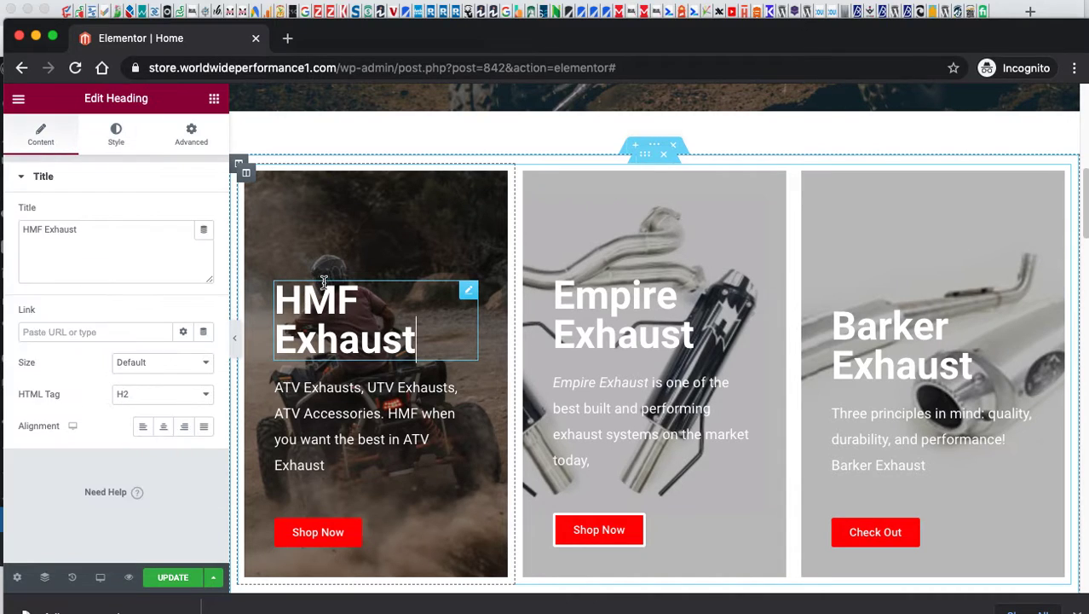
left_click(341, 405)
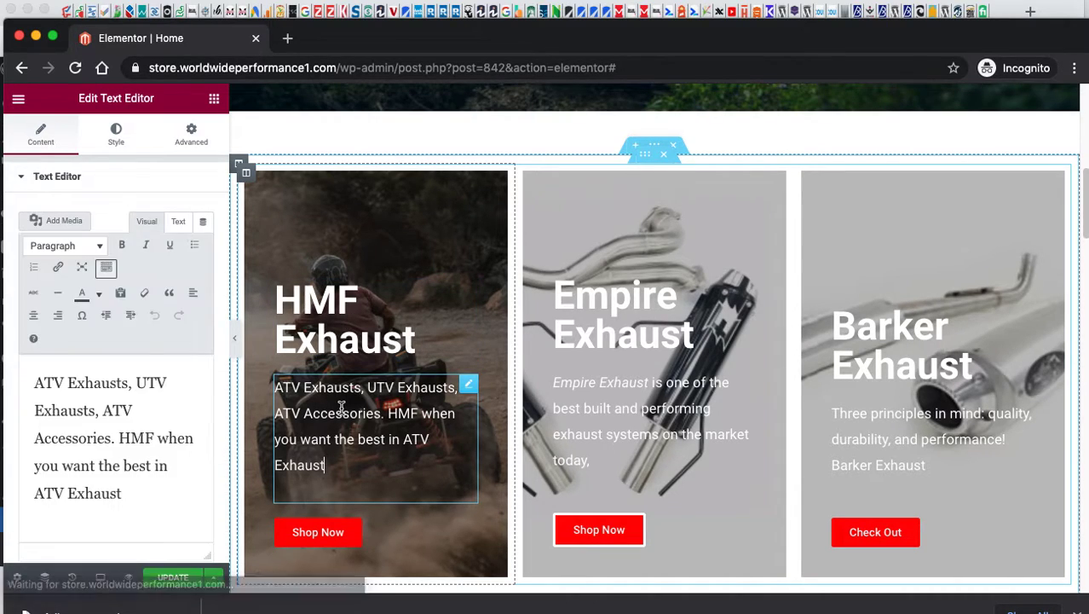
left_click(325, 536)
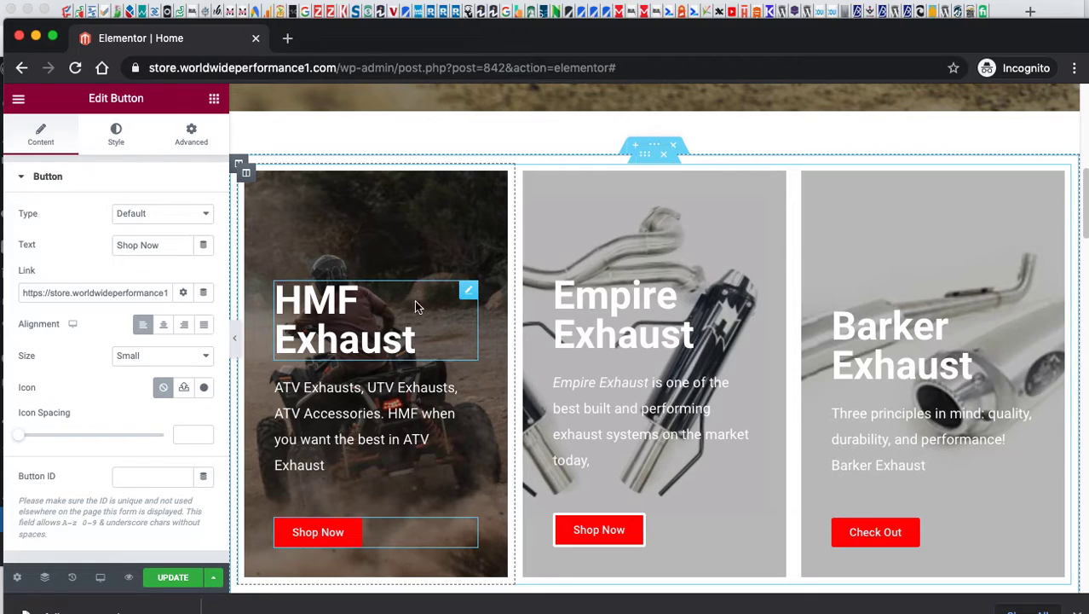
right_click(379, 220)
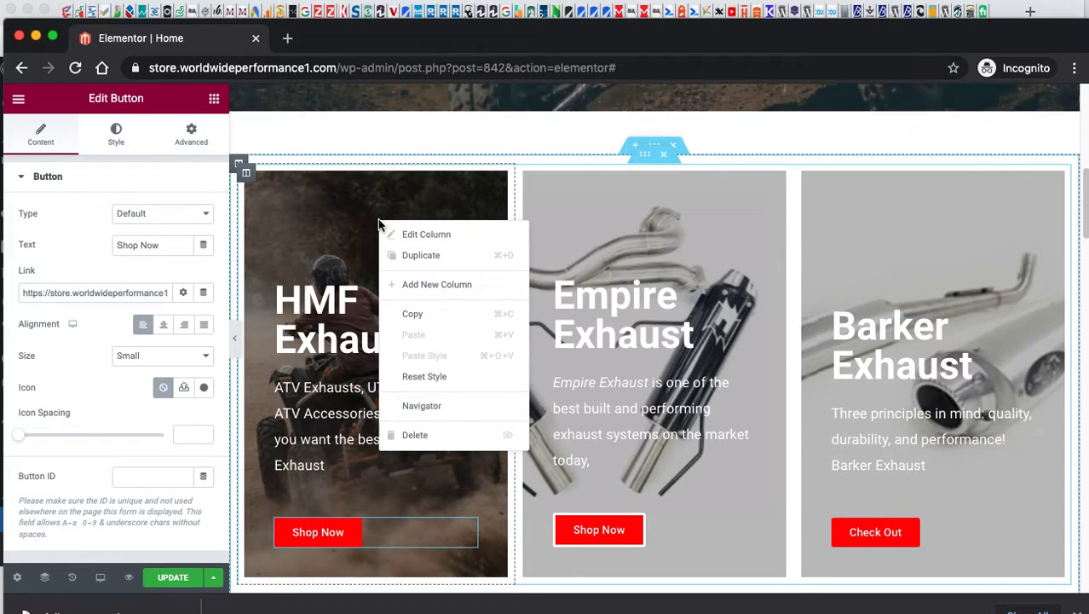
Set the dusty ATV photo as the HMF Exhaust column's background image.
left_click(419, 239)
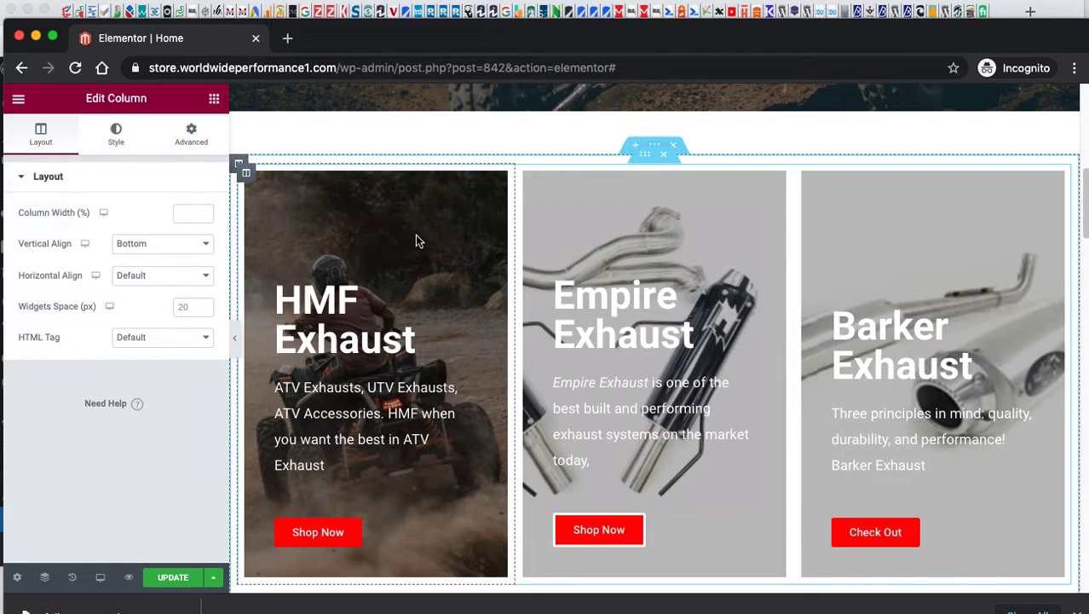
left_click(109, 148)
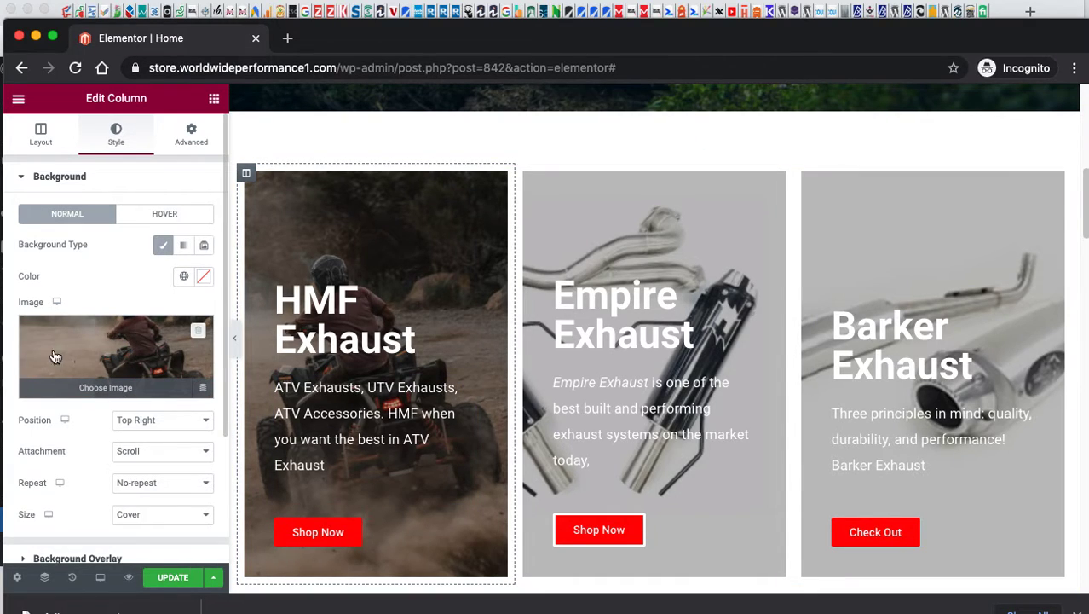
left_click(100, 390)
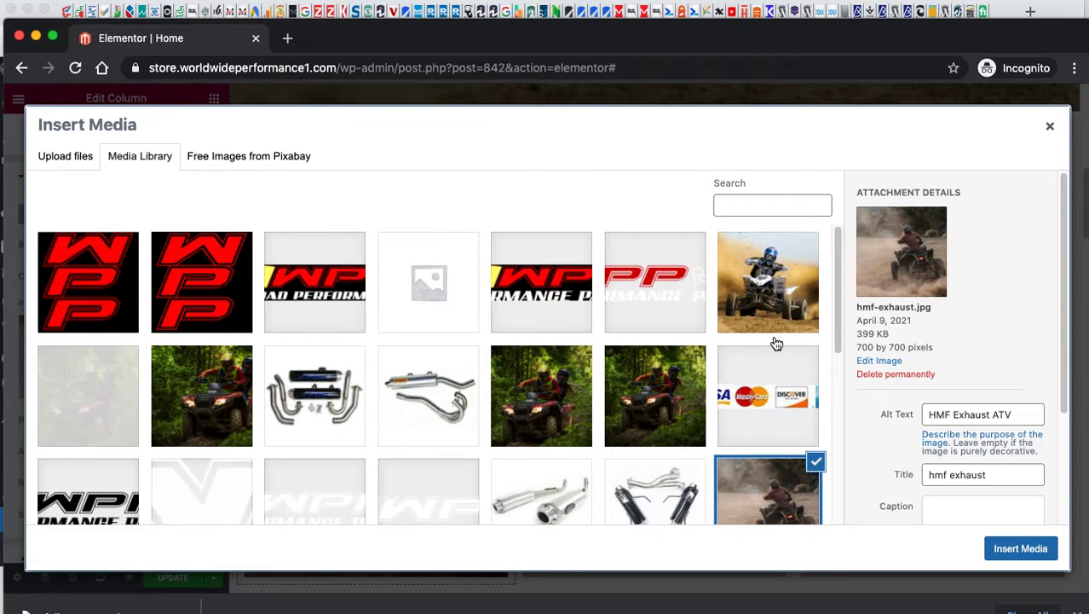
left_click(796, 294)
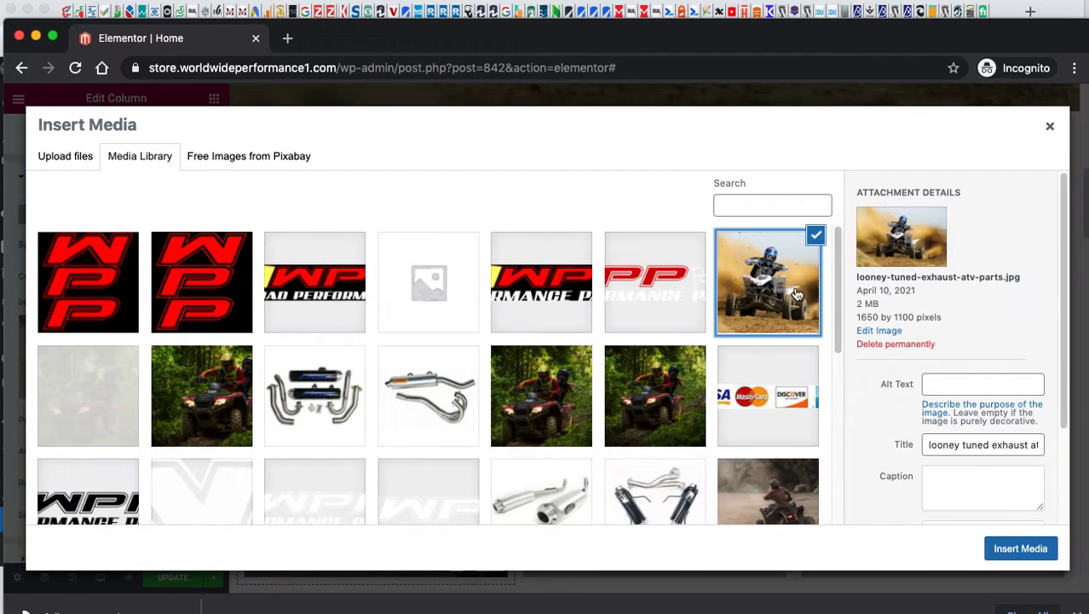
left_click(1023, 550)
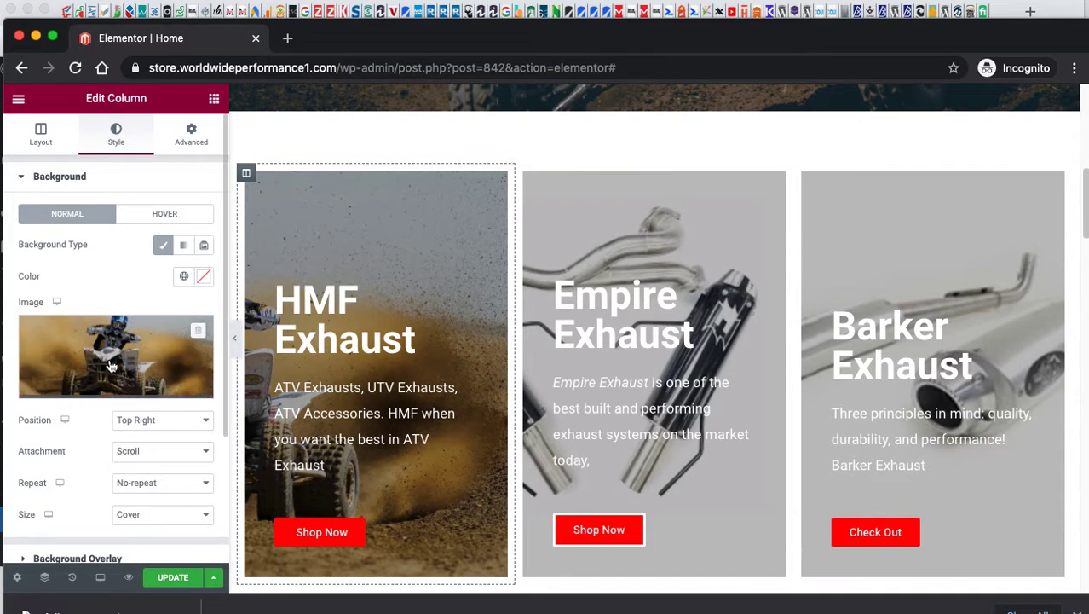
Try the ATV-in-the-woods photo, then switch back to the dusty hmf-exhaust.jpg rider photo.
left_click(115, 388)
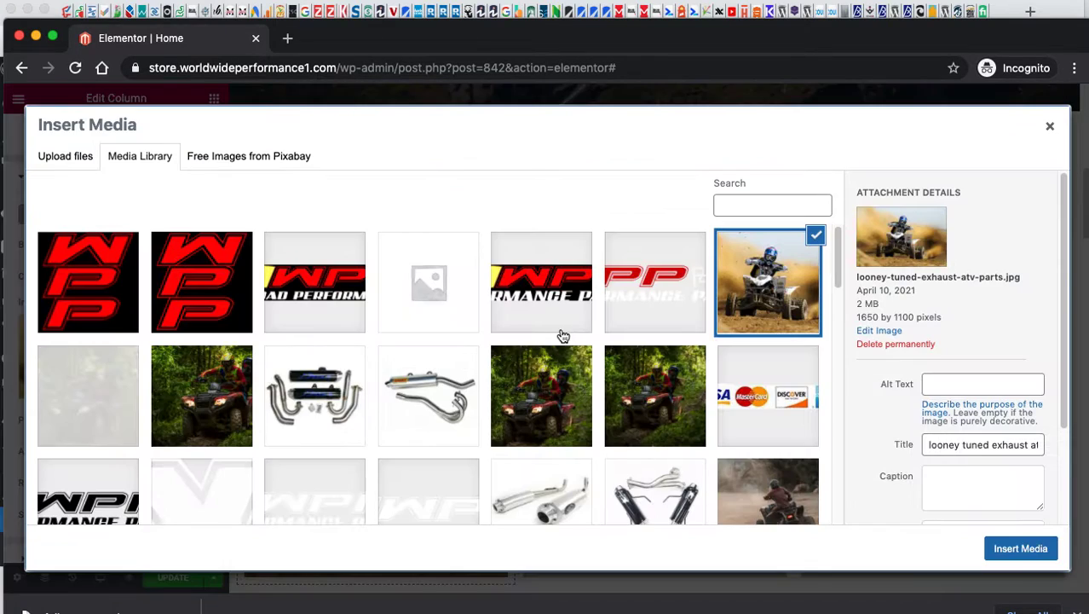
left_click(203, 394)
left_click(1023, 549)
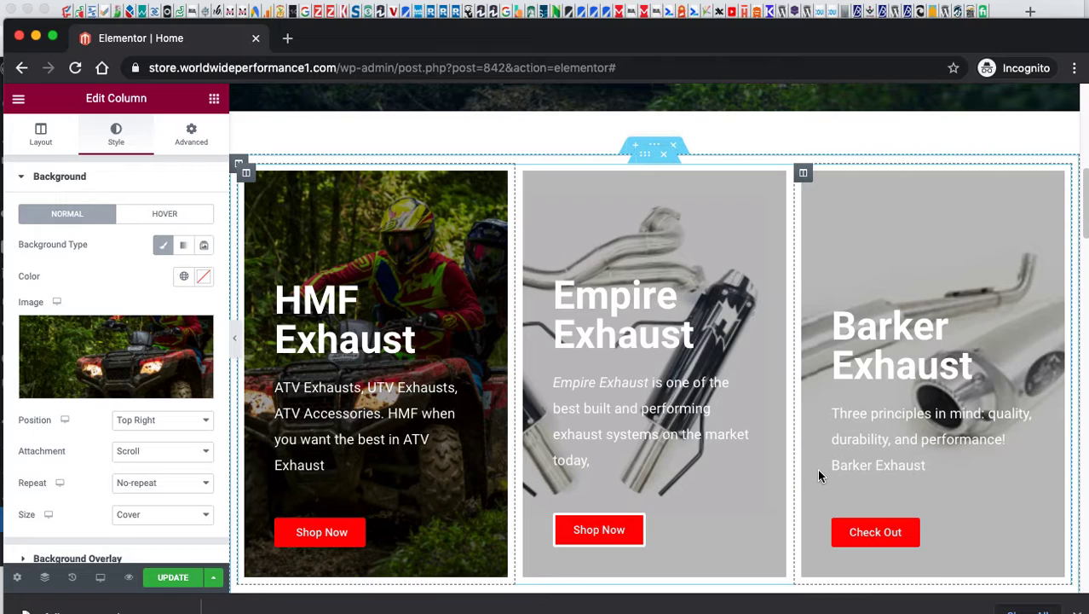
left_click(109, 382)
scroll(450, 341, "down", 3)
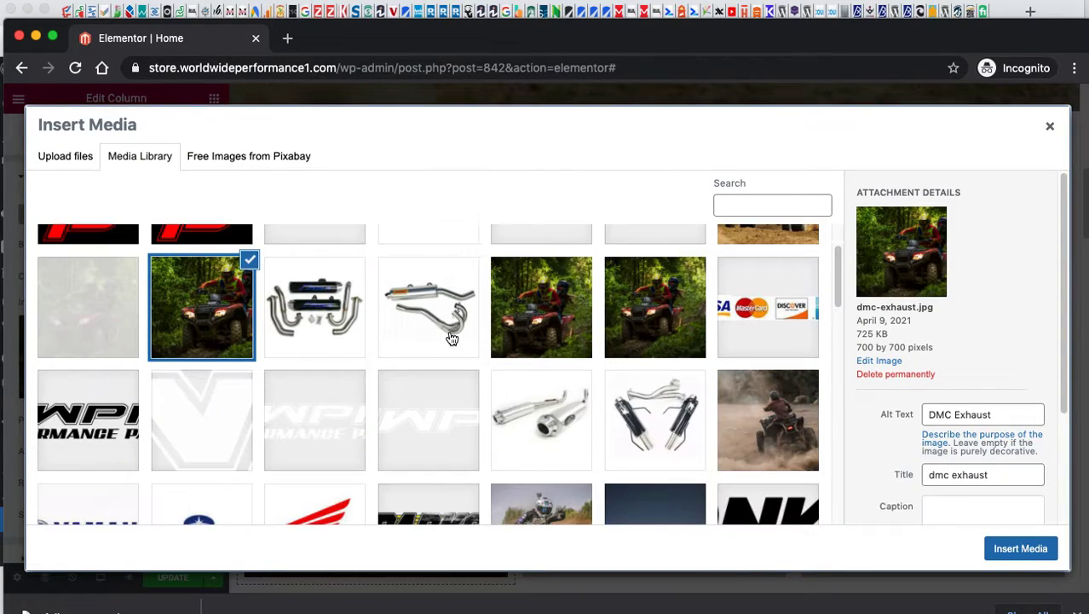
left_click(761, 397)
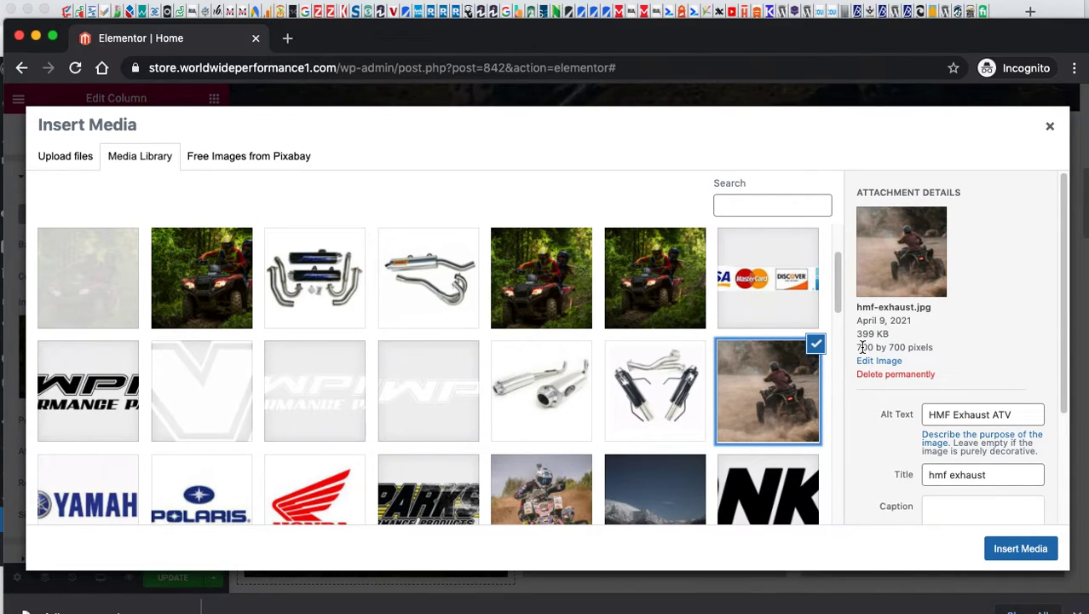
left_click(1020, 548)
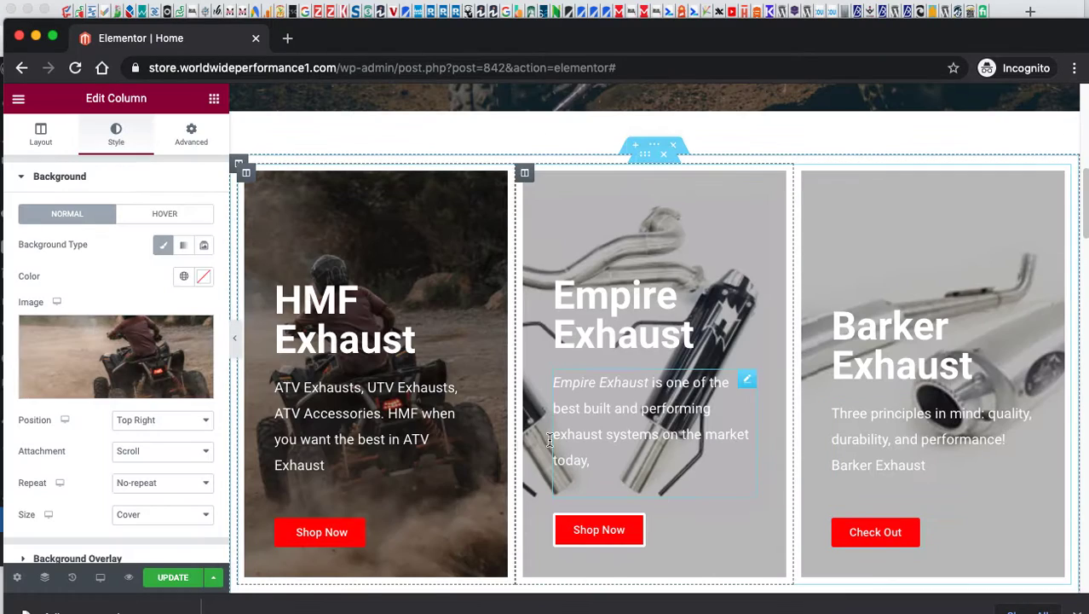
Edit the Empire Exhaust column's background style and choose a replacement for empire-exhaust.jpg.
scroll(449, 221, "down", 1)
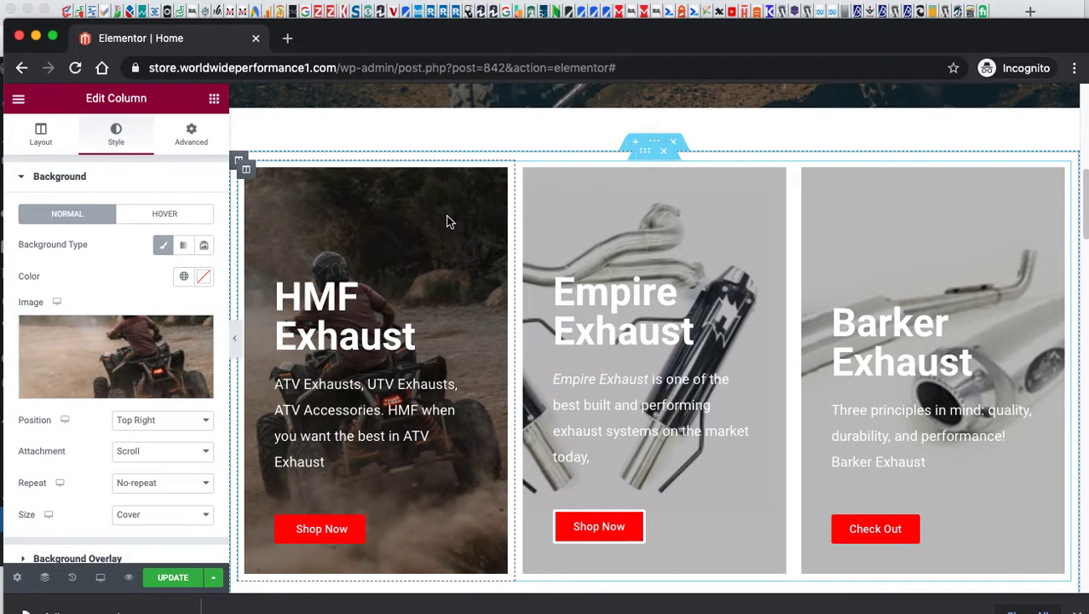
scroll(448, 220, "up", 1)
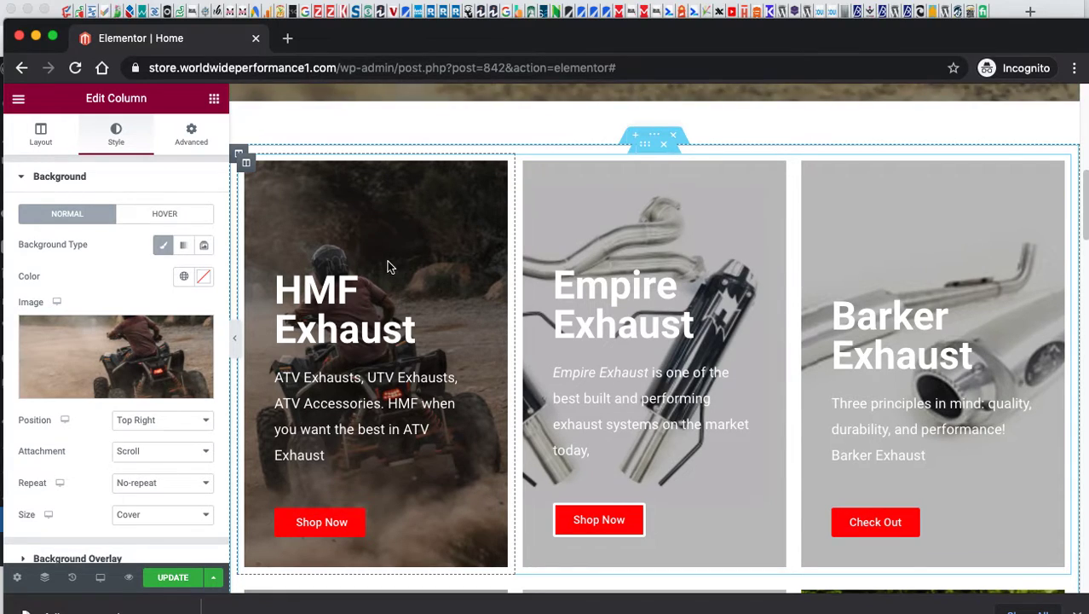
right_click(699, 227)
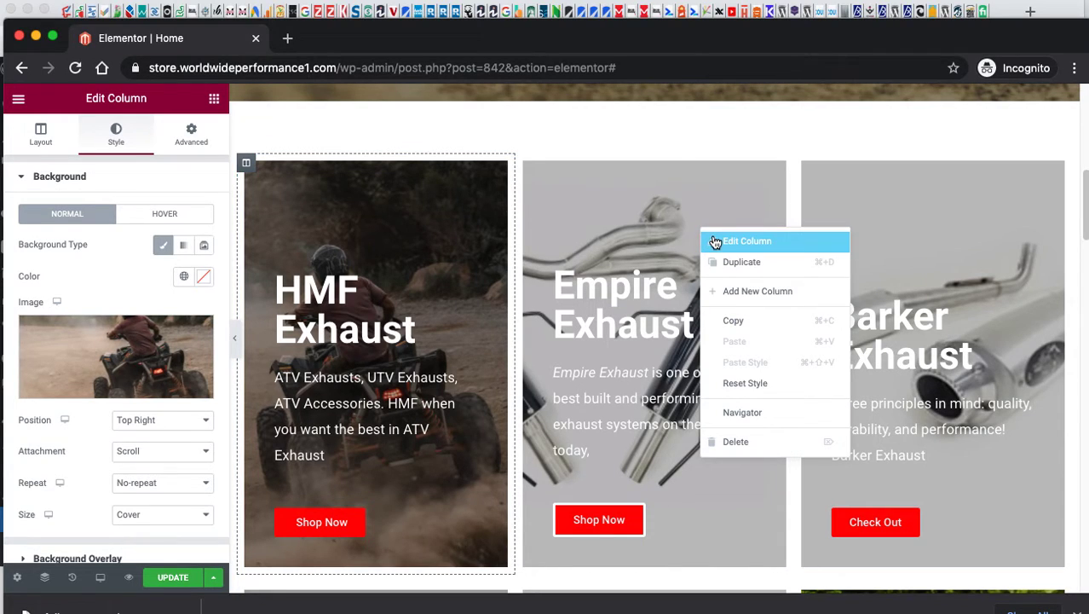
left_click(715, 242)
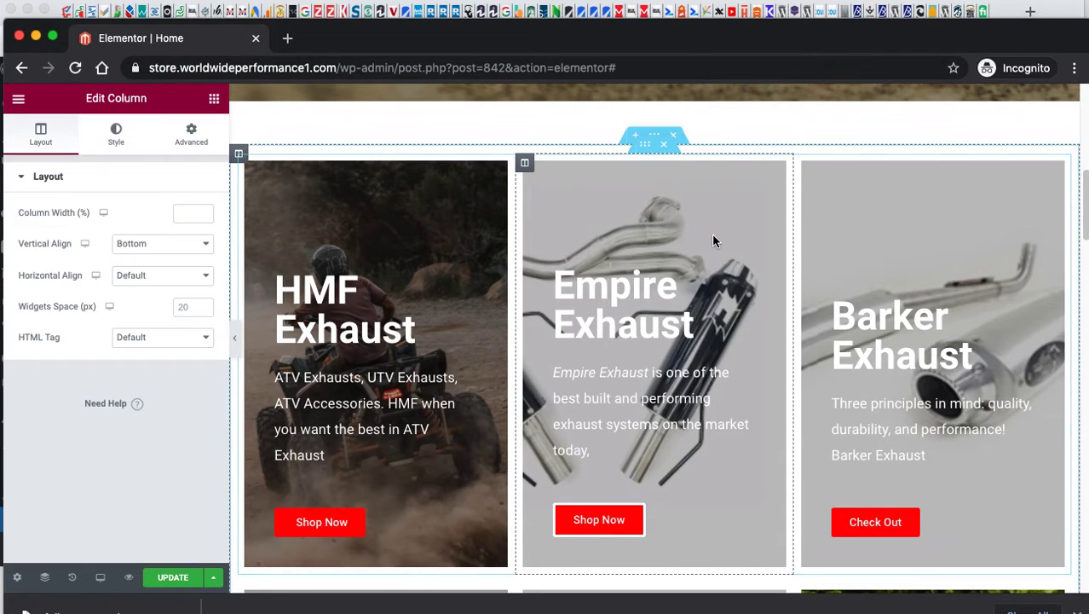
left_click(117, 136)
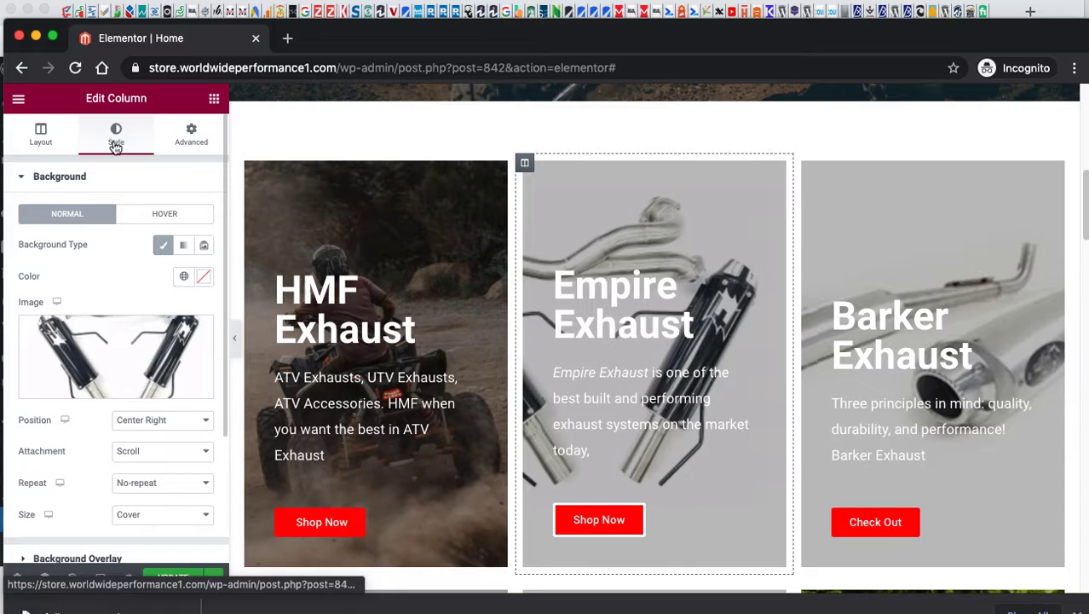
left_click(108, 391)
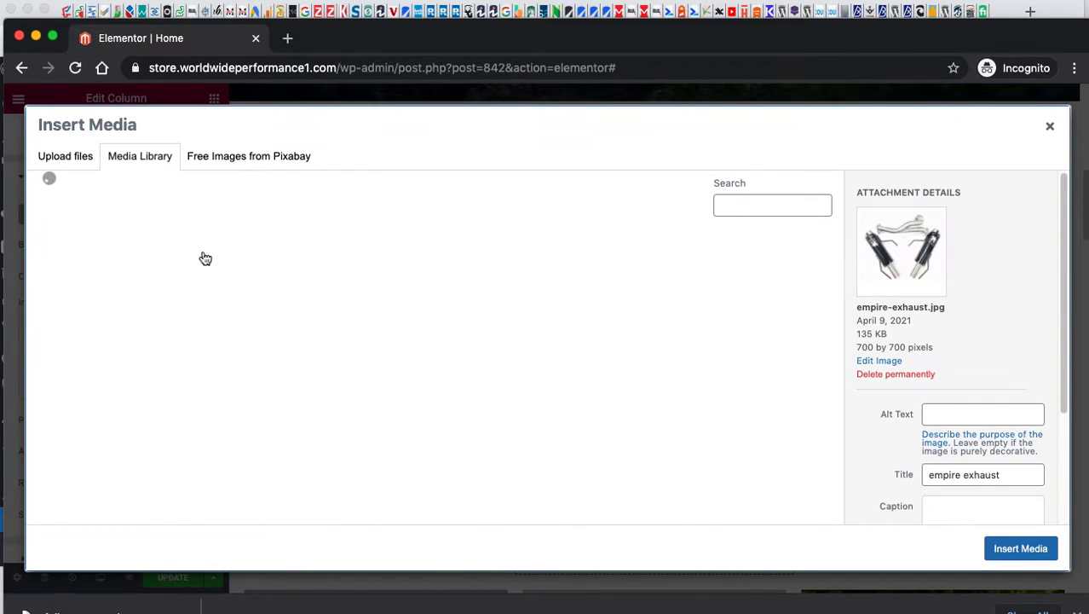
left_click(59, 155)
left_click(140, 161)
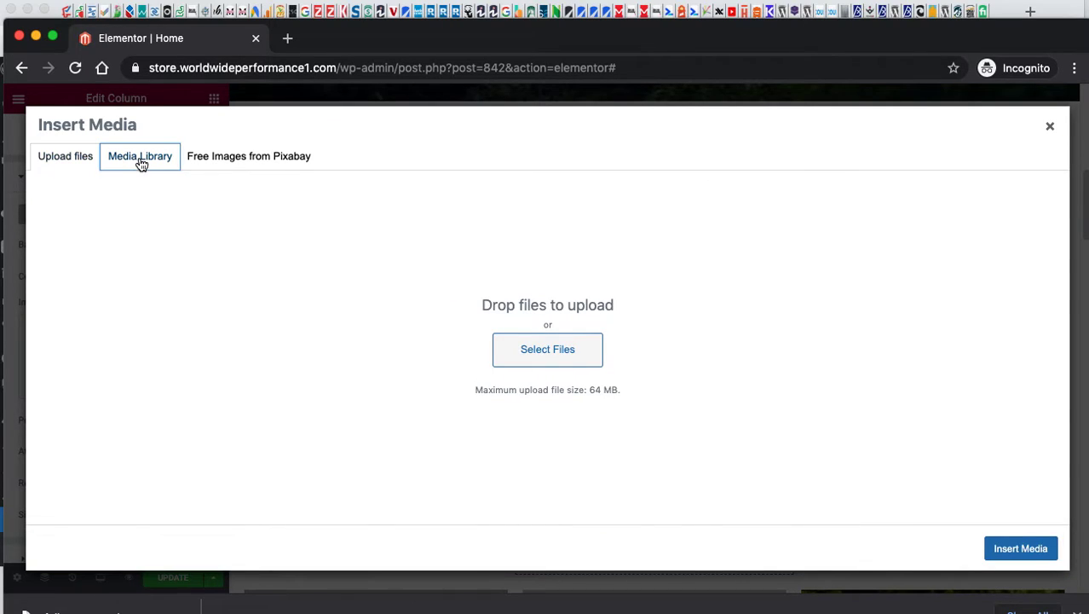
Browse Pixabay with an 'atv' search, clear it, then select a file to upload from the computer.
left_click(63, 161)
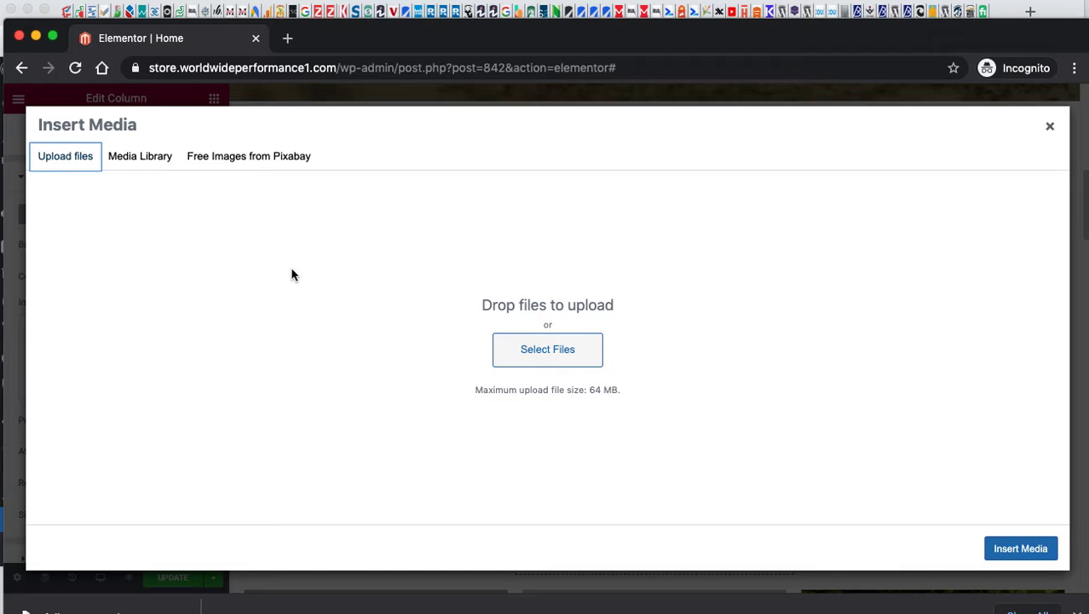
left_click(288, 157)
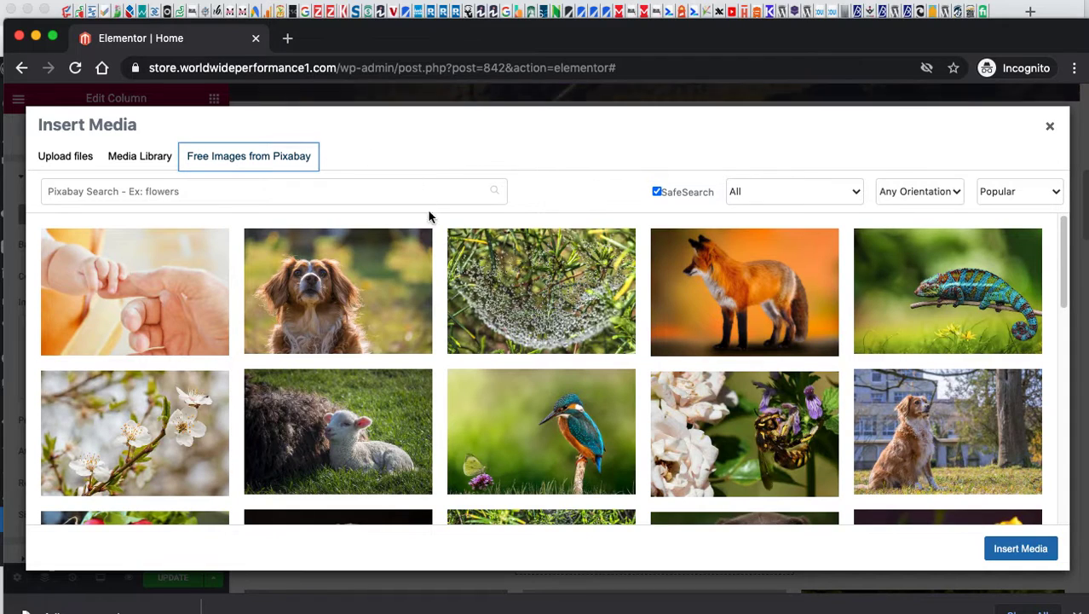
left_click(128, 191)
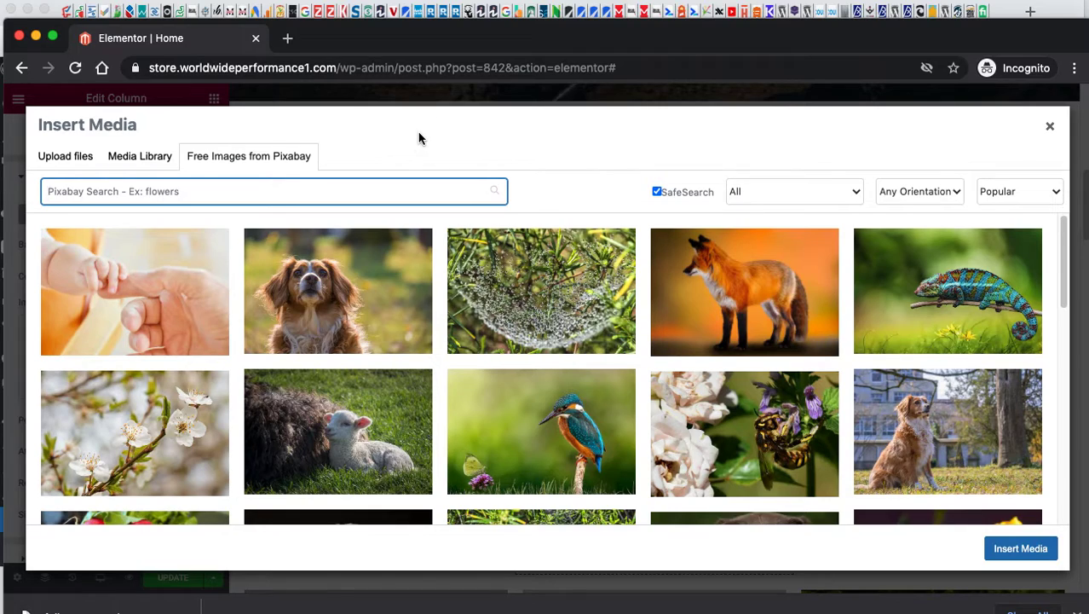
type("atv")
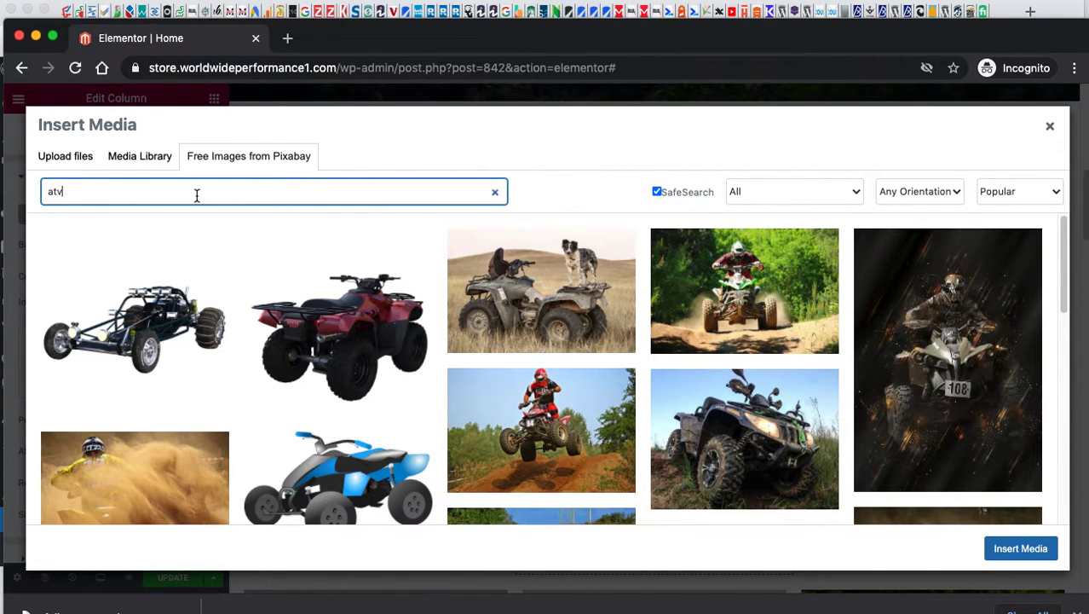
left_click(490, 192)
left_click(495, 192)
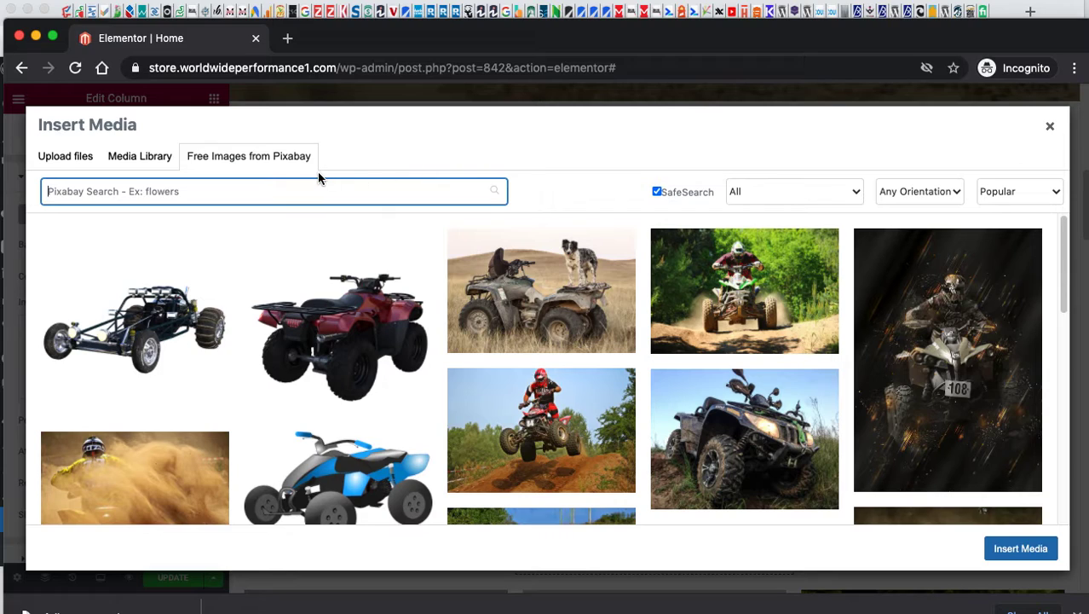
left_click(58, 160)
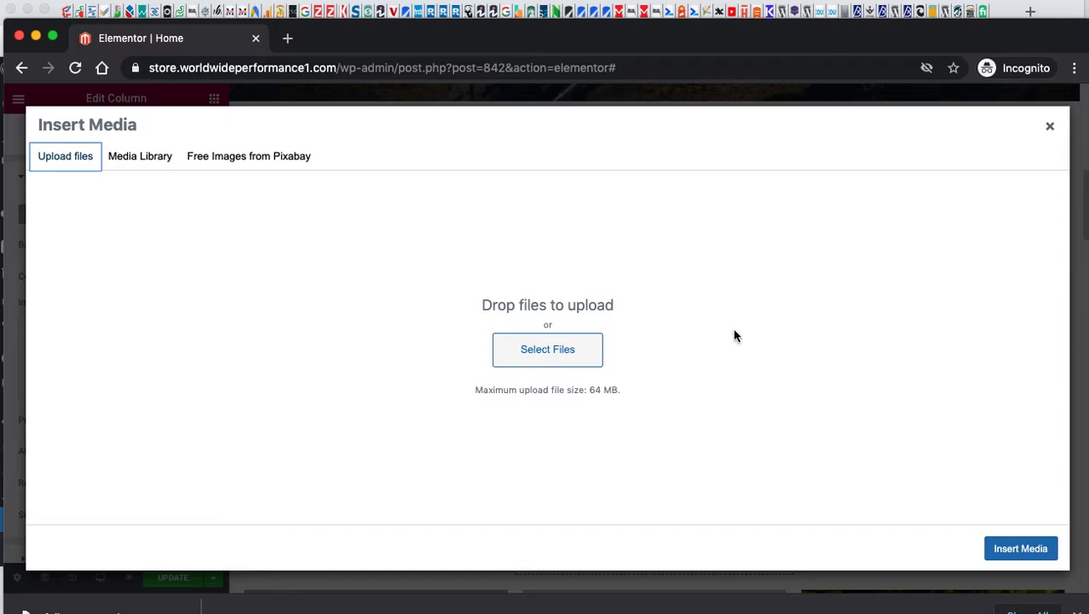
left_click(552, 351)
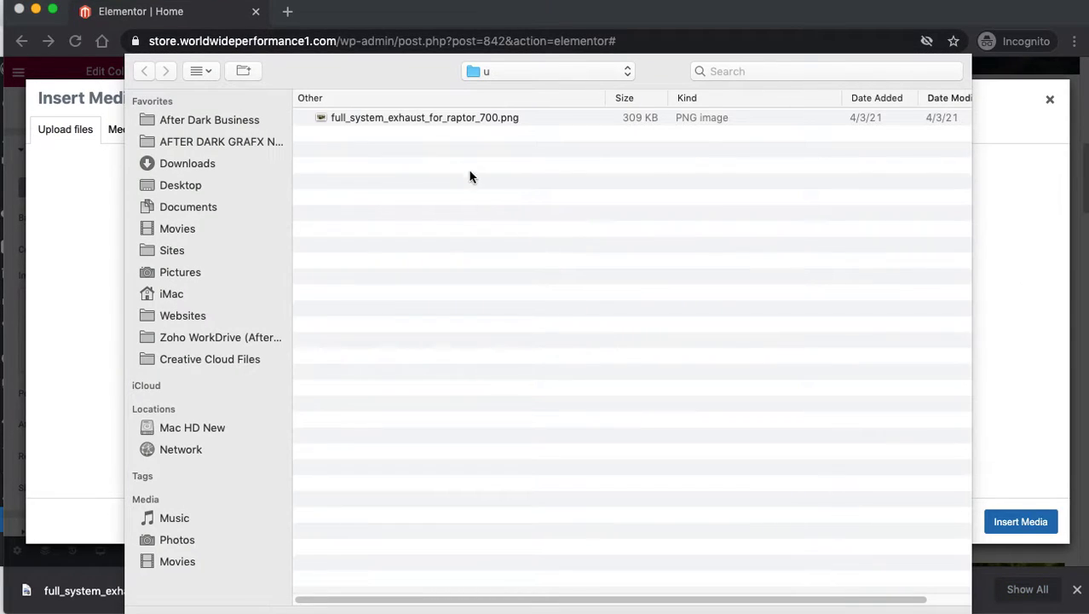
Upload full_system_exhaust_for_raptor_700.png with alt text 'Raptor 700 Exhaust' and insert it.
left_click(417, 118)
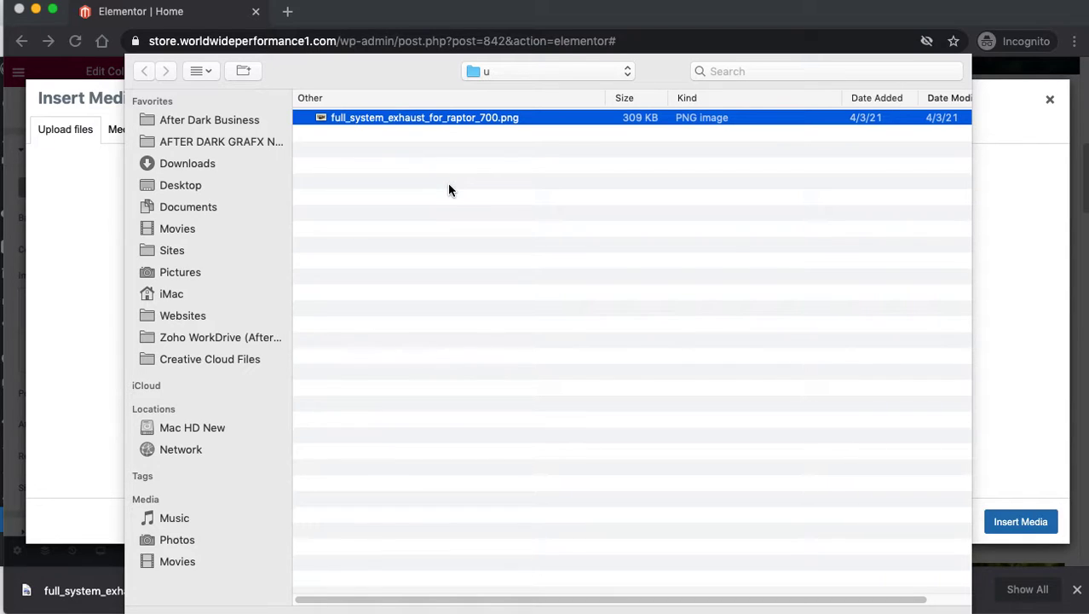
key("Return")
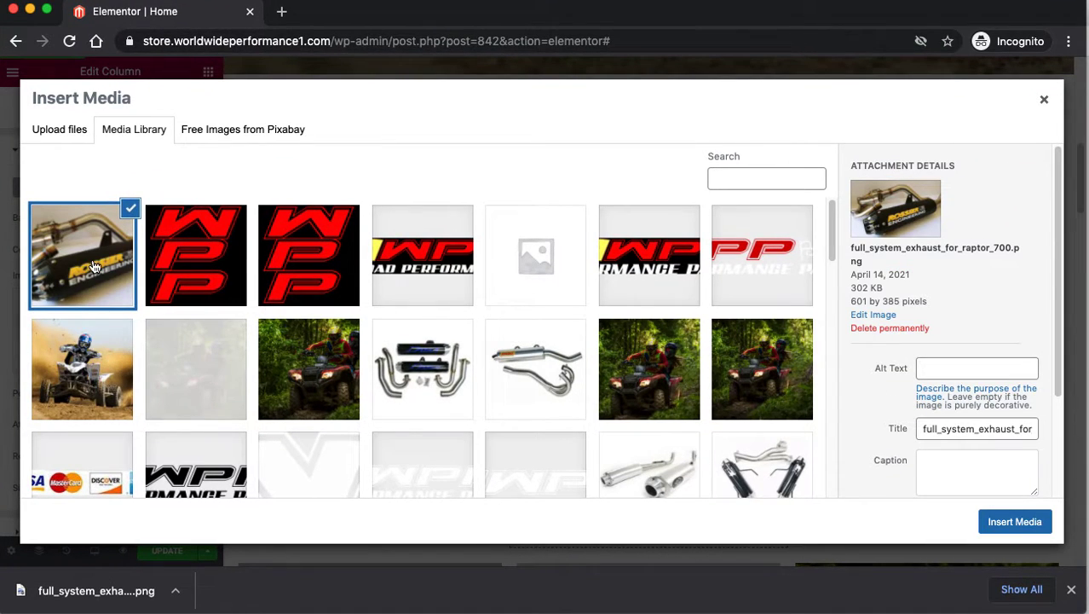
left_click(978, 368)
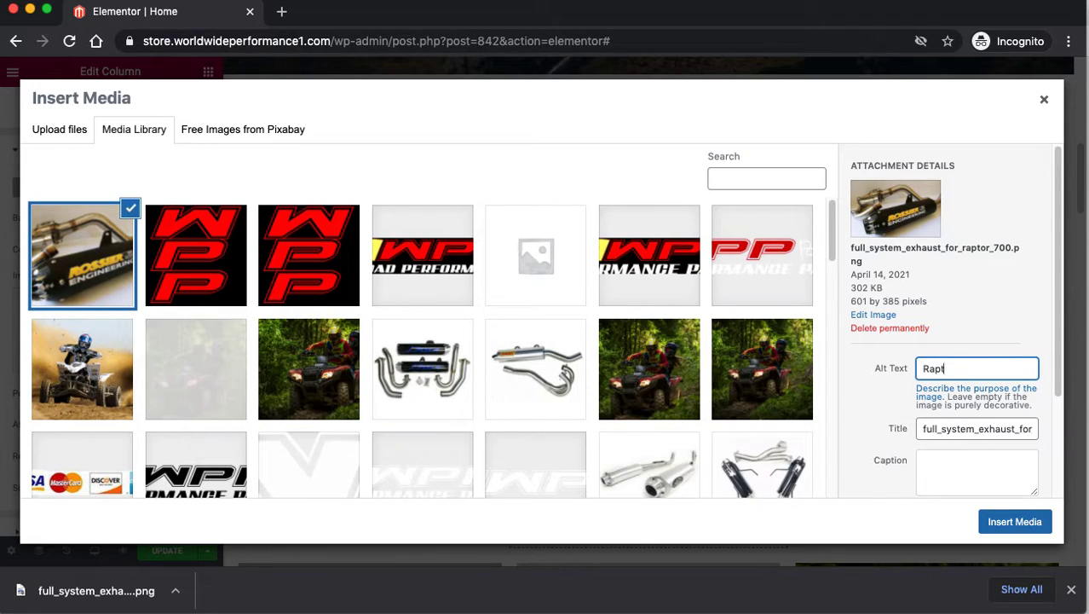
type("Raptor 78")
key("BackSpace")
type("00 Exhaust")
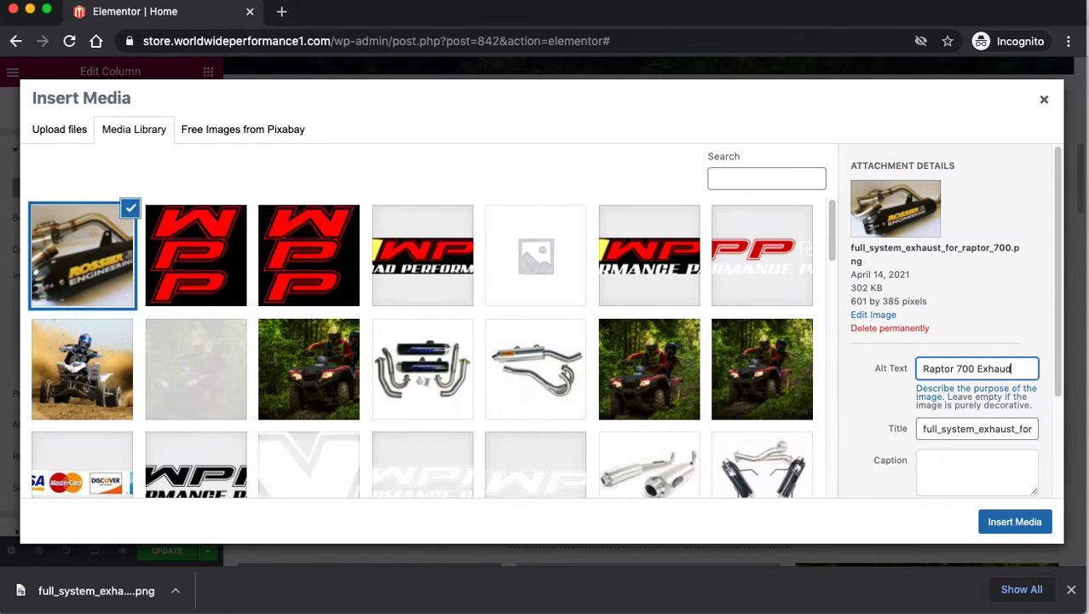
left_click(1038, 525)
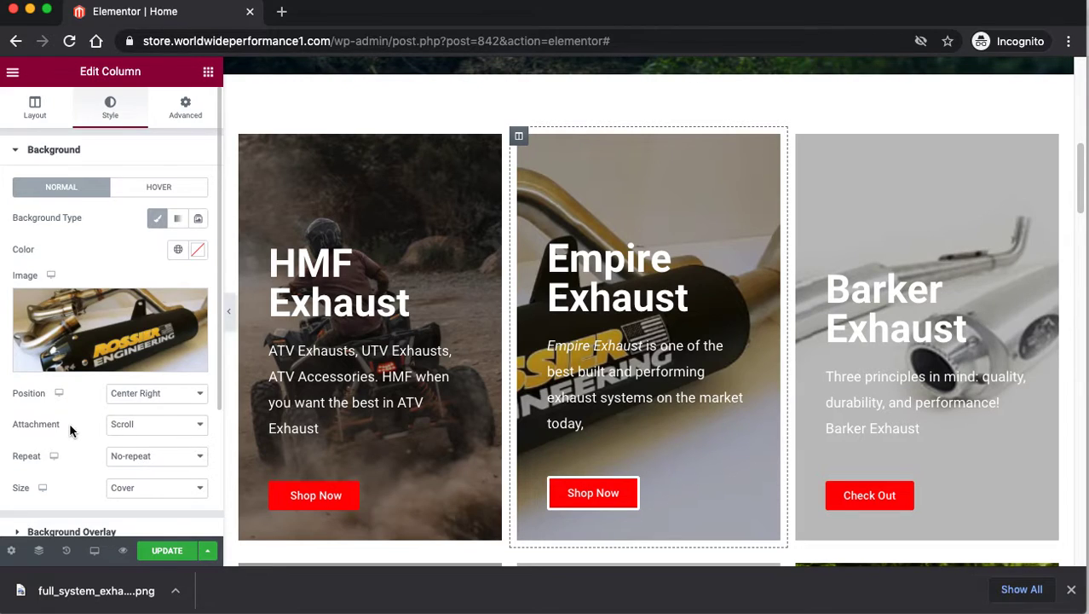
scroll(81, 439, "down", 2)
left_click(133, 408)
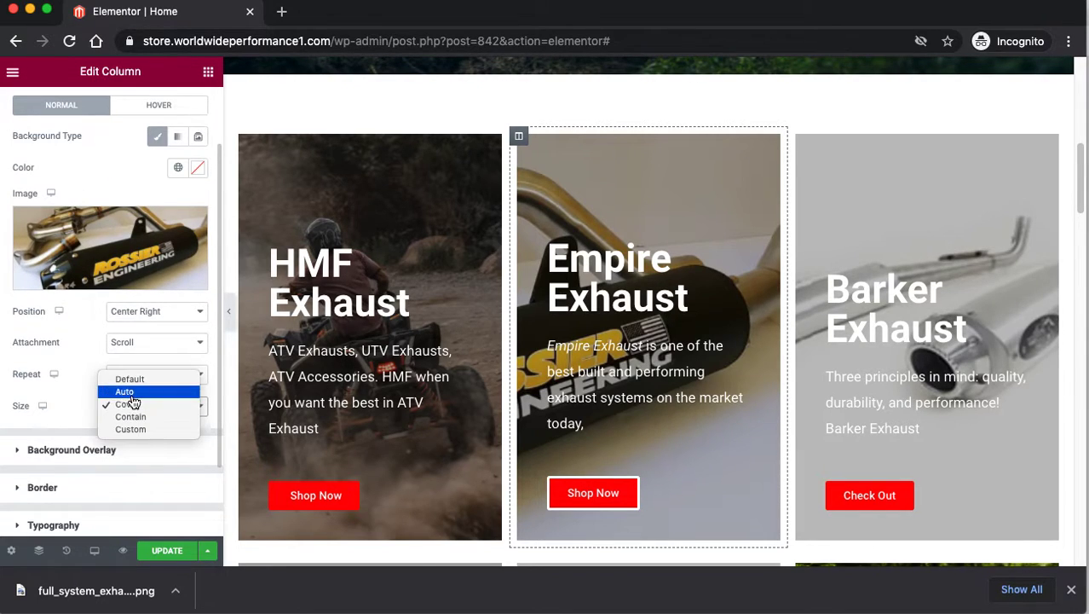
left_click(131, 395)
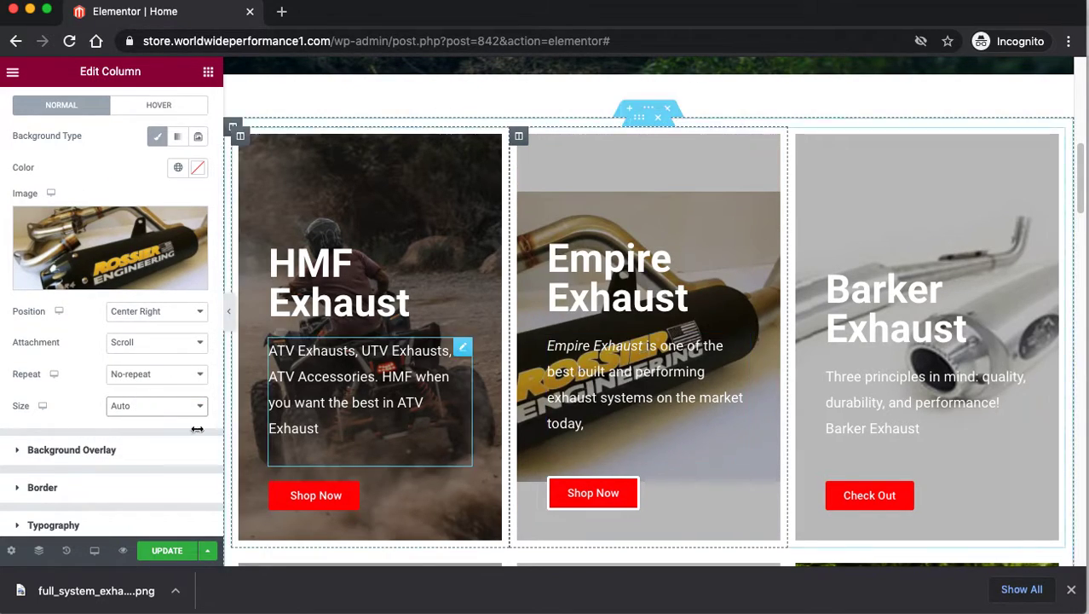
left_click(169, 406)
left_click(163, 430)
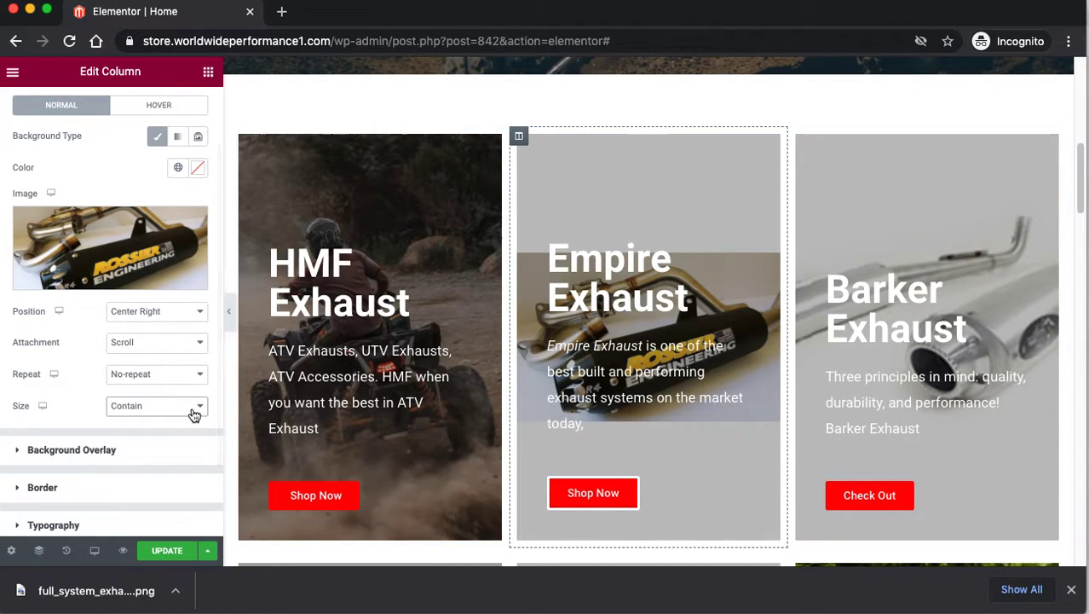
left_click(156, 406)
left_click(158, 416)
left_click(158, 406)
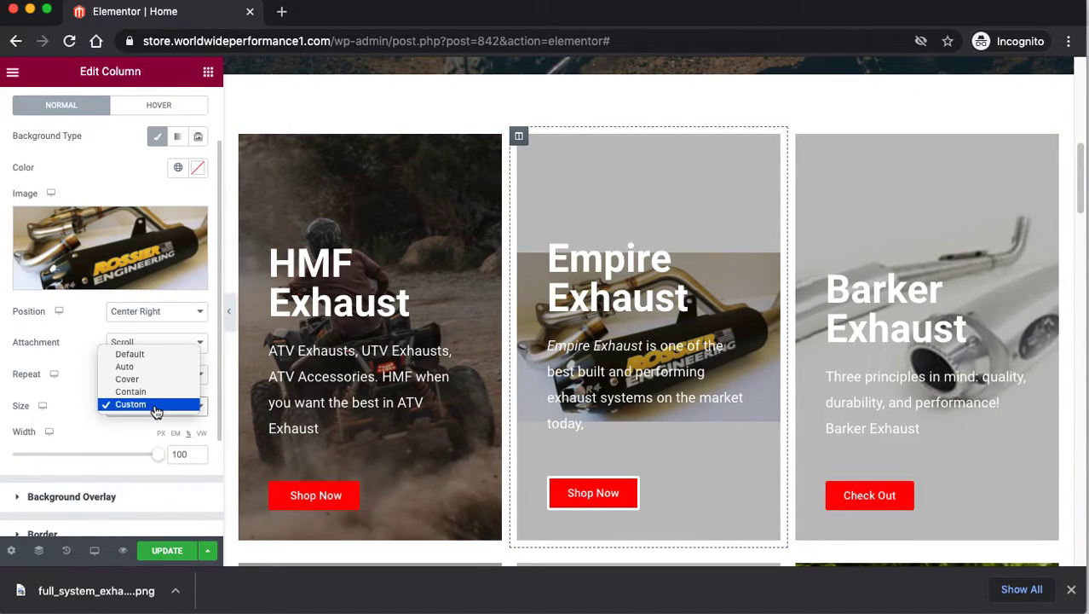
left_click(136, 354)
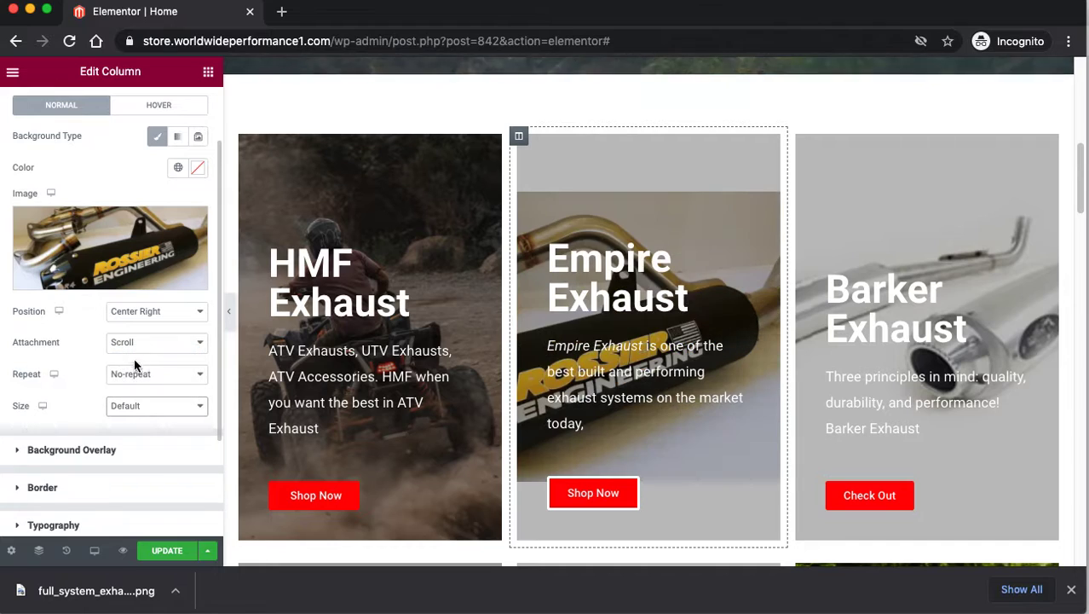
left_click(138, 408)
left_click(134, 432)
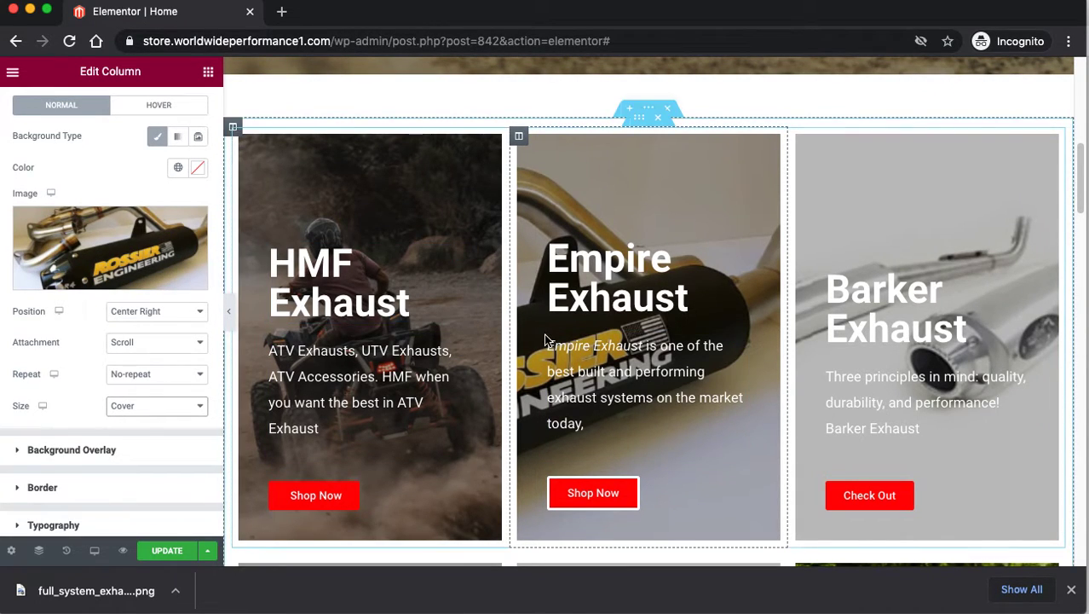
scroll(704, 362, "down", 6)
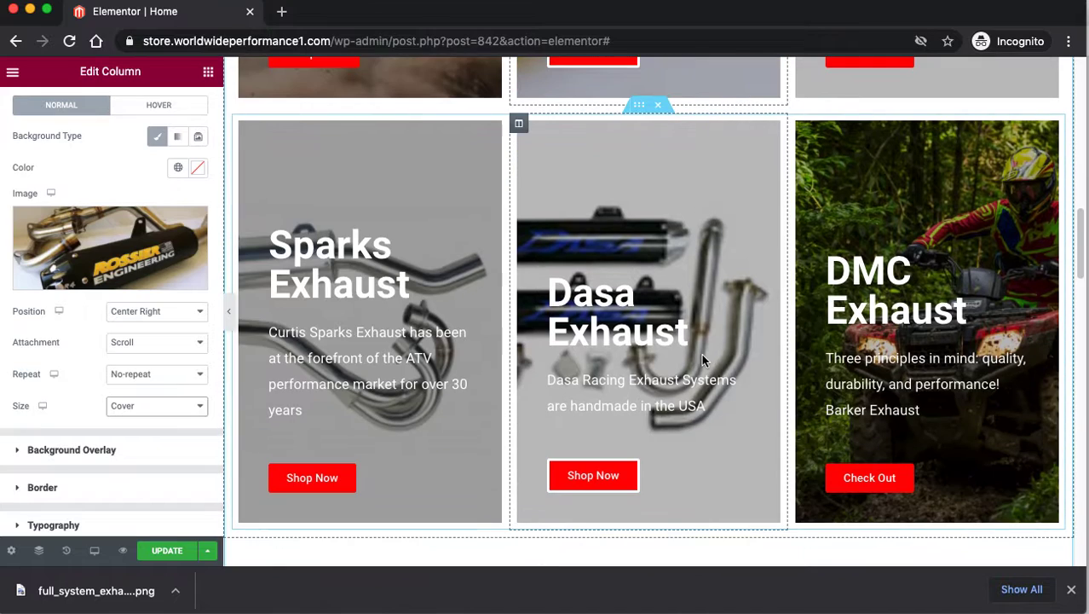
scroll(702, 359, "down", 5)
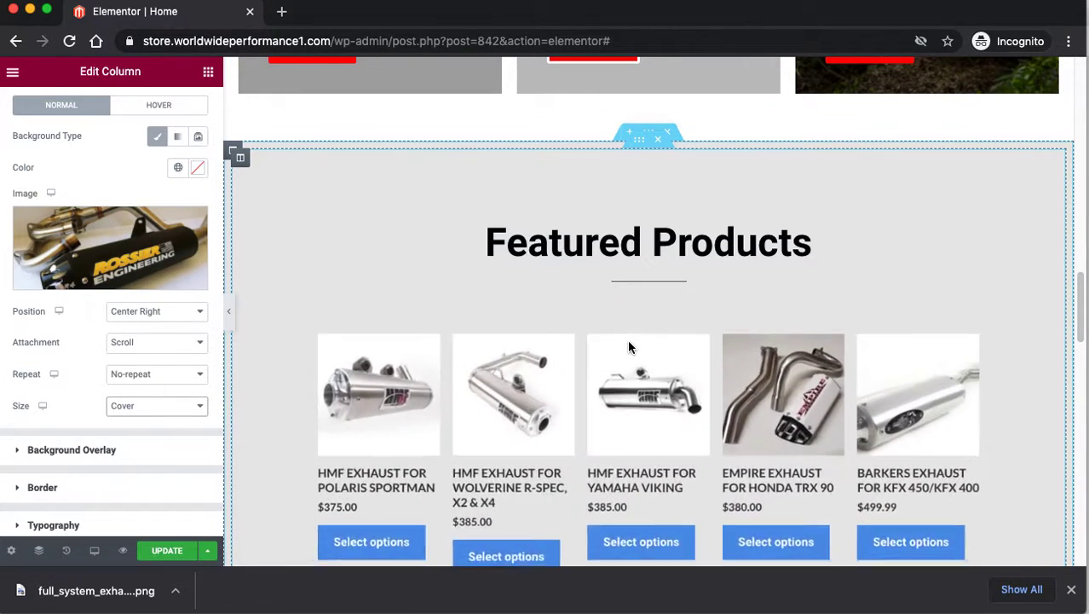
left_click(645, 238)
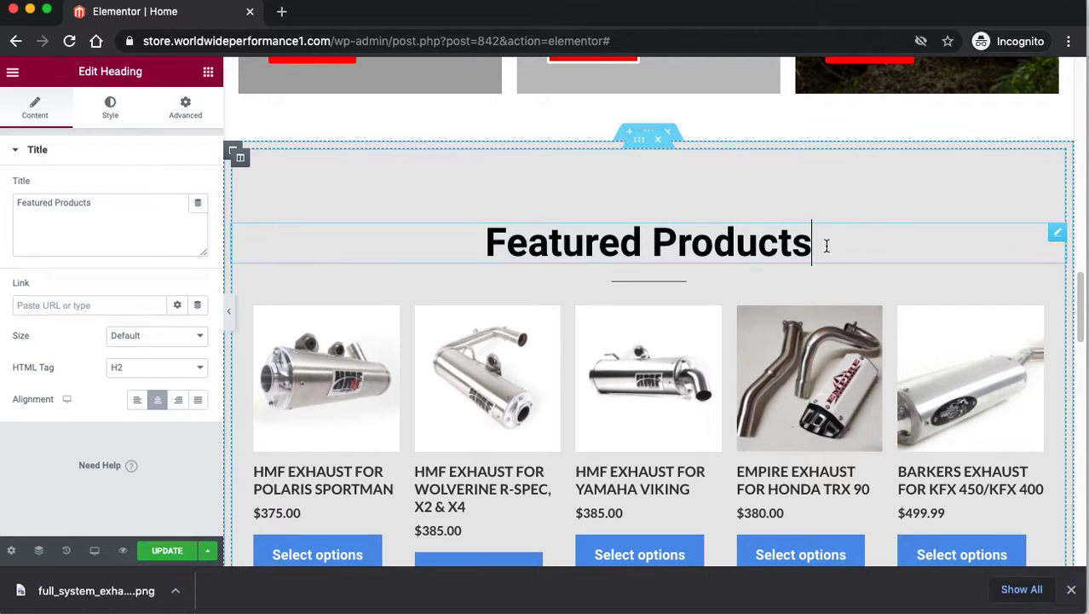
left_click_drag(827, 243, 658, 249)
left_click(686, 245)
left_click(652, 312)
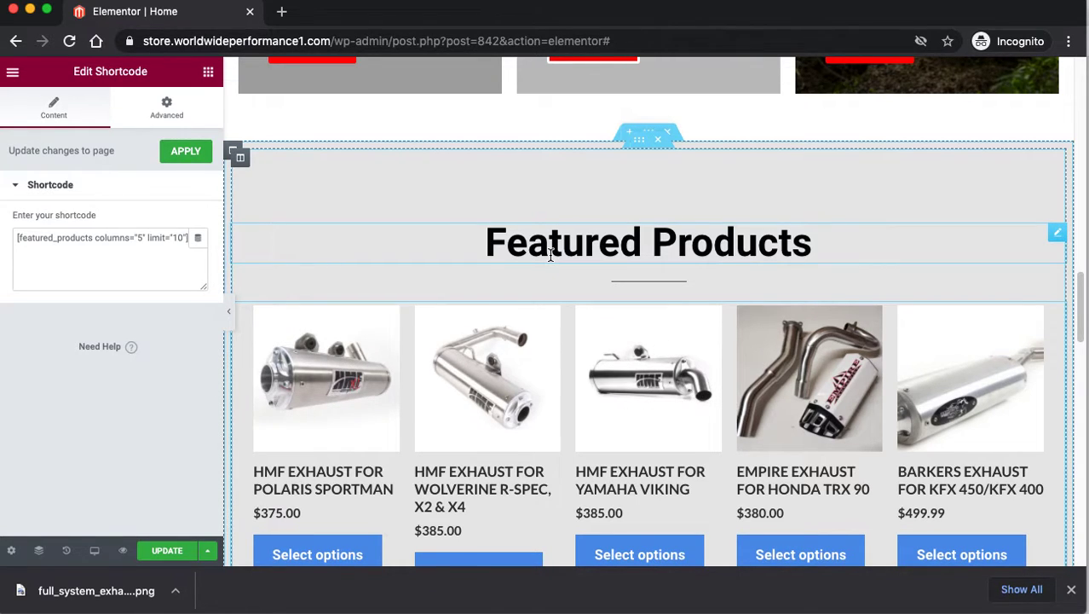
scroll(551, 254, "down", 6)
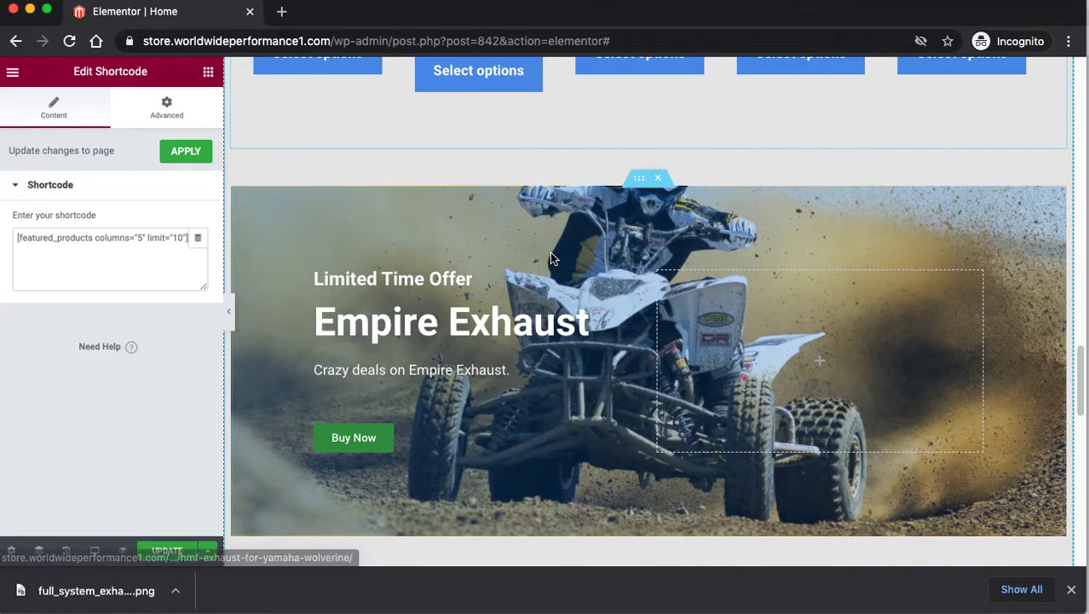
scroll(552, 258, "down", 1)
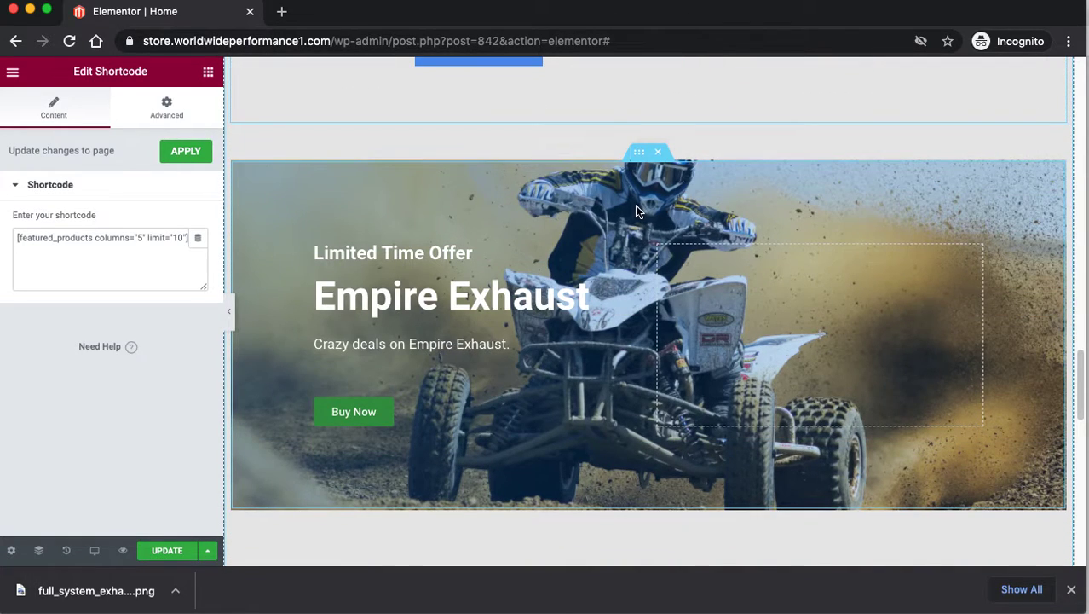
left_click(639, 150)
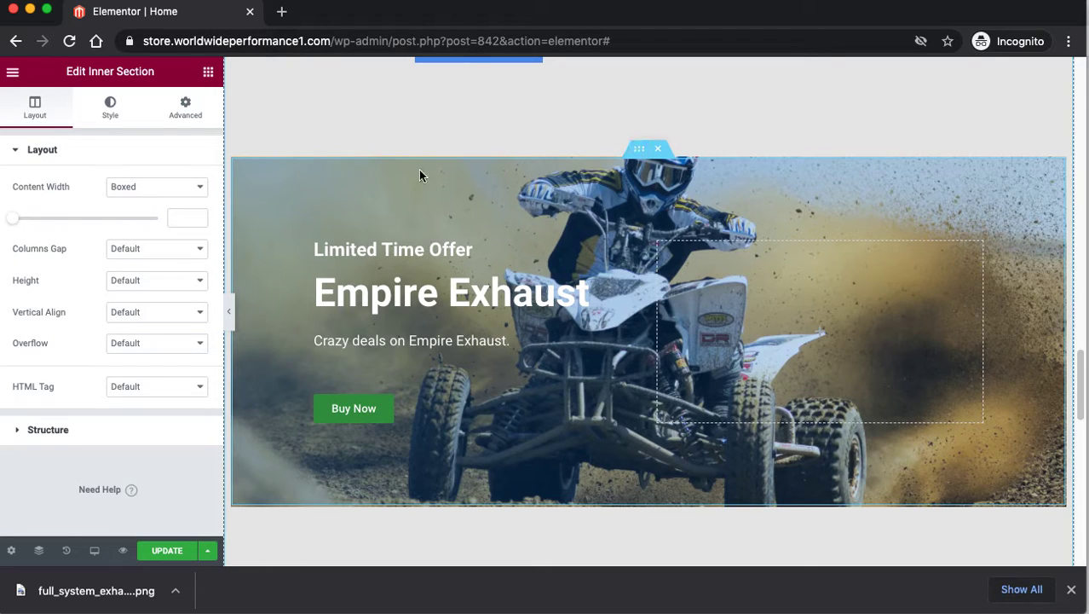
left_click(113, 116)
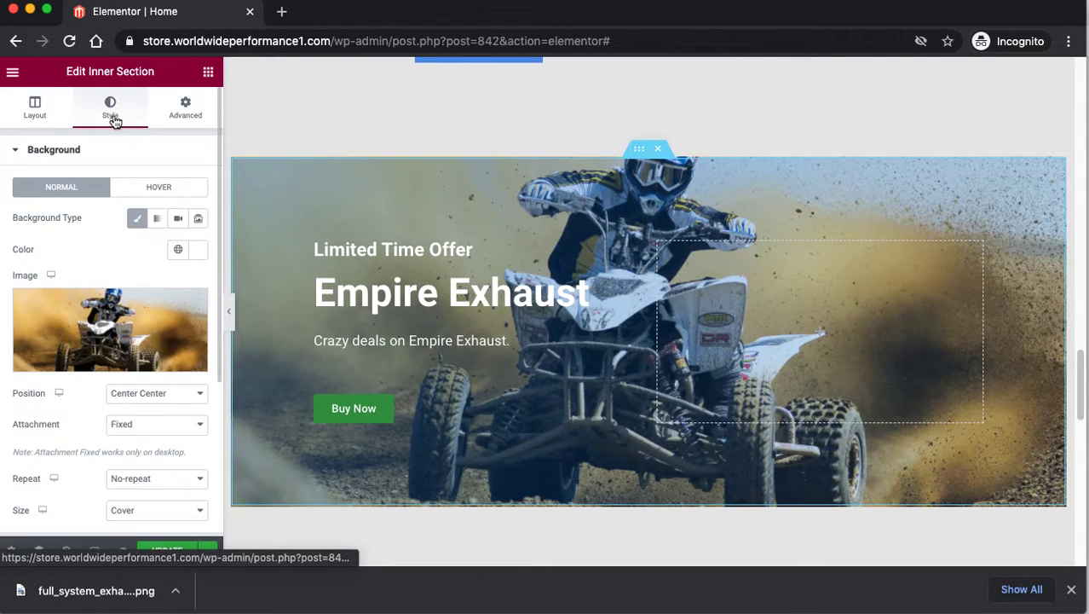
mouse_move(131, 342)
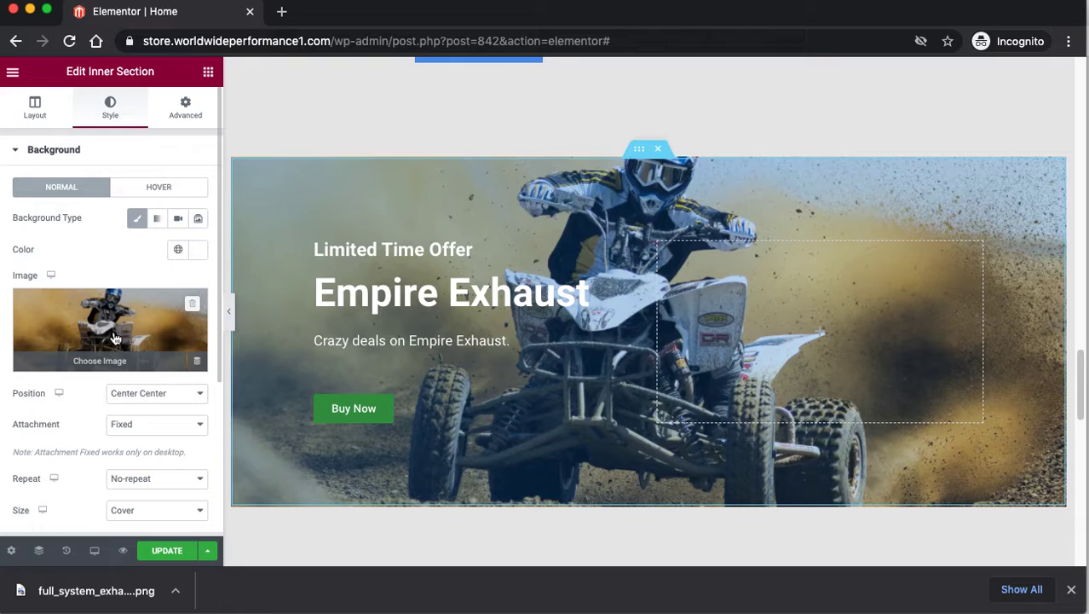
left_click(357, 412)
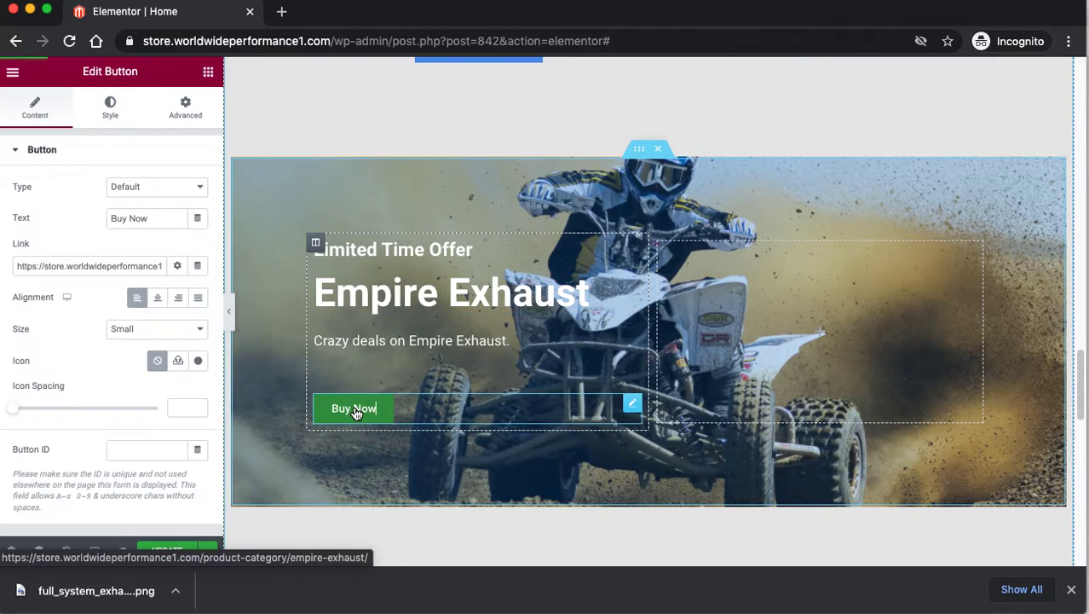
scroll(529, 324, "down", 5)
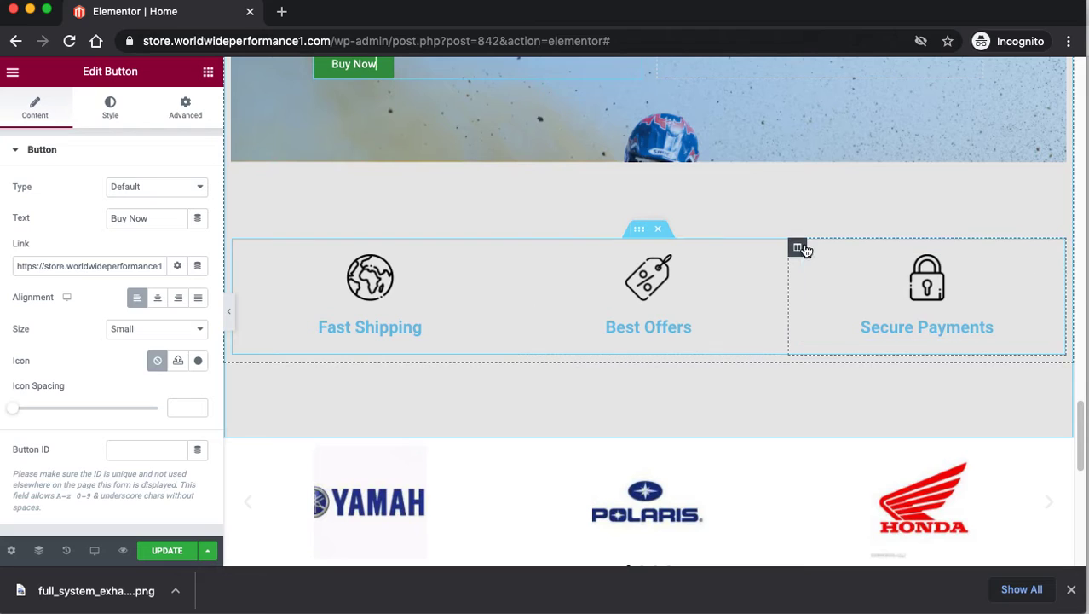
scroll(479, 238, "down", 3)
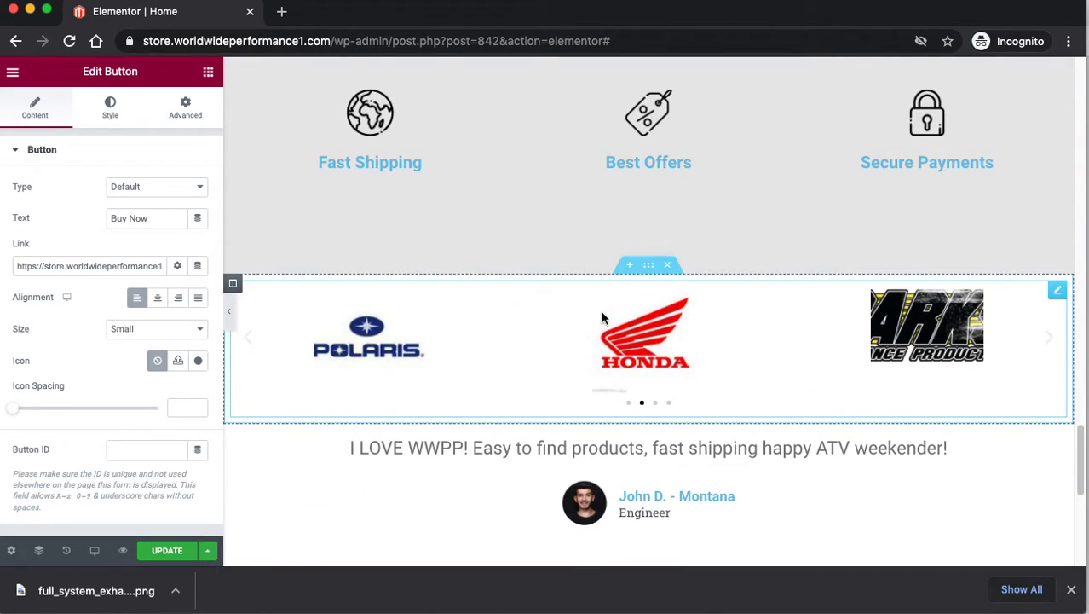
left_click(572, 325)
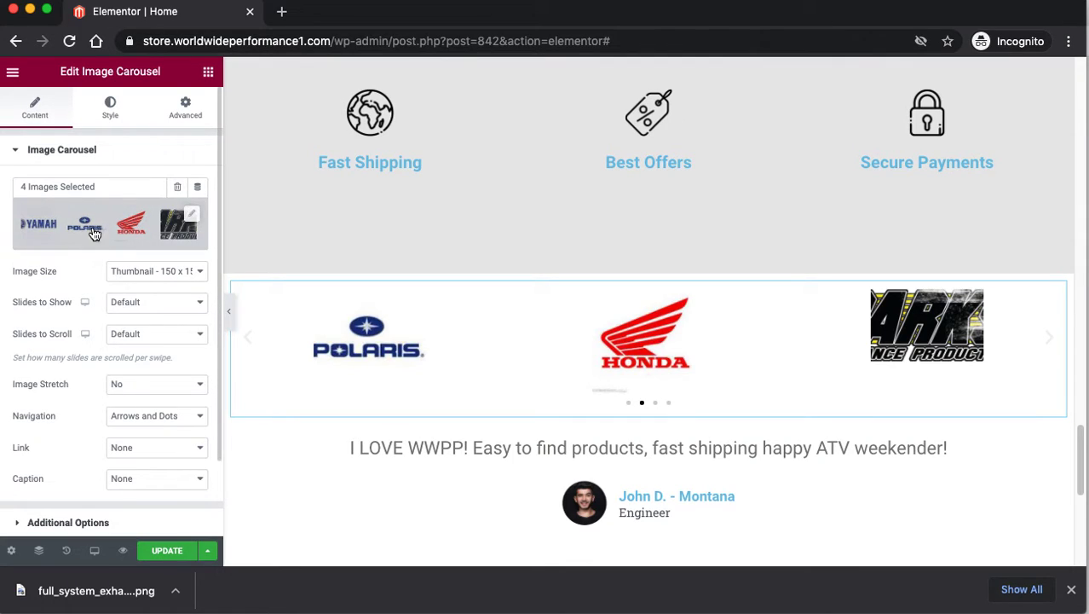
left_click(189, 219)
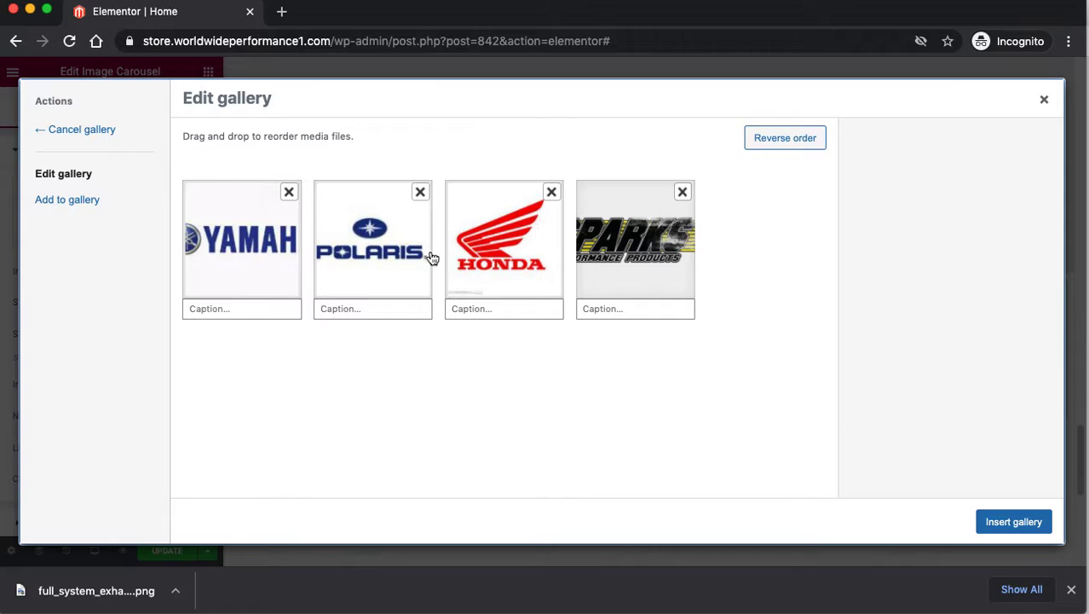
left_click(355, 245)
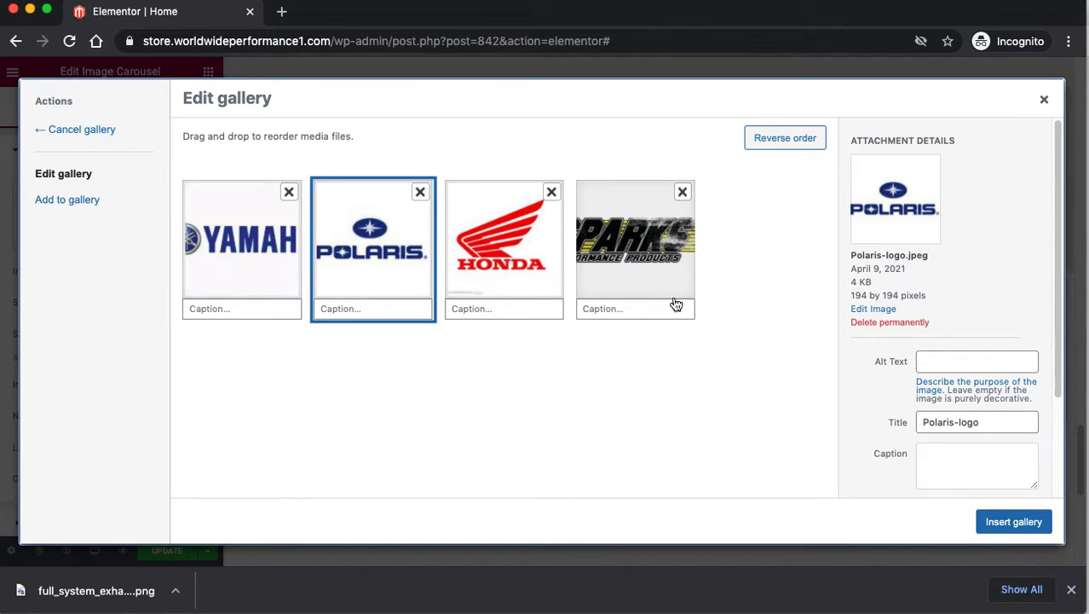
left_click(521, 273)
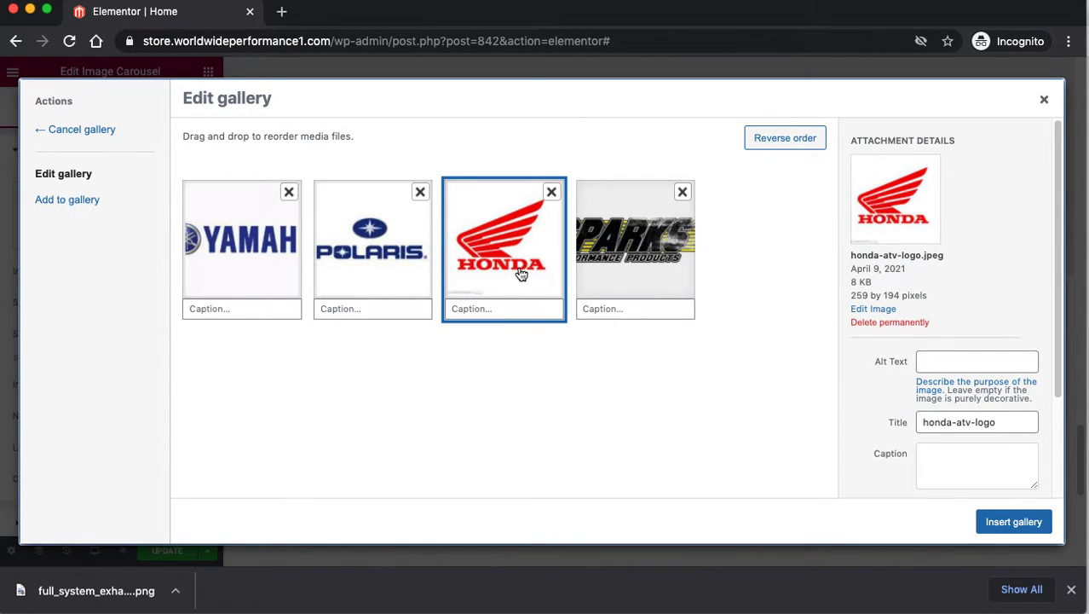
left_click(386, 252)
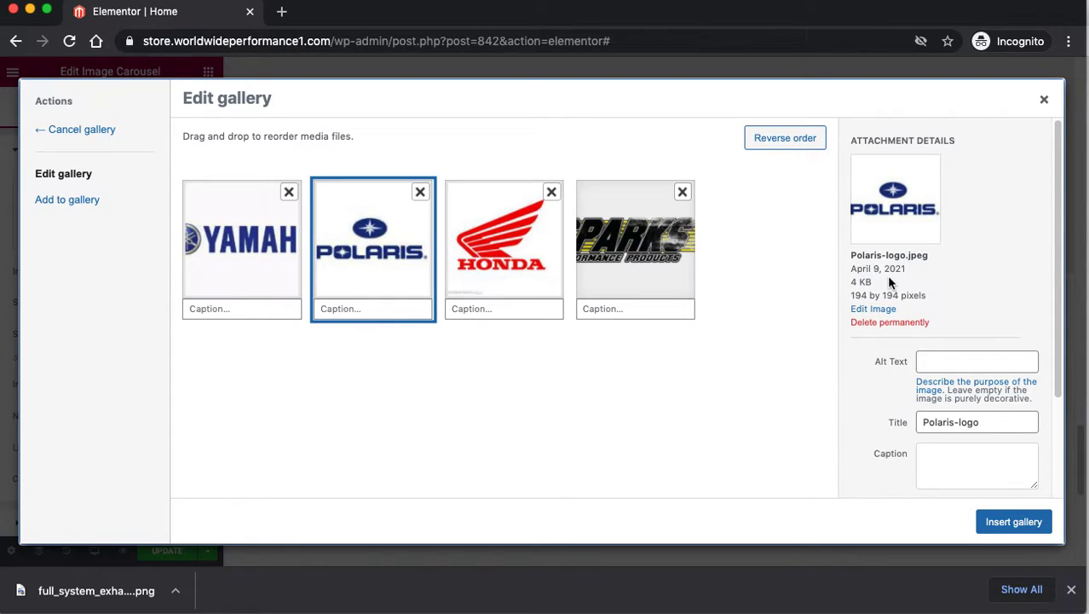
left_click(1045, 101)
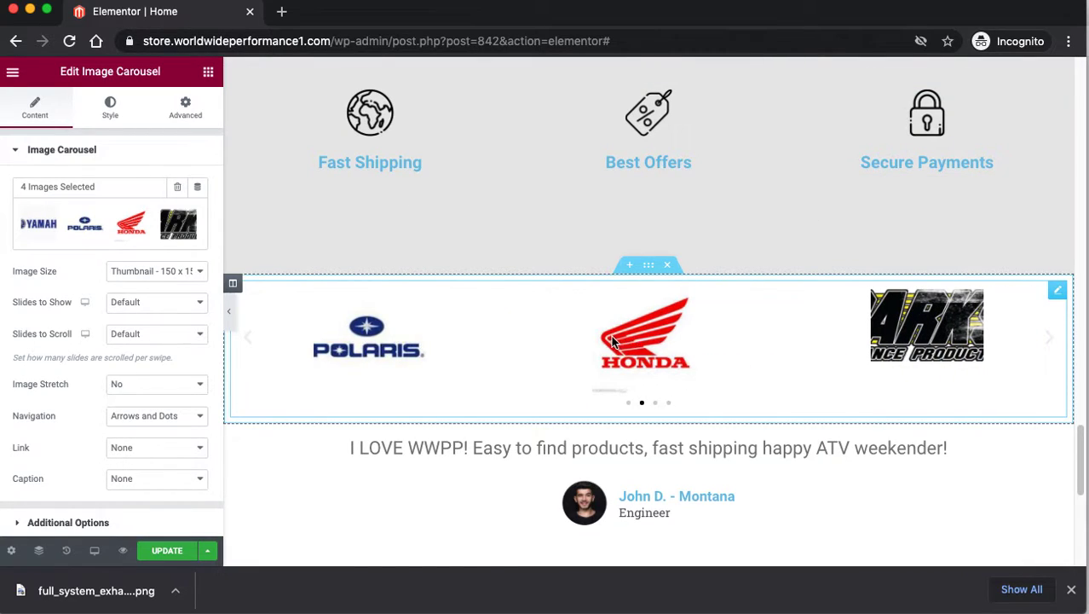
scroll(596, 341, "down", 3)
Select the whole testimonial section on the home page.
left_click_drag(654, 338, 654, 340)
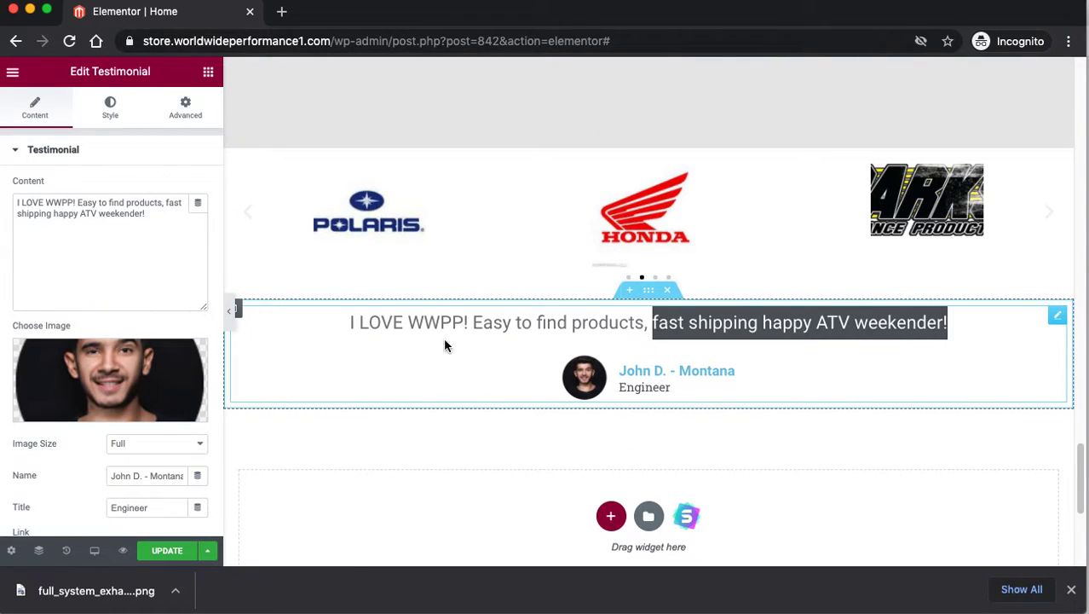
left_click(151, 280)
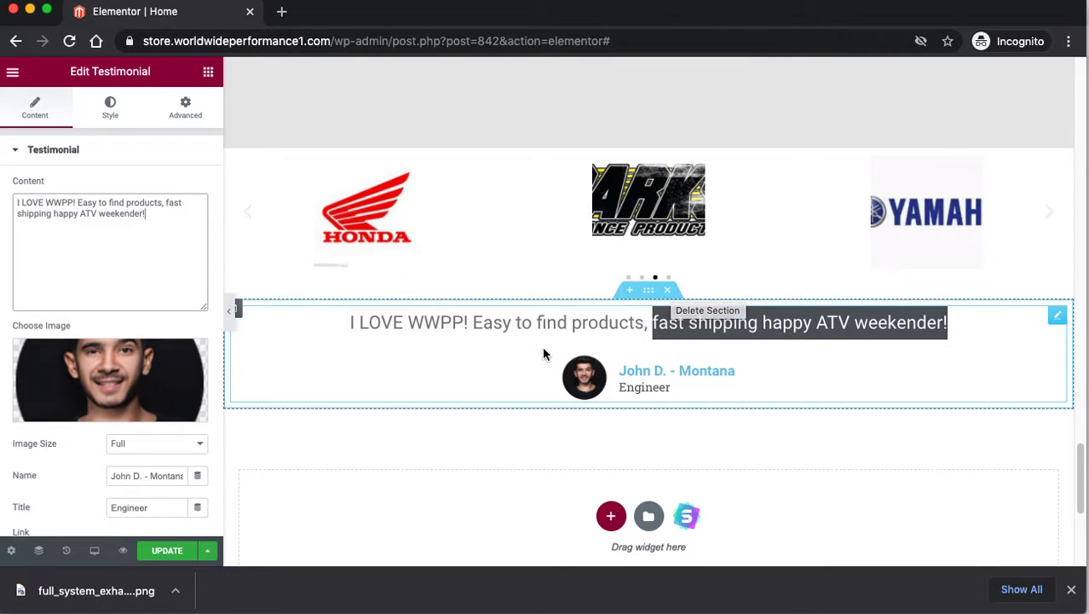
left_click(648, 293)
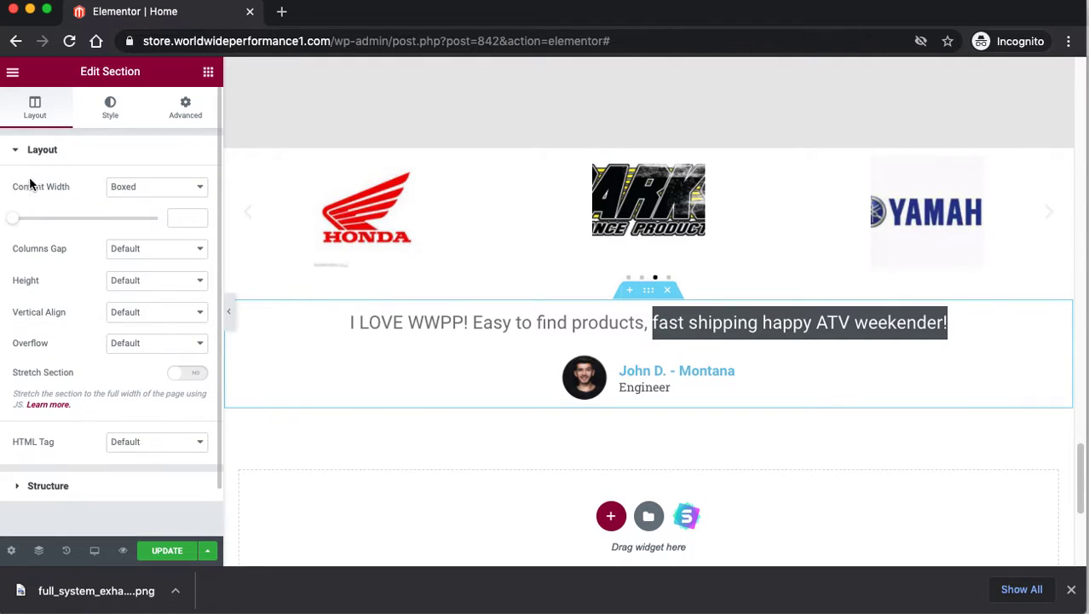
Choose Exit to Dashboard from the Elementor editor's main menu.
scroll(444, 367, "down", 5)
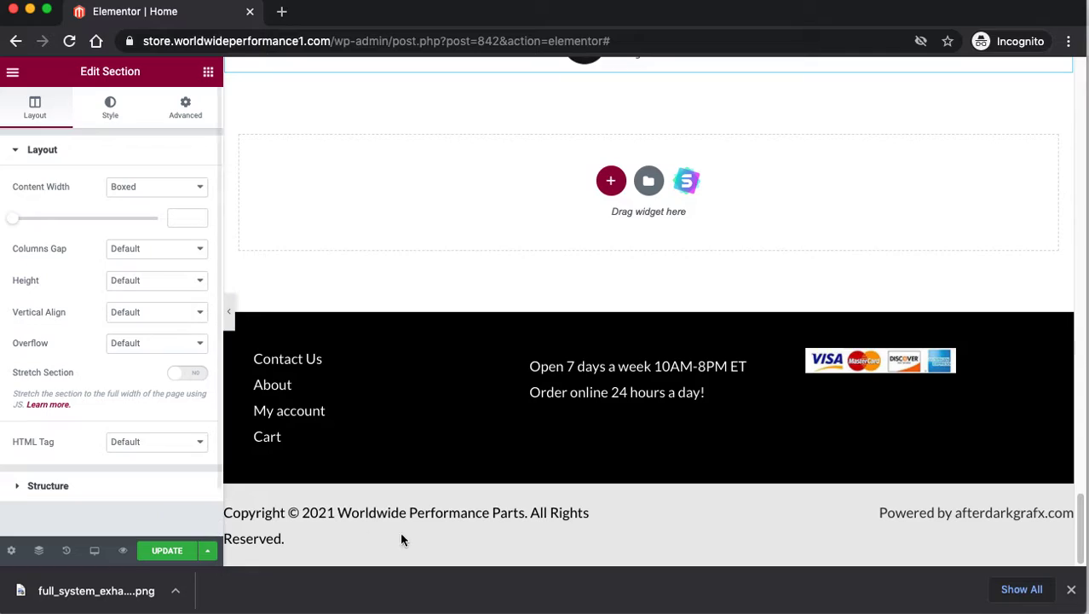
scroll(494, 358, "up", 10)
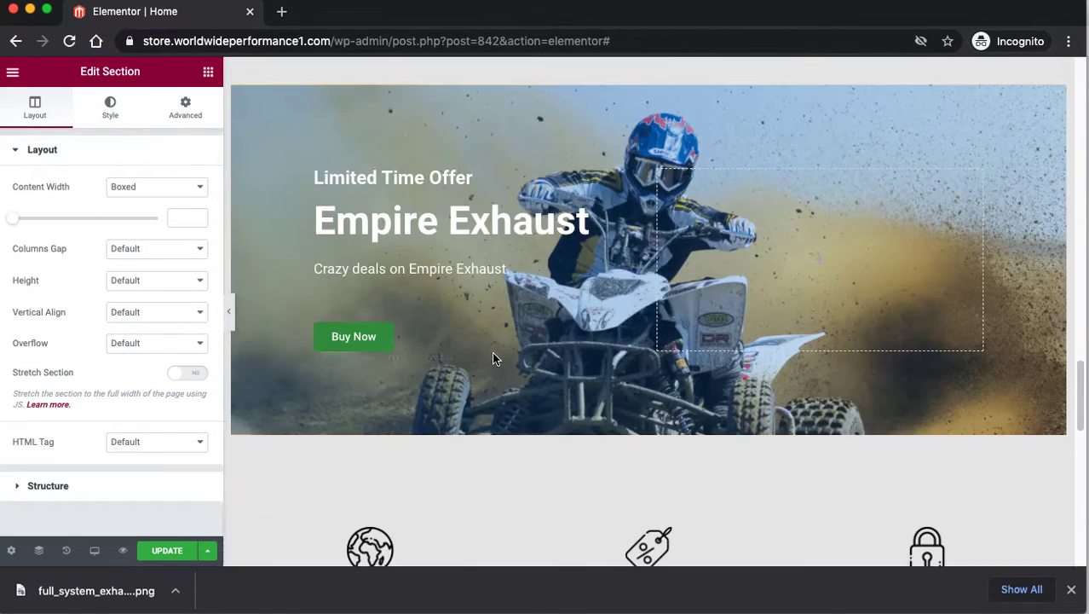
scroll(492, 351, "up", 15)
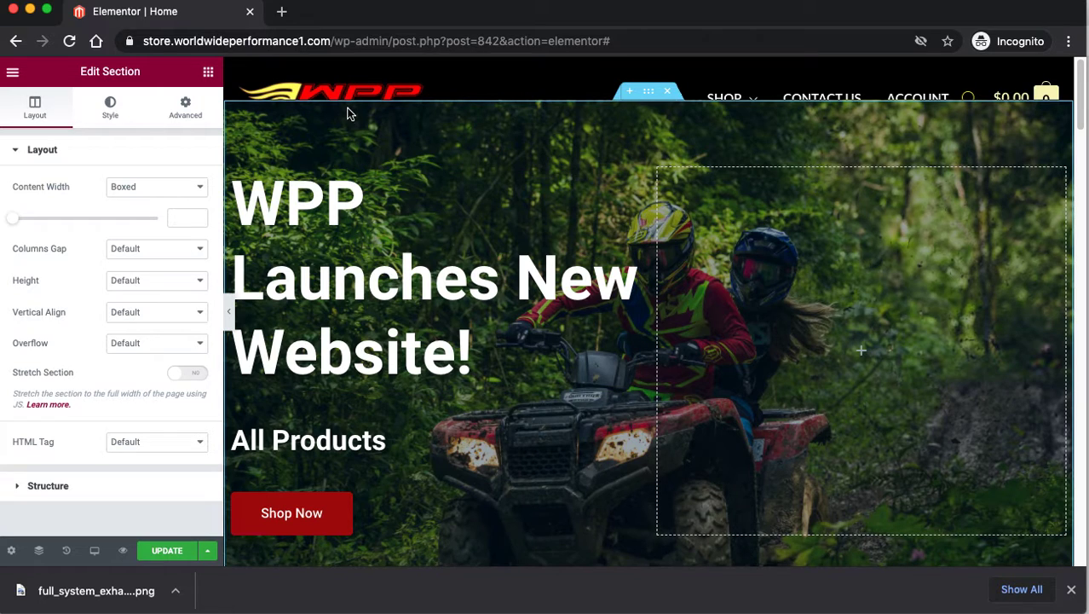
scroll(493, 375, "down", 1)
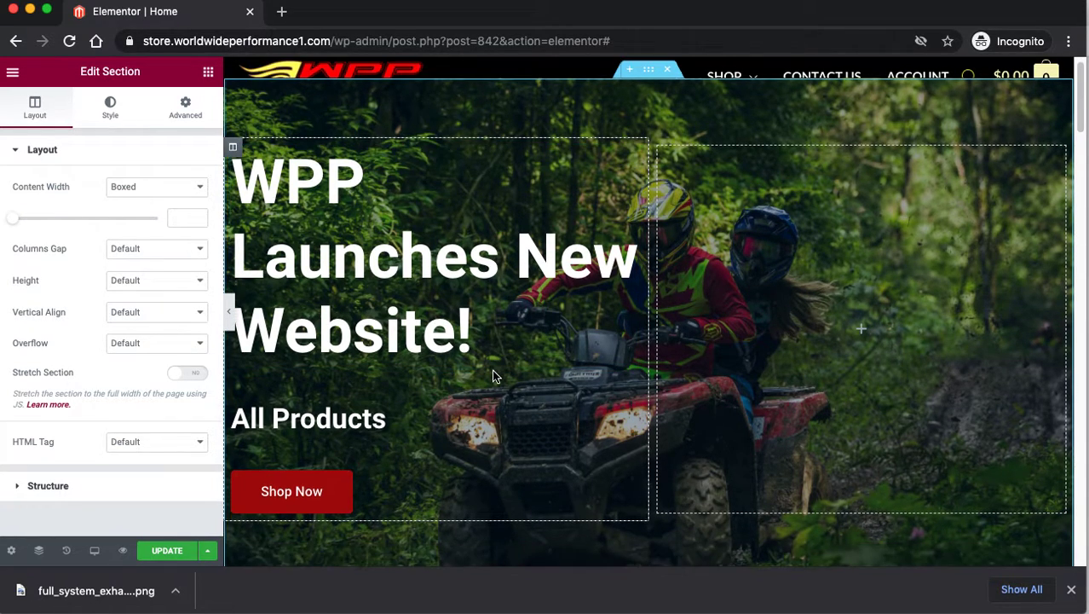
scroll(492, 375, "down", 3)
scroll(493, 375, "up", 4)
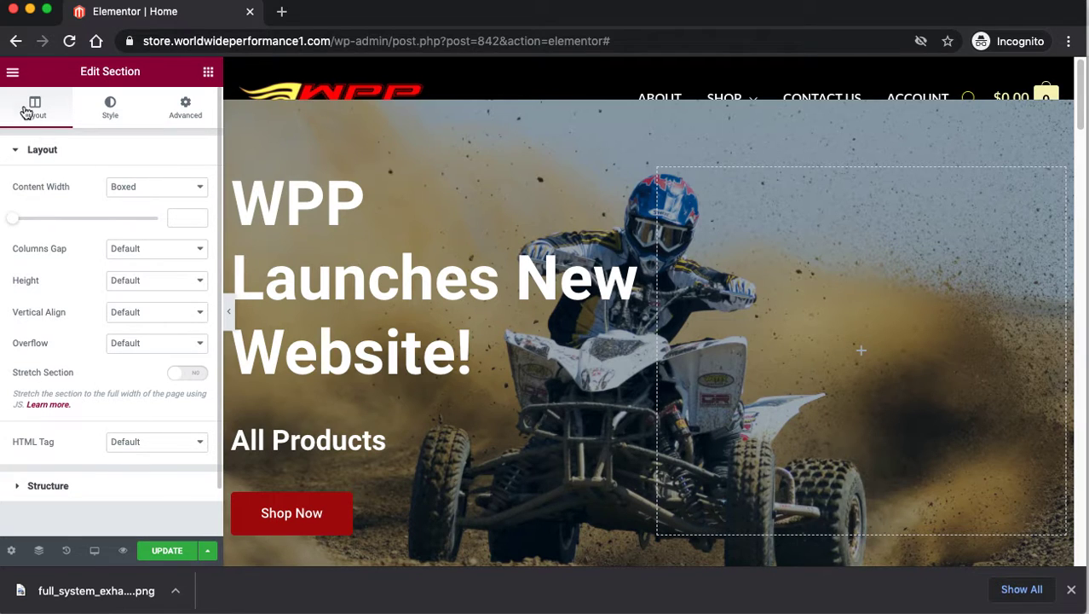
left_click(13, 73)
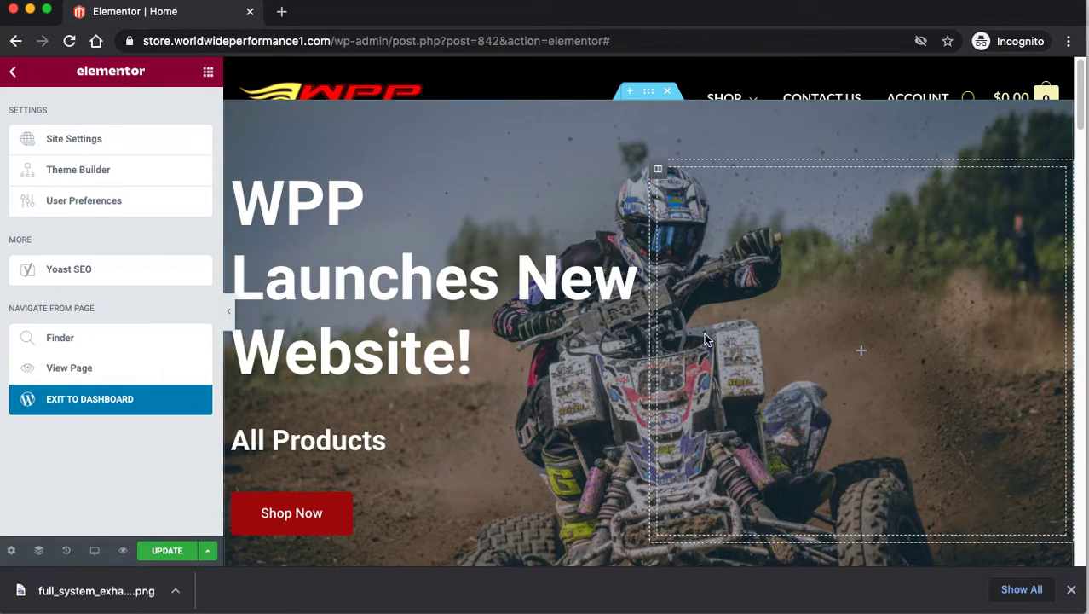
left_click(165, 394)
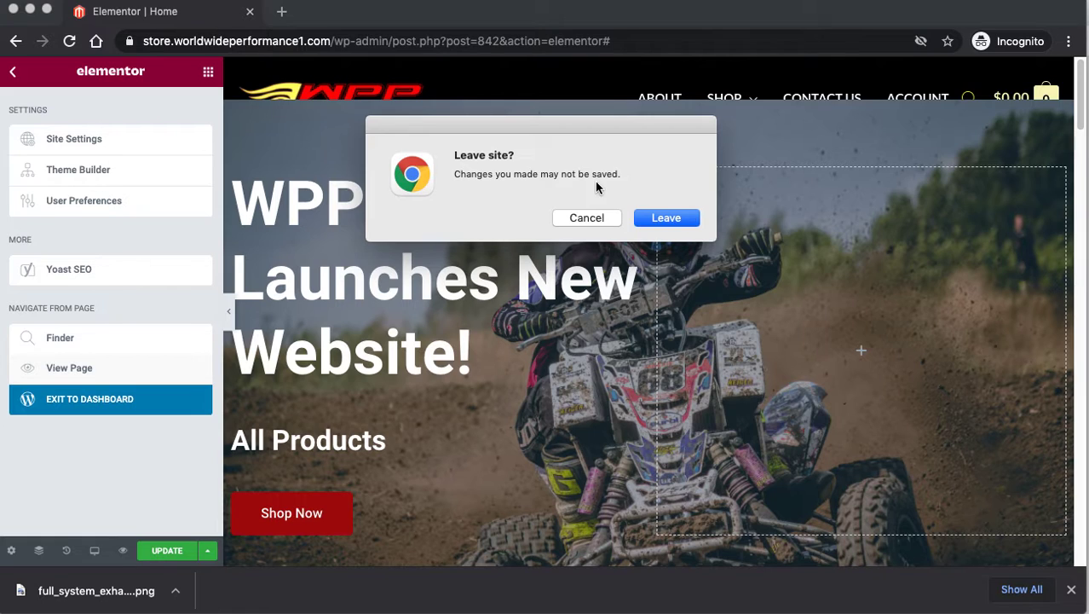
Confirm leaving and review the five Featured Products exhausts priced $375.00–$499.99 on the live home page.
left_click(661, 218)
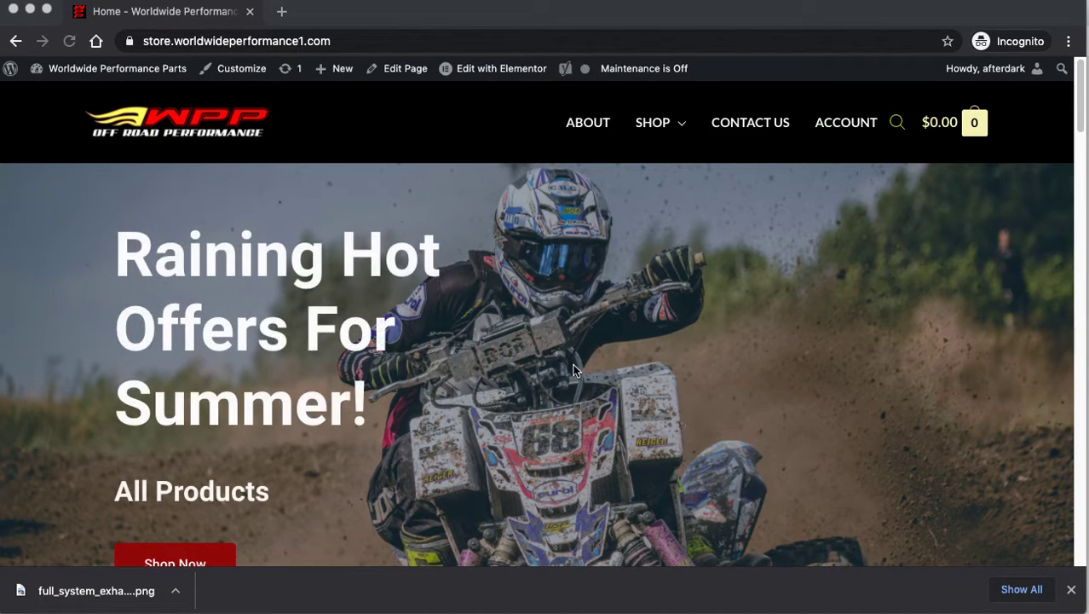
scroll(573, 370, "down", 5)
scroll(573, 371, "down", 7)
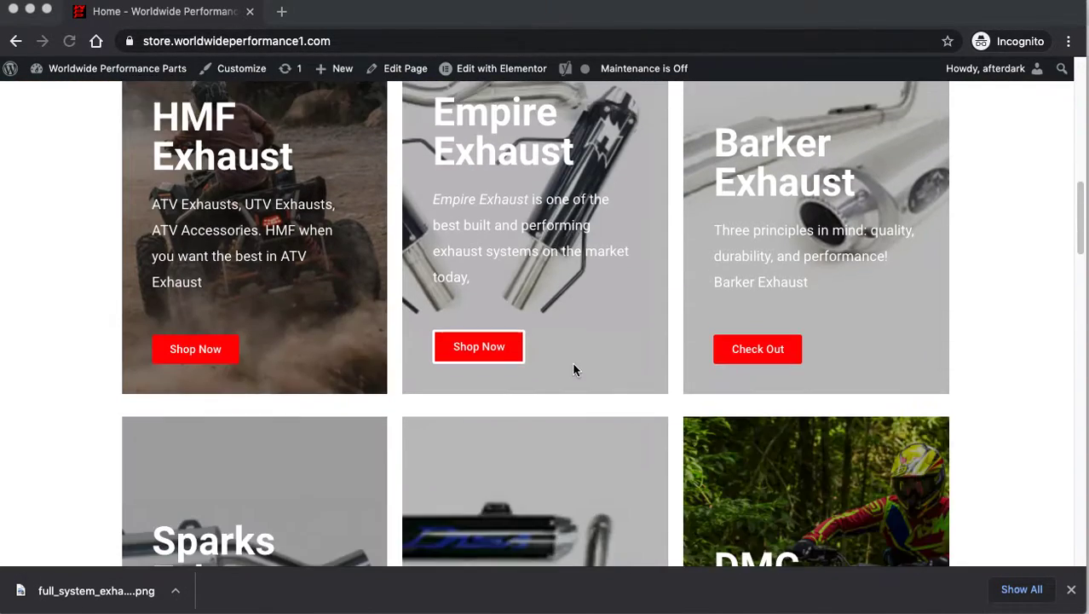
scroll(569, 363, "down", 10)
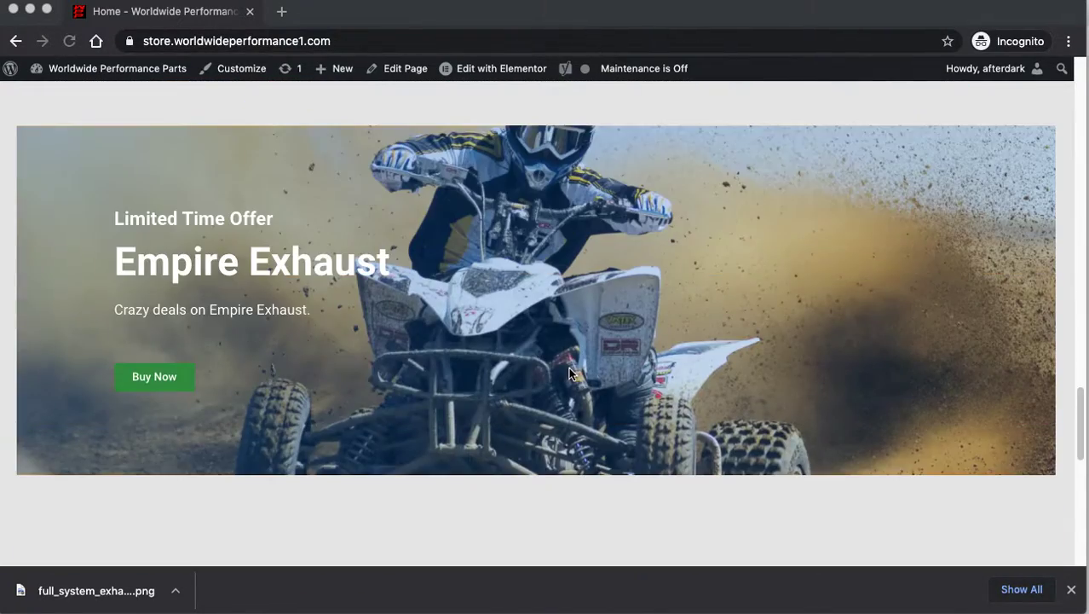
scroll(569, 367, "up", 13)
scroll(568, 366, "up", 7)
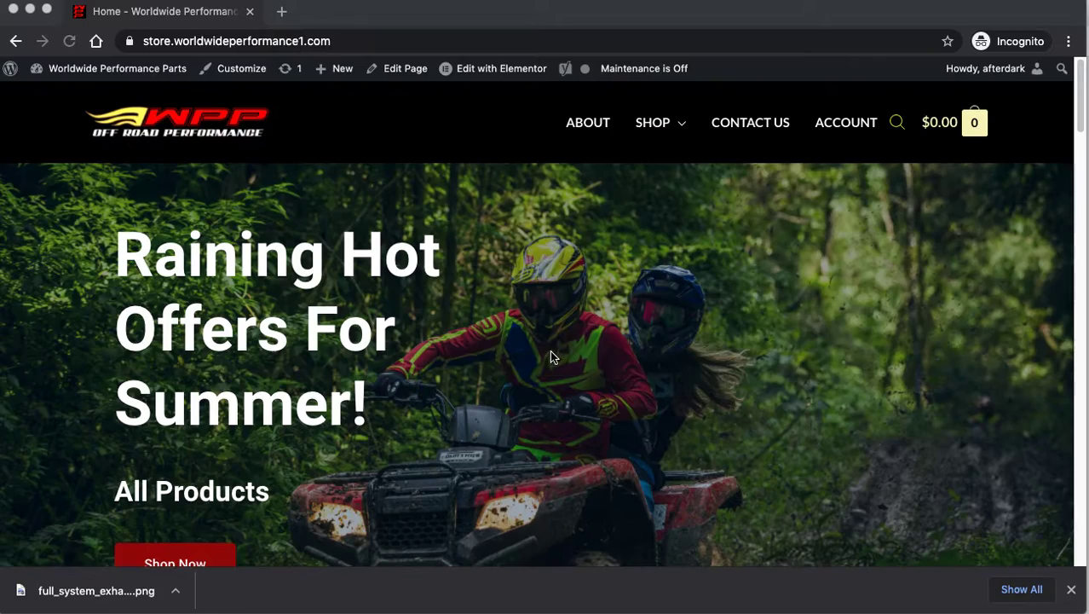
scroll(550, 350, "down", 10)
scroll(556, 367, "down", 8)
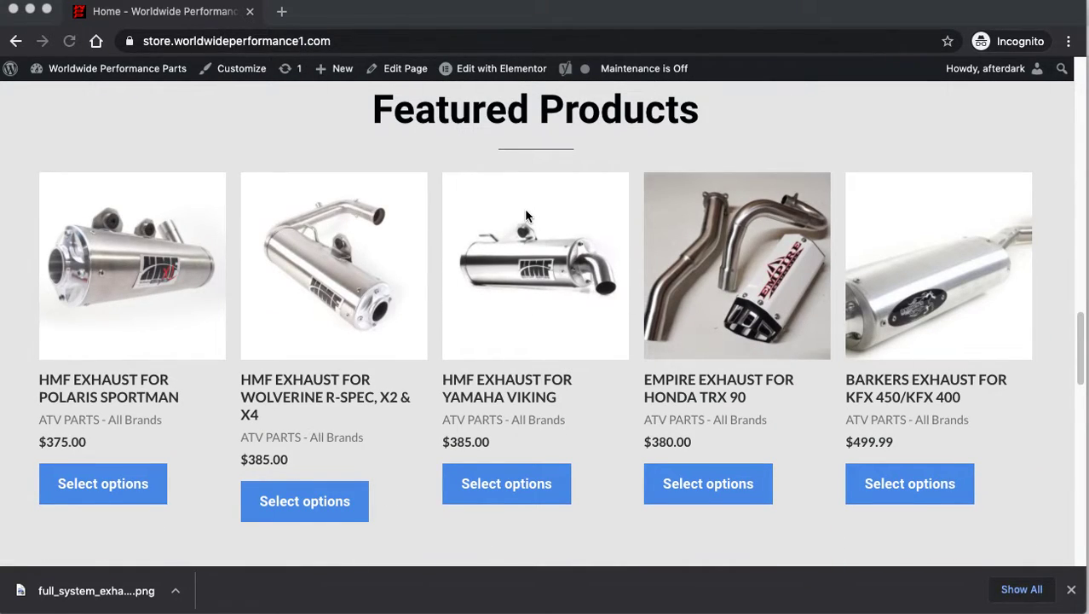
Switch to the WordPress admin window and open Products > Categories.
left_click(370, 140)
key("super+grave")
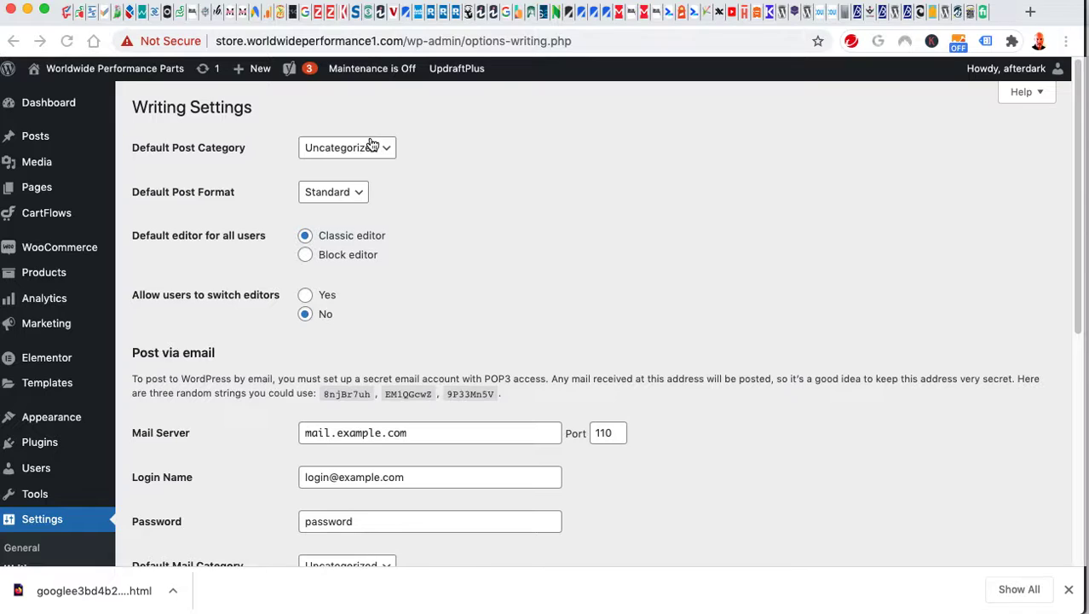
mouse_move(67, 254)
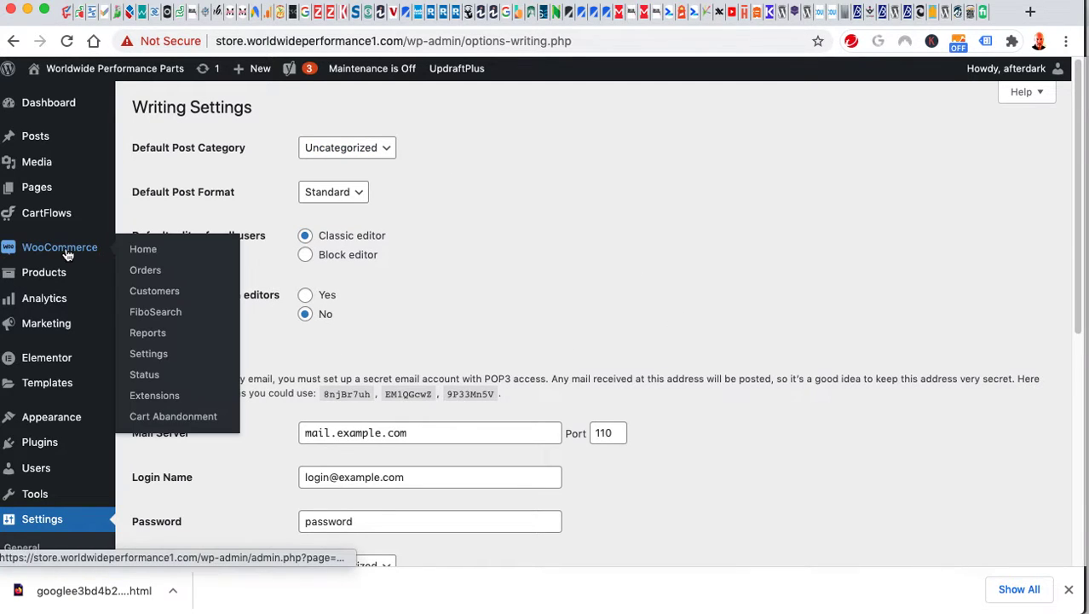
mouse_move(50, 282)
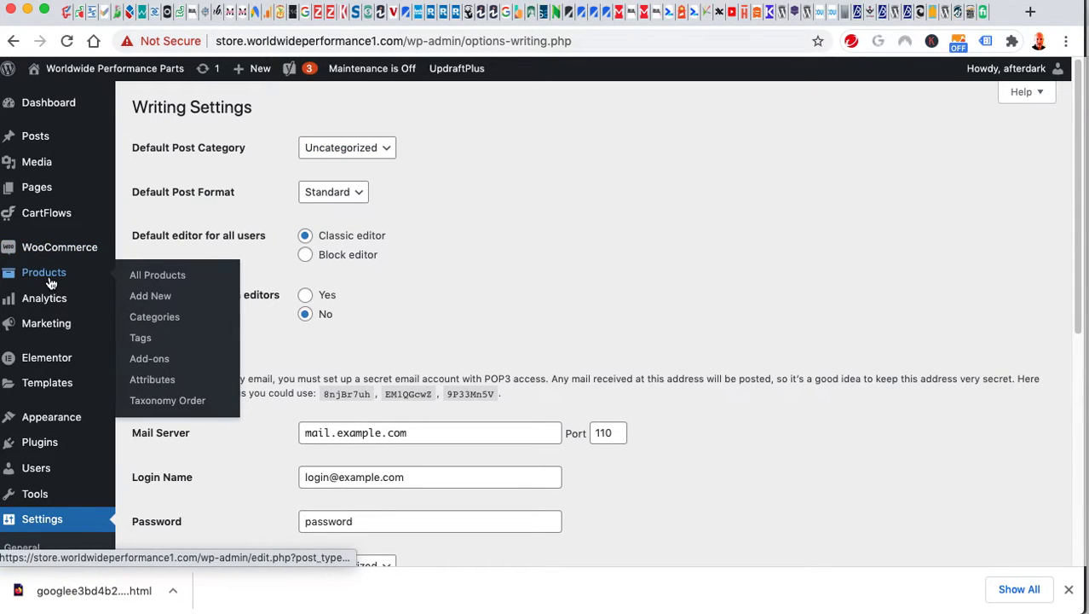
left_click(157, 322)
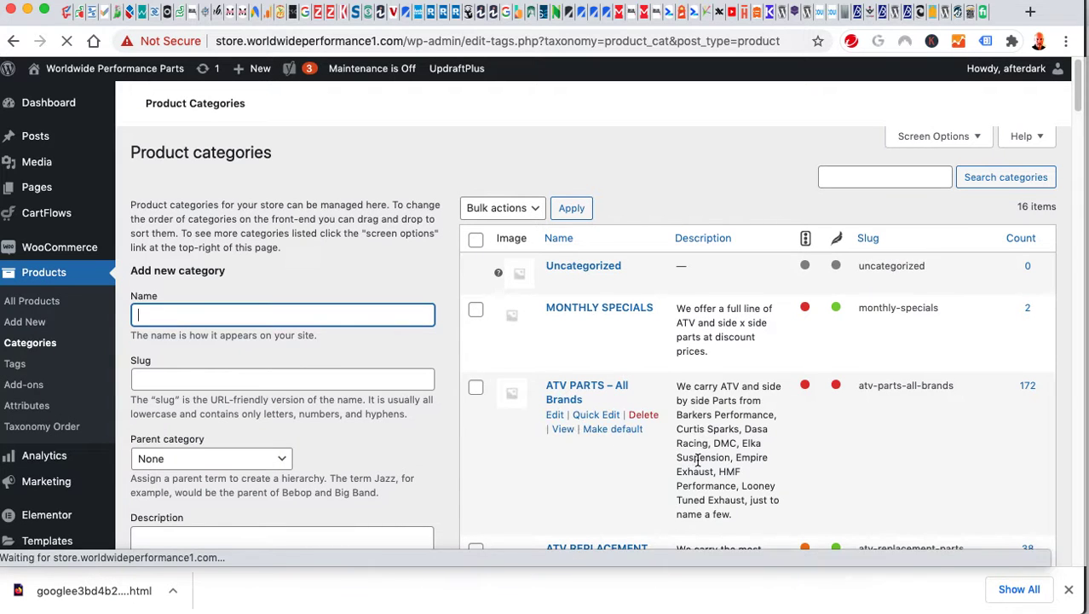
Scroll through the product categories, then open All Products showing 212 items.
scroll(644, 460, "down", 10)
scroll(710, 454, "down", 15)
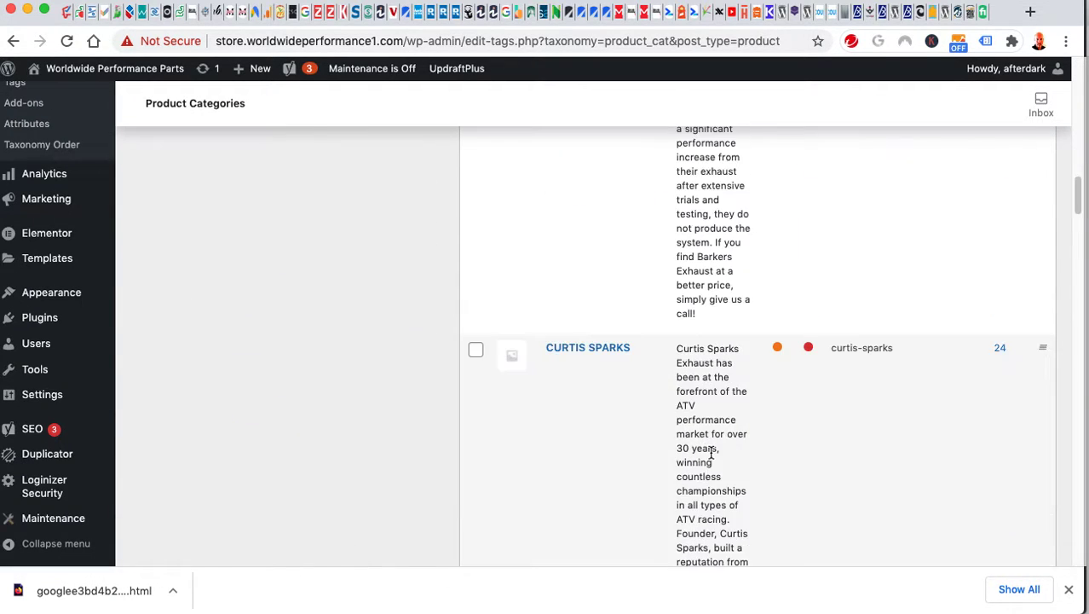
scroll(710, 453, "down", 15)
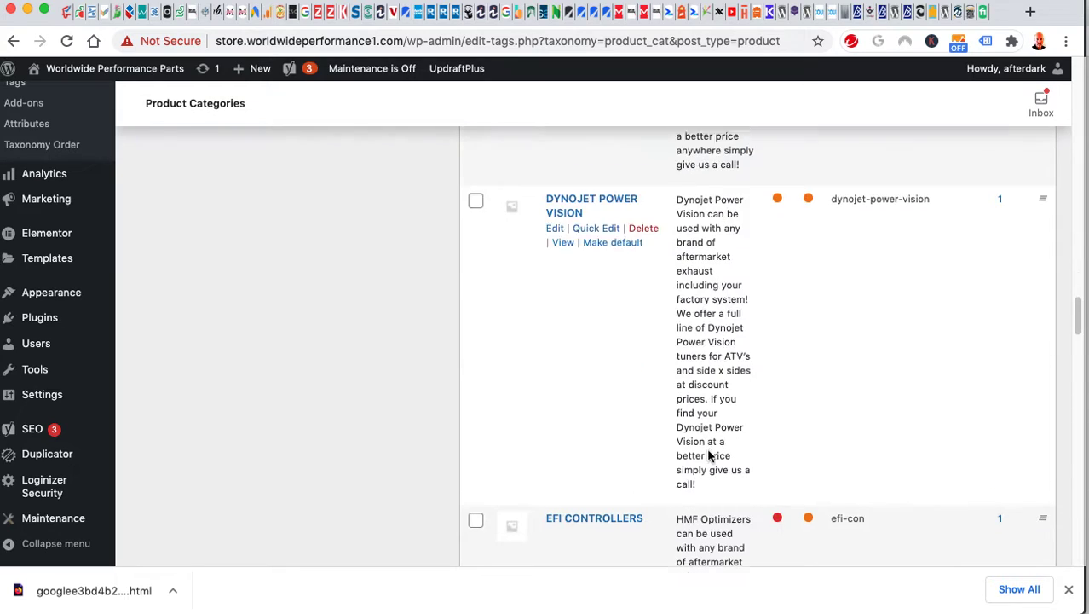
scroll(712, 448, "down", 3)
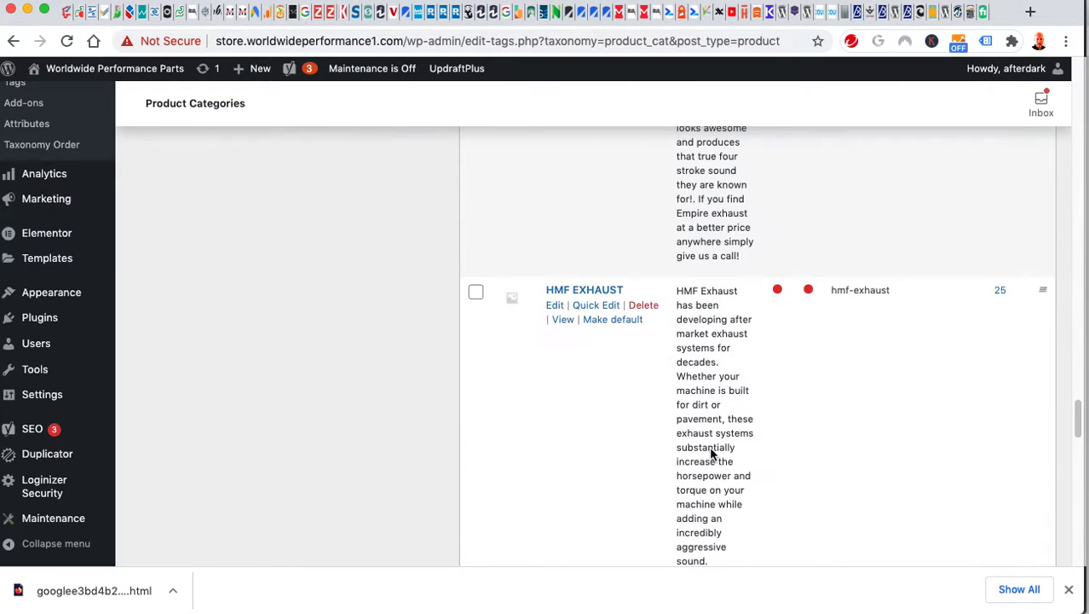
scroll(714, 452, "up", 15)
scroll(714, 452, "up", 20)
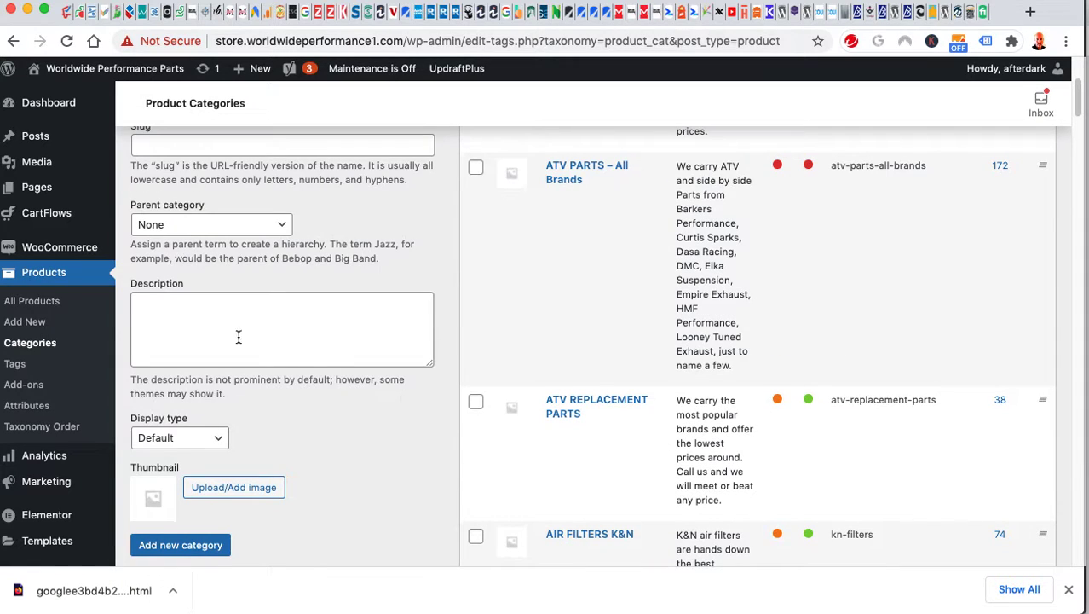
left_click(38, 278)
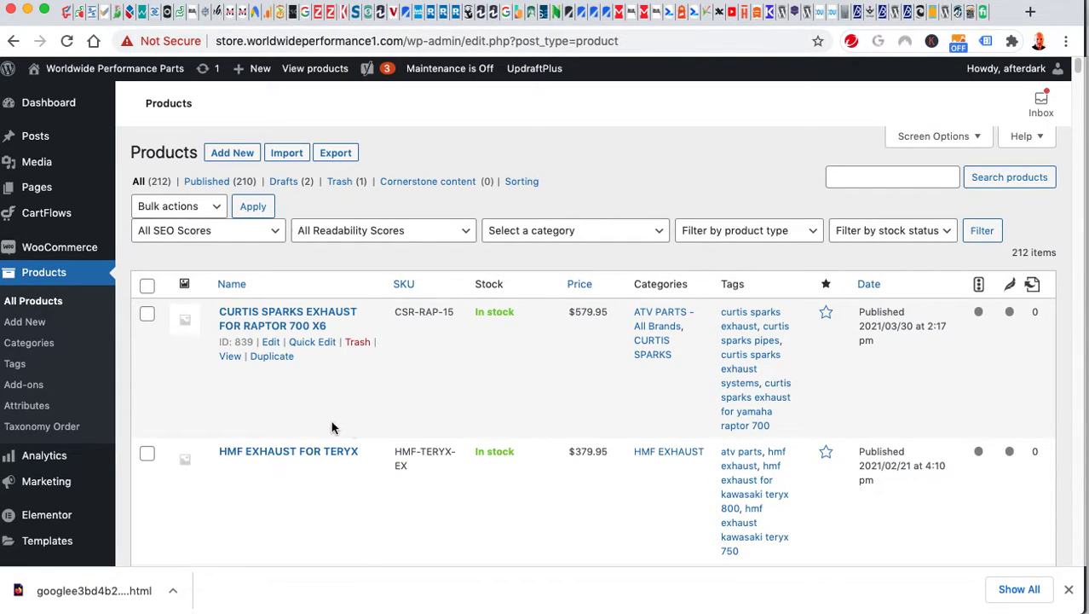
Toggle the featured star on HMF Exhaust for Yamaha YXZ 1000R, then return to the storefront window.
scroll(366, 421, "down", 10)
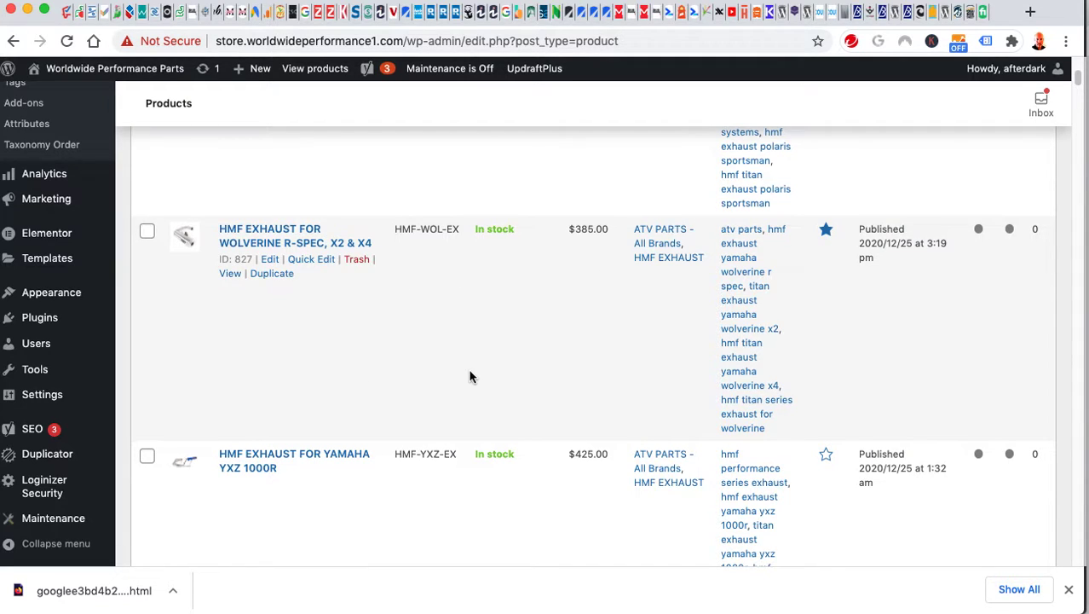
scroll(470, 375, "down", 3)
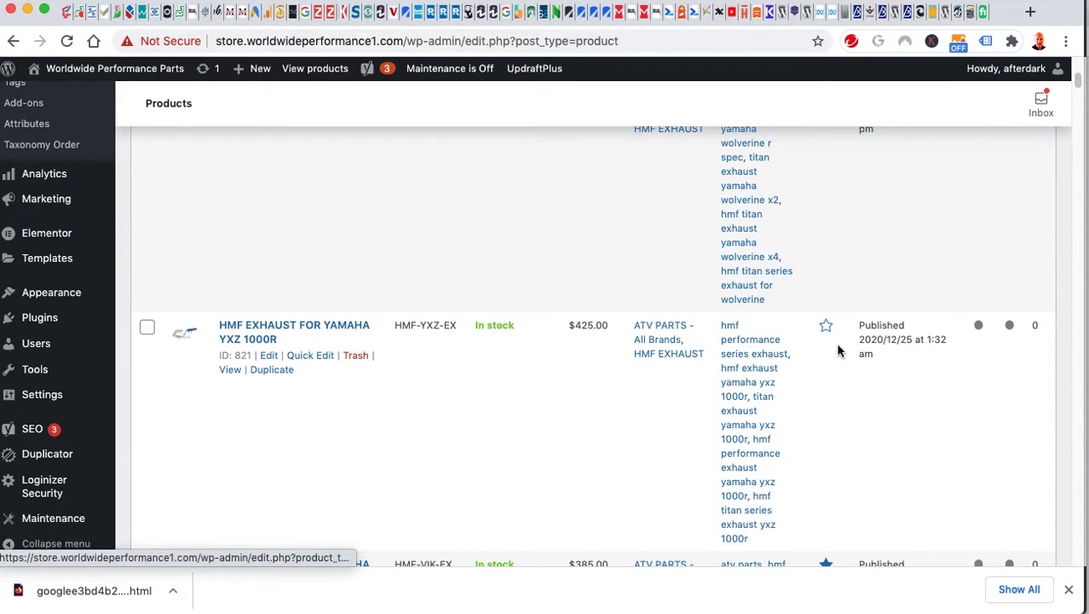
left_click(827, 327)
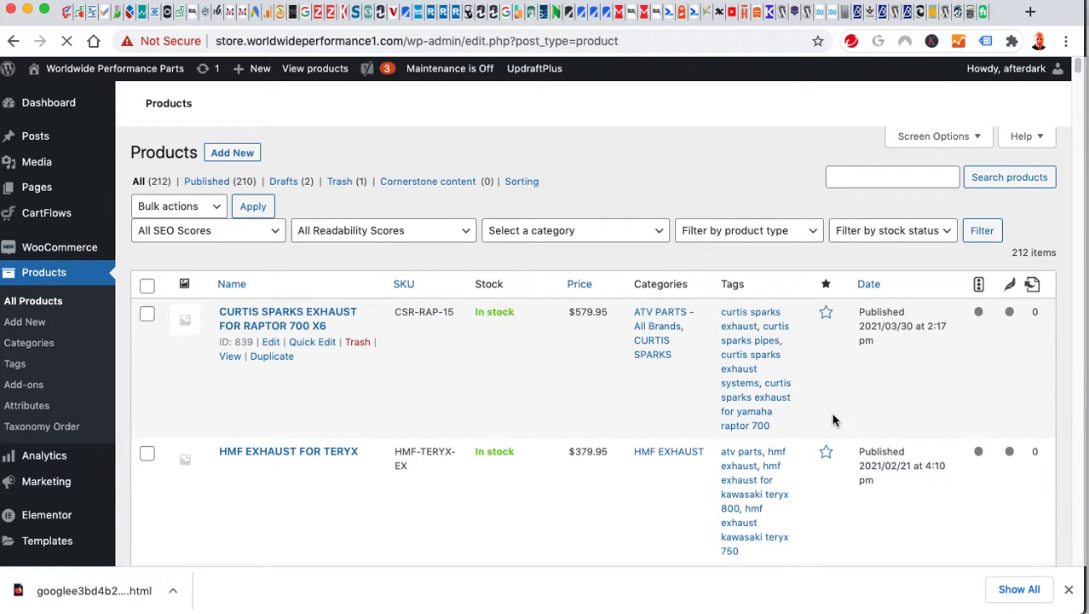
scroll(833, 418, "down", 10)
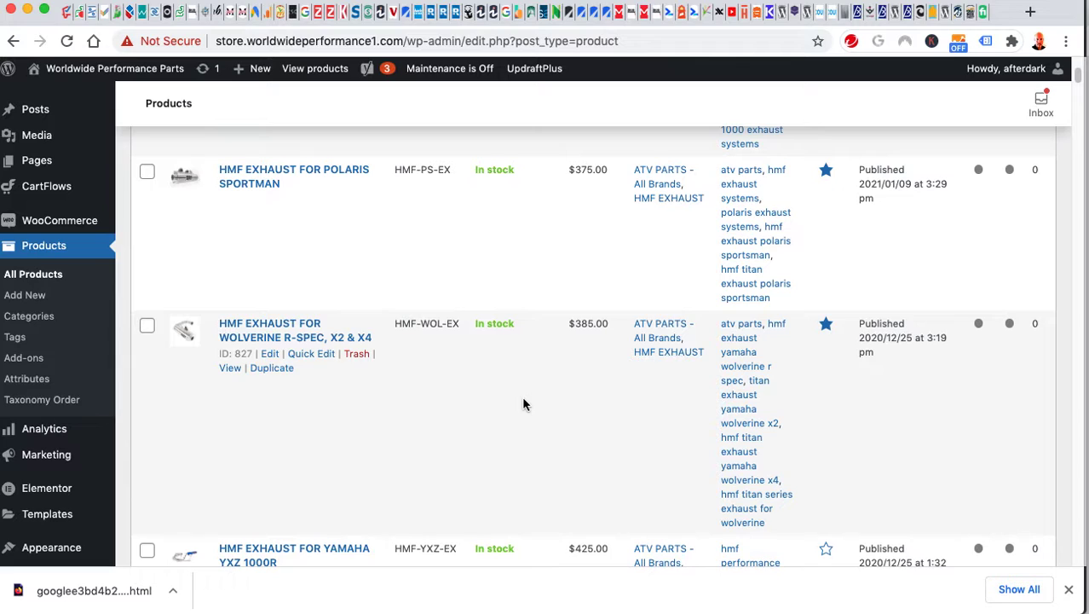
key("super+Tab")
key("super+shift+Tab")
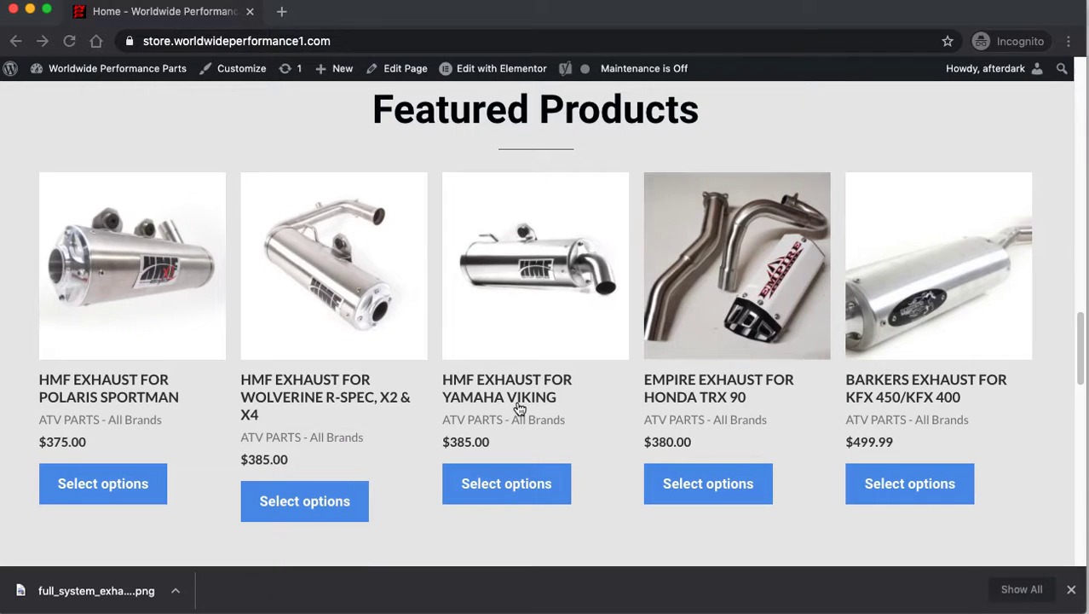
Reload the storefront, dismiss the Elementor Finder, and recheck the Featured Products section.
key("super+e")
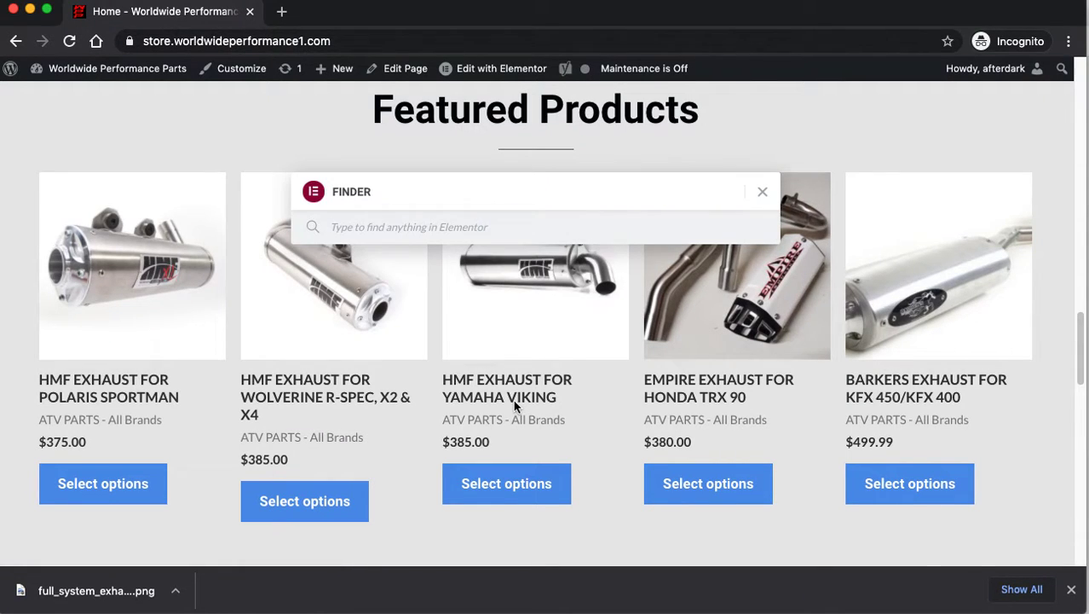
left_click(759, 194)
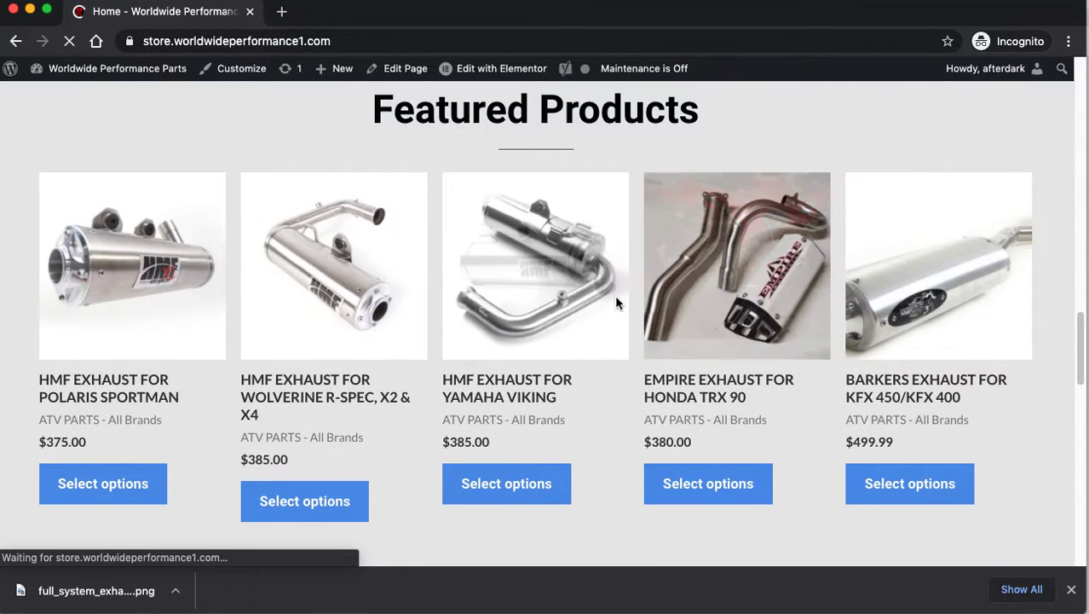
scroll(615, 311, "down", 5)
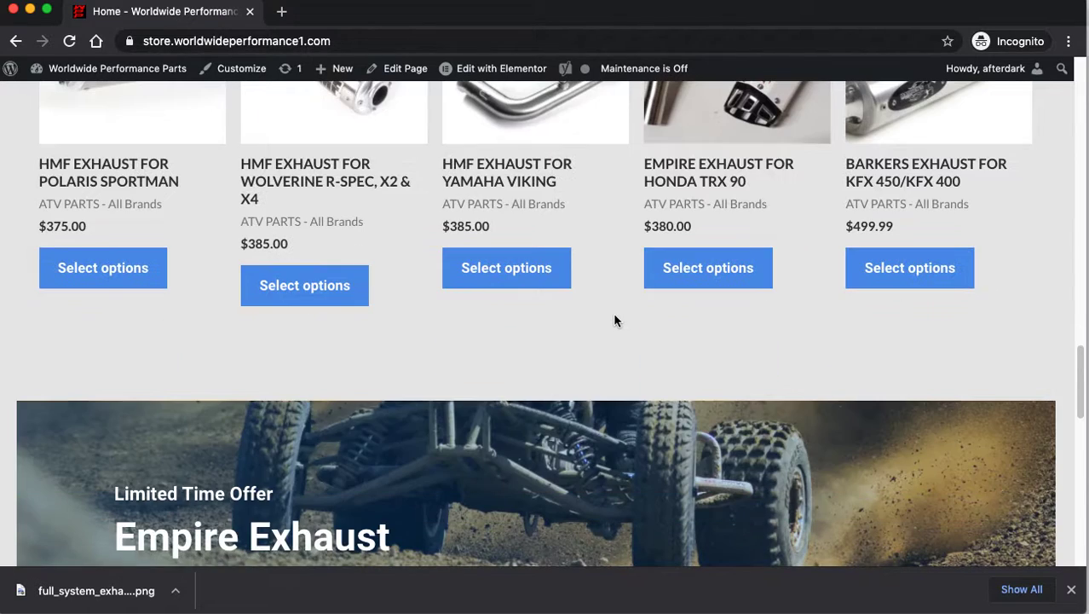
scroll(615, 320, "up", 3)
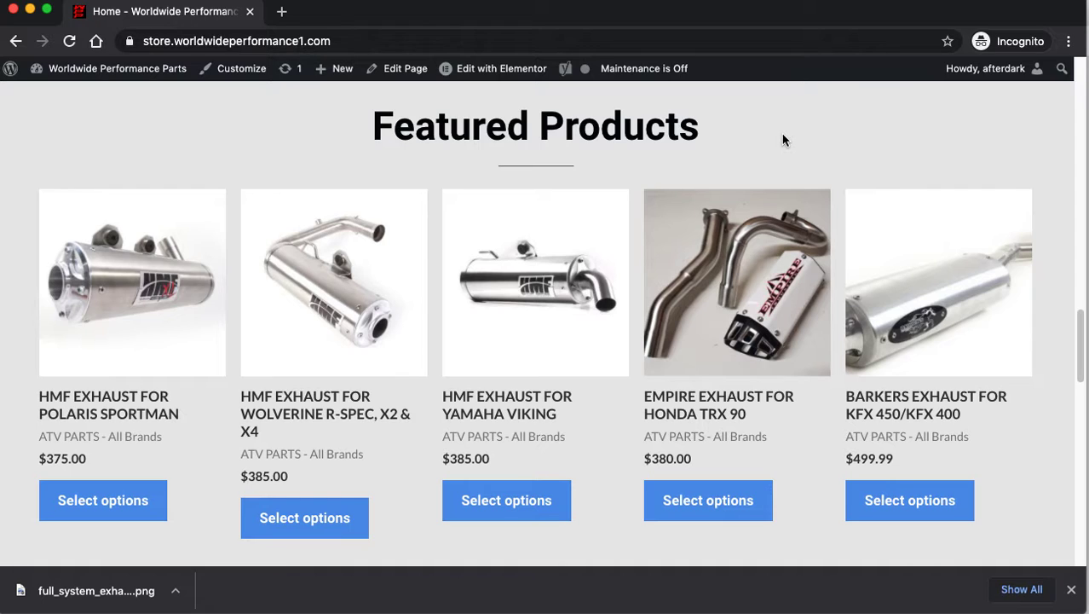
key("super+Tab")
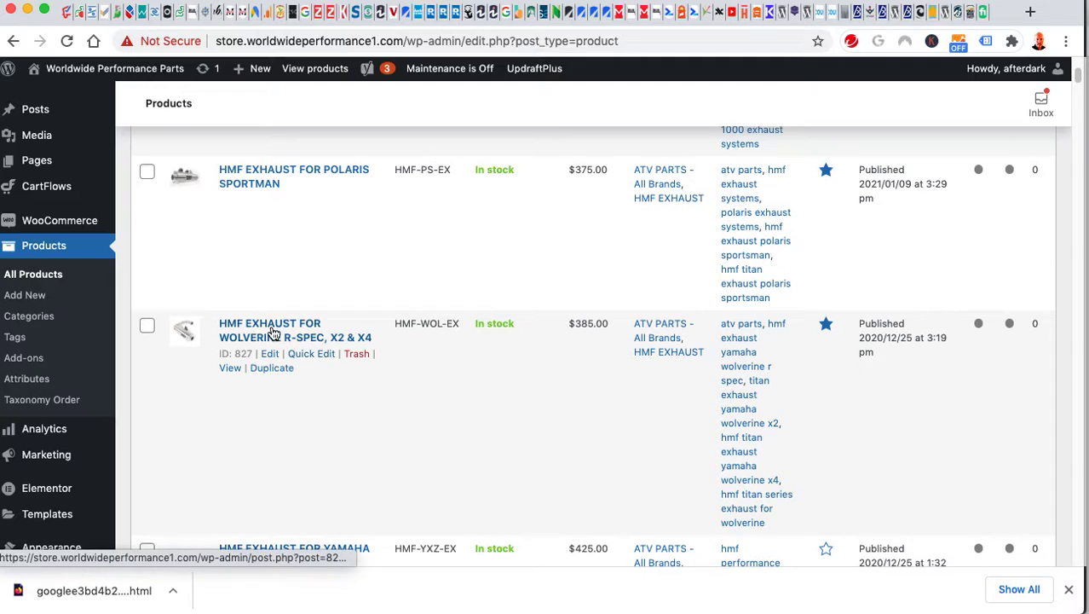
Star HMF Exhaust for Brute Force as featured in the Products list.
key("super+Tab")
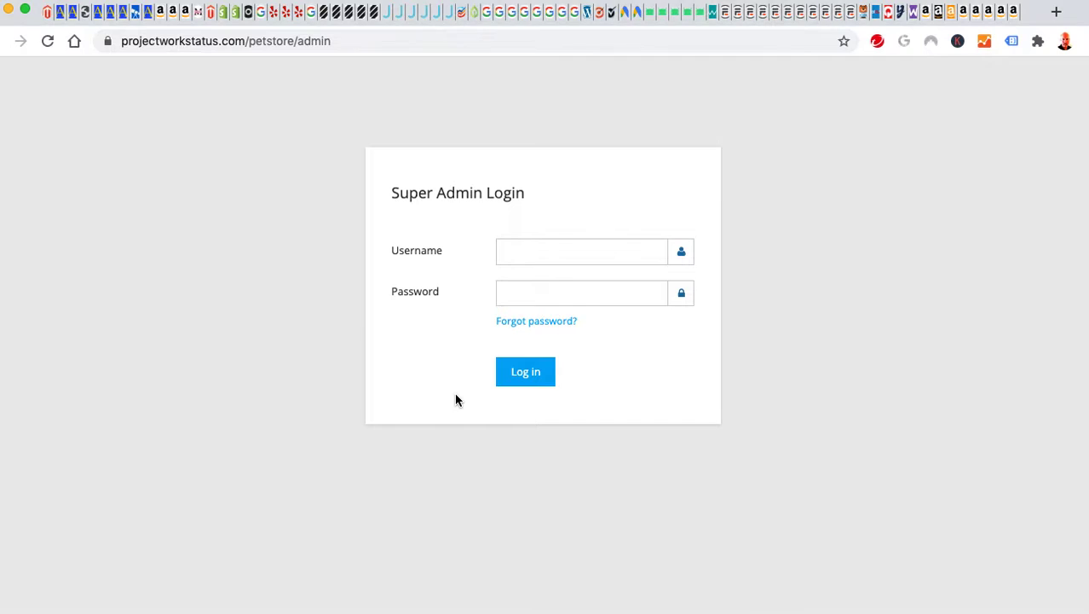
key("super+grave")
key("super+grave")
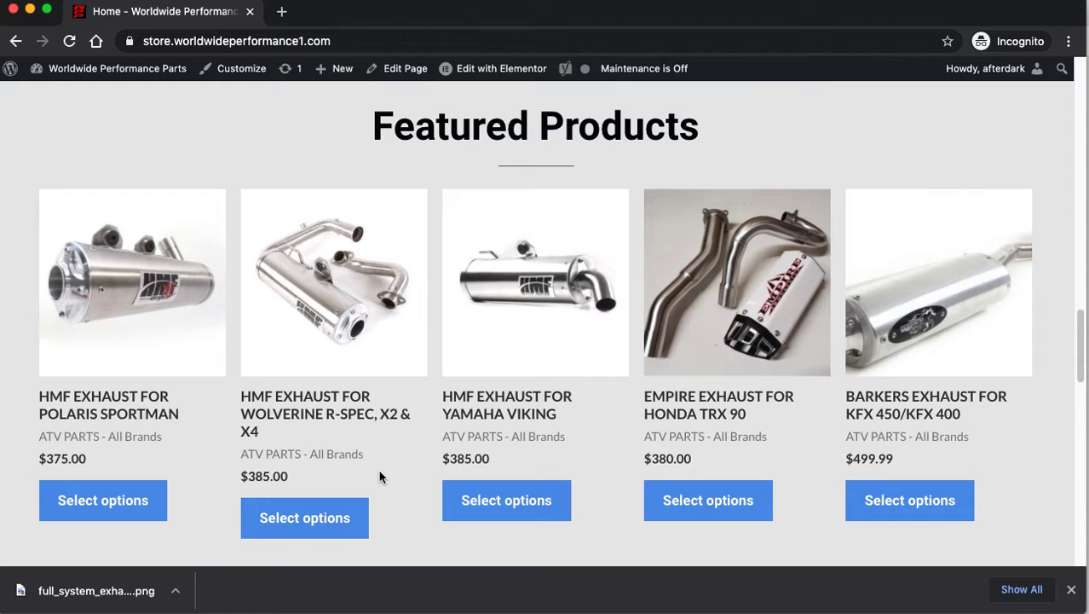
key("super+grave")
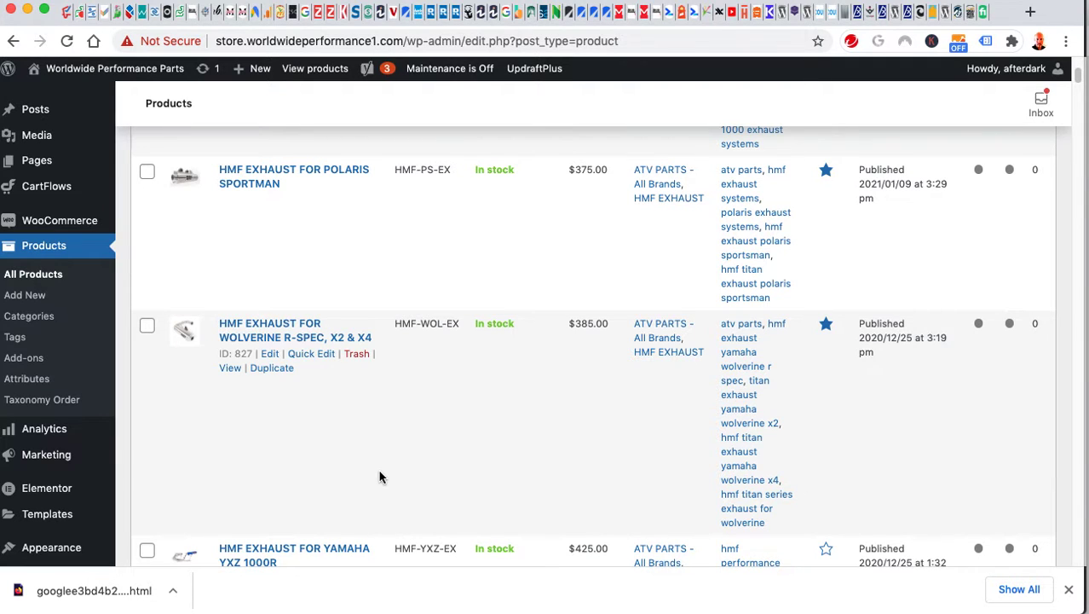
scroll(415, 433, "down", 3)
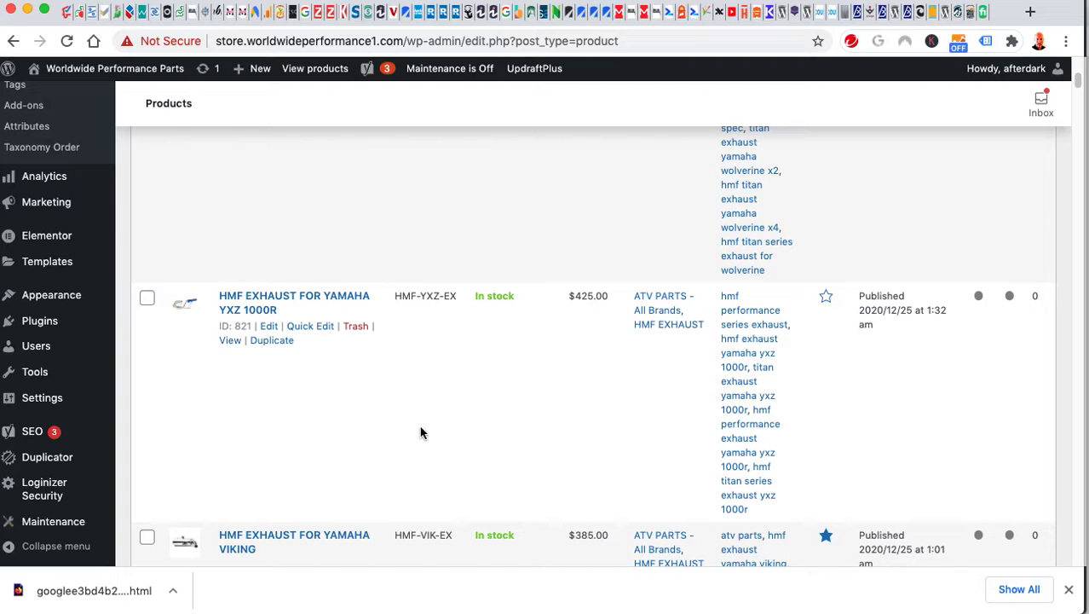
scroll(420, 433, "down", 3)
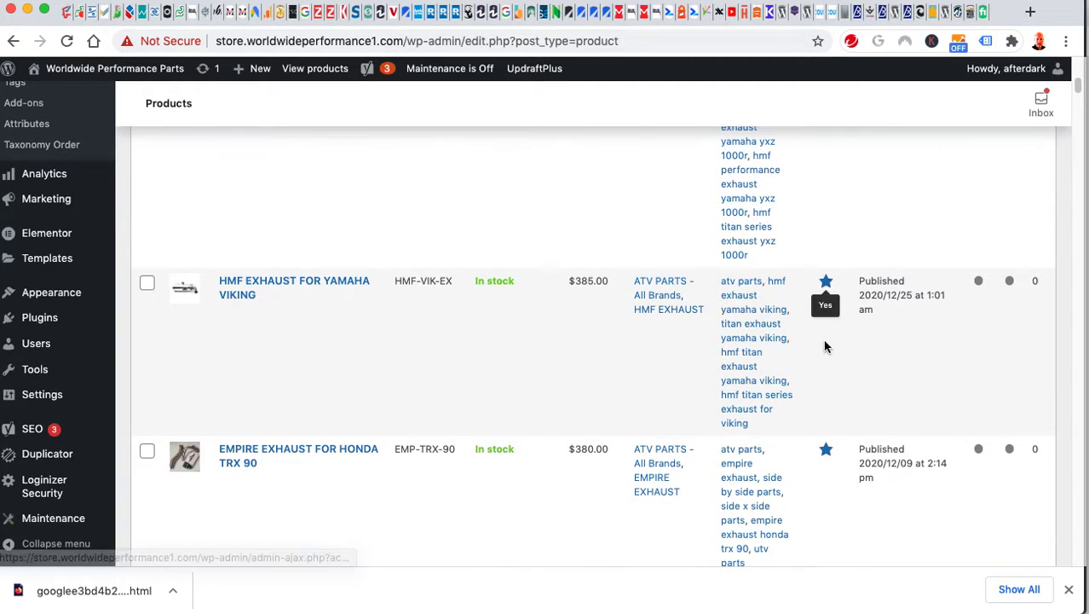
scroll(532, 498, "down", 5)
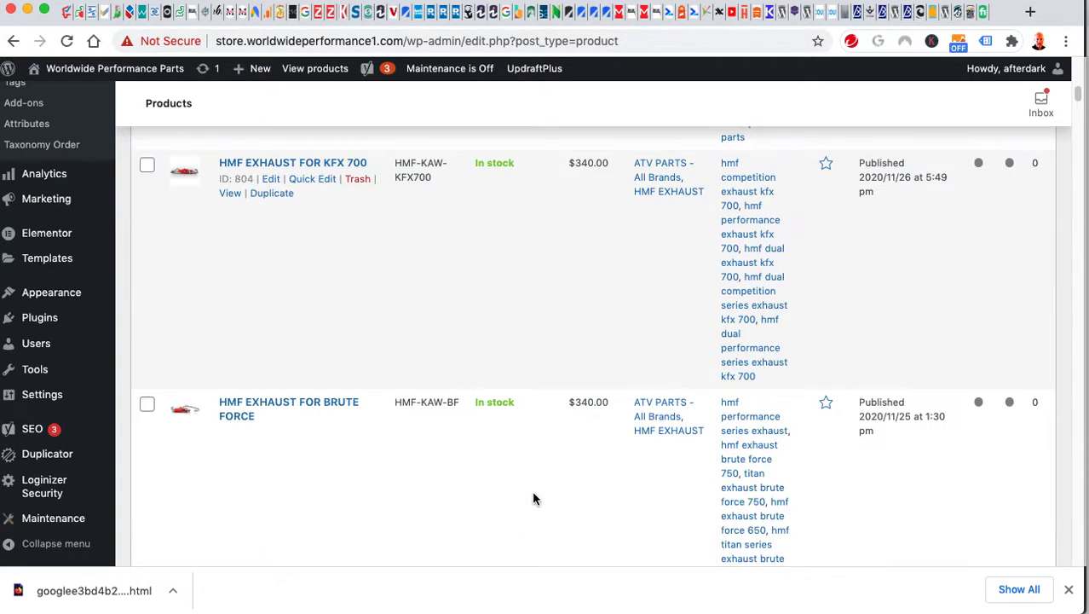
scroll(532, 497, "down", 1)
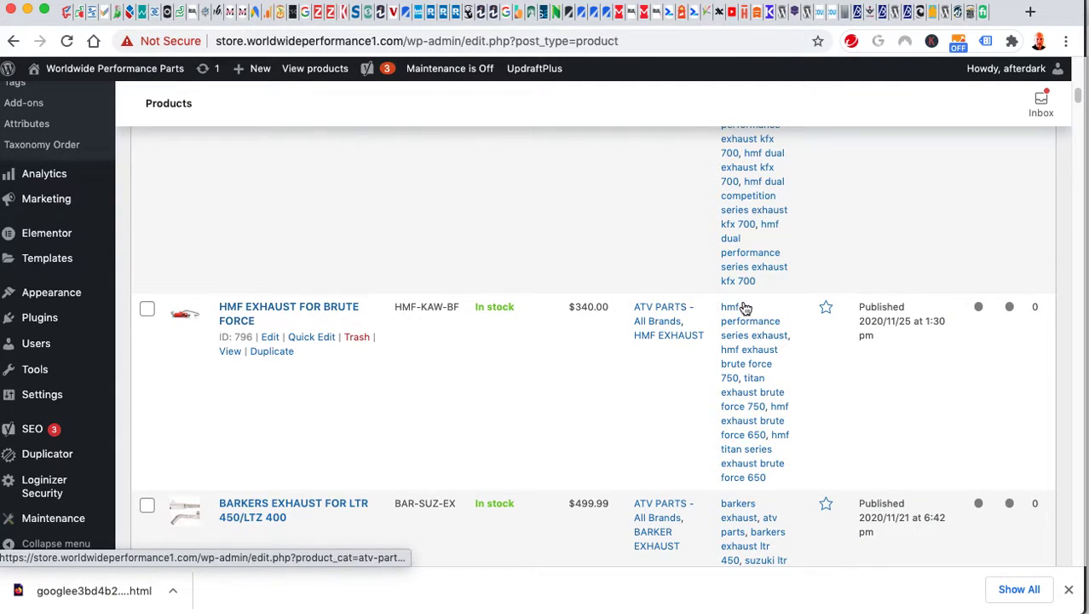
left_click(826, 310)
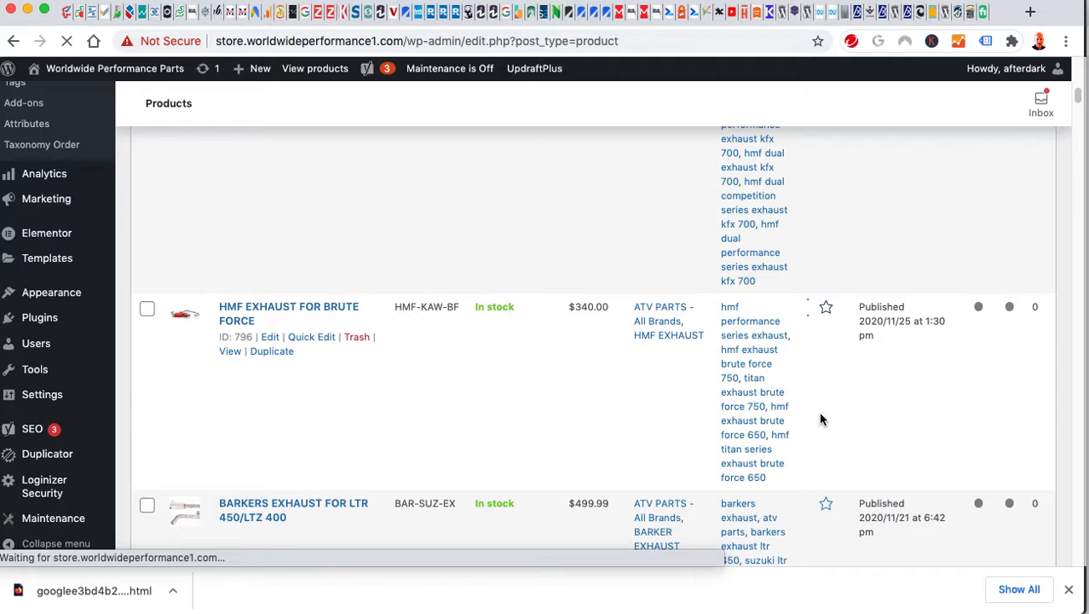
Scroll through the Products list to check it, then switch to the live storefront window.
scroll(834, 431, "down", 4)
scroll(834, 435, "down", 5)
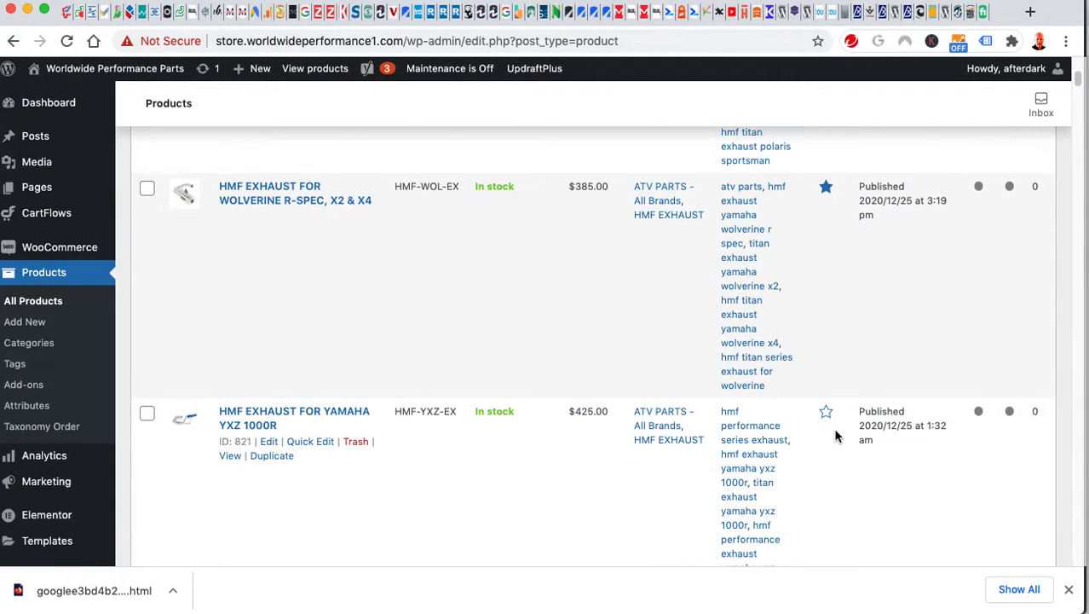
scroll(835, 435, "down", 3)
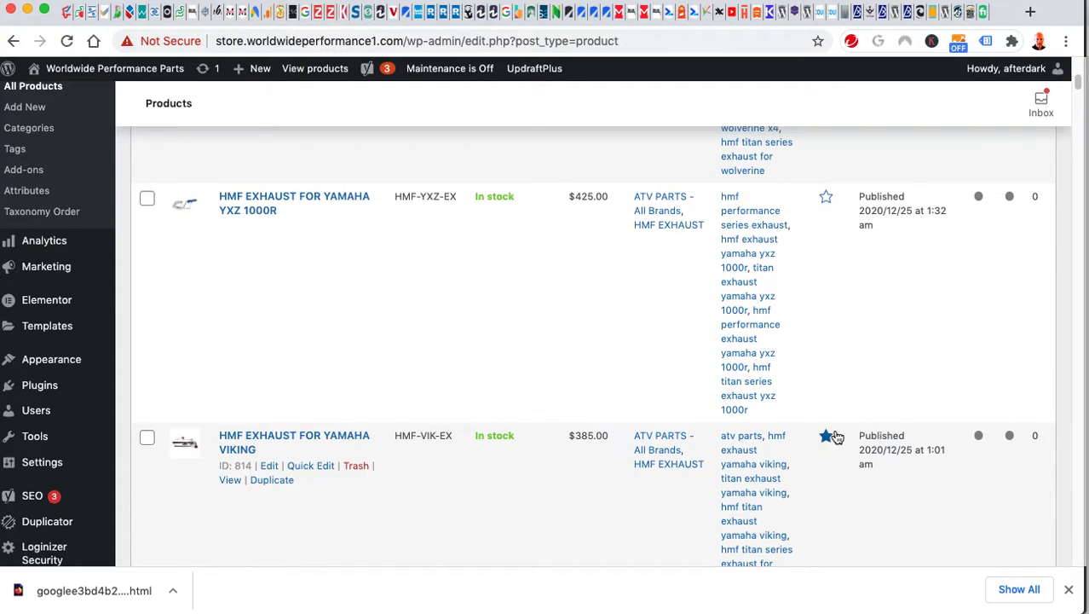
scroll(835, 435, "down", 4)
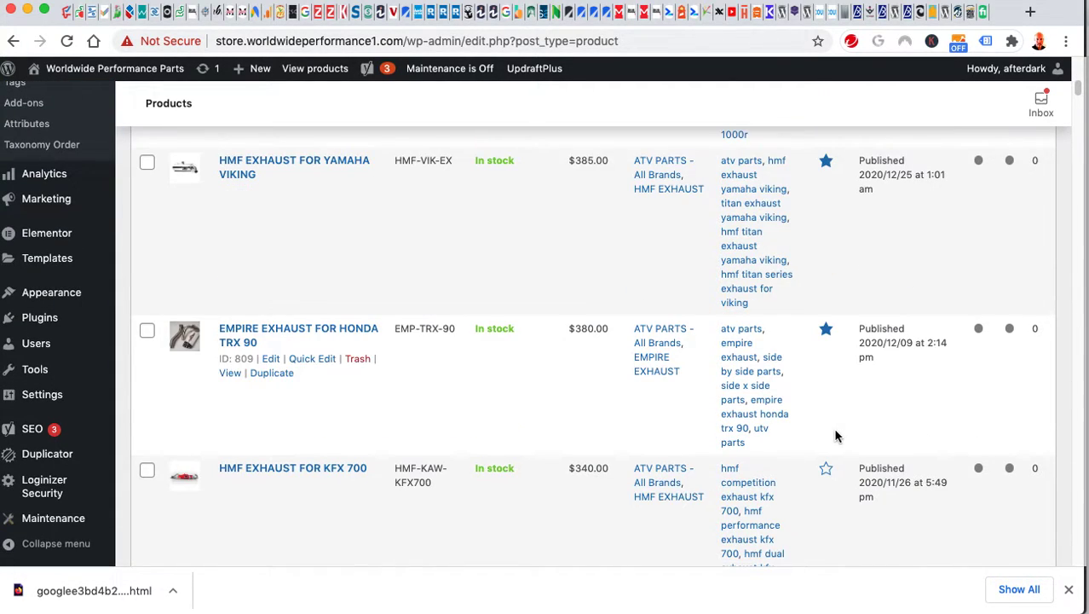
scroll(835, 435, "down", 2)
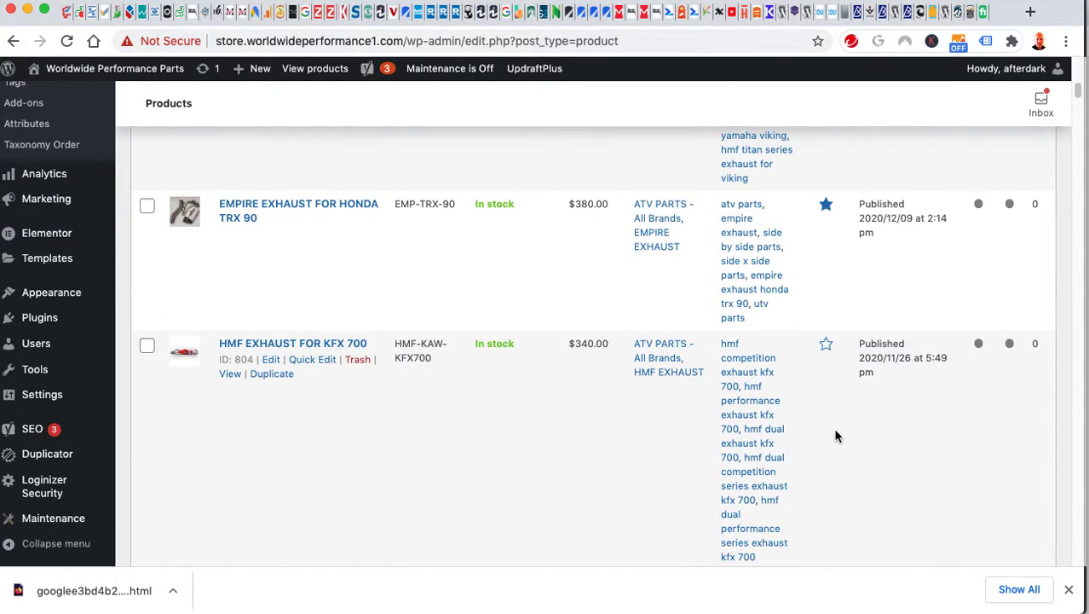
scroll(835, 436, "down", 2)
scroll(835, 435, "down", 1)
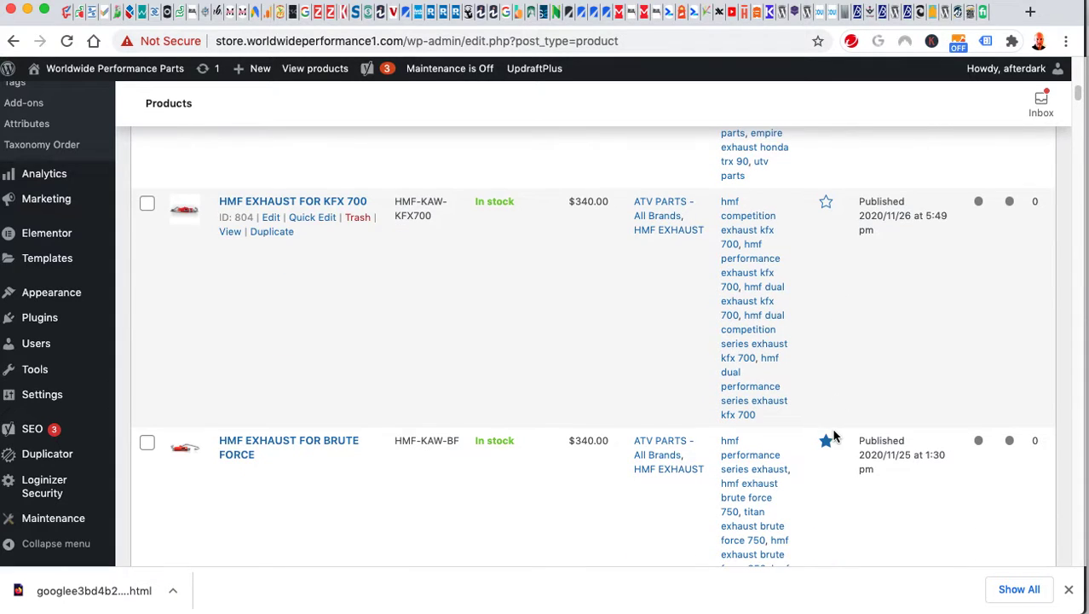
key("super+grave")
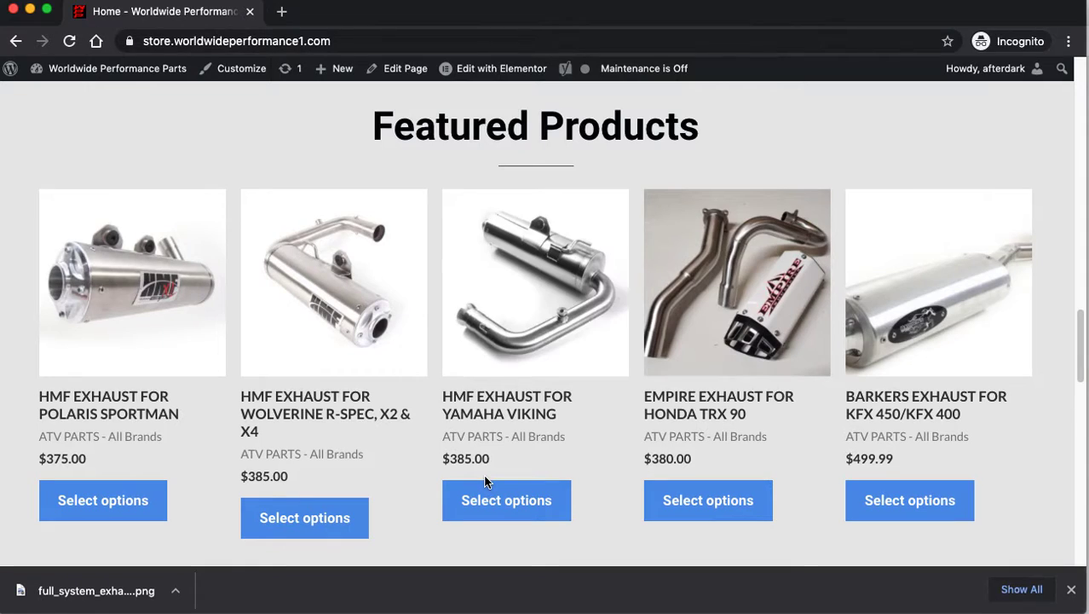
Reload the storefront and scan the Featured Products grid for HMF Exhaust for Brute Force.
left_click(488, 484)
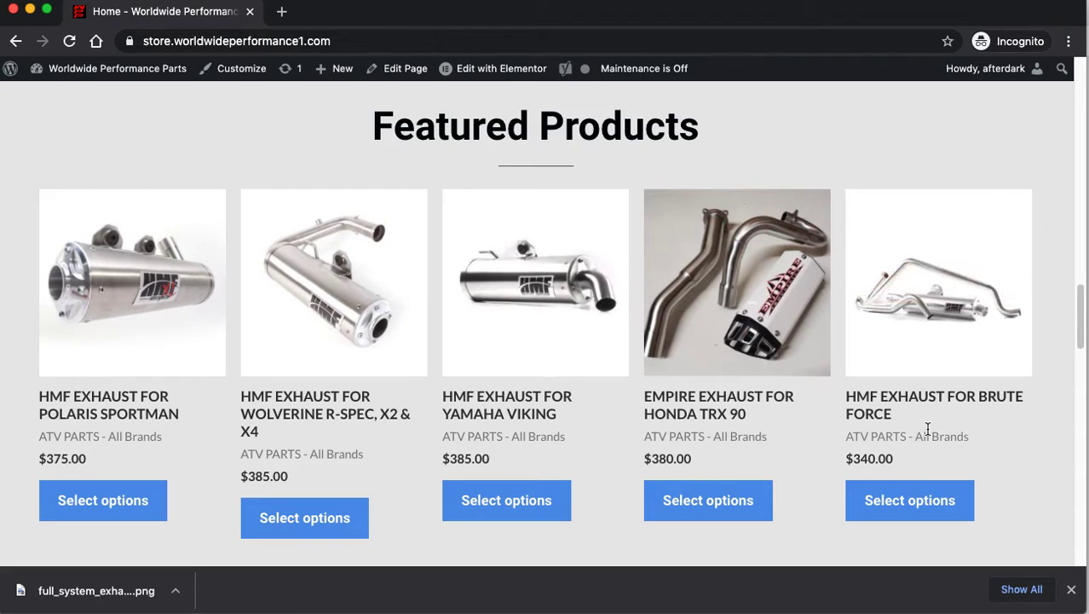
scroll(942, 423, "down", 5)
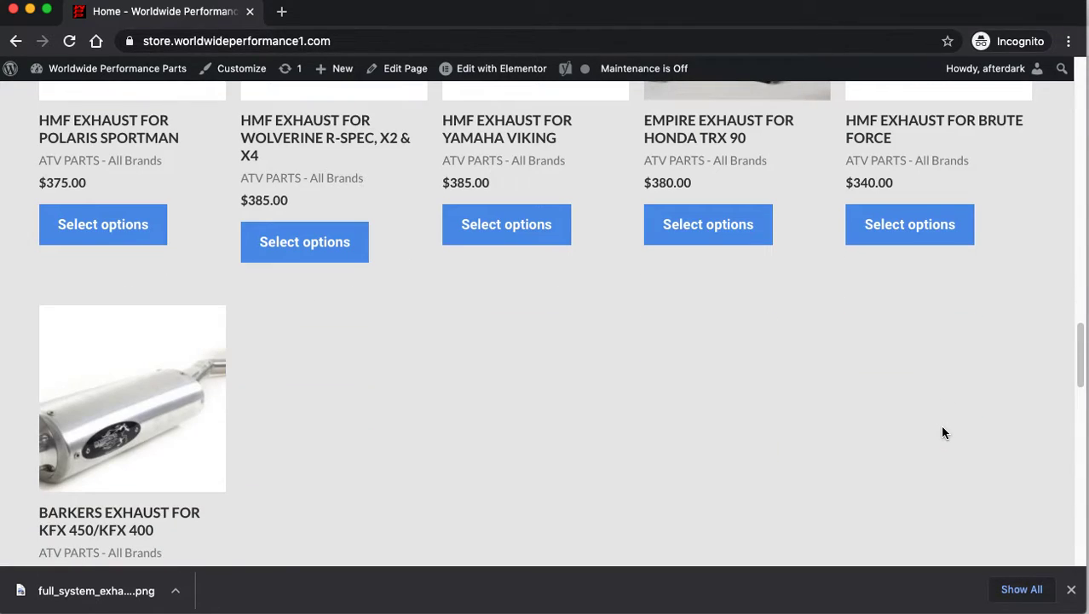
scroll(268, 430, "down", 2)
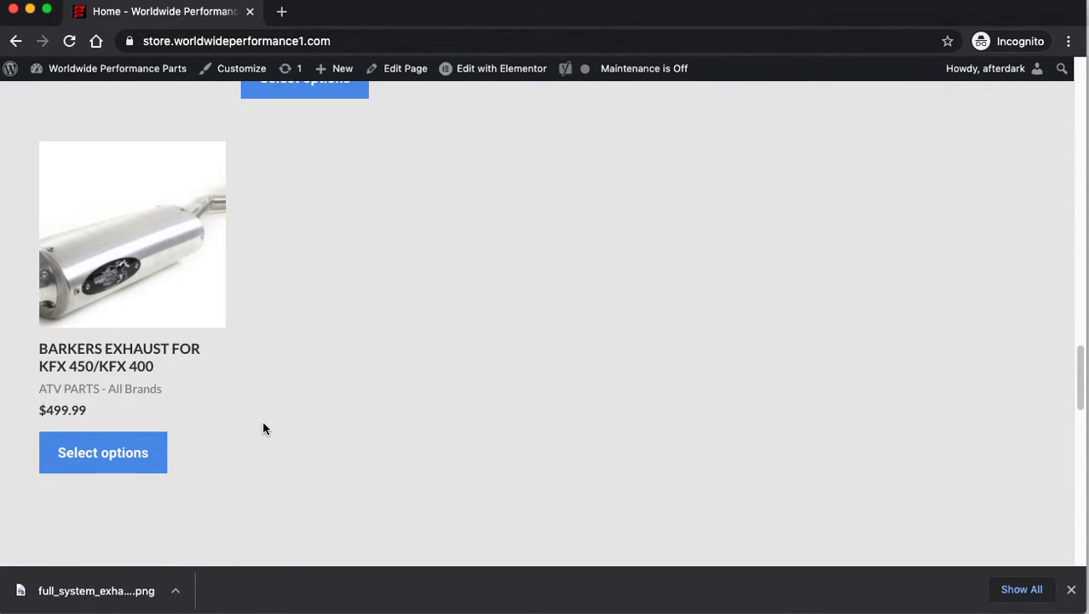
scroll(256, 413, "up", 2)
scroll(255, 418, "up", 4)
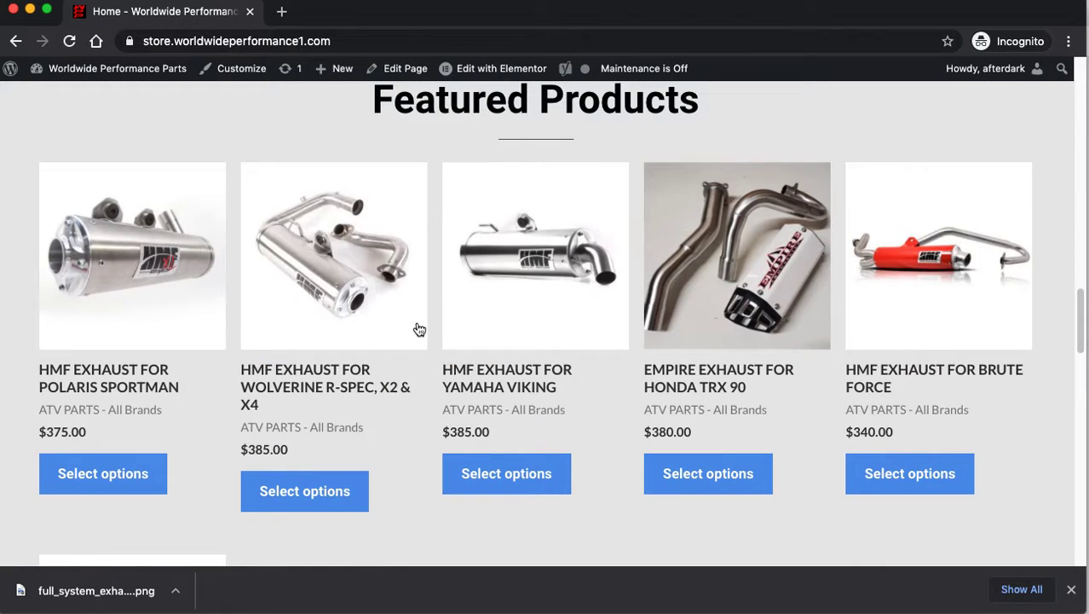
scroll(456, 505, "down", 5)
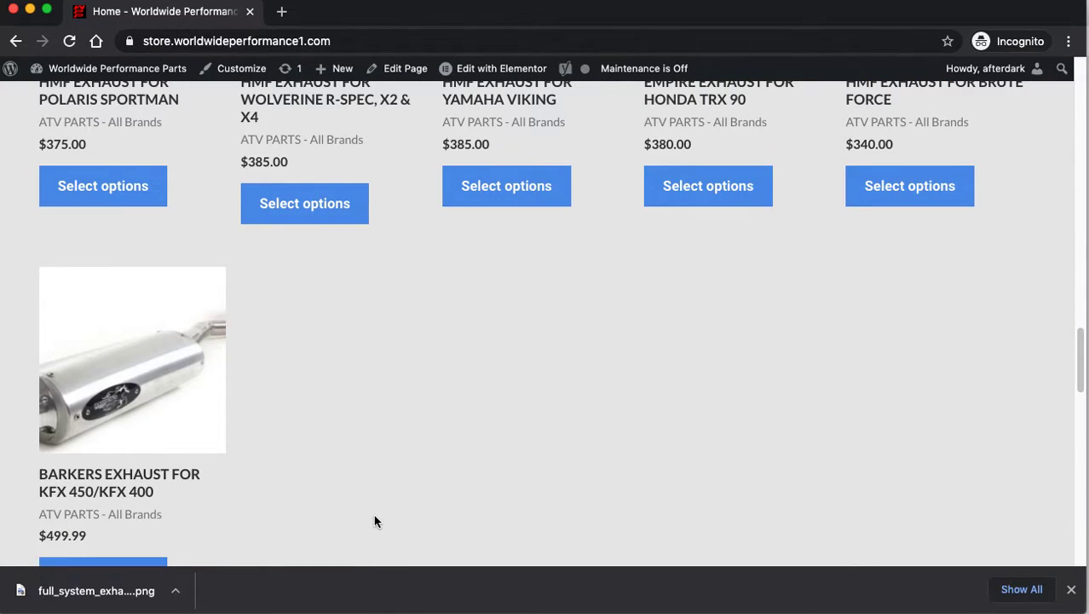
scroll(575, 367, "down", 2)
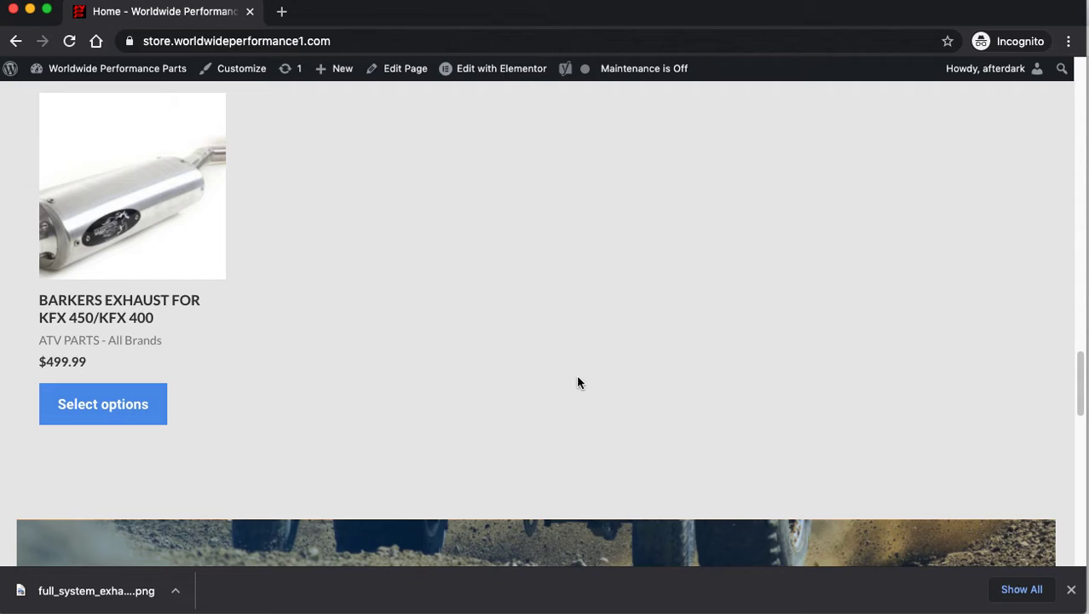
scroll(581, 405, "up", 2)
scroll(581, 409, "down", 9)
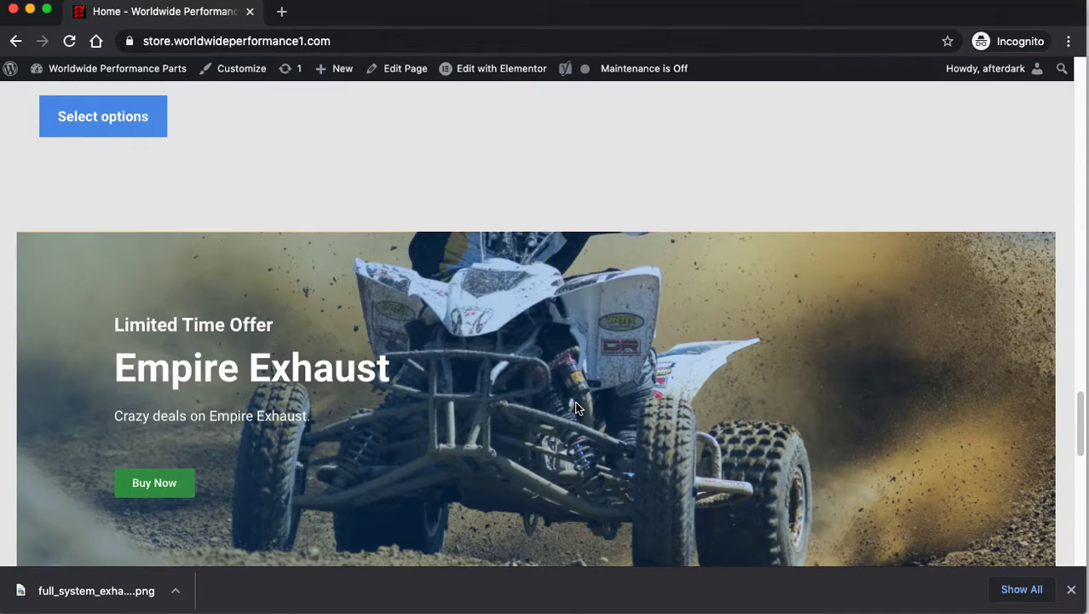
scroll(576, 410, "up", 1)
scroll(576, 410, "up", 20)
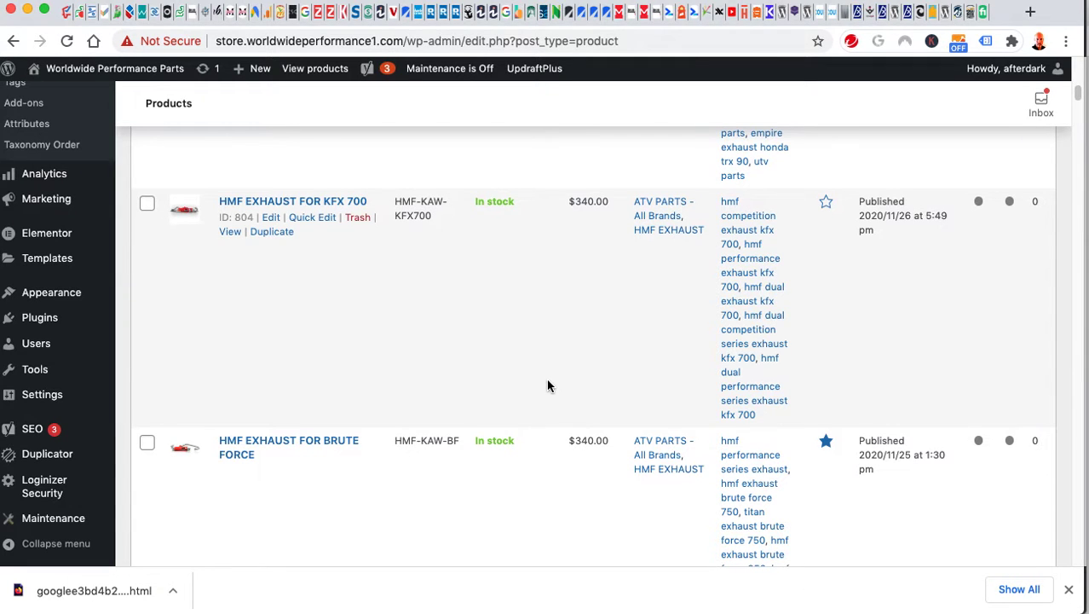
Search the product list for 'HMF Exhaust for T'.
scroll(555, 358, "up", 15)
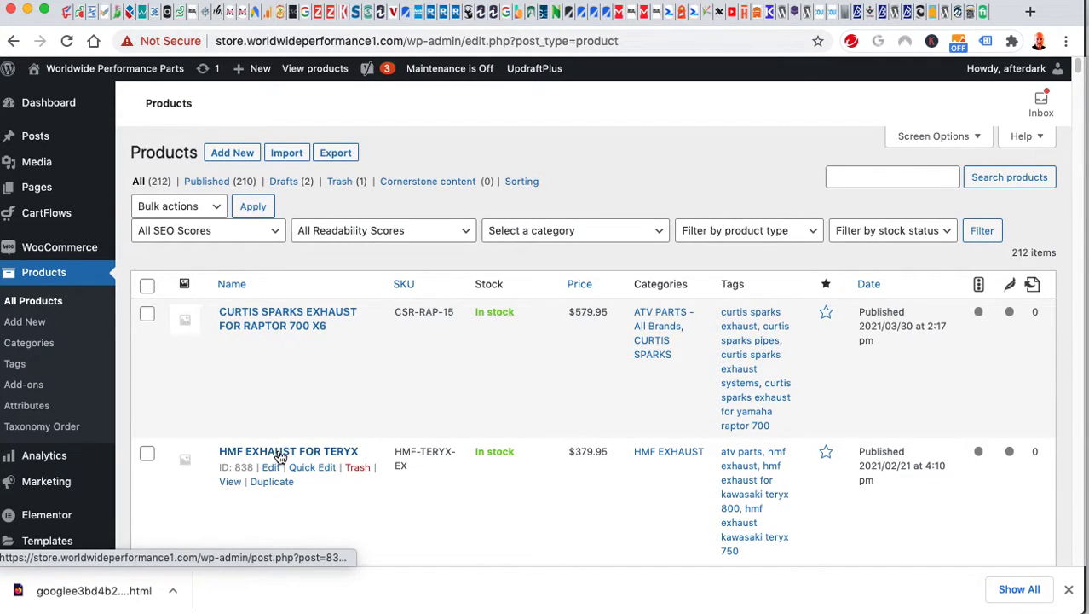
left_click(850, 178)
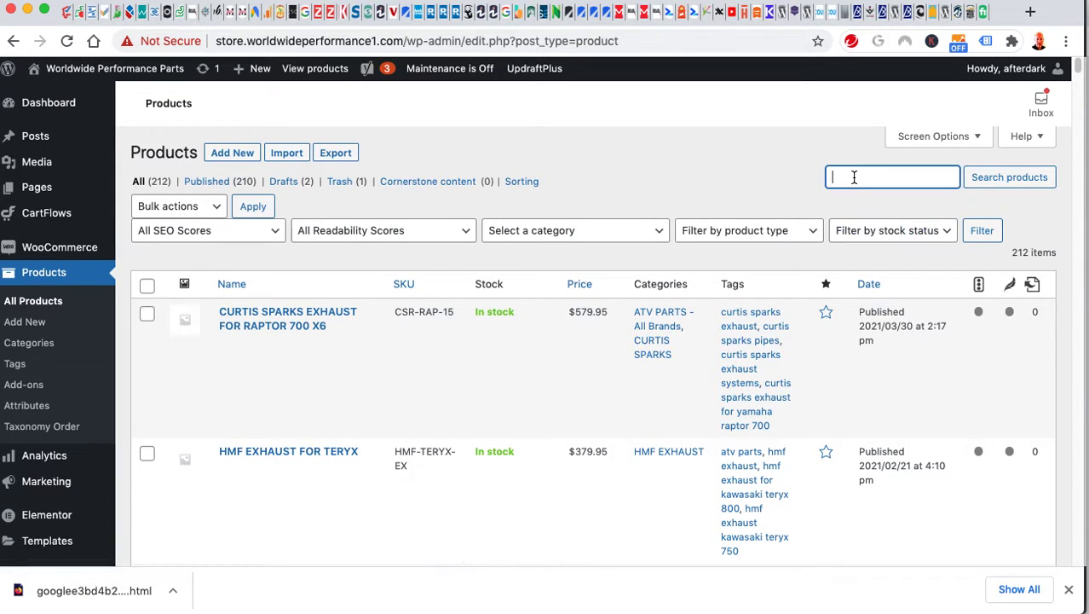
type("HMF Exhaust for T")
left_click(1024, 183)
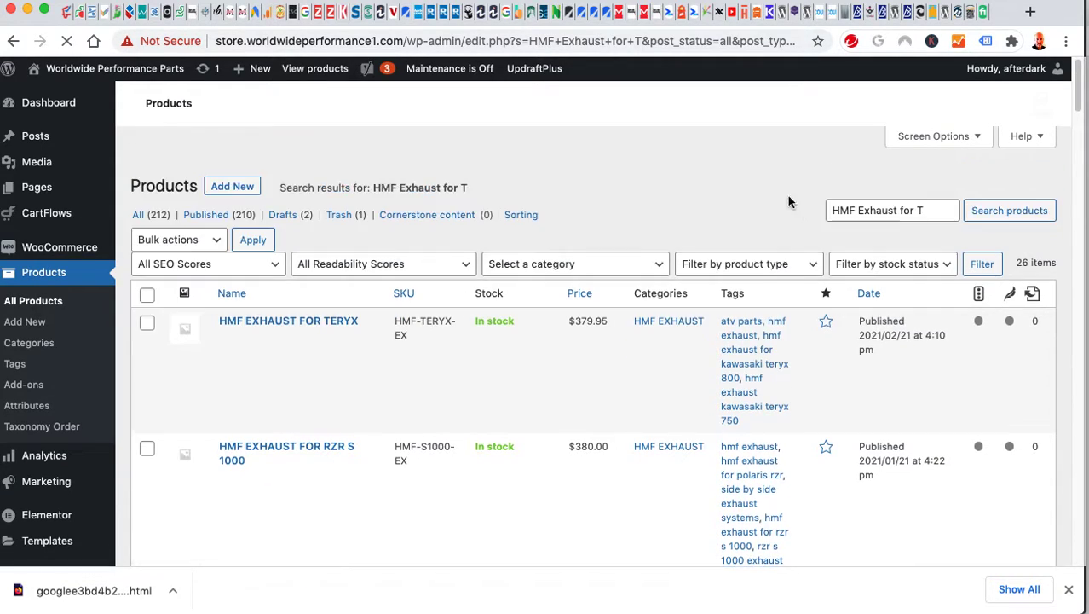
Open HMF Exhaust for Teryx from the search results for editing.
scroll(669, 341, "down", 2)
scroll(669, 341, "down", 5)
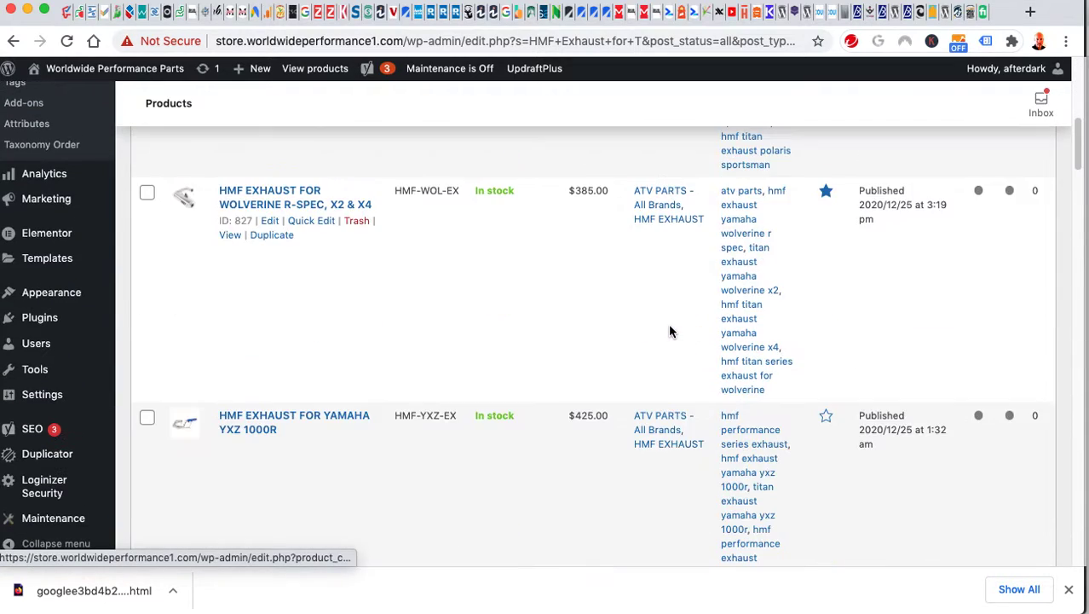
scroll(670, 324, "up", 5)
scroll(679, 328, "down", 1)
scroll(679, 328, "up", 1)
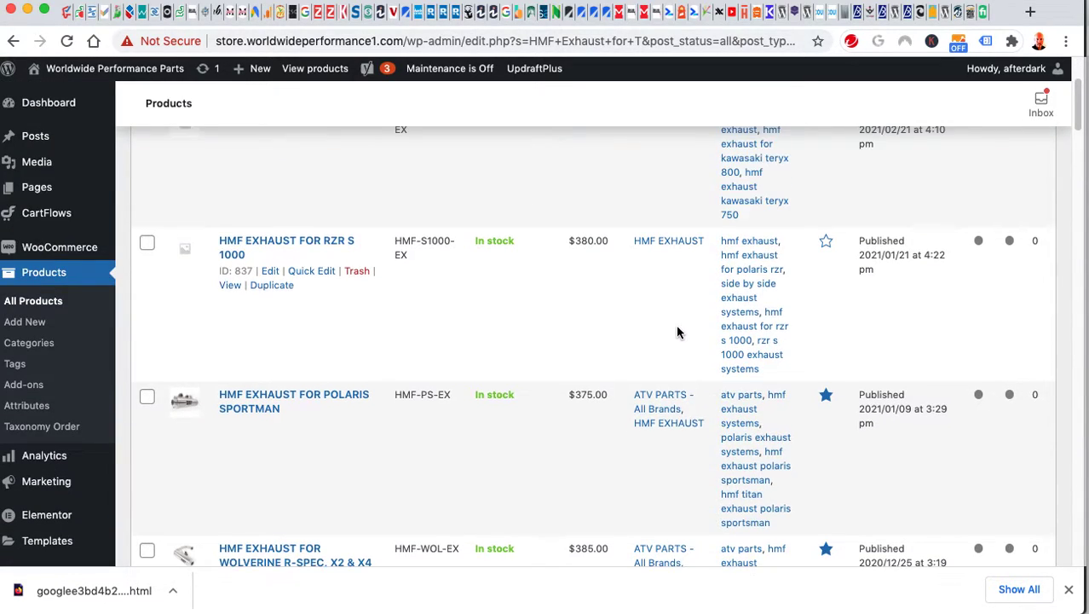
scroll(679, 331, "down", 1)
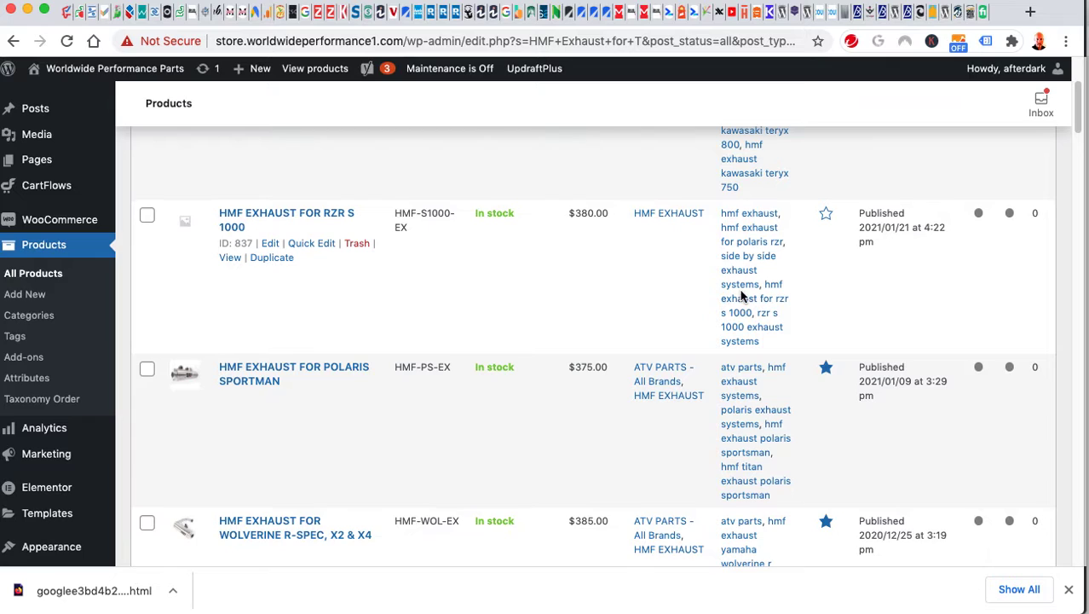
scroll(725, 312, "up", 3)
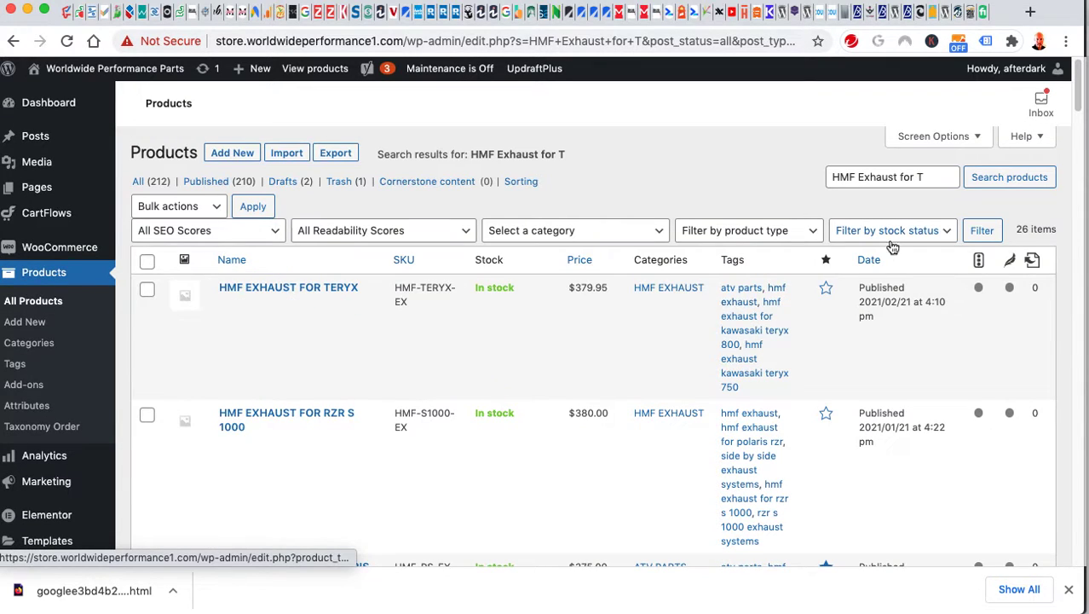
left_click(287, 290)
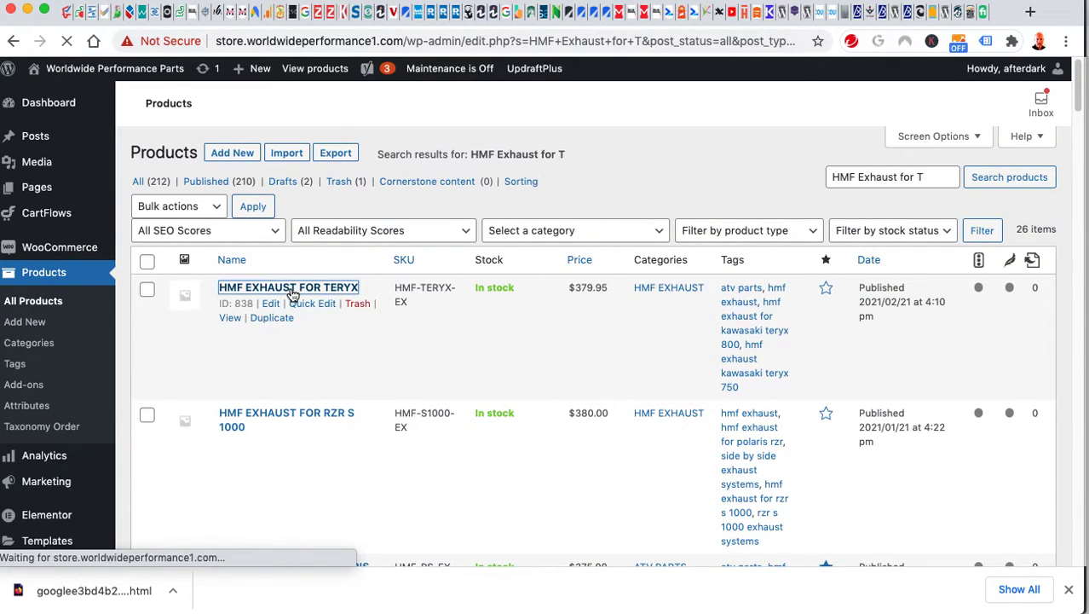
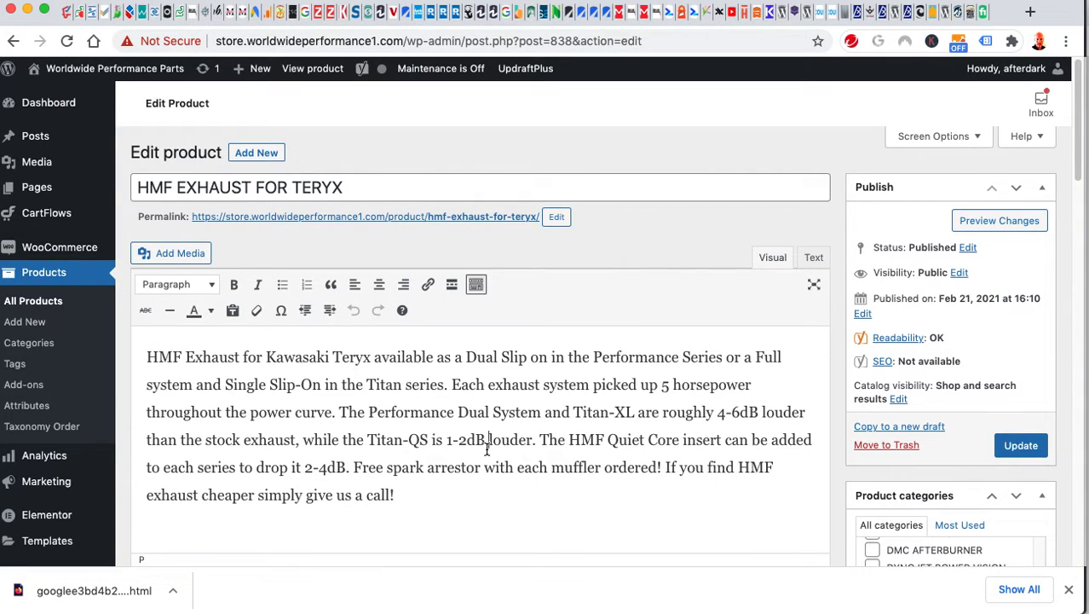
Select and deselect portions of the product description text.
left_click_drag(392, 495, 142, 385)
left_click(315, 384)
scroll(503, 416, "down", 5)
scroll(474, 399, "up", 2)
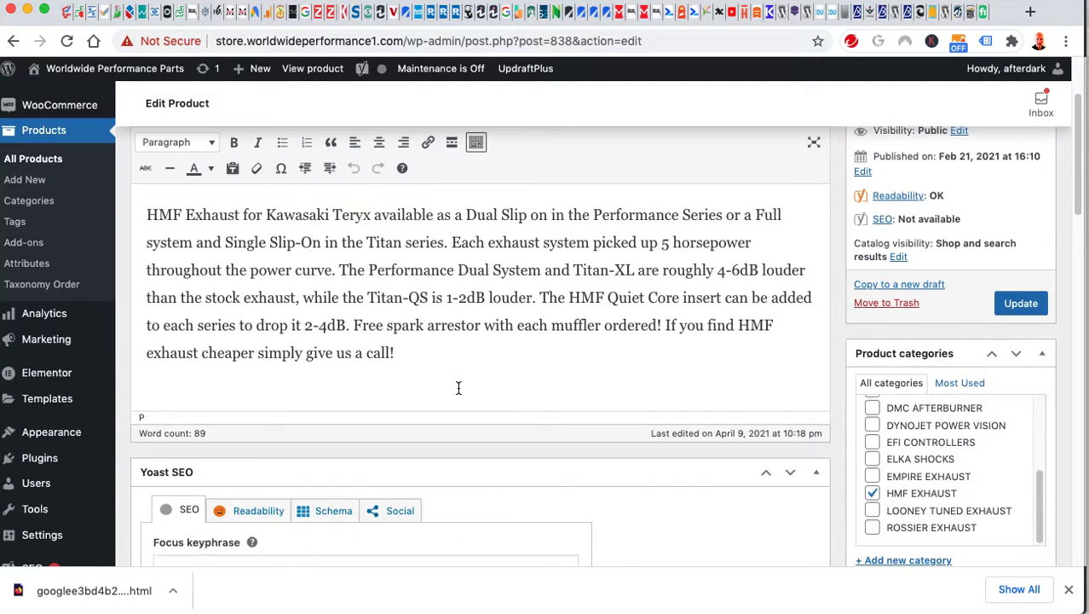
left_click_drag(340, 248, 273, 243)
scroll(633, 364, "down", 3)
scroll(633, 367, "down", 5)
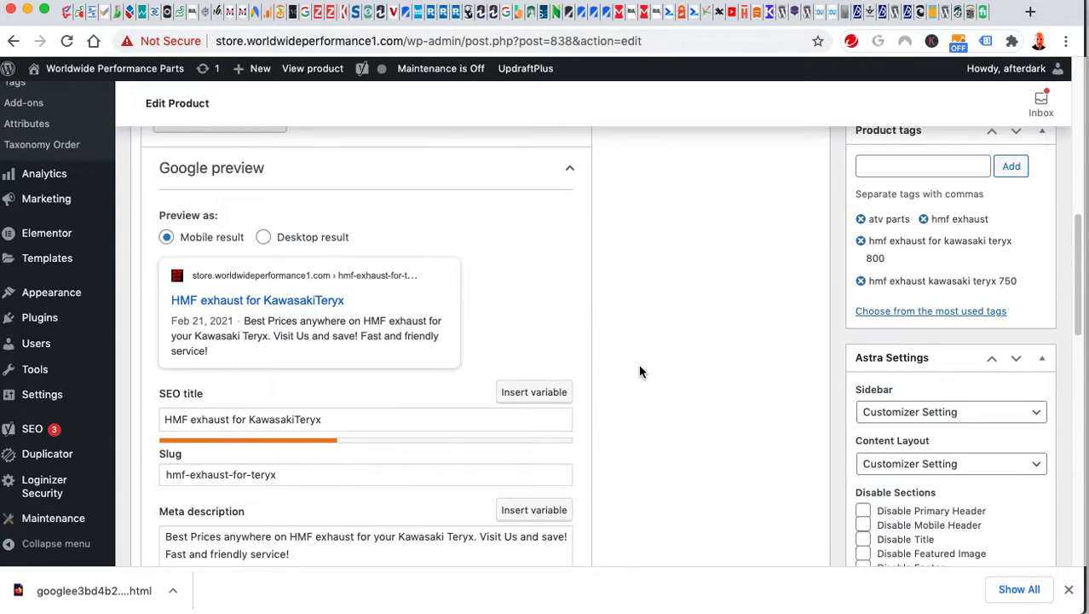
scroll(639, 366, "down", 2)
Add trial characters to the end of the SEO title, then delete them.
left_click(418, 364)
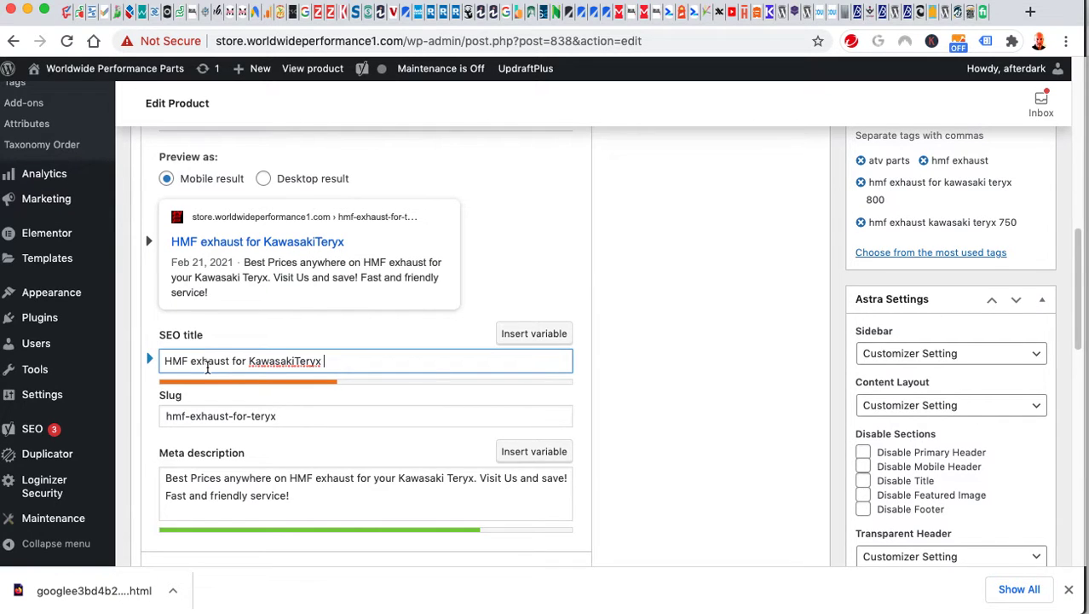
scroll(611, 437, "down", 5)
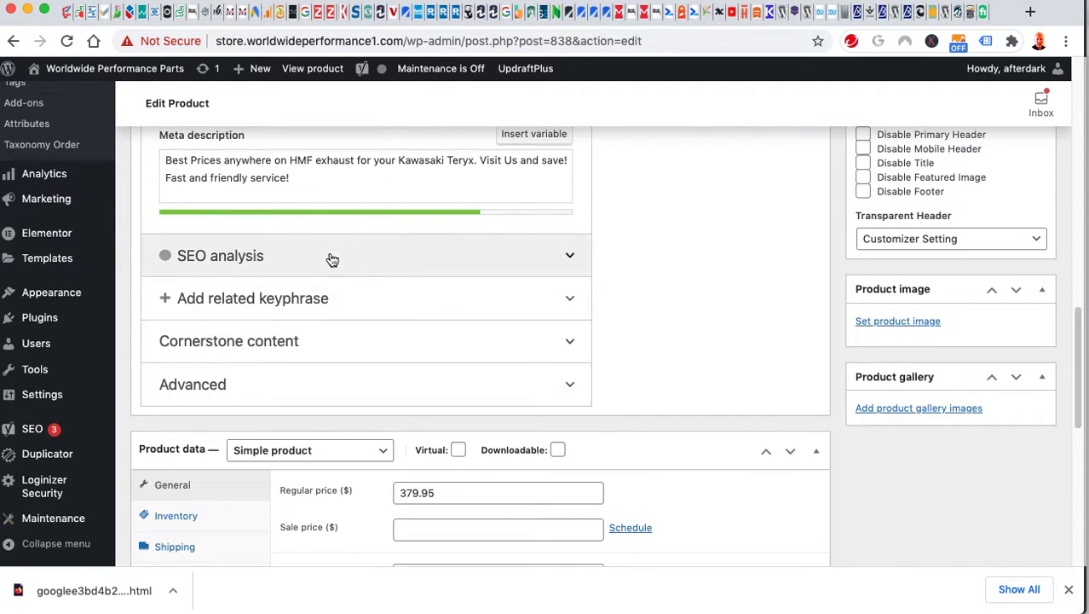
scroll(637, 415, "up", 4)
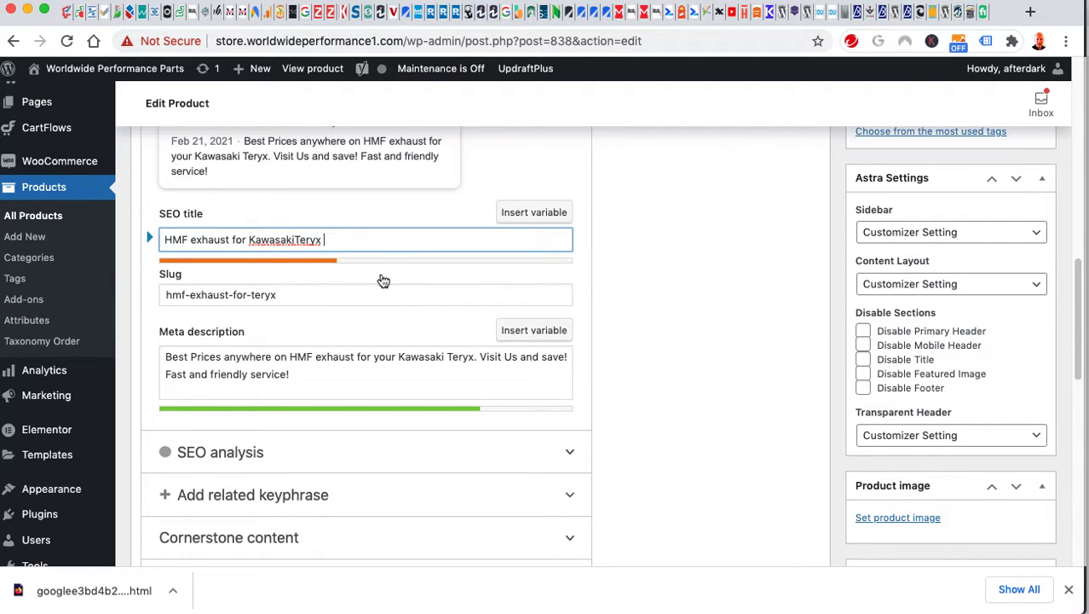
type("ATVmmddmmdmdmdm")
key("BackSpace")
key("BackSpace")
key("BackSpace")
key("BackSpace")
key("BackSpace")
key("BackSpace")
key("BackSpace")
key("BackSpace")
key("BackSpace")
key("BackSpace")
key("BackSpace")
key("BackSpace")
key("BackSpace")
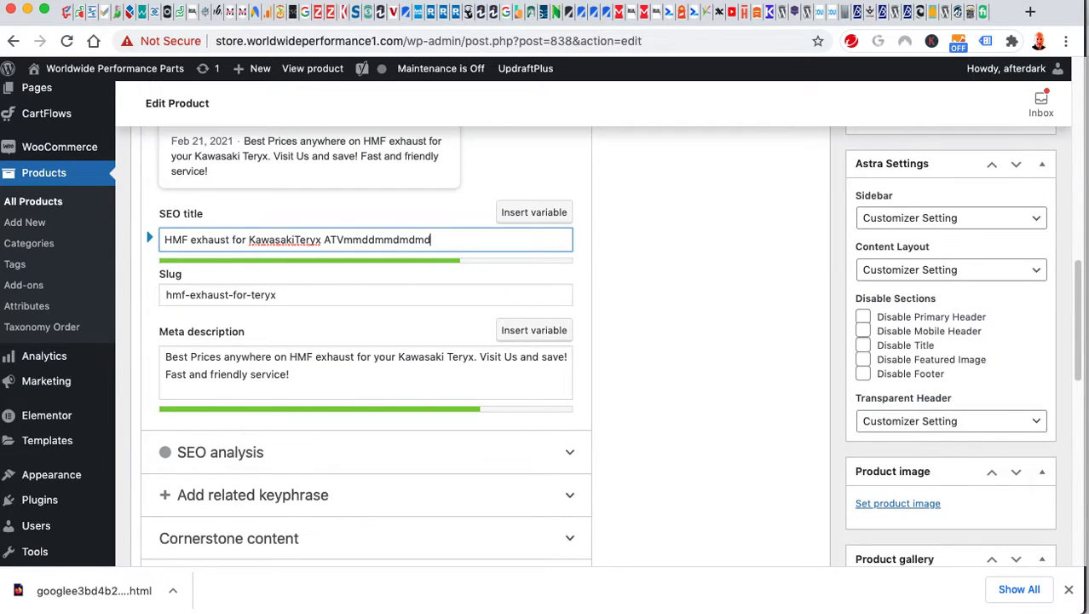
key("BackSpace")
key("BackSpace")
key("BackSpace")
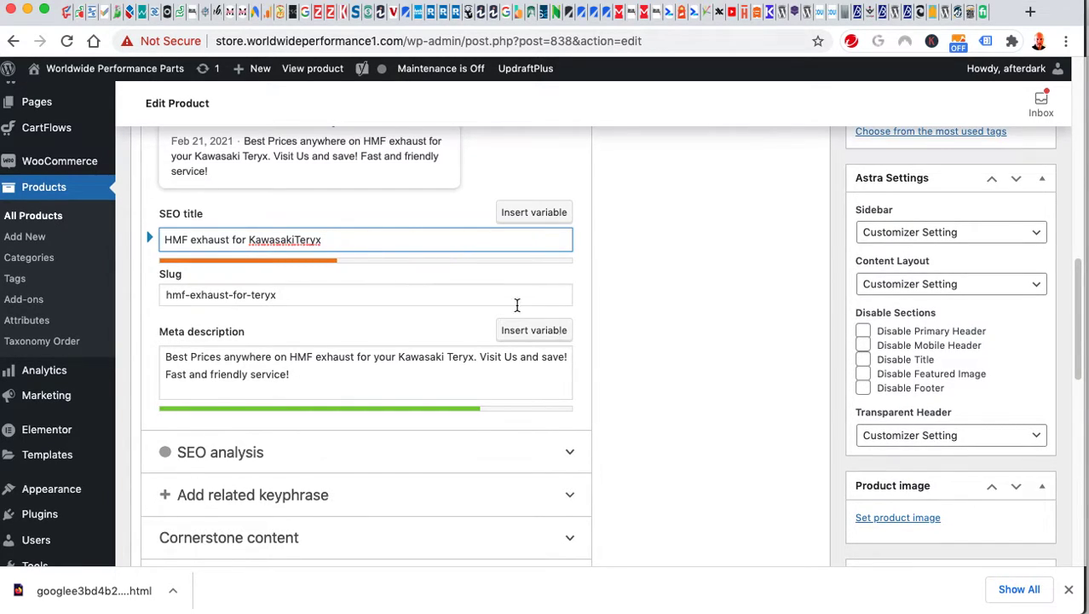
scroll(756, 436, "down", 2)
scroll(748, 441, "up", 5)
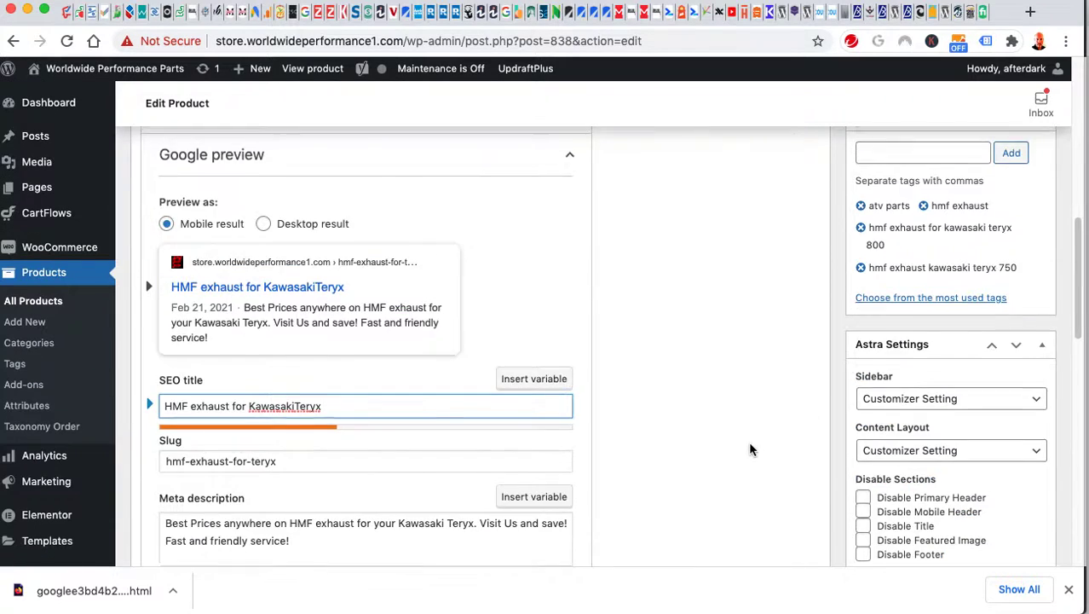
Check the 379.95 regular price and toggle Manage stock on then off in Inventory.
scroll(749, 440, "down", 10)
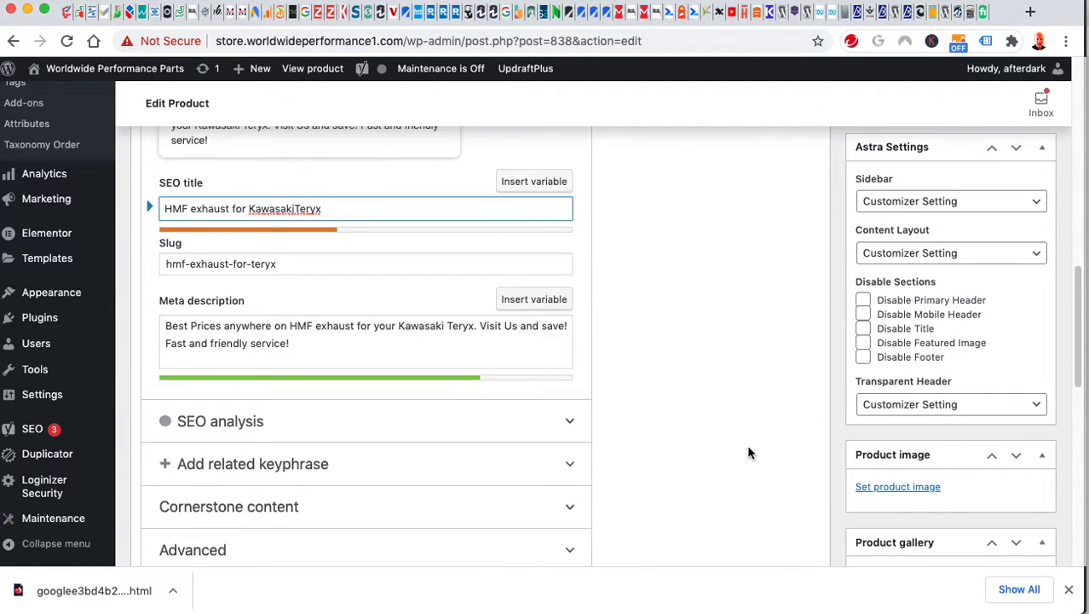
scroll(748, 453, "down", 2)
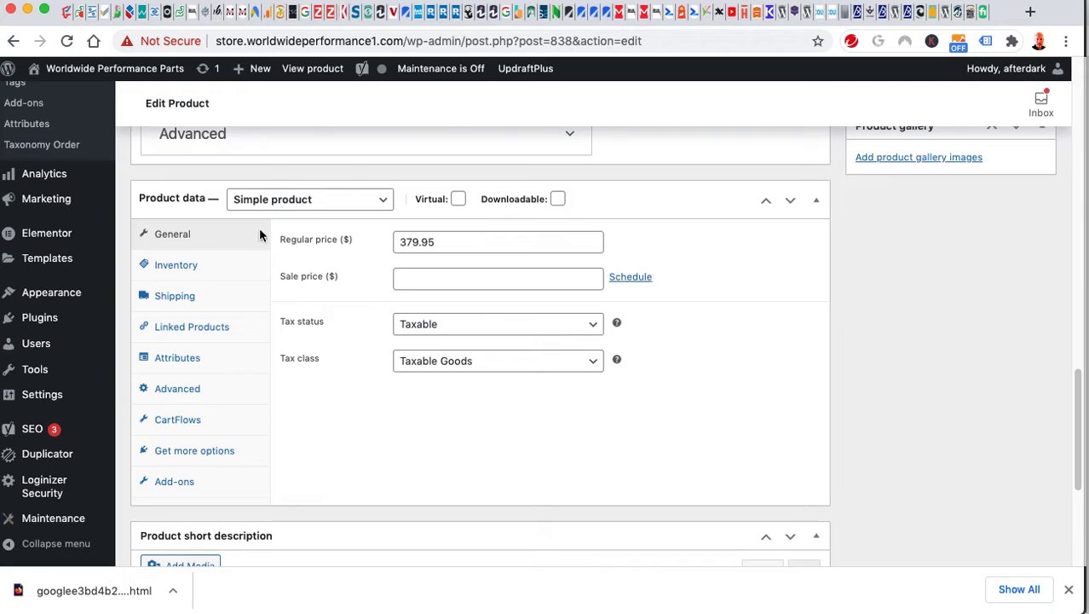
left_click_drag(444, 242, 344, 248)
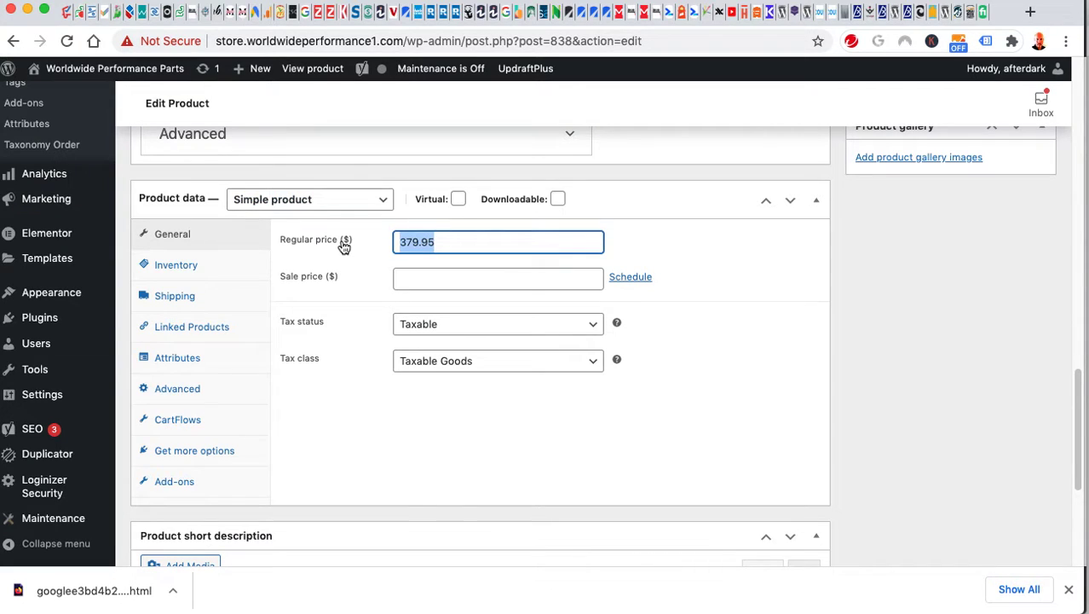
left_click(362, 428)
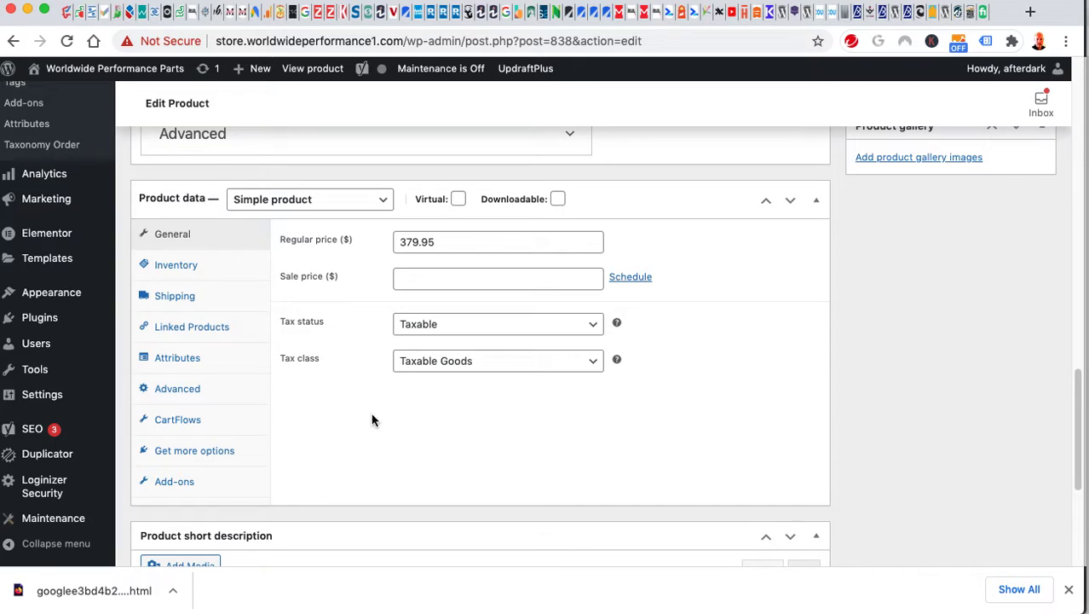
left_click(181, 266)
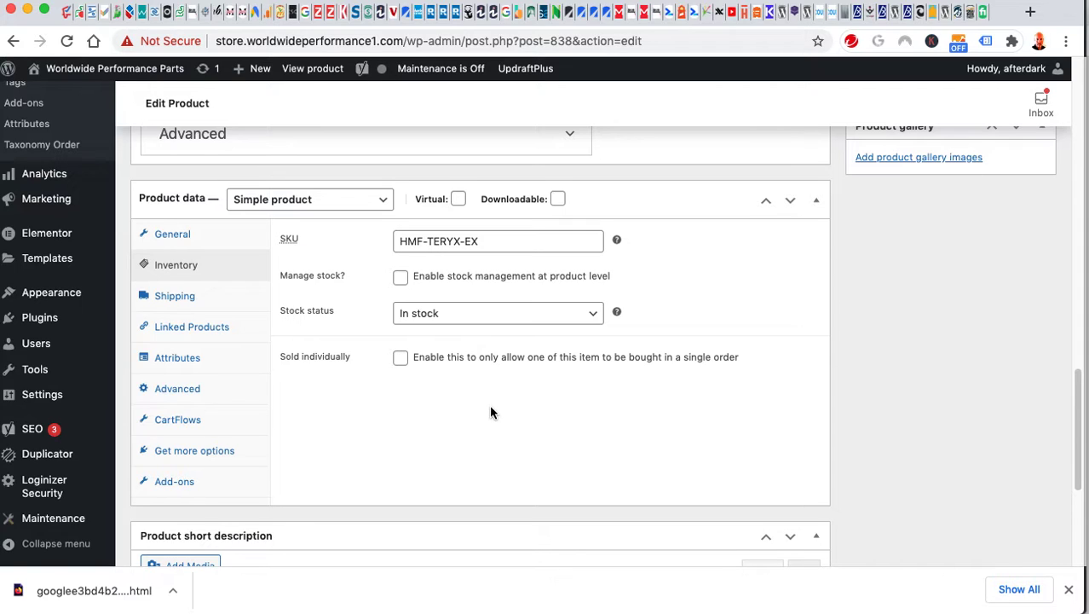
left_click(402, 279)
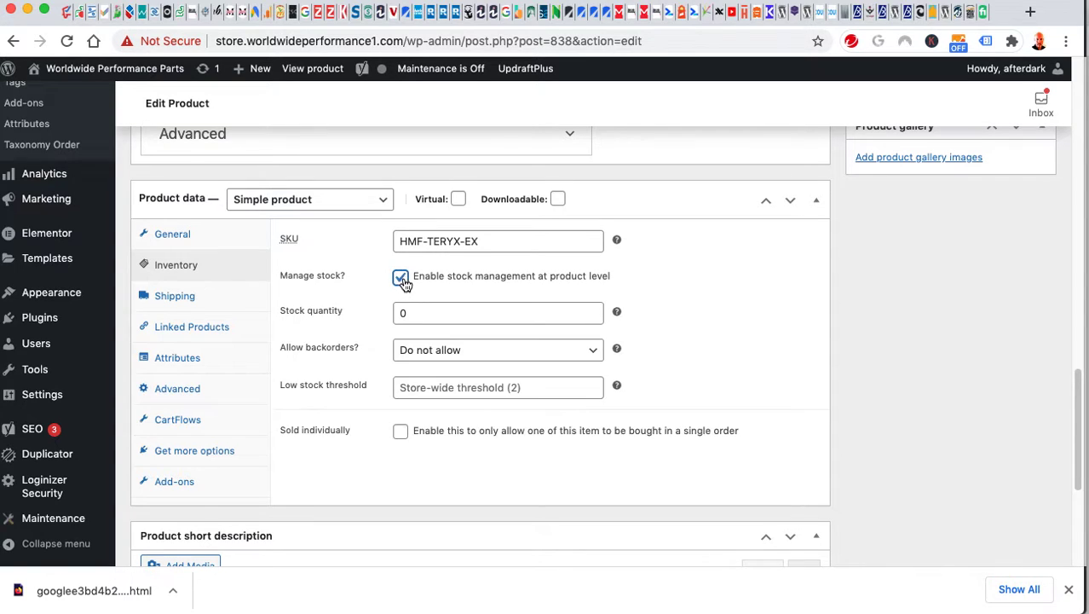
left_click(401, 277)
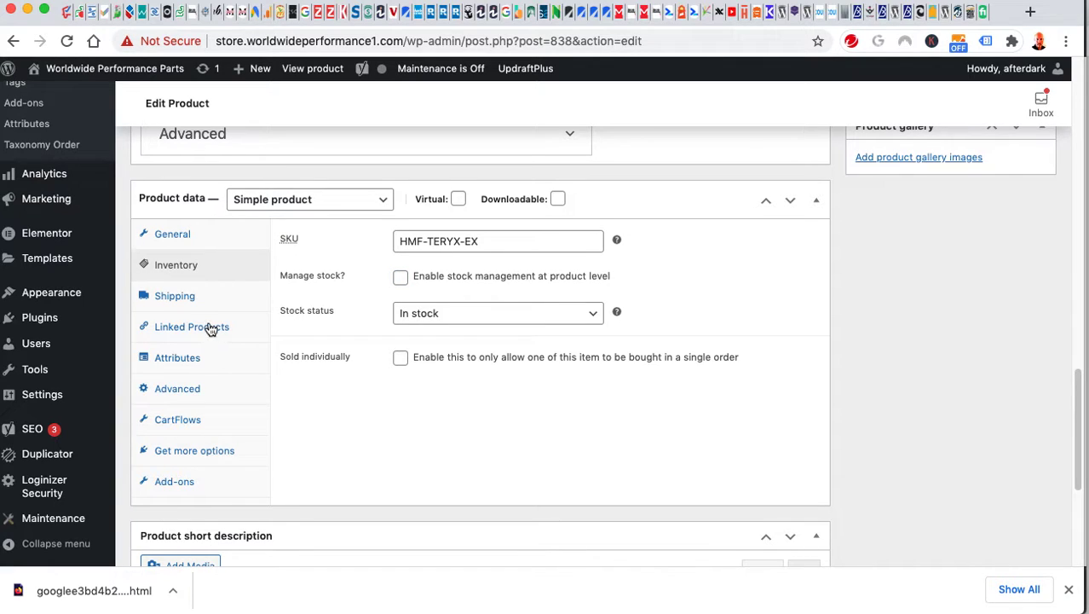
Review Shipping (20 lb weight), Linked Products, Attributes, Advanced, CartFlows and Get more options.
left_click(163, 297)
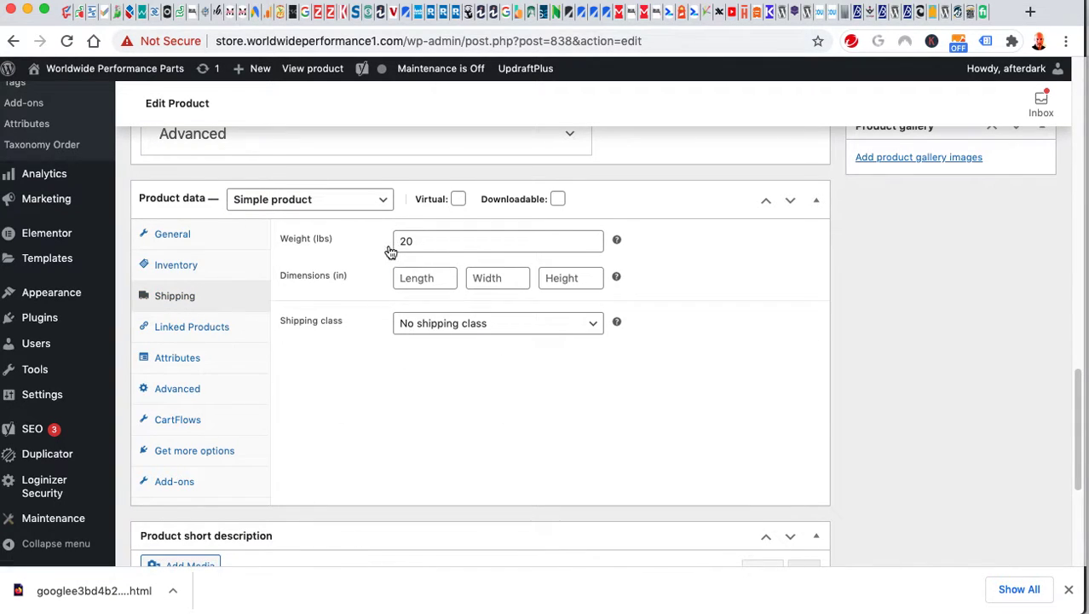
left_click(421, 241)
left_click(177, 328)
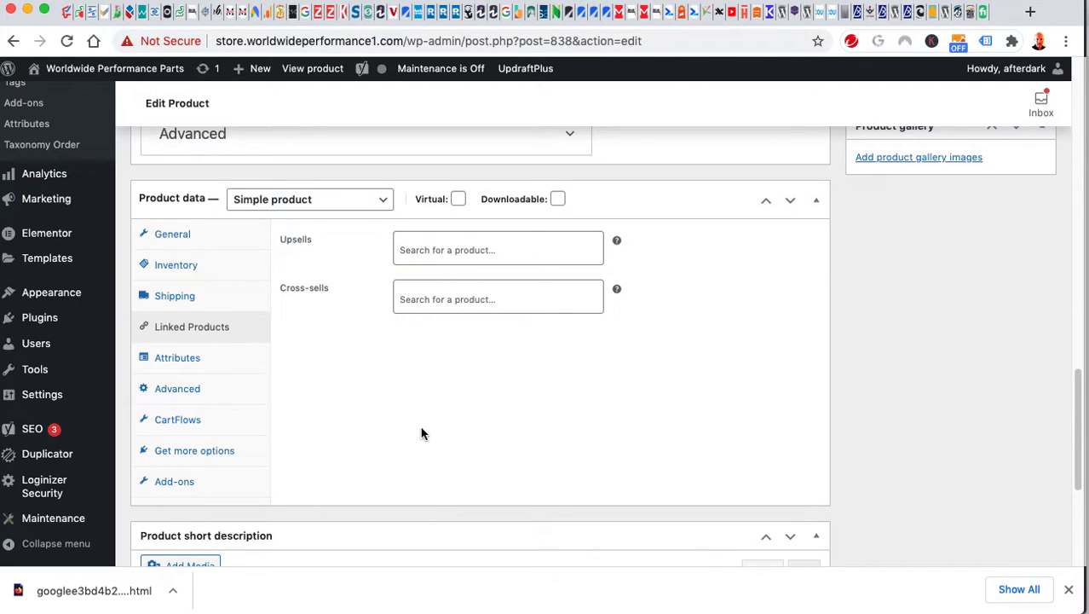
left_click(199, 361)
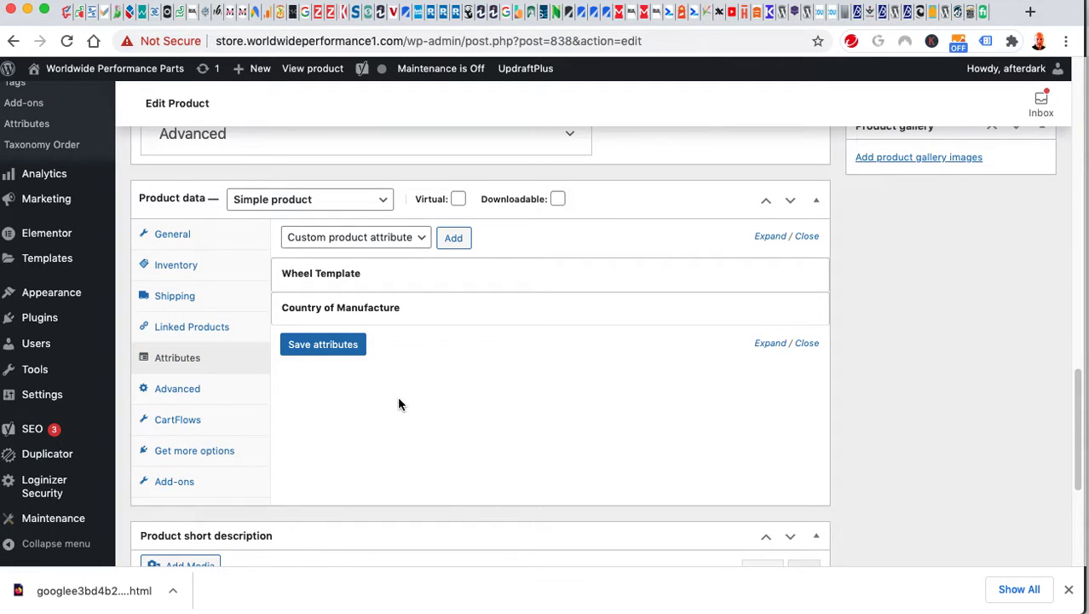
left_click(167, 390)
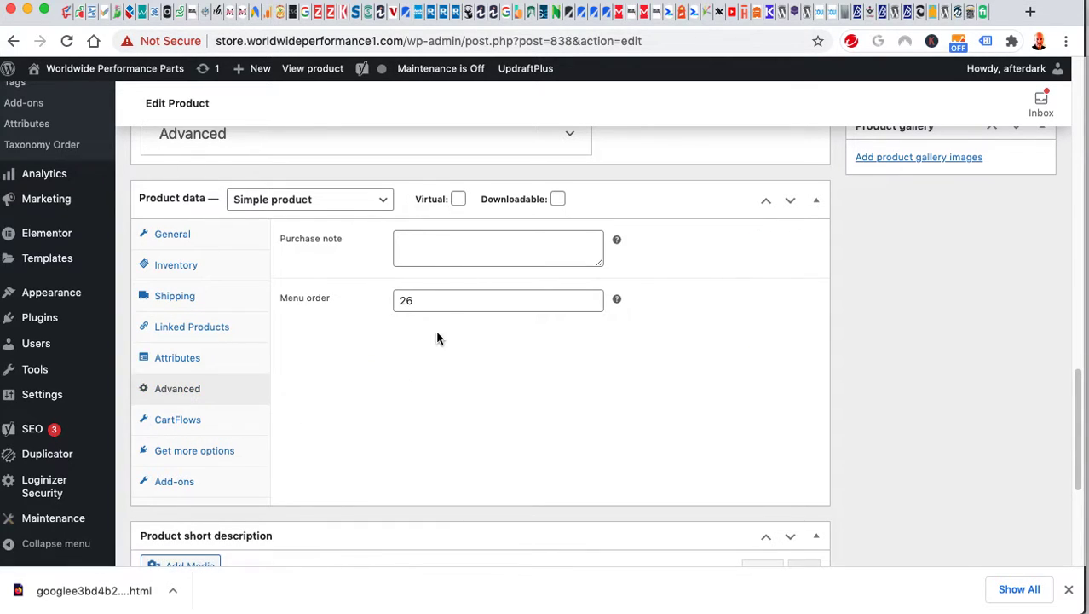
left_click(432, 247)
left_click(423, 375)
left_click(171, 418)
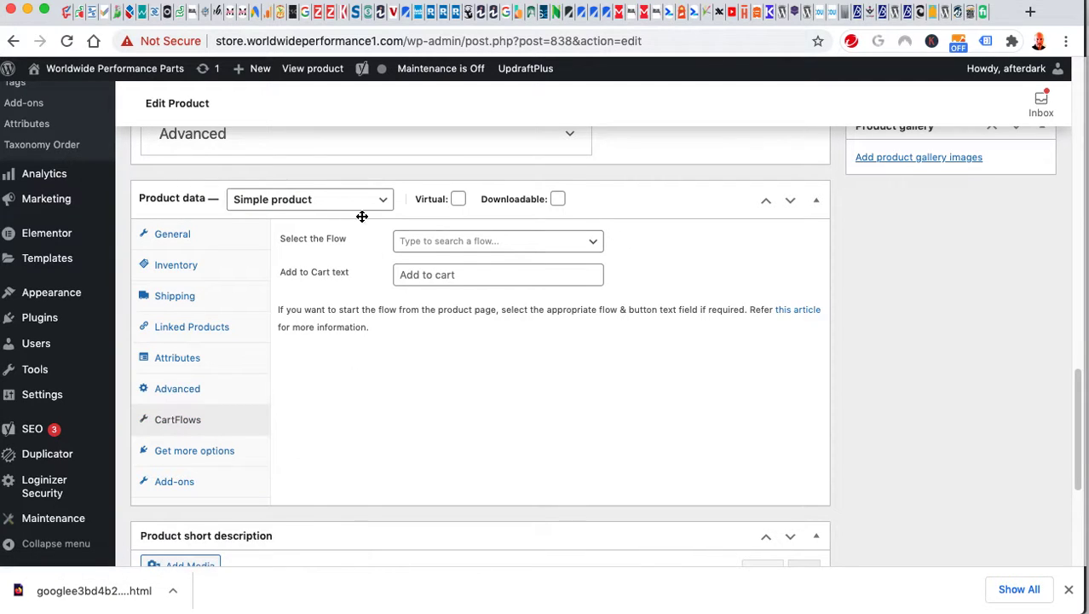
left_click(213, 455)
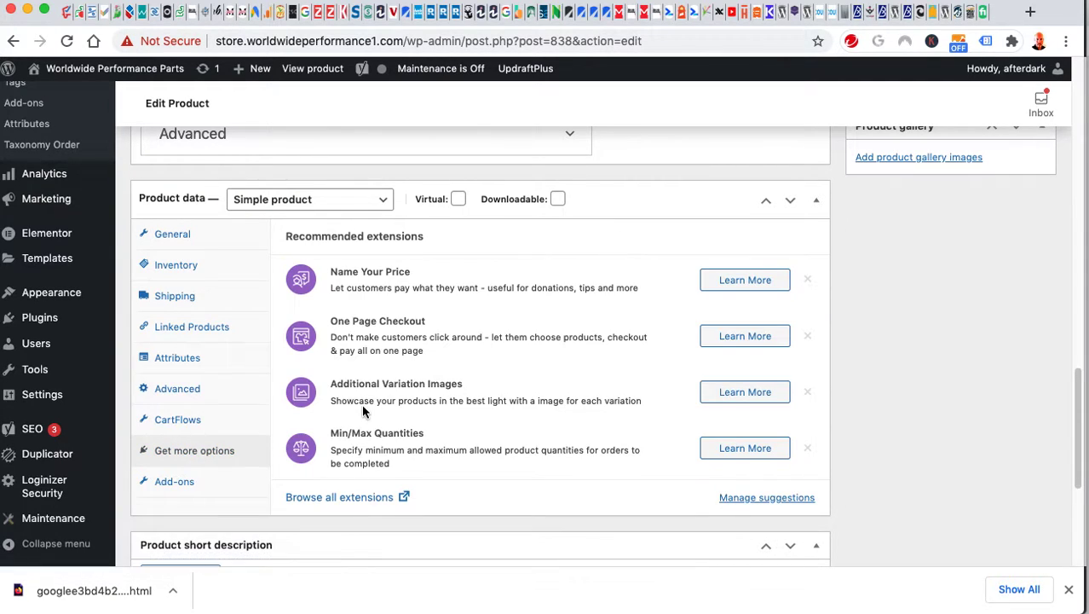
scroll(361, 403, "down", 1)
Show the product's add-on fields and expand the QUIET CORES add-on.
left_click(192, 458)
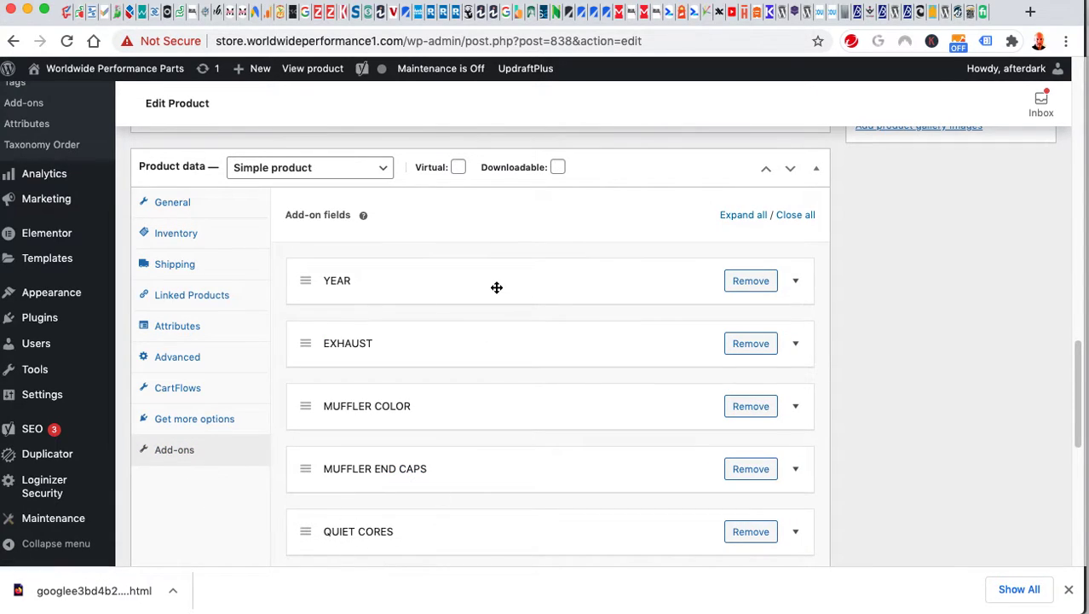
scroll(352, 447, "down", 3)
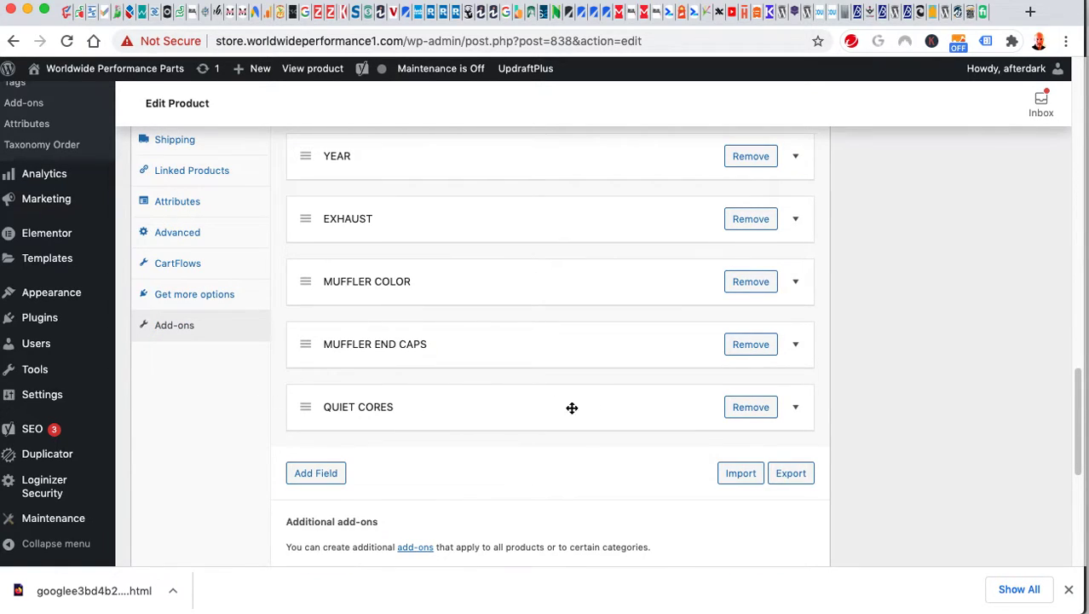
left_click(796, 411)
scroll(871, 412, "down", 1)
scroll(870, 412, "down", 3)
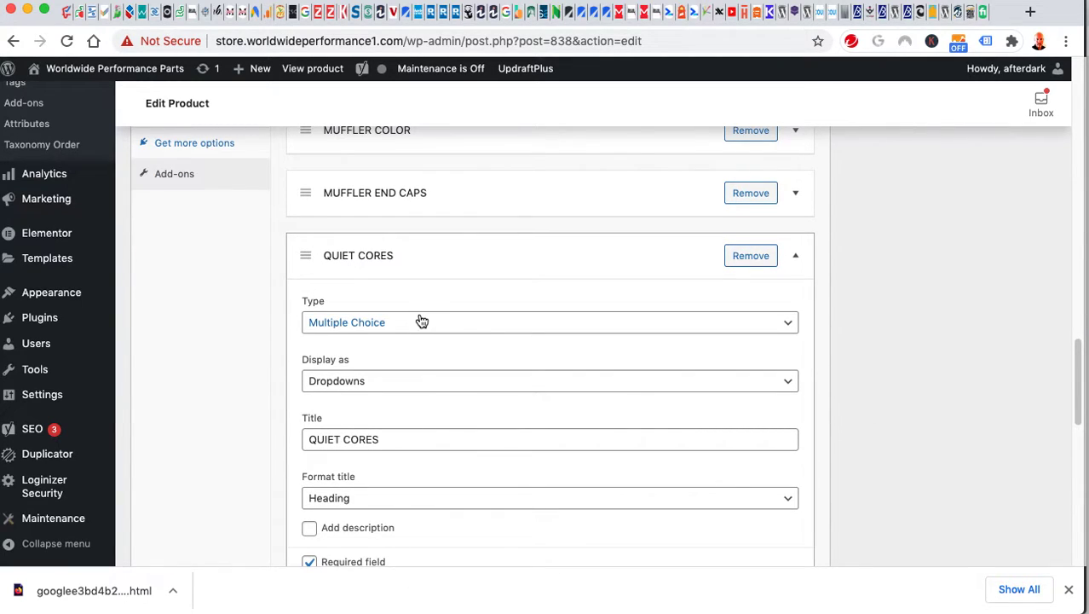
scroll(481, 392, "down", 1)
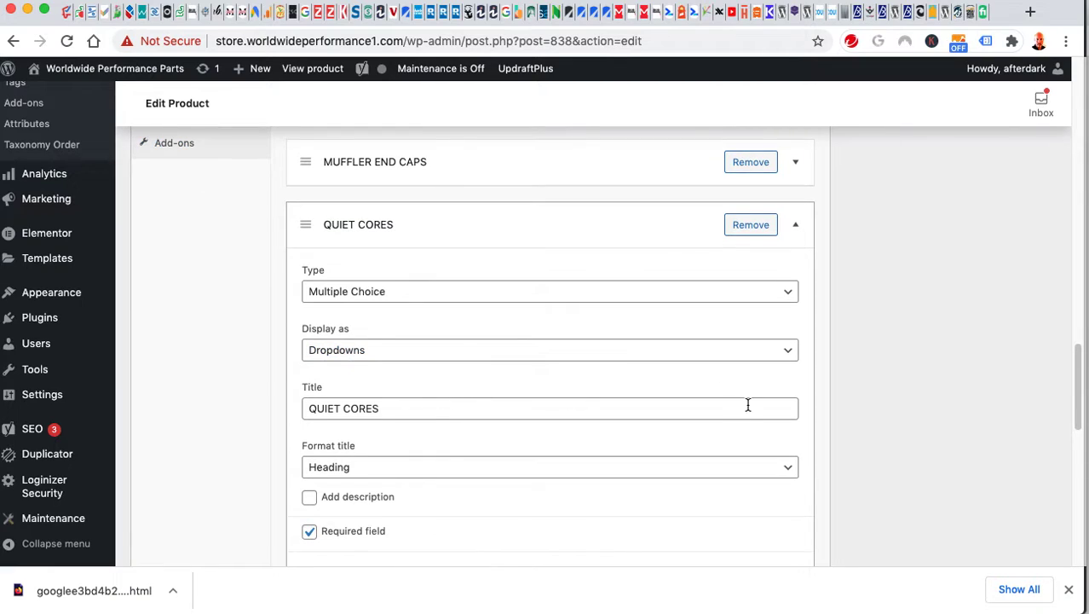
scroll(793, 404, "down", 8)
scroll(806, 403, "down", 1)
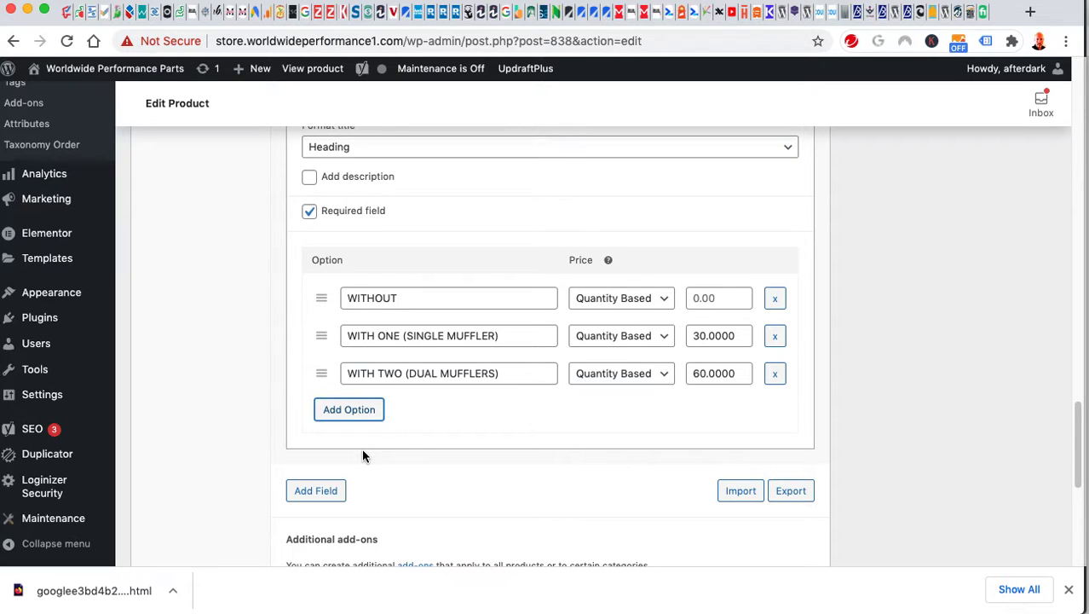
Try flat fee and quantity-based pricing on the empty fourth QUIET CORES option.
left_click(372, 410)
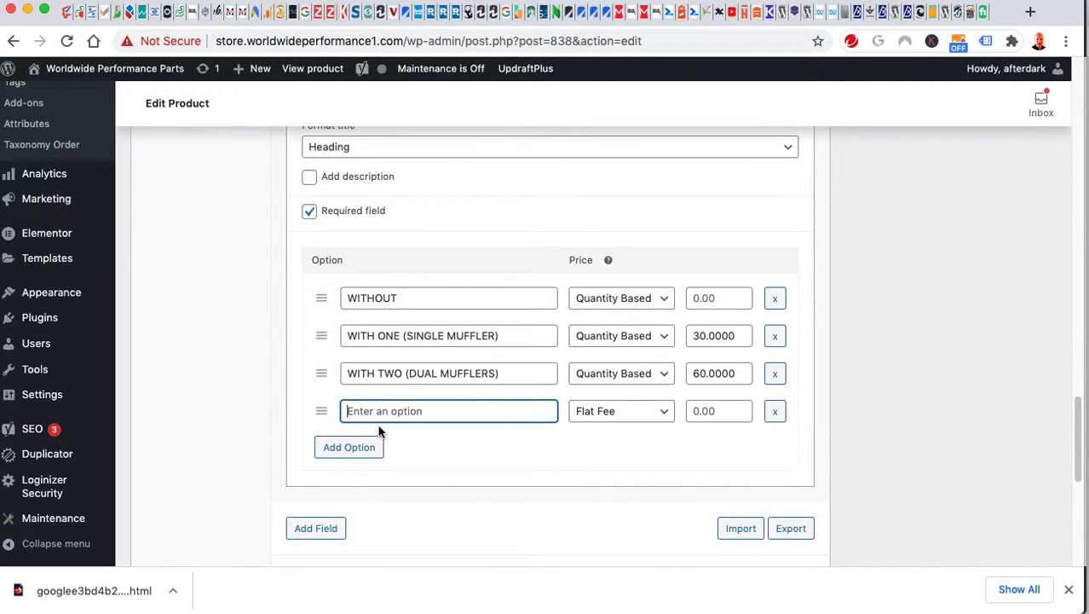
left_click(607, 412)
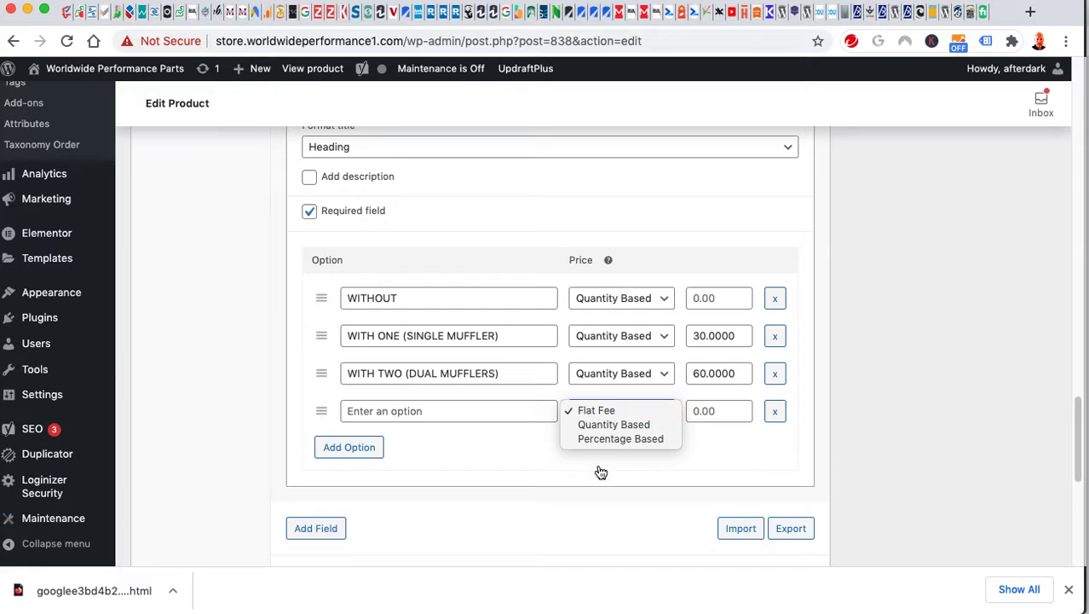
left_click(530, 461)
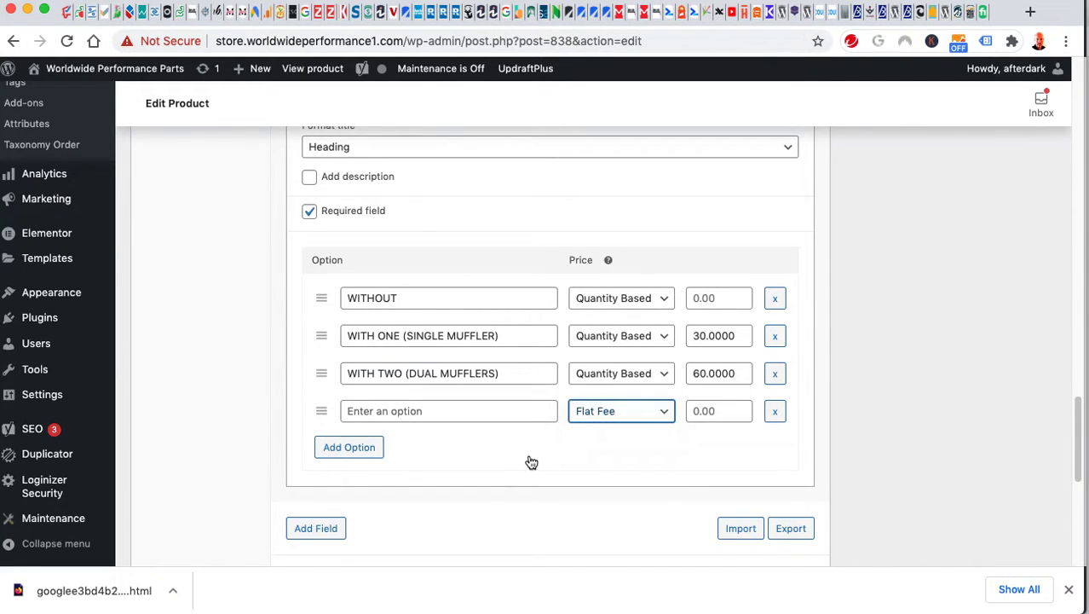
left_click(589, 410)
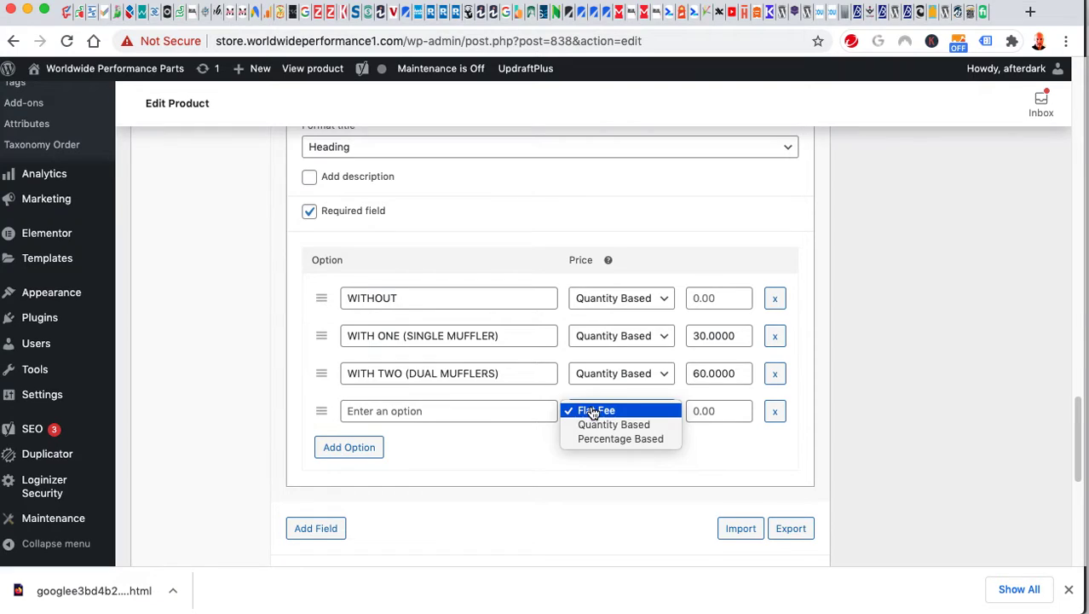
left_click(586, 472)
left_click(703, 414)
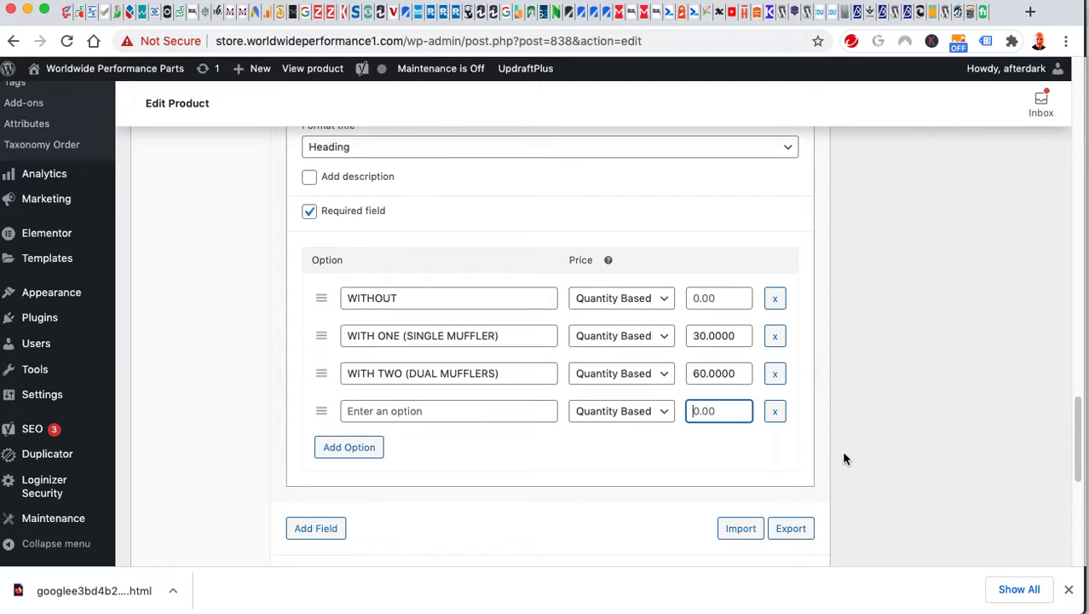
left_click(667, 412)
left_click(639, 398)
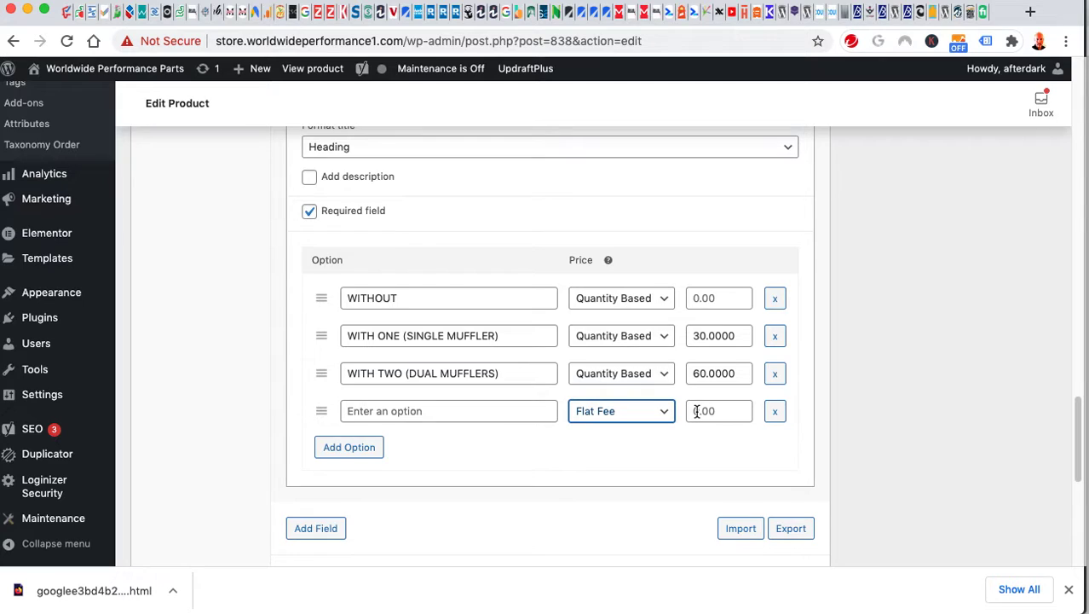
left_click(729, 412)
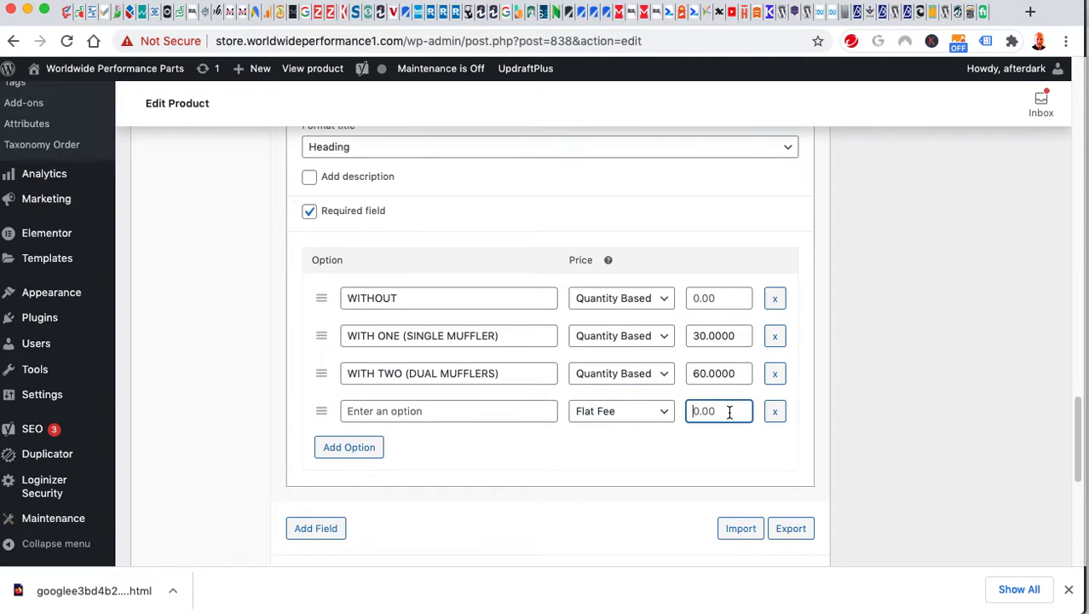
left_click(657, 413)
left_click(653, 424)
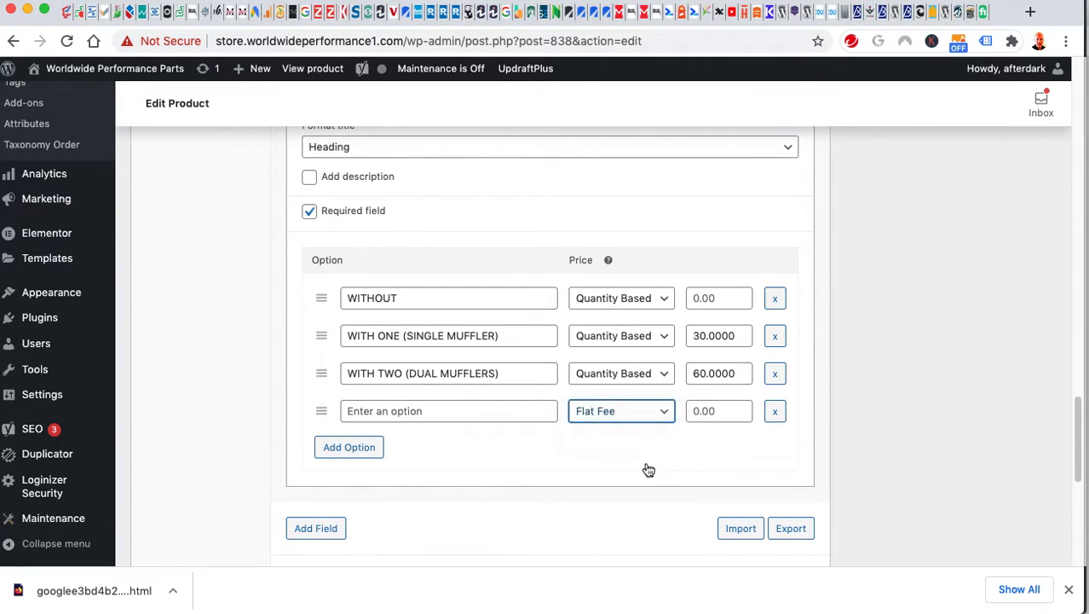
Delete the empty fourth option row, confirm, and collapse QUIET CORES.
left_click(774, 414)
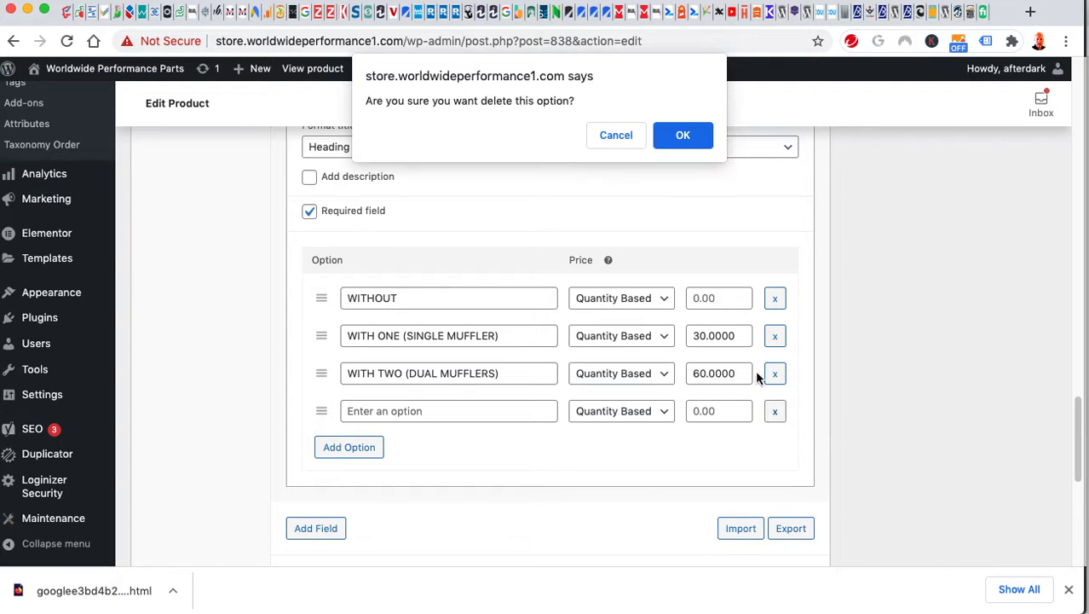
left_click(694, 142)
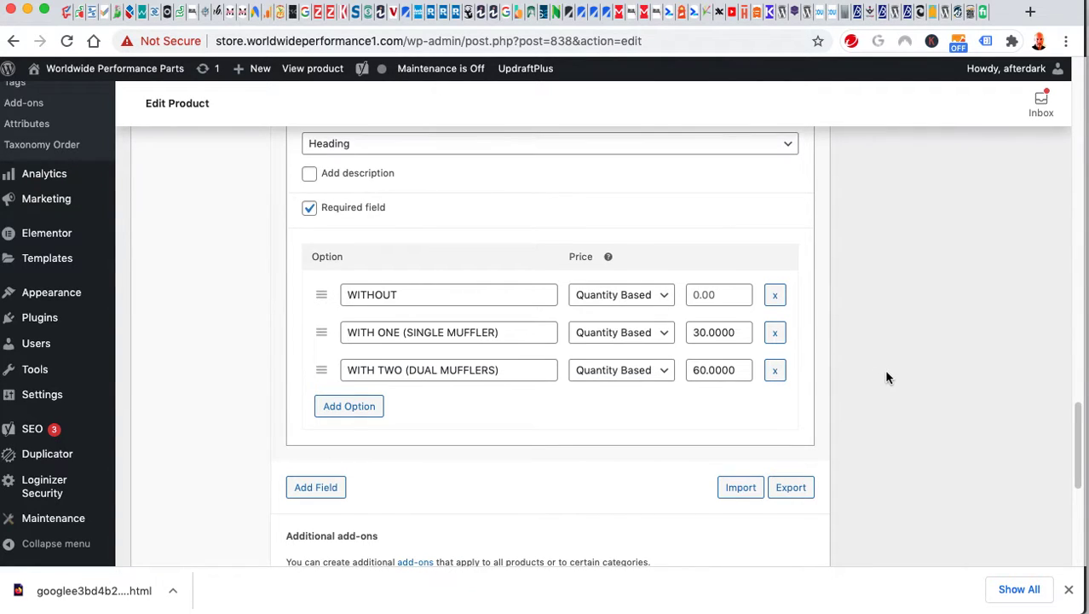
scroll(883, 379, "down", 3)
scroll(888, 372, "up", 6)
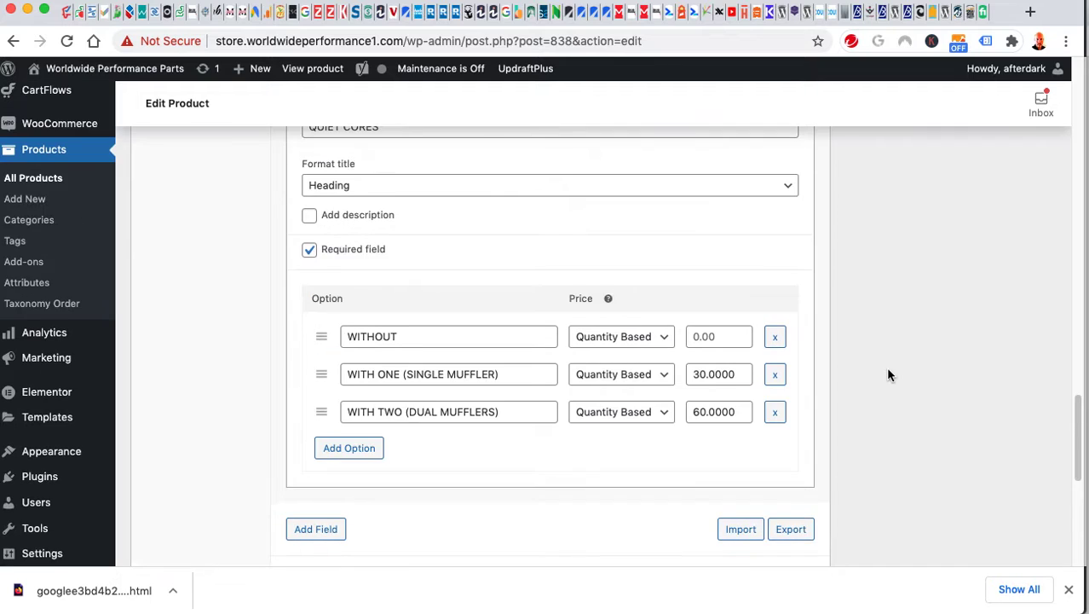
scroll(887, 375, "up", 3)
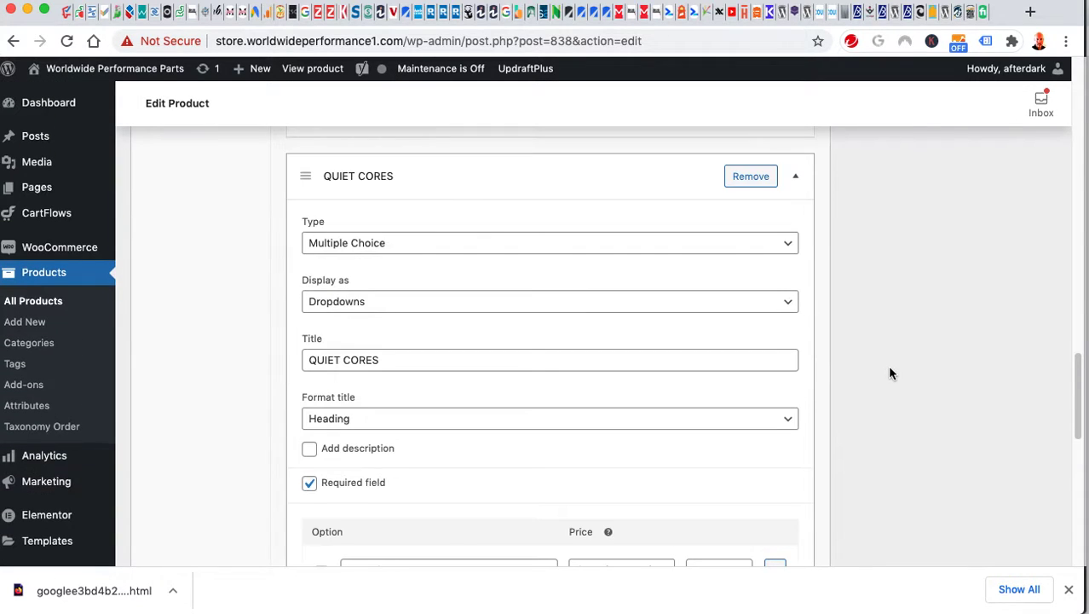
scroll(888, 374, "up", 3)
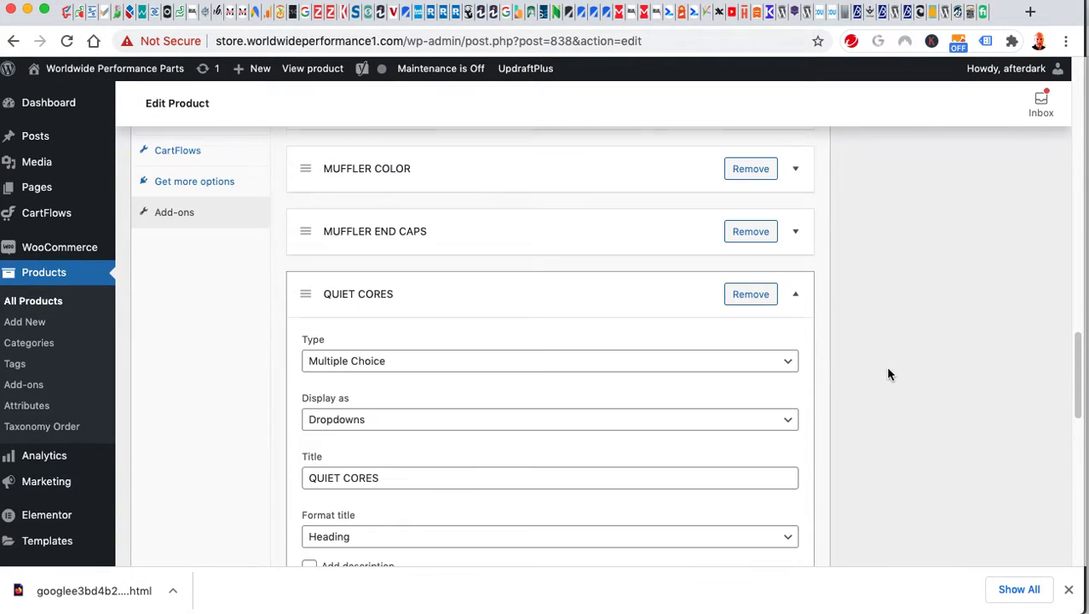
left_click(799, 303)
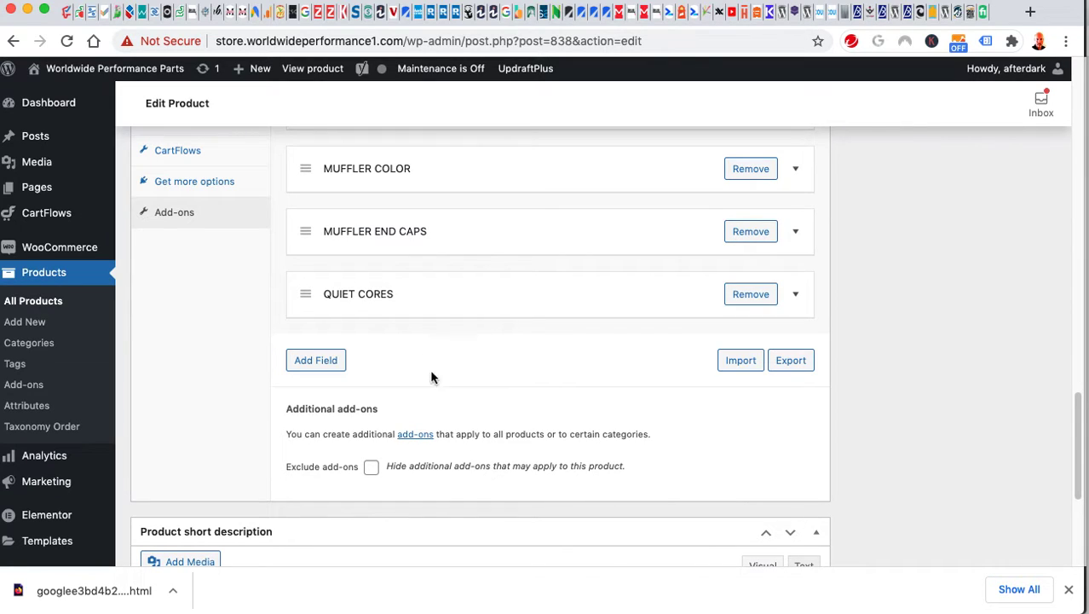
Add a new add-on field as Multiple Choice displayed as Dropdowns.
left_click(316, 368)
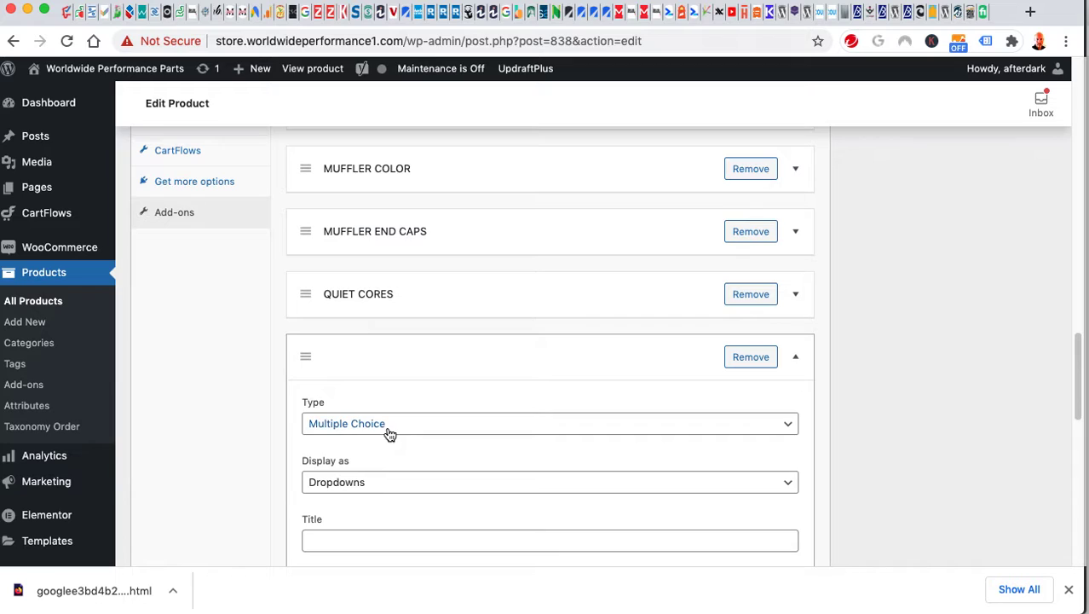
scroll(256, 422, "down", 3)
left_click(352, 289)
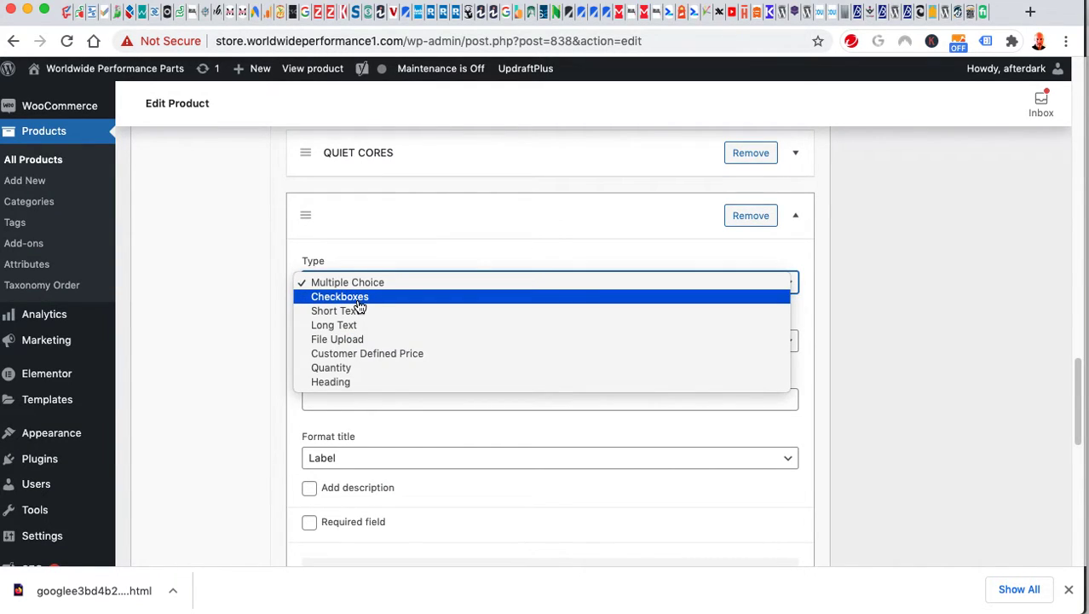
left_click(200, 368)
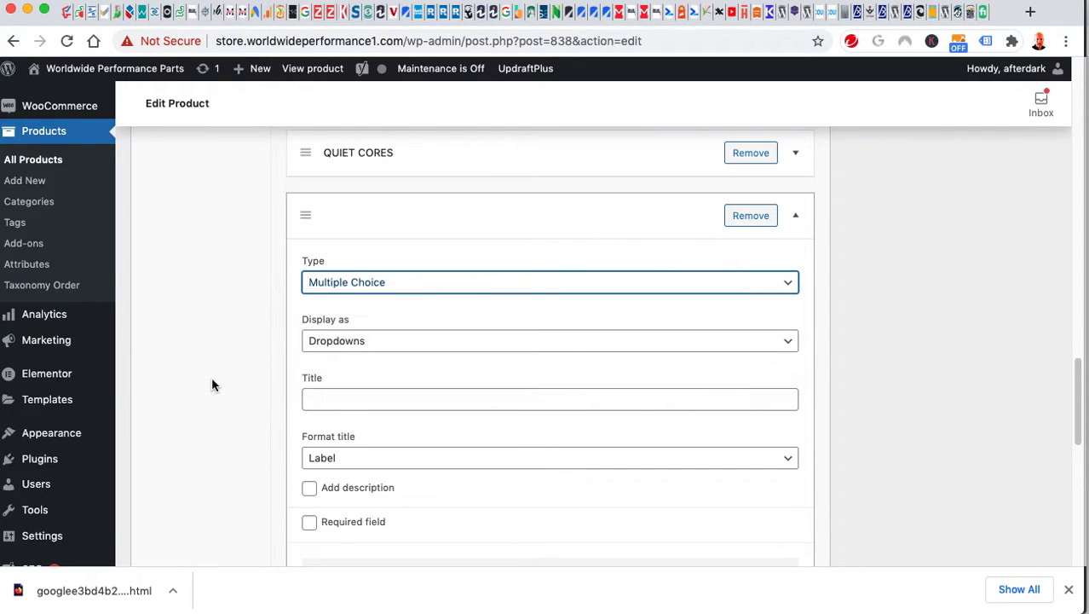
left_click(377, 345)
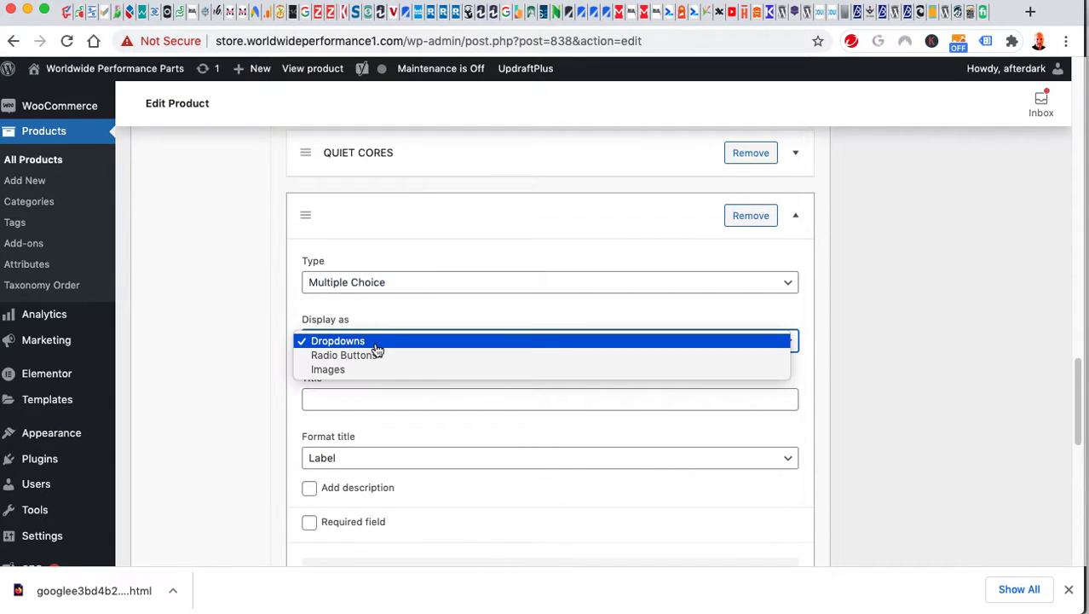
left_click(183, 338)
Title the new add-on PIPES, briefly expanding QUIET CORES for comparison.
left_click(322, 397)
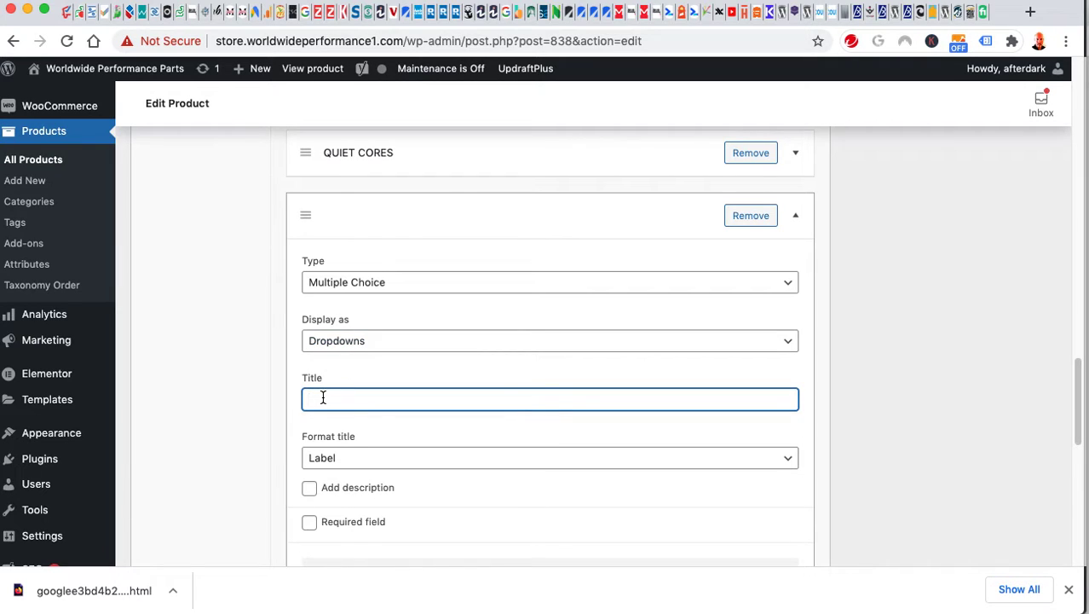
type("Pl")
scroll(213, 426, "down", 3)
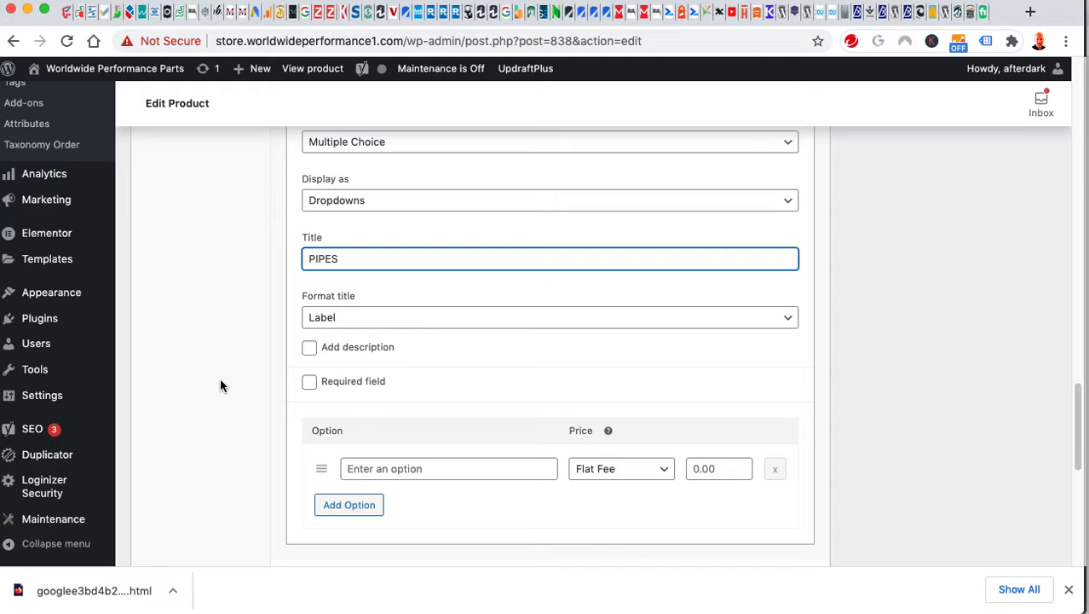
scroll(220, 378, "up", 4)
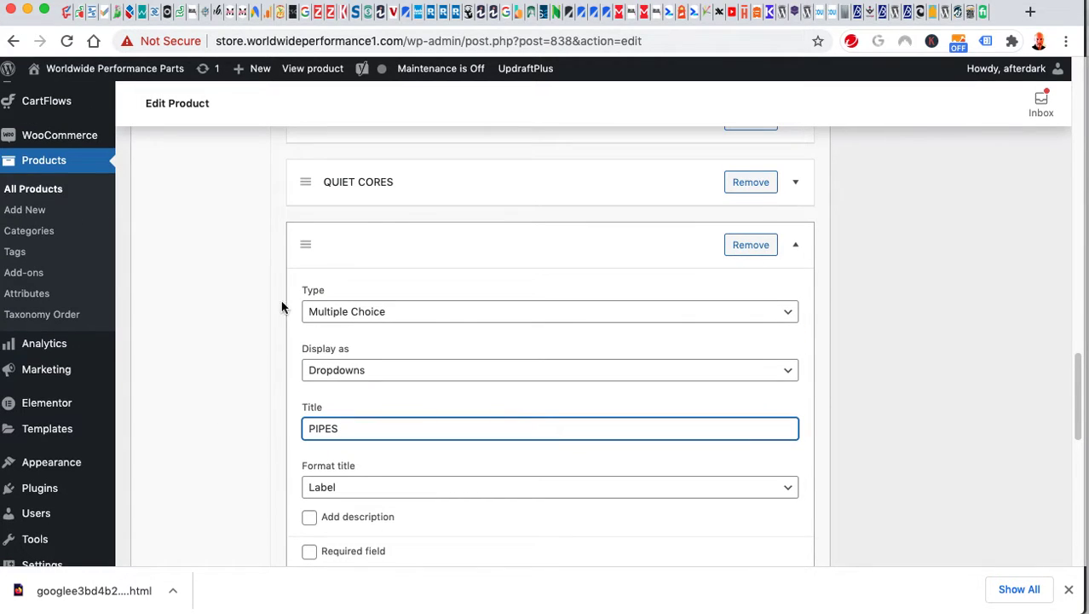
left_click(427, 195)
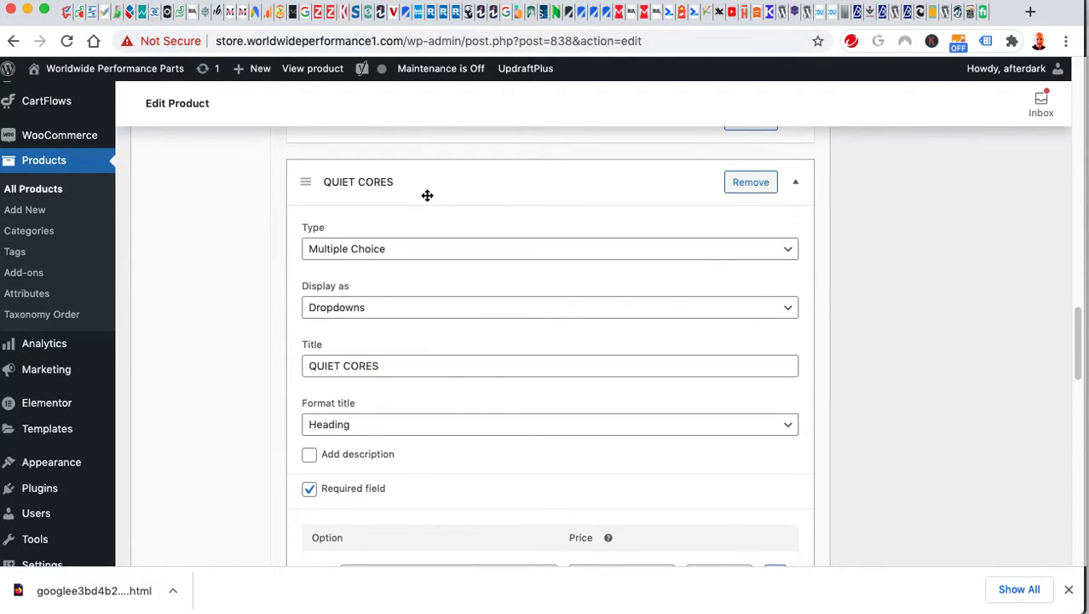
left_click(427, 195)
Keep the PIPES title format as Label and leave its description turned off.
left_click(345, 488)
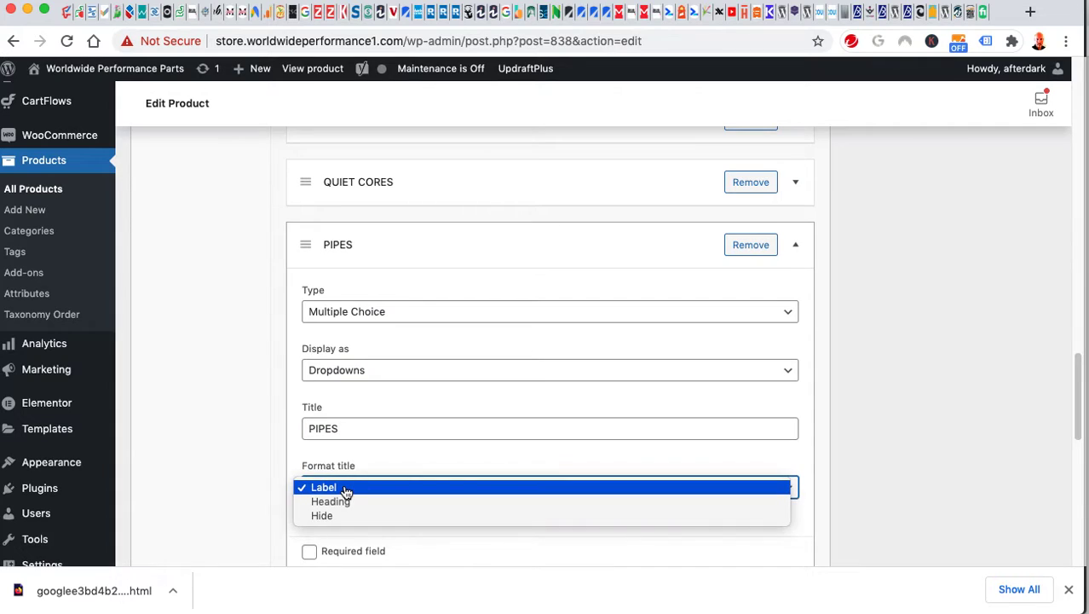
left_click(248, 484)
scroll(239, 466, "down", 4)
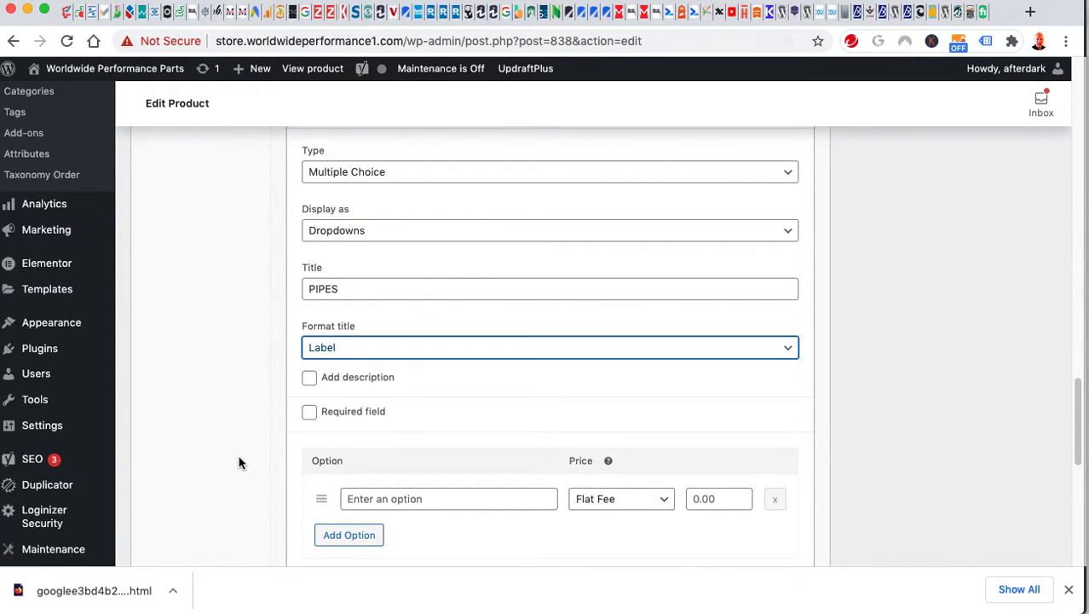
left_click(312, 349)
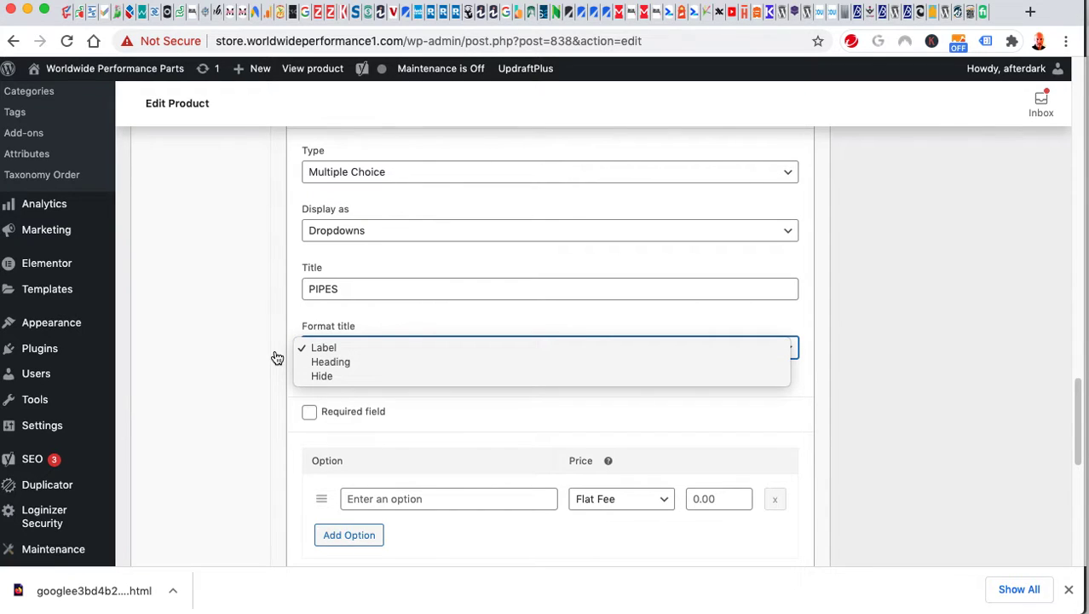
left_click(231, 445)
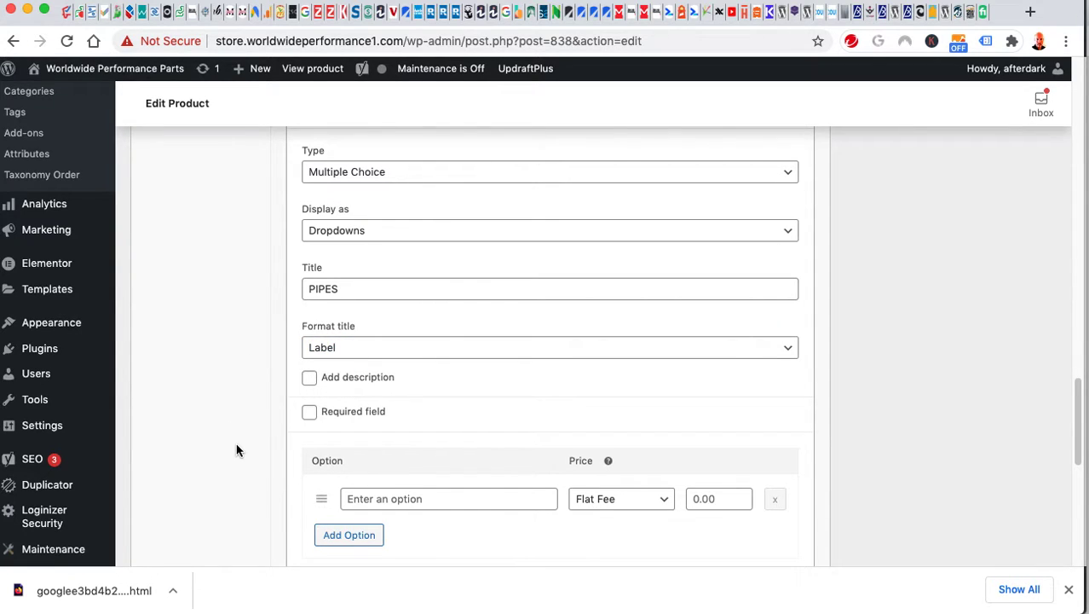
scroll(237, 450, "down", 1)
left_click(312, 348)
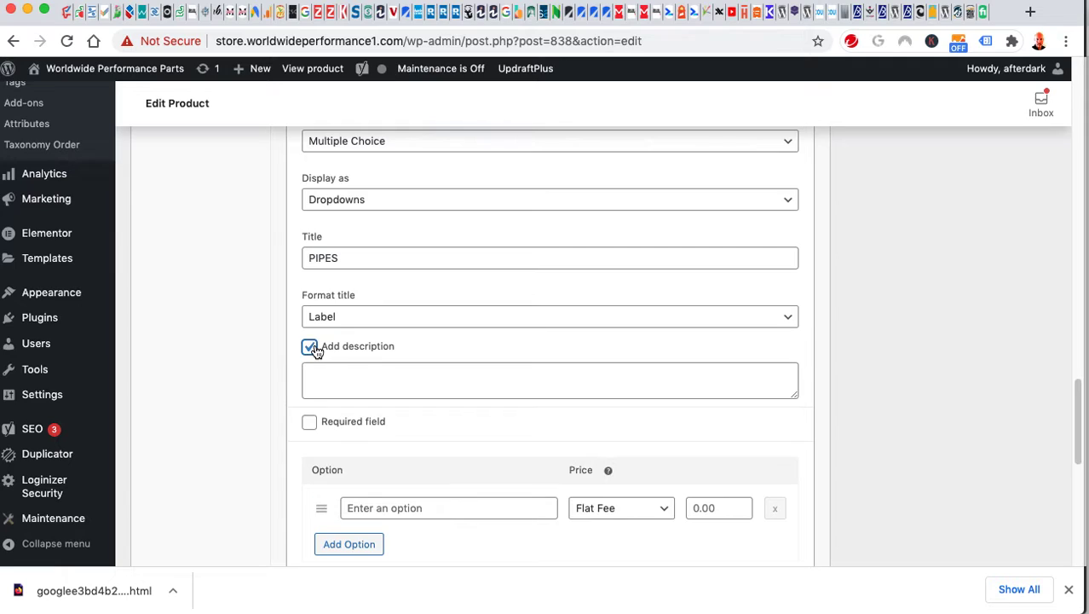
left_click(312, 350)
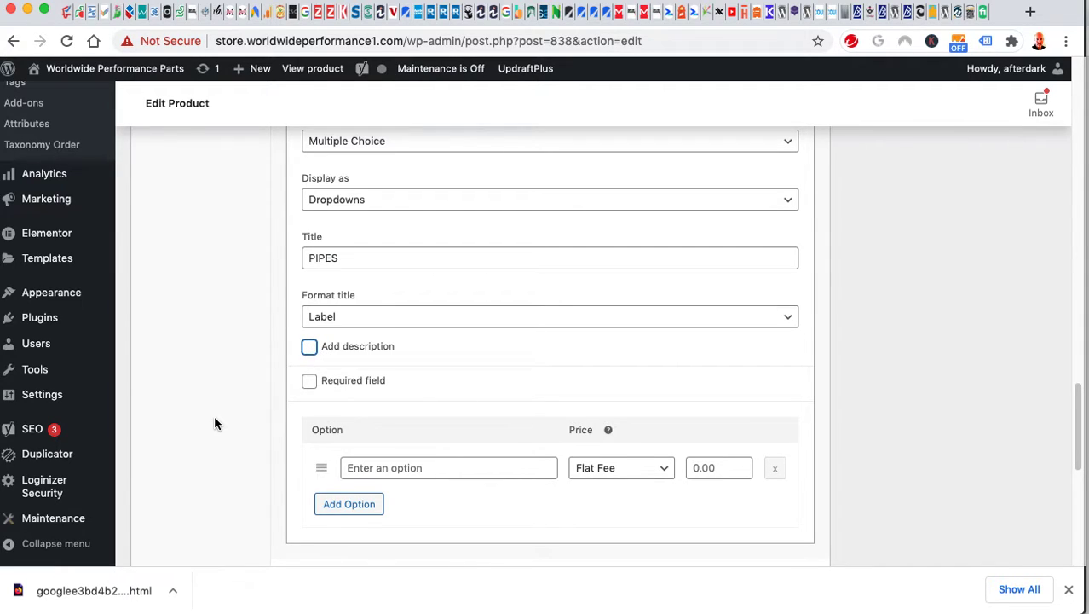
scroll(215, 418, "down", 2)
scroll(214, 422, "down", 1)
Name the first PIPES option 'test' with Quantity Based pricing at 10.
left_click(414, 381)
left_click(610, 382)
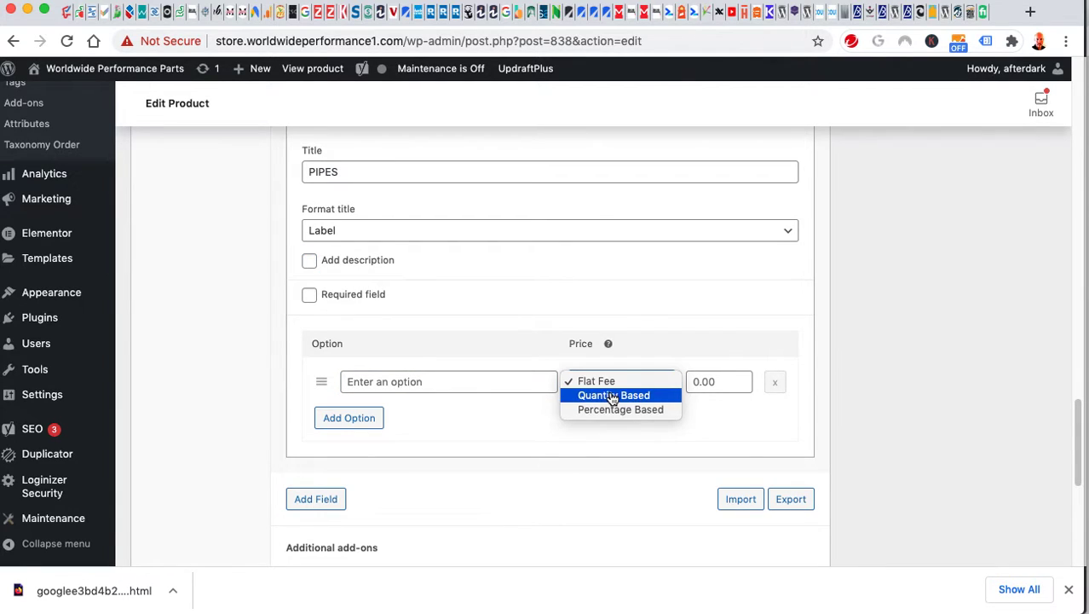
left_click(611, 396)
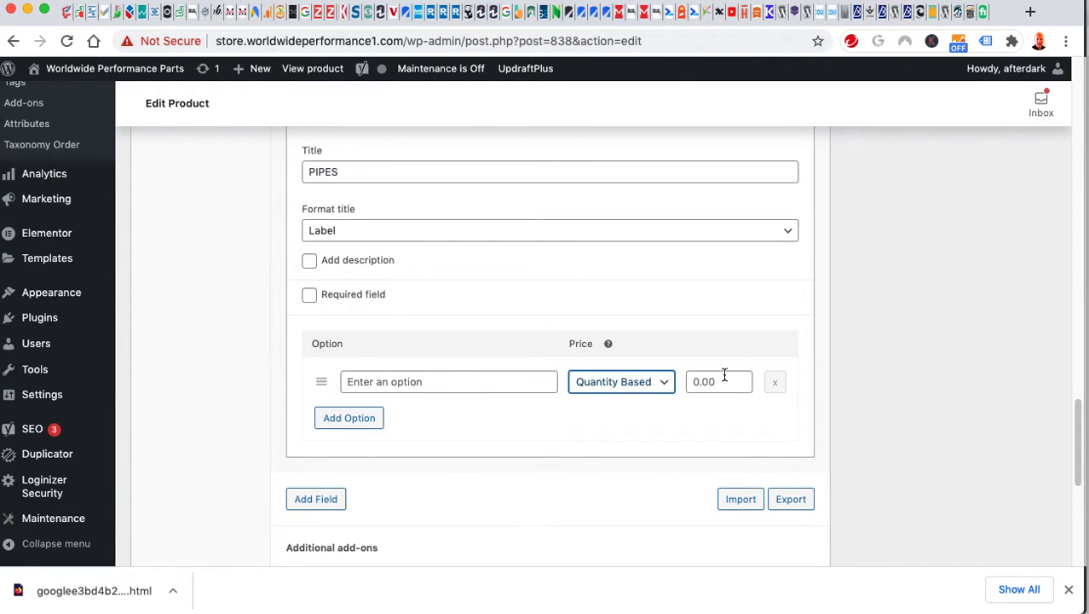
left_click(410, 389)
type("test")
left_click(687, 391)
type("10")
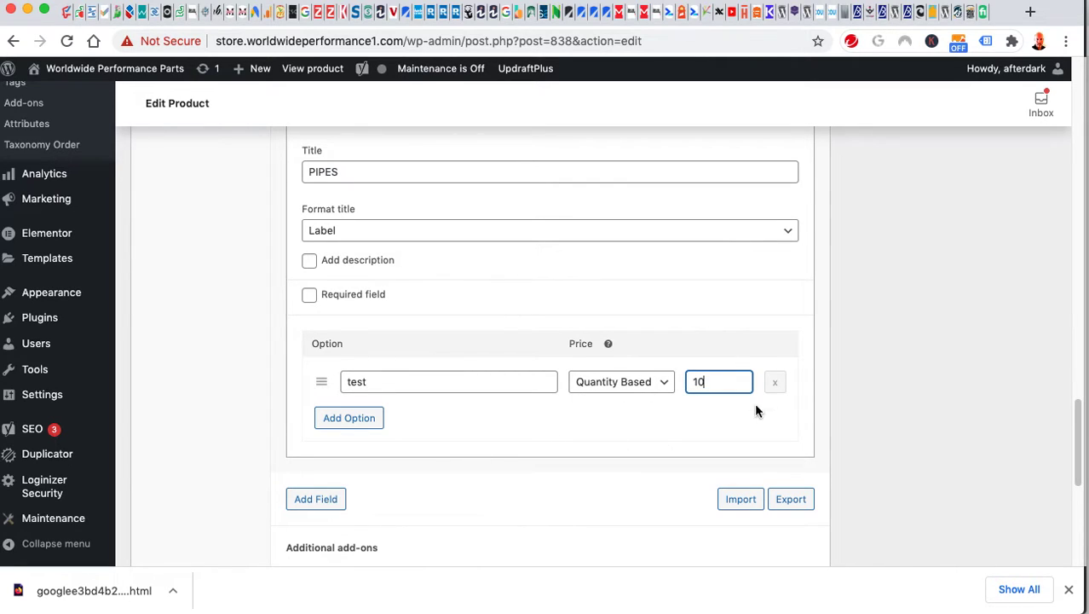
Select the product short description 'HMF EXHAUST FOR TERYX' to check it.
scroll(920, 436, "down", 3)
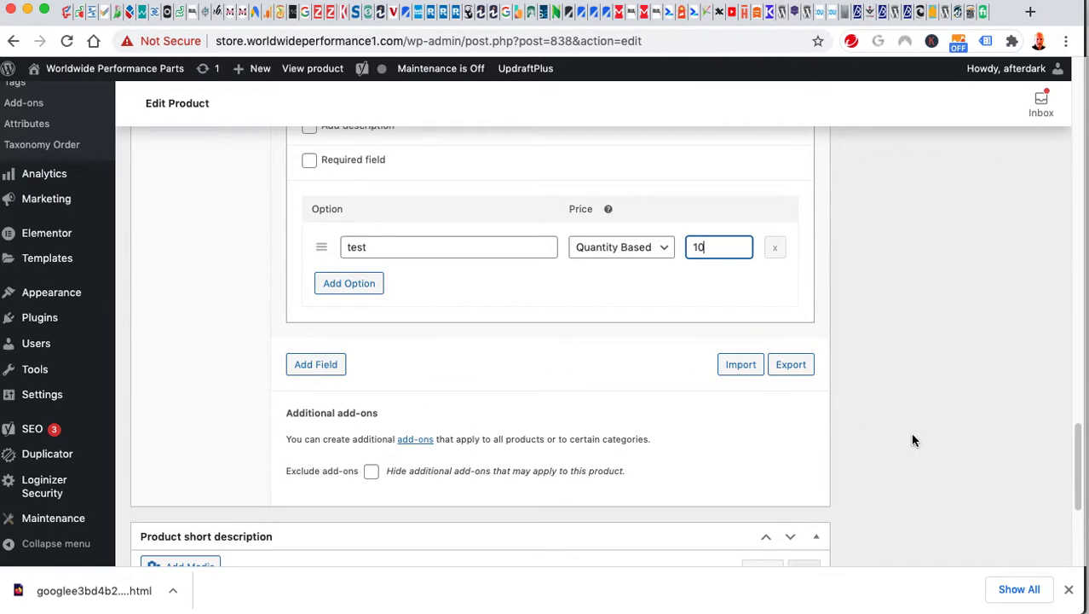
scroll(910, 432, "down", 7)
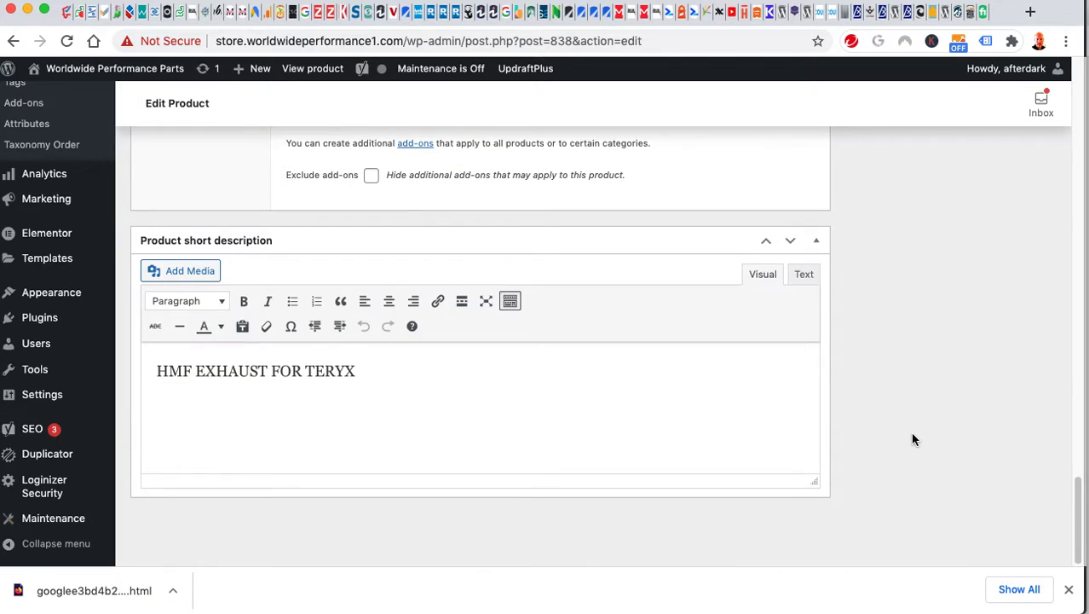
left_click_drag(376, 371, 126, 382)
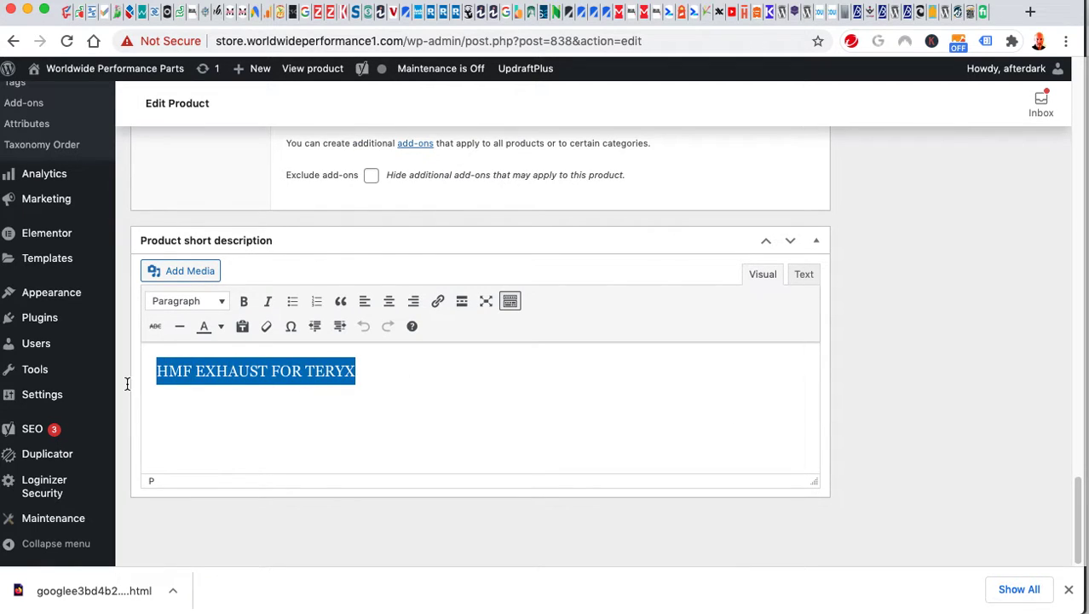
scroll(967, 380, "up", 7)
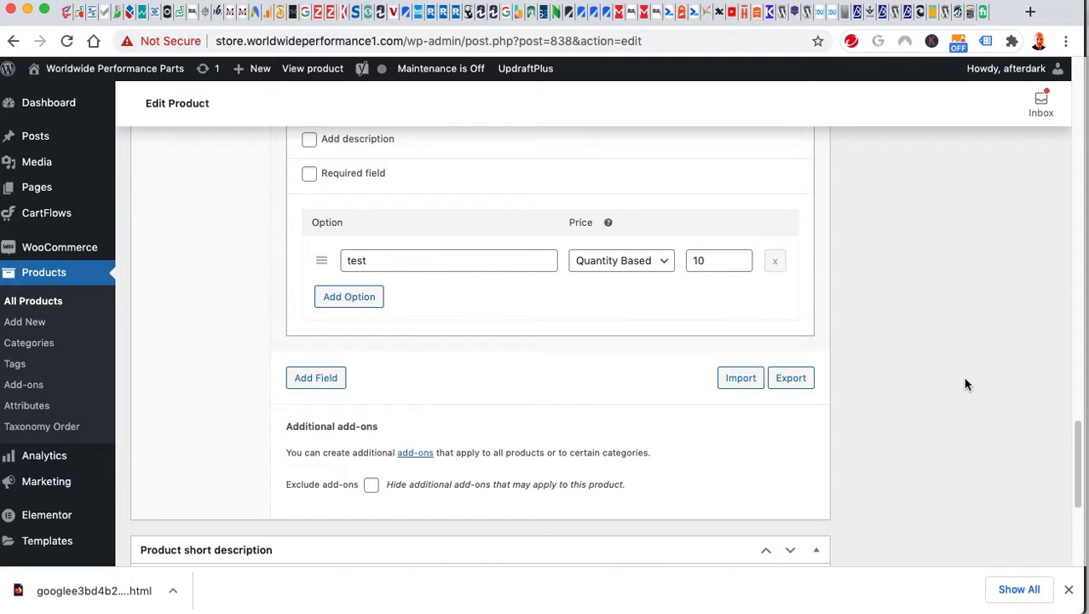
scroll(850, 367, "up", 16)
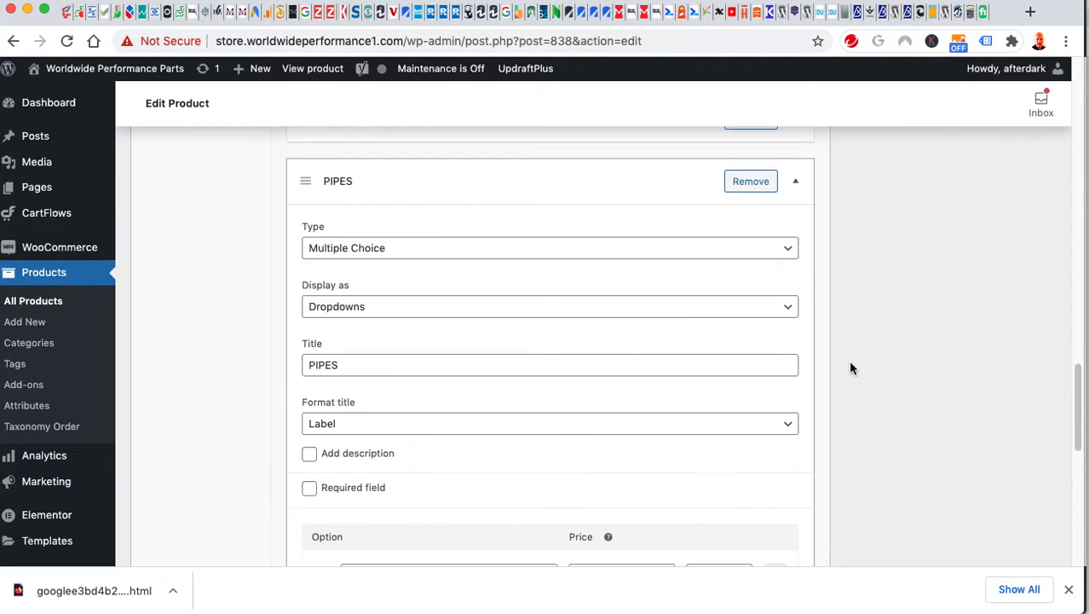
scroll(848, 362, "up", 20)
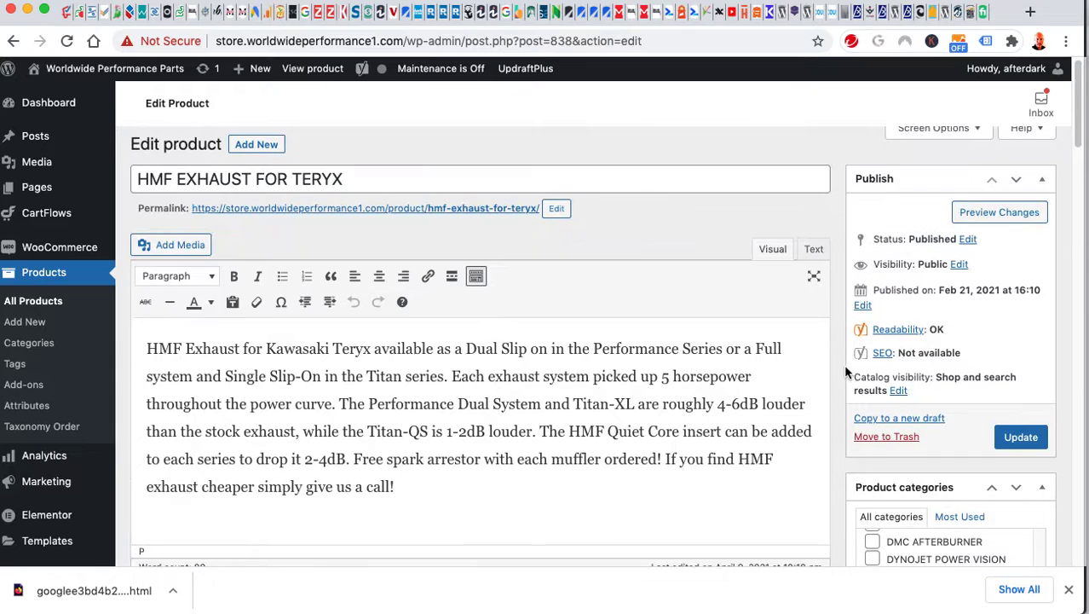
Update the HMF EXHAUST FOR TERYX product to save the add-on changes.
left_click(1014, 437)
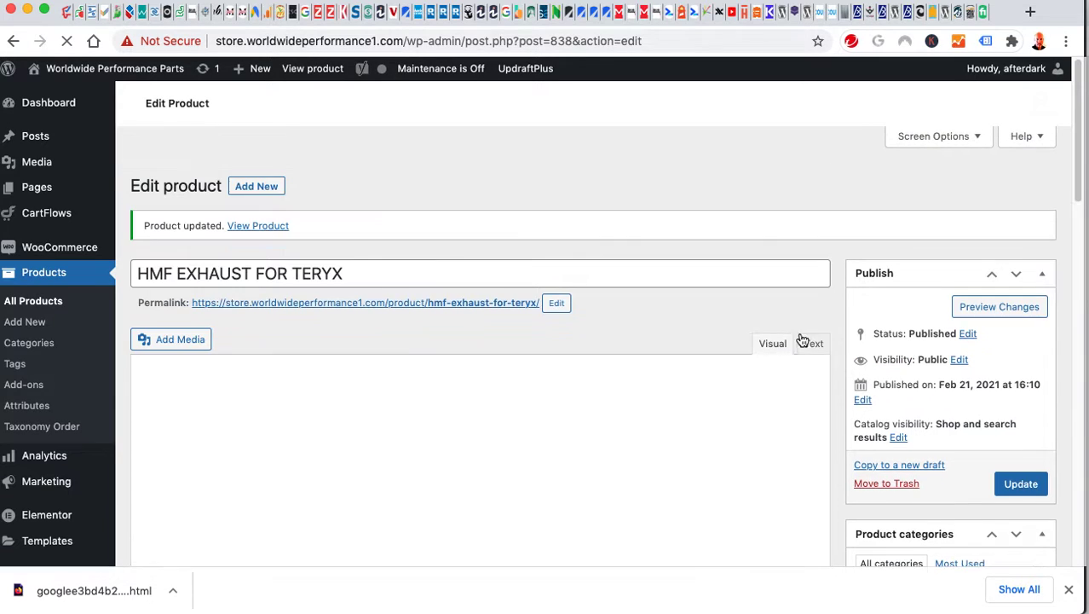
scroll(796, 409, "down", 5)
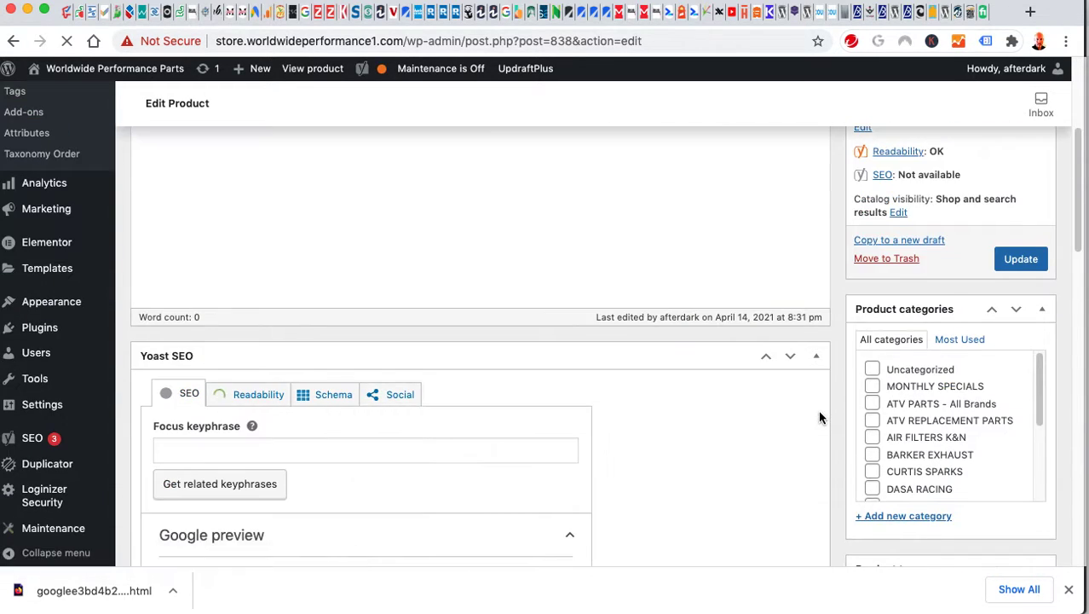
scroll(820, 417, "up", 5)
scroll(840, 417, "down", 4)
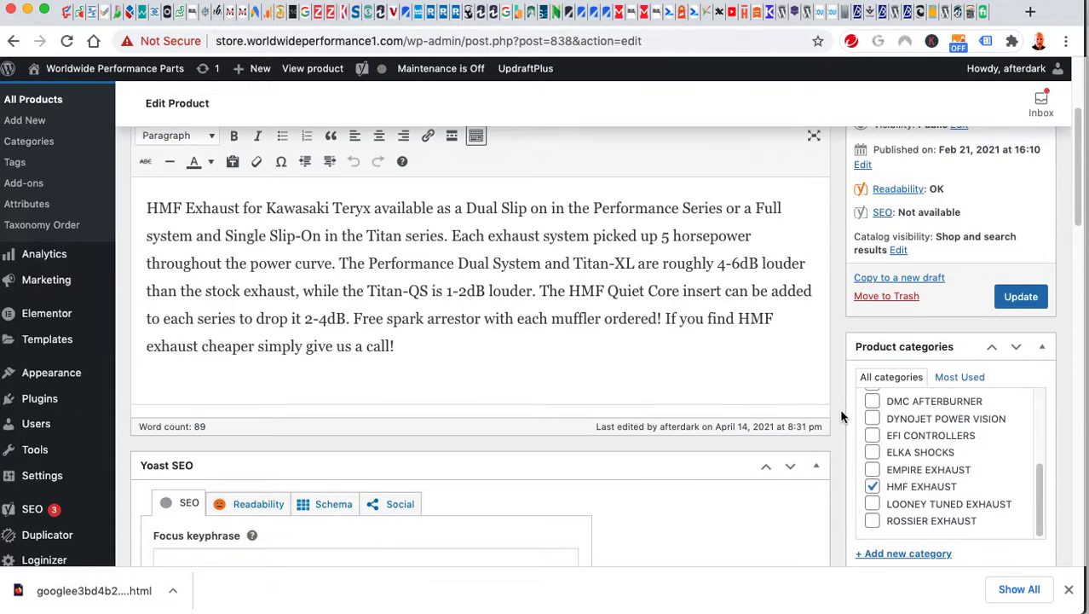
scroll(976, 492, "up", 5)
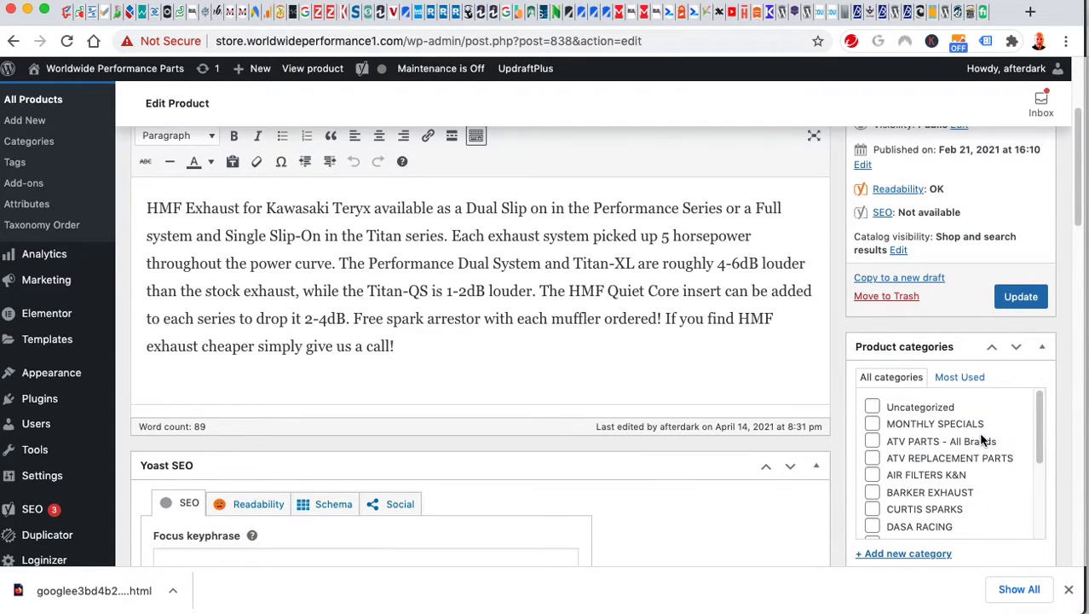
Tick and untick ATV PARTS - All Brands in Product categories.
left_click(873, 441)
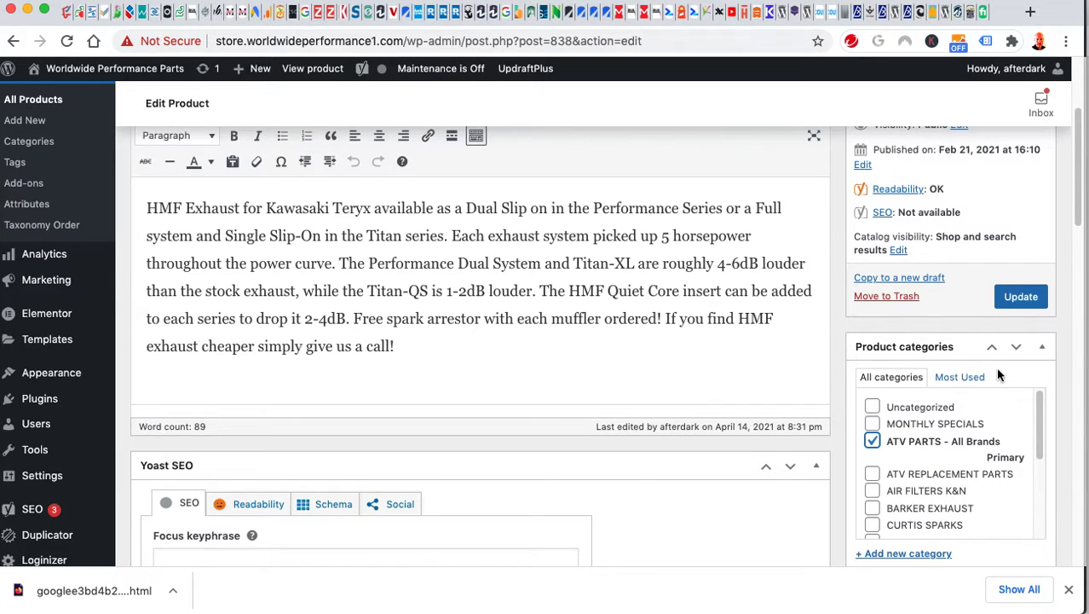
left_click(872, 441)
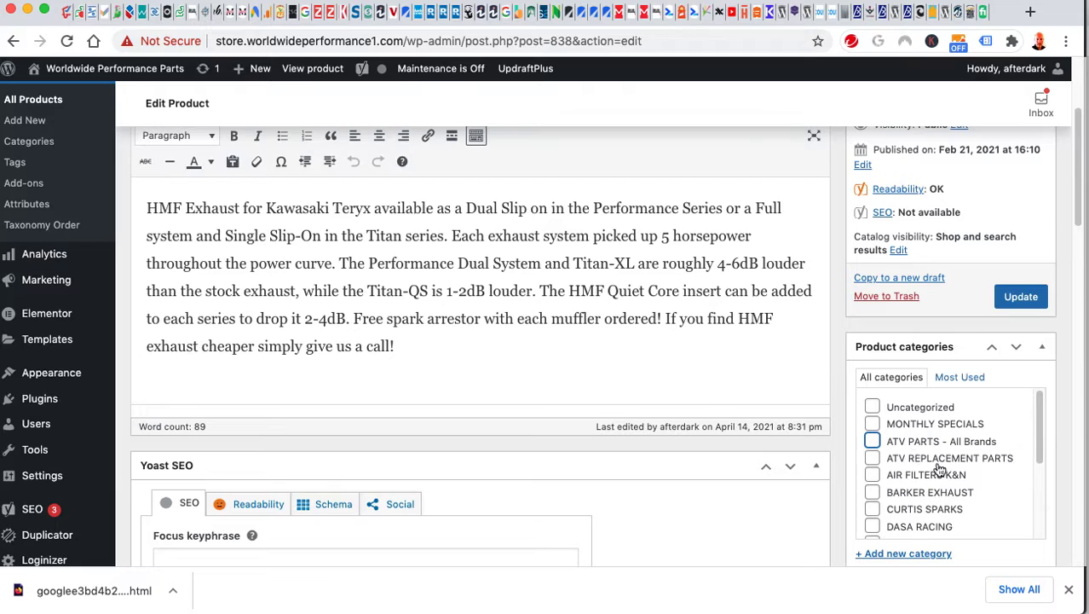
scroll(982, 482, "down", 1)
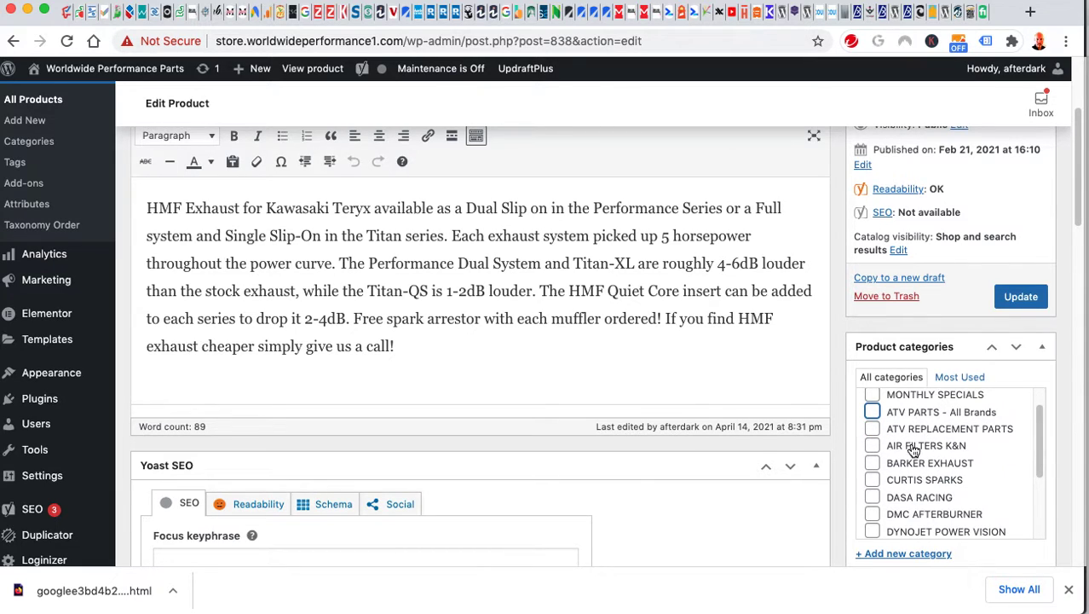
scroll(964, 483, "down", 3)
left_click(964, 484)
Tick and untick ELKA SHOCKS and EFI CONTROLLERS, leaving only HMF EXHAUST checked.
scroll(967, 483, "down", 1)
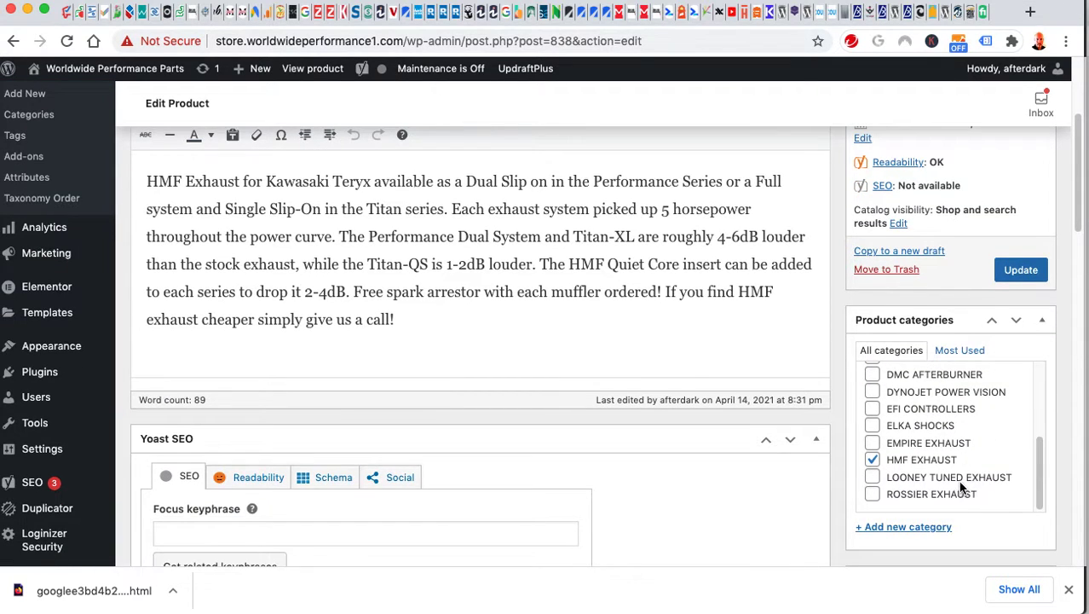
scroll(961, 483, "down", 3)
scroll(961, 482, "up", 4)
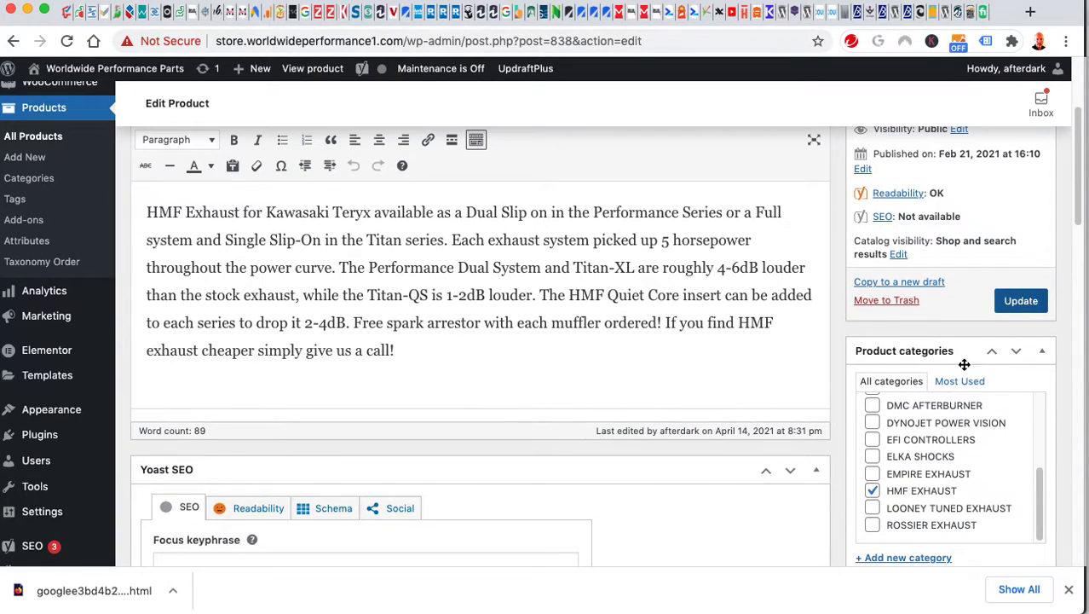
scroll(1014, 473, "down", 1)
left_click(871, 453)
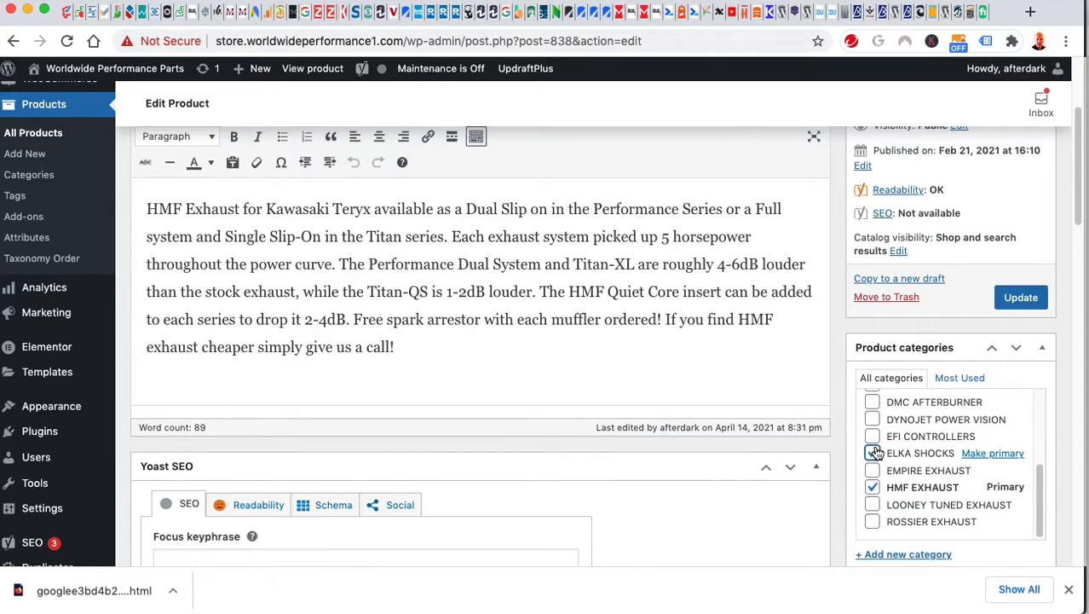
left_click(872, 435)
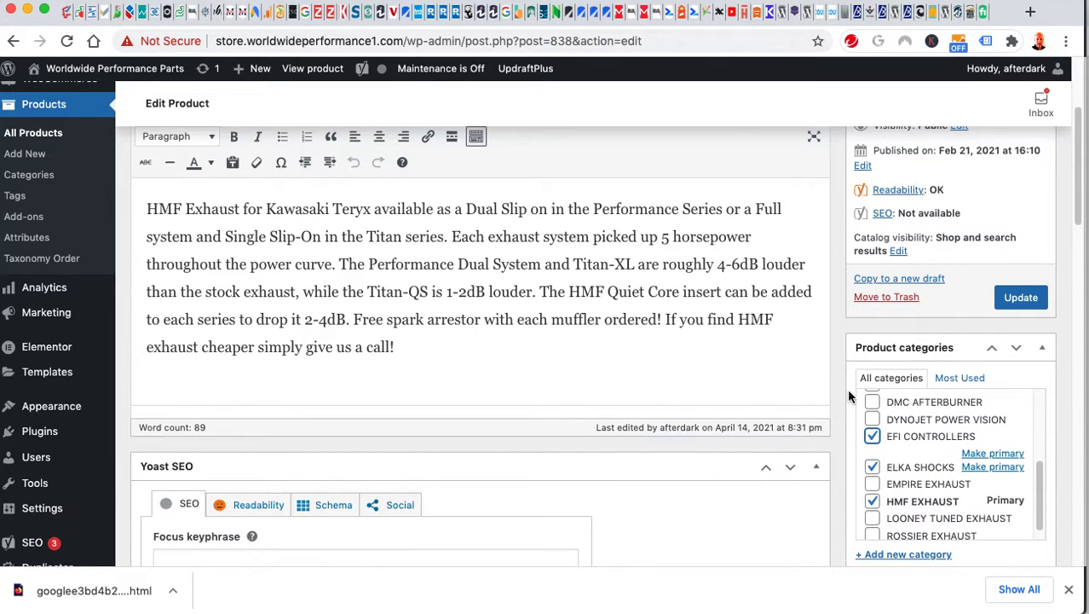
left_click(872, 466)
left_click(872, 435)
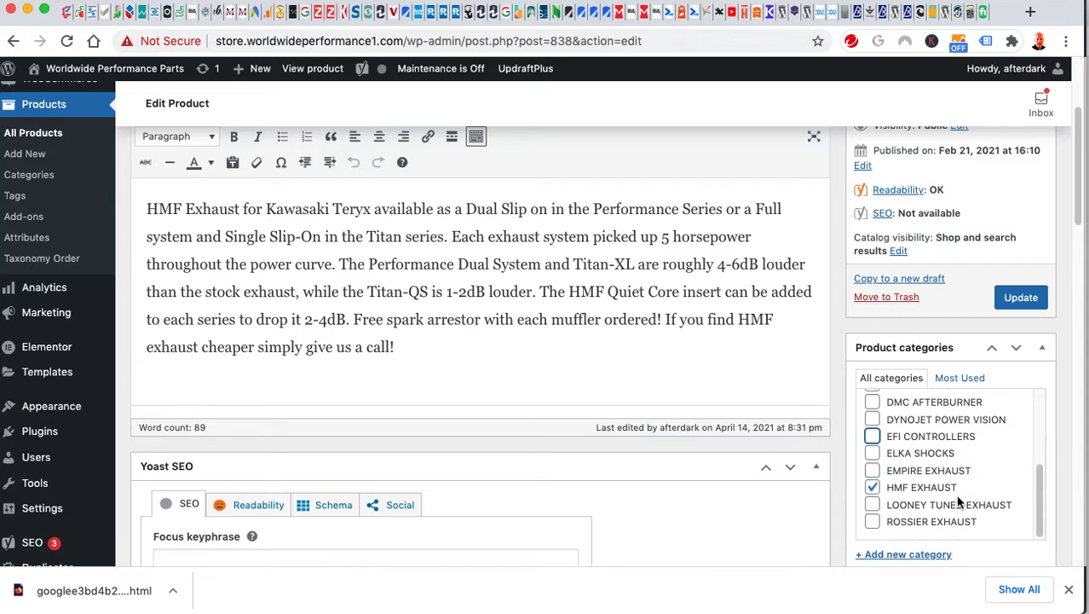
scroll(956, 494, "down", 5)
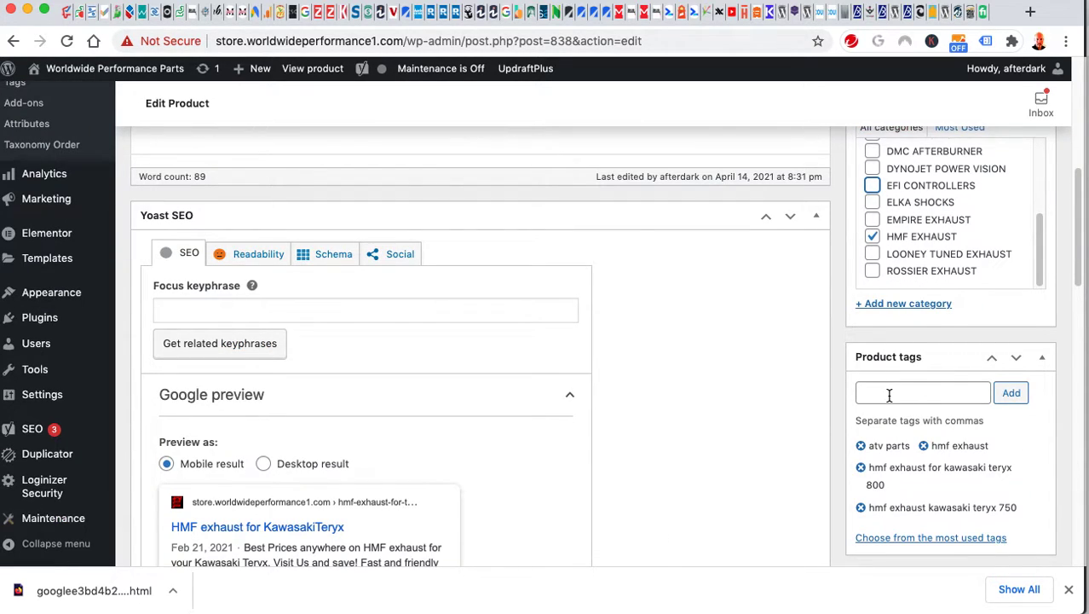
scroll(936, 413, "up", 6)
scroll(953, 400, "up", 3)
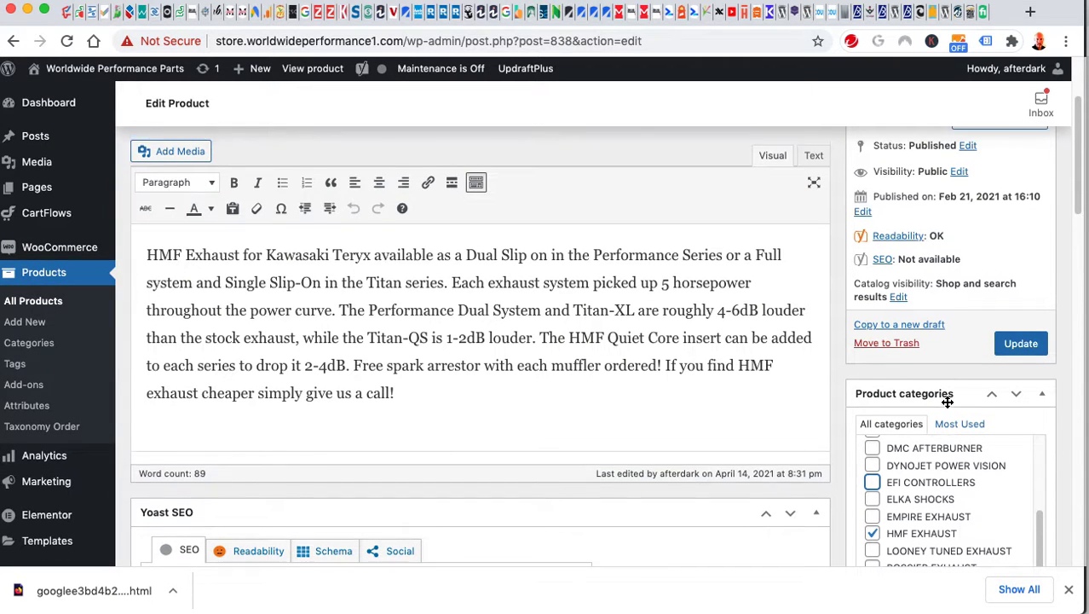
Update the product and verify its live page's PIPES dropdown offers test (+$10.00).
left_click(1045, 505)
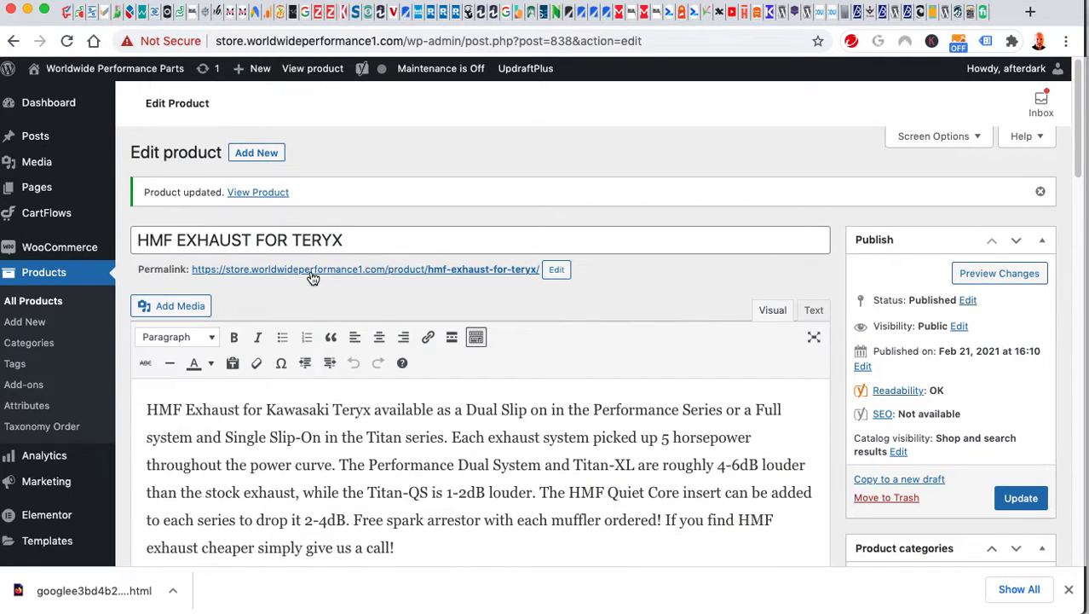
right_click(311, 271)
left_click(313, 279)
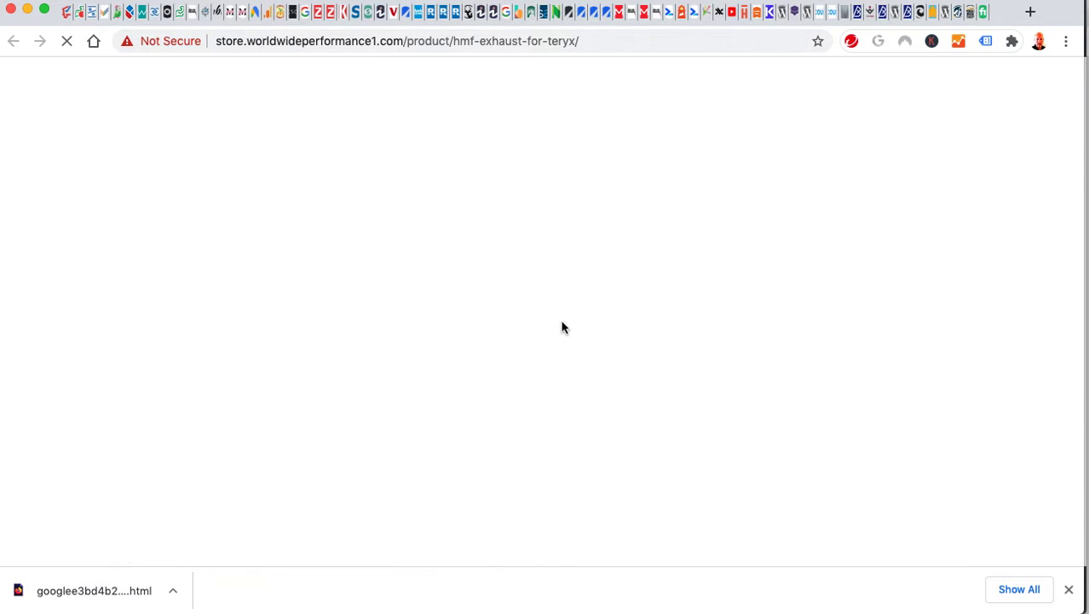
scroll(820, 351, "down", 7)
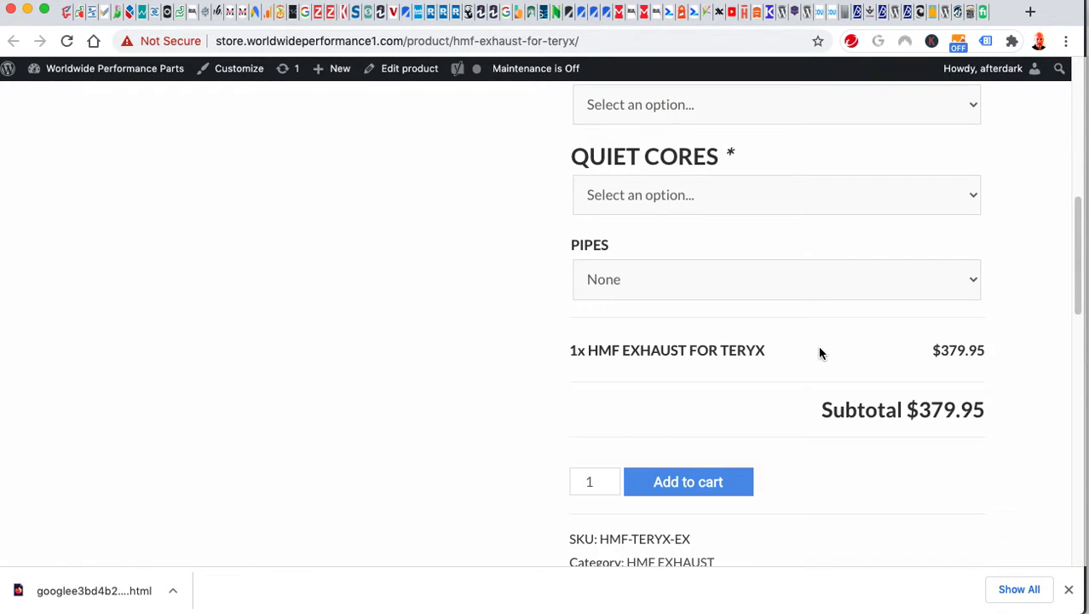
left_click(697, 283)
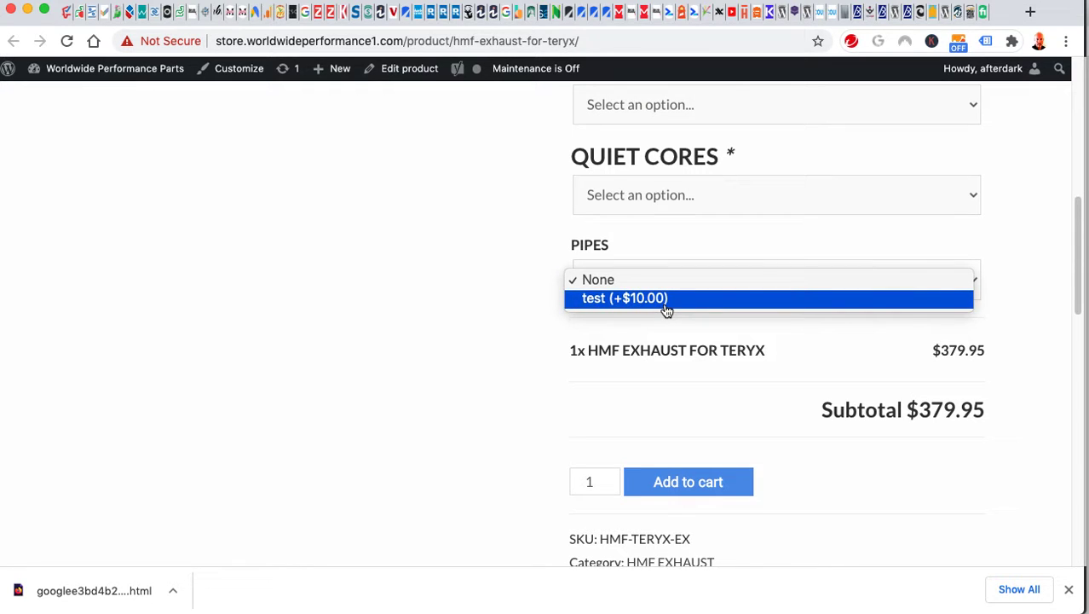
left_click(403, 328)
key("ctrl+shift+Tab")
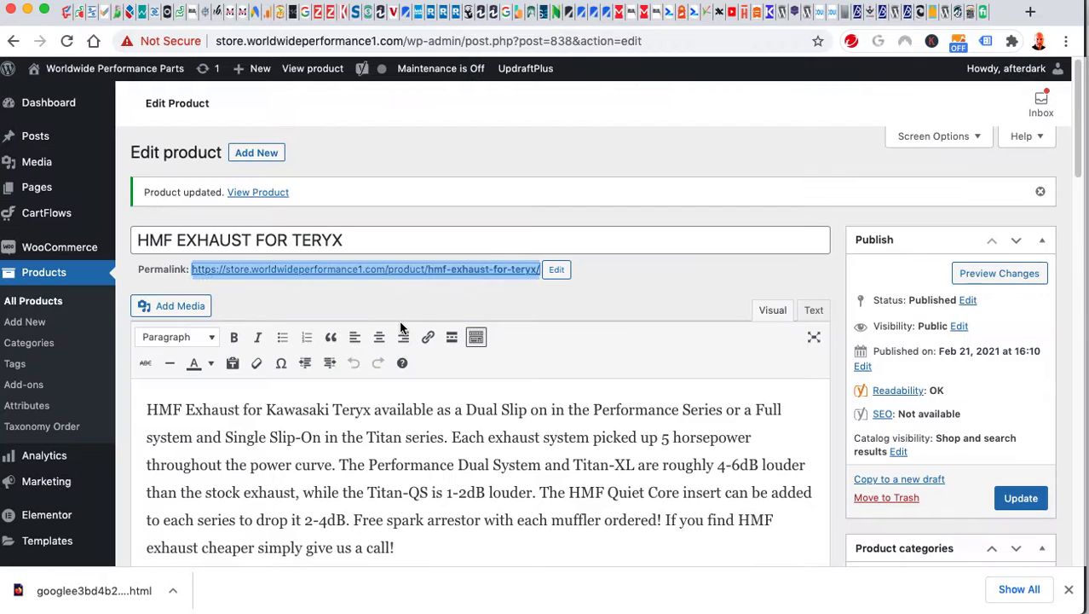
Delete the PIPES add-on field from the Add-ons panel and update the product.
scroll(816, 426, "down", 15)
scroll(814, 426, "down", 4)
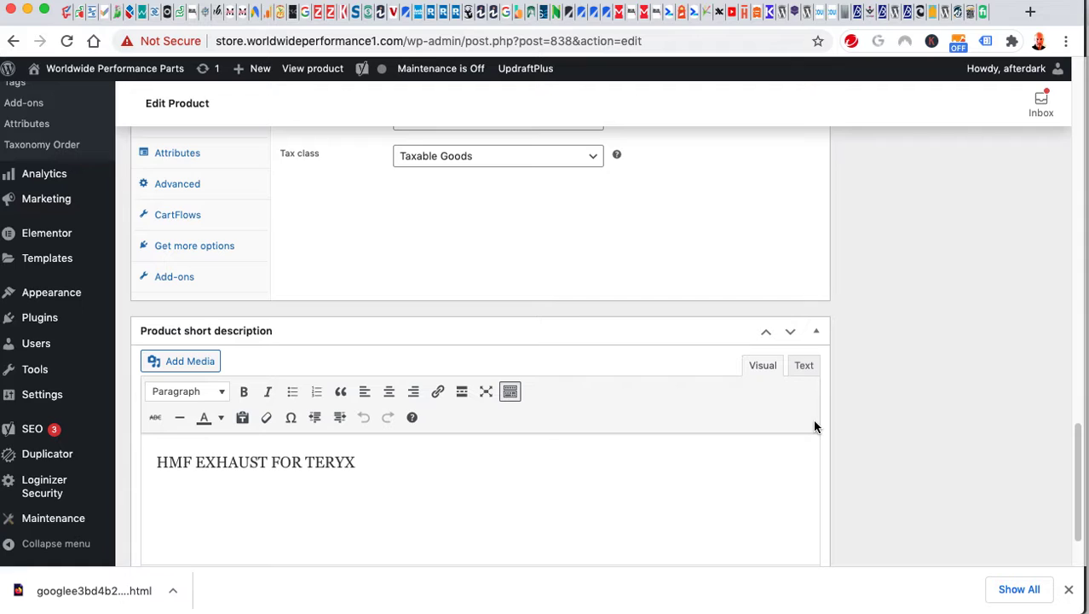
scroll(814, 426, "up", 3)
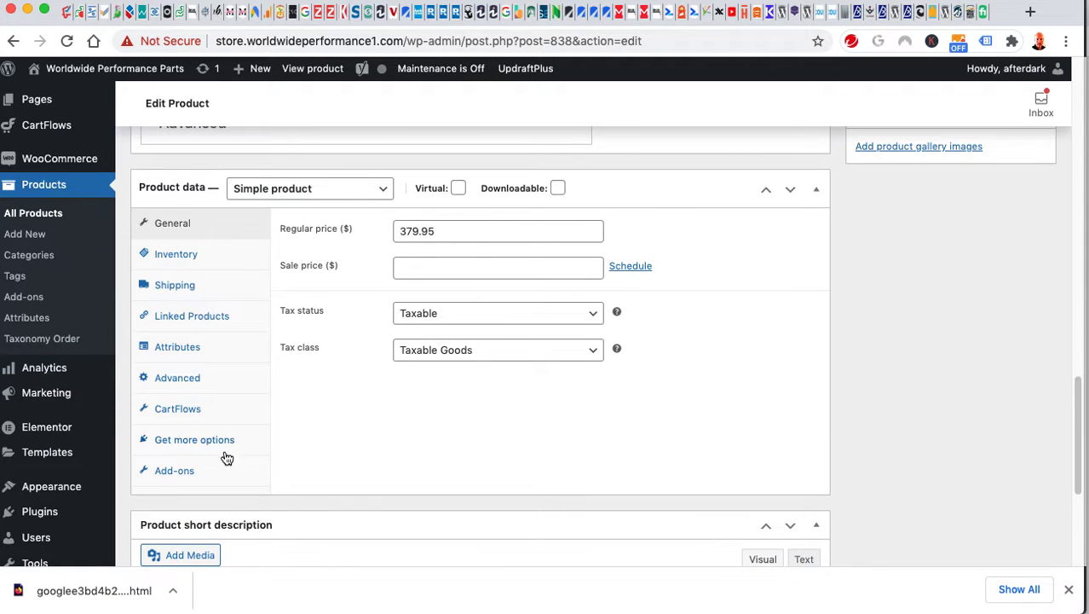
left_click(183, 469)
scroll(656, 416, "down", 4)
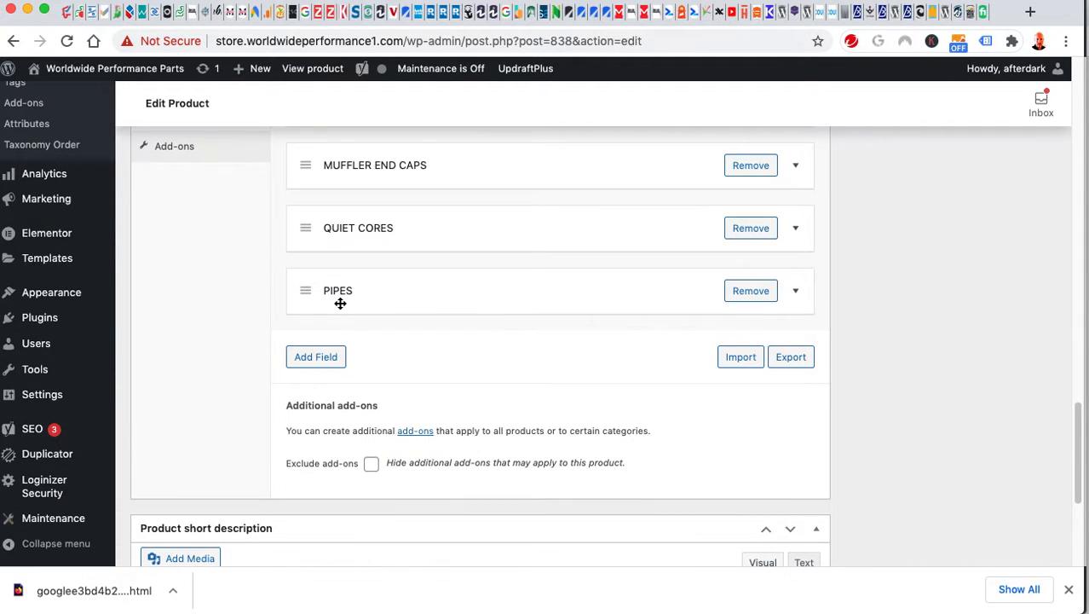
left_click(763, 296)
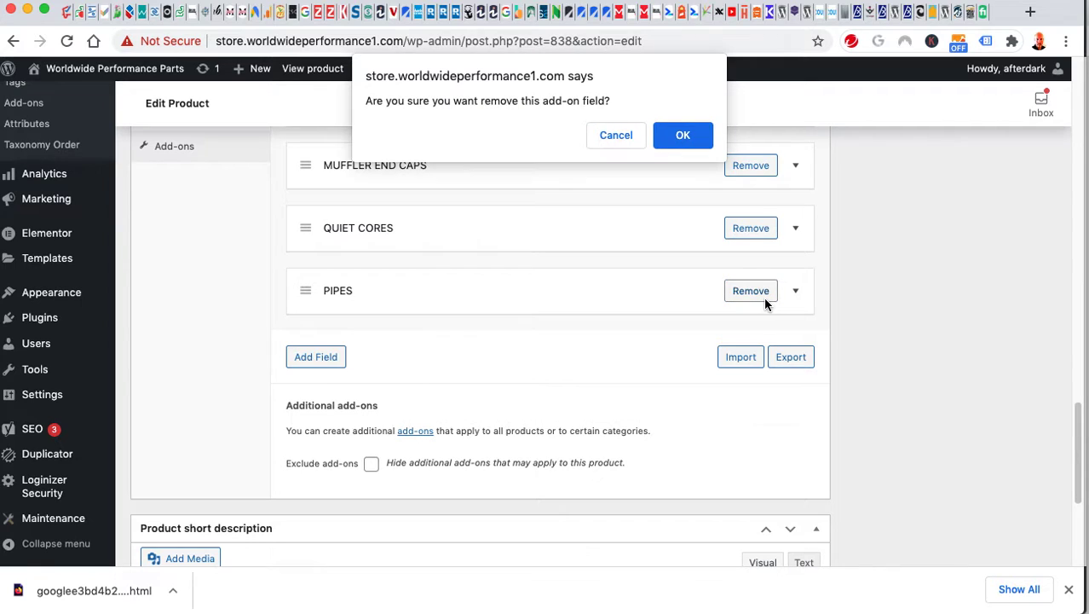
left_click(683, 139)
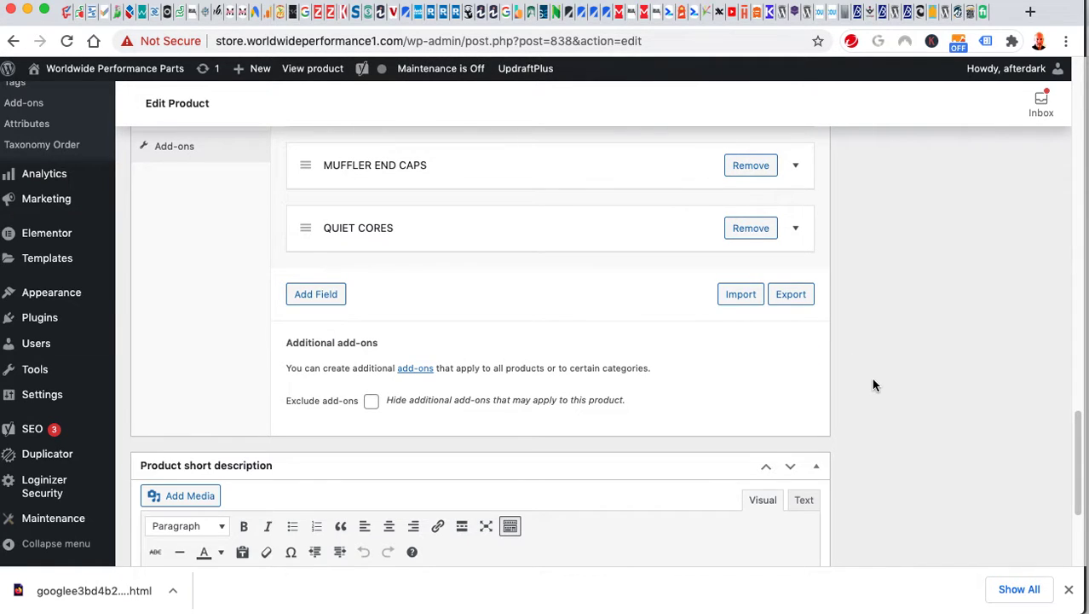
scroll(910, 379, "up", 20)
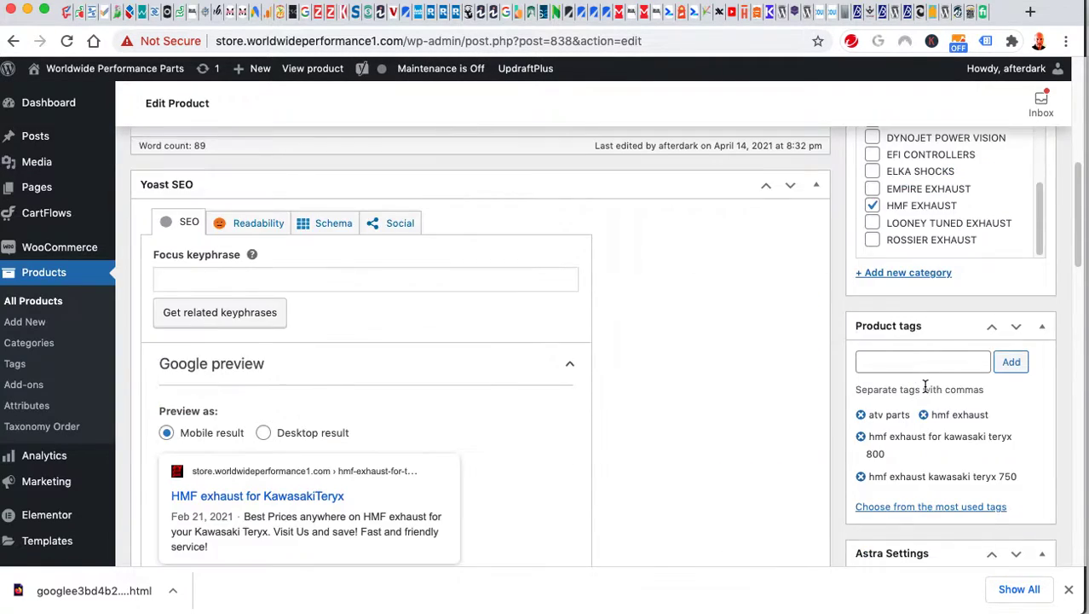
left_click(1016, 499)
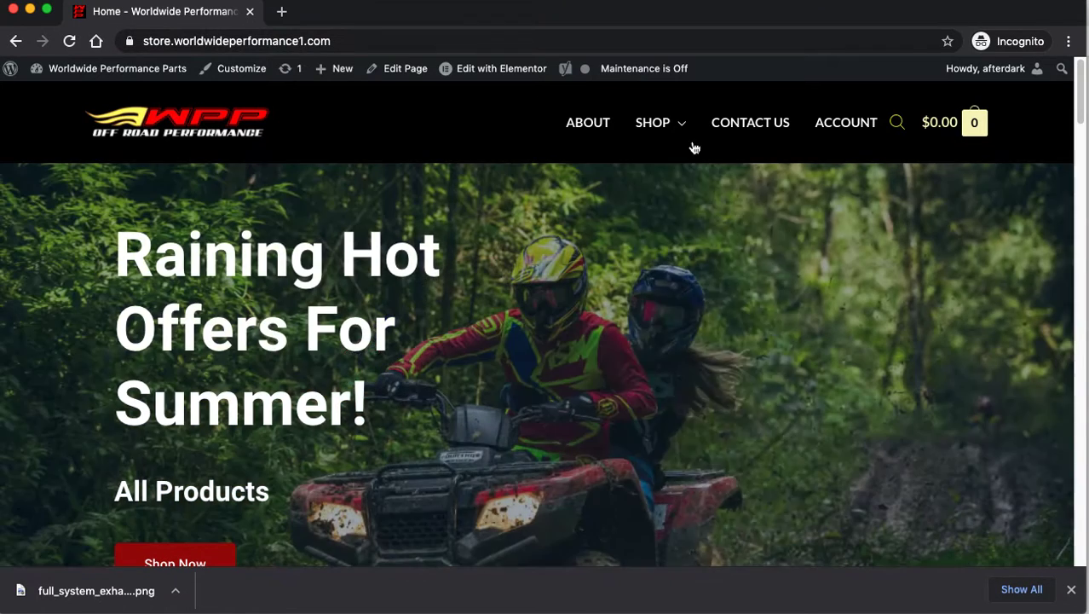
mouse_move(672, 130)
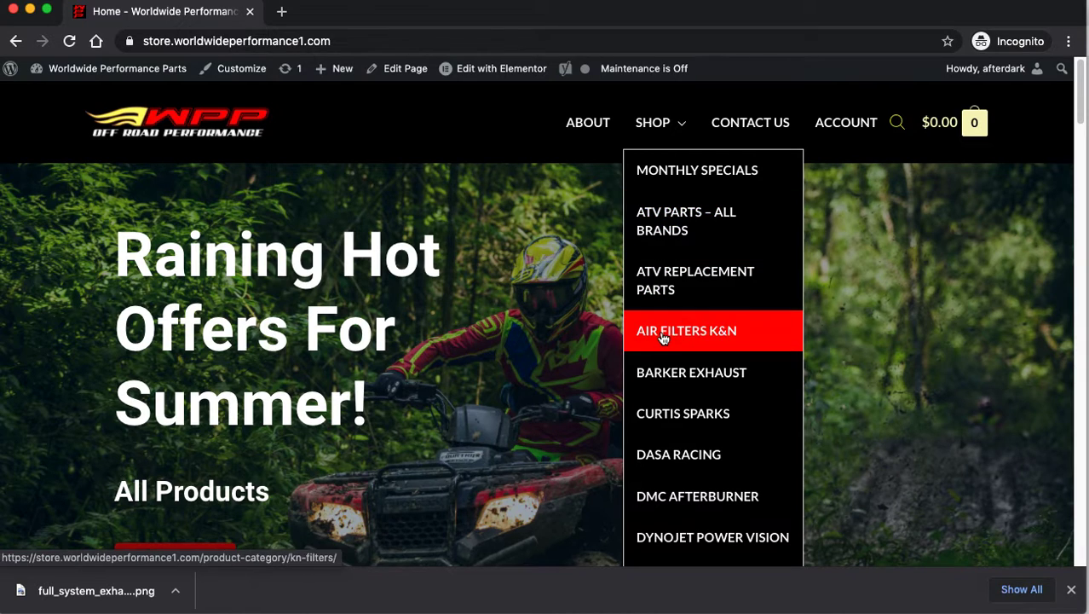
scroll(675, 446, "down", 4)
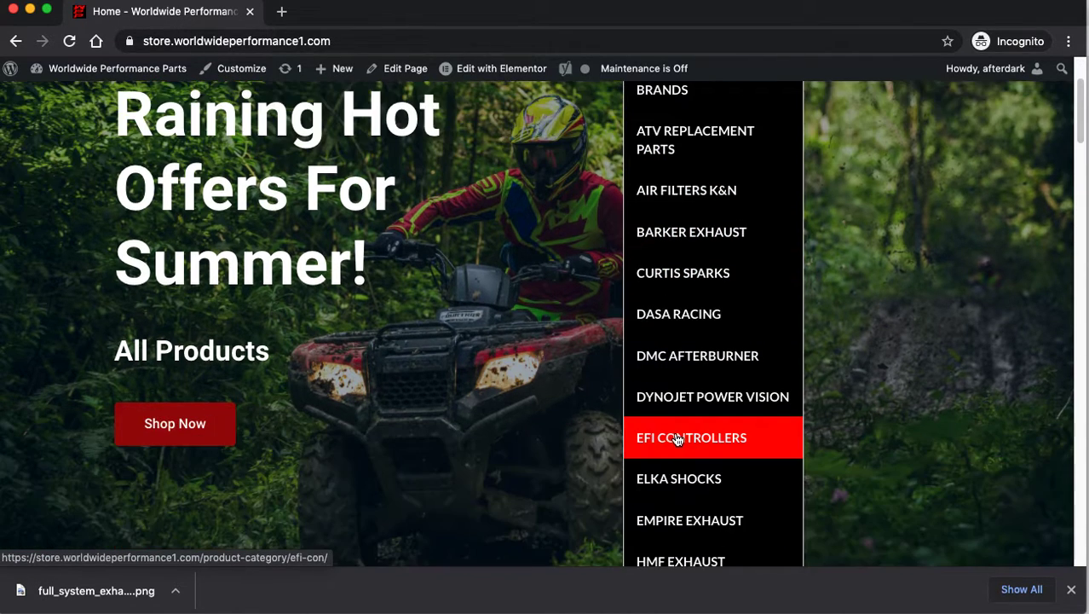
scroll(646, 288, "up", 4)
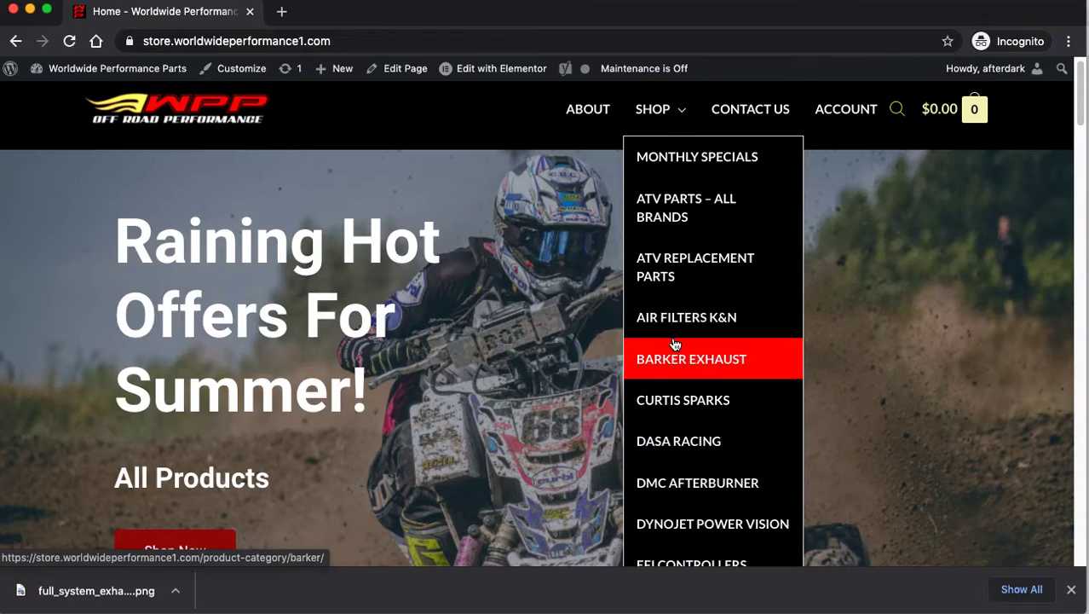
scroll(695, 282, "down", 2)
scroll(712, 426, "down", 1)
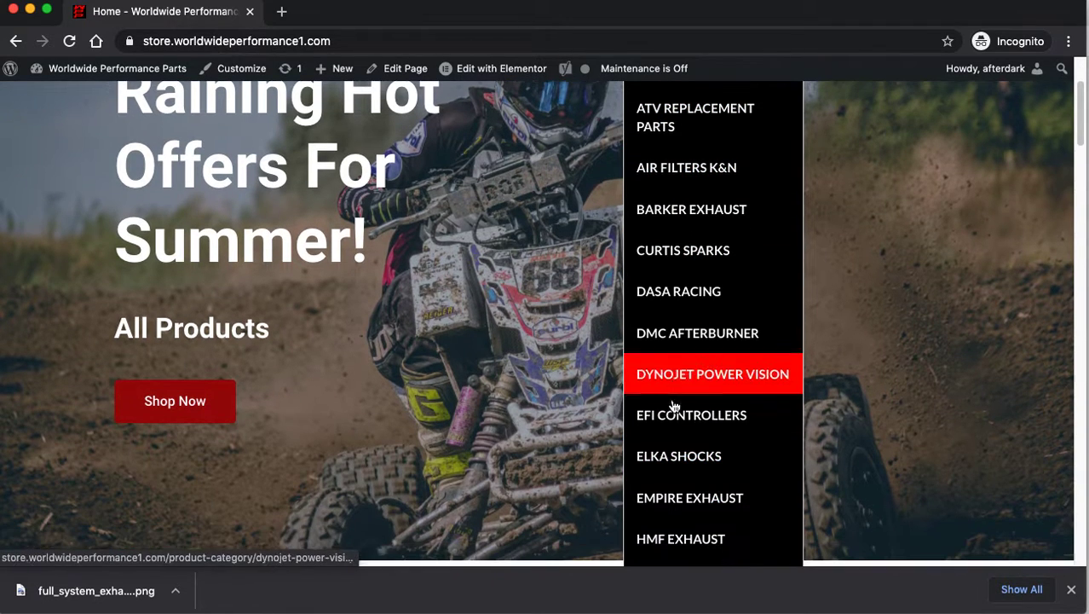
scroll(487, 138, "up", 2)
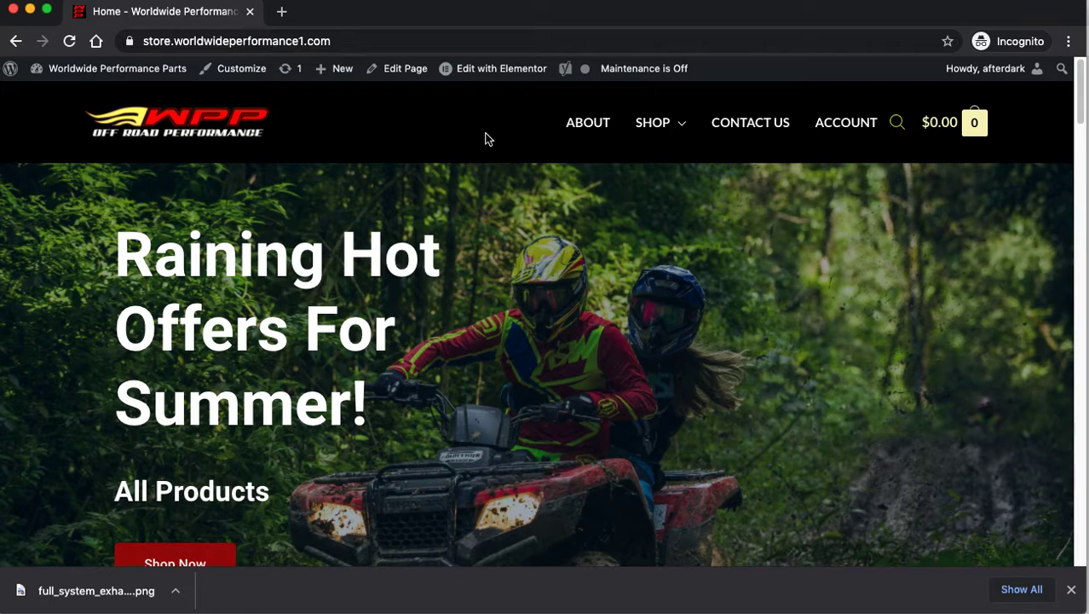
key("super+grave")
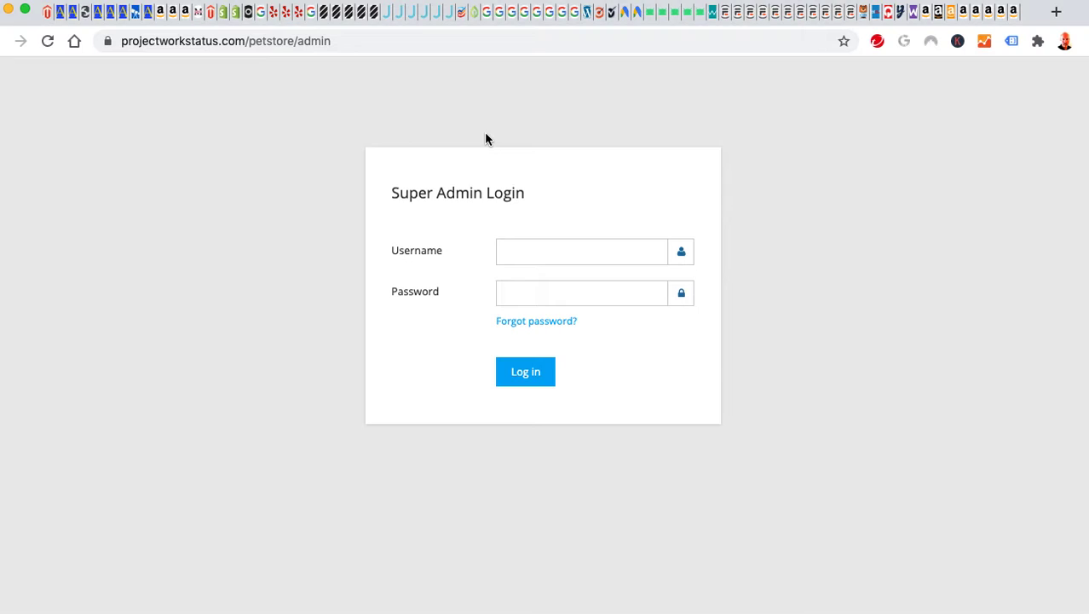
key("super+grave")
key("super+grave")
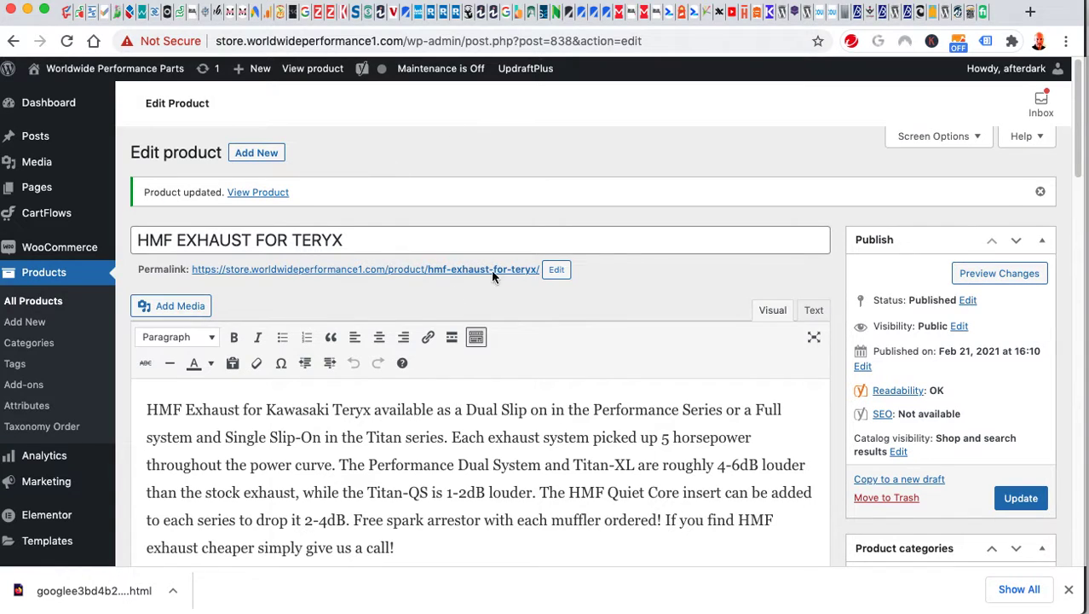
Open Products > All Products to list the store's 212 products.
scroll(703, 290, "down", 1)
scroll(704, 286, "up", 1)
left_click(37, 277)
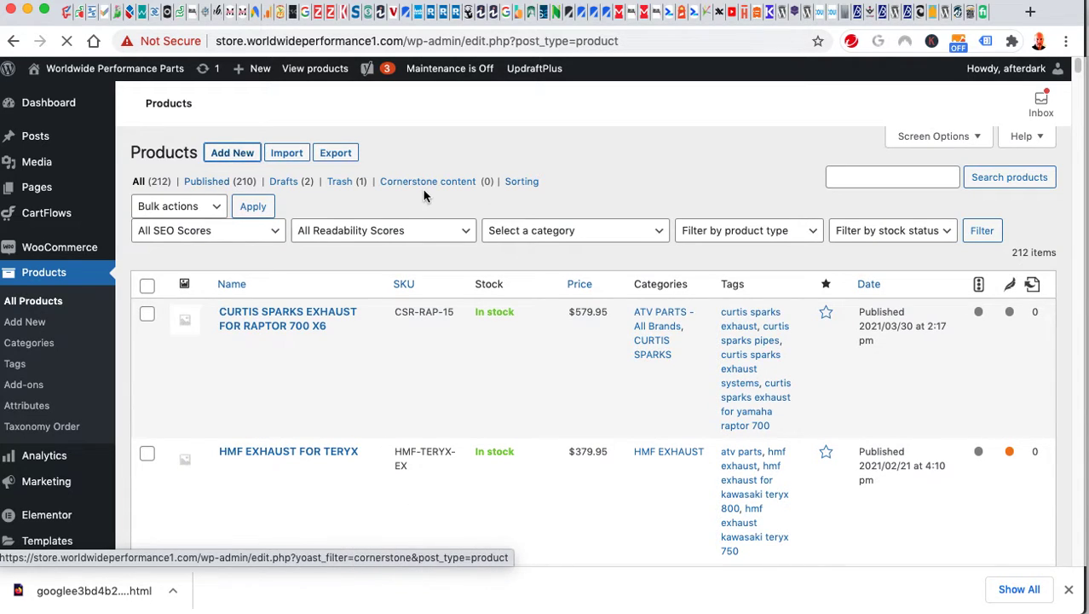
Start a new product titled 'Test' with description 'ersrrs', filed under ATV PARTS - All Brands.
left_click(226, 152)
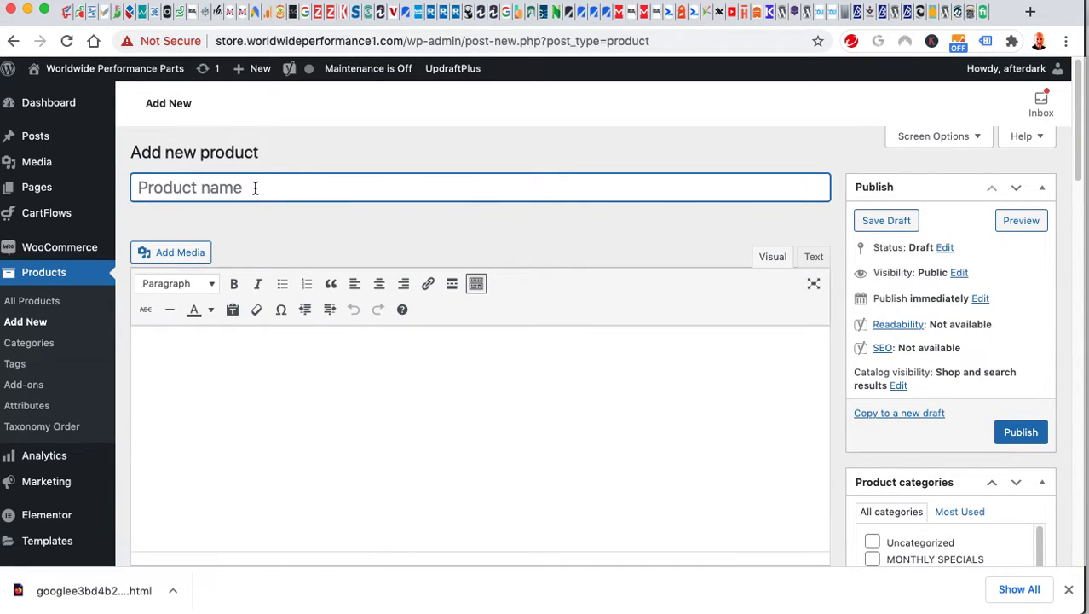
type("Test")
left_click(309, 401)
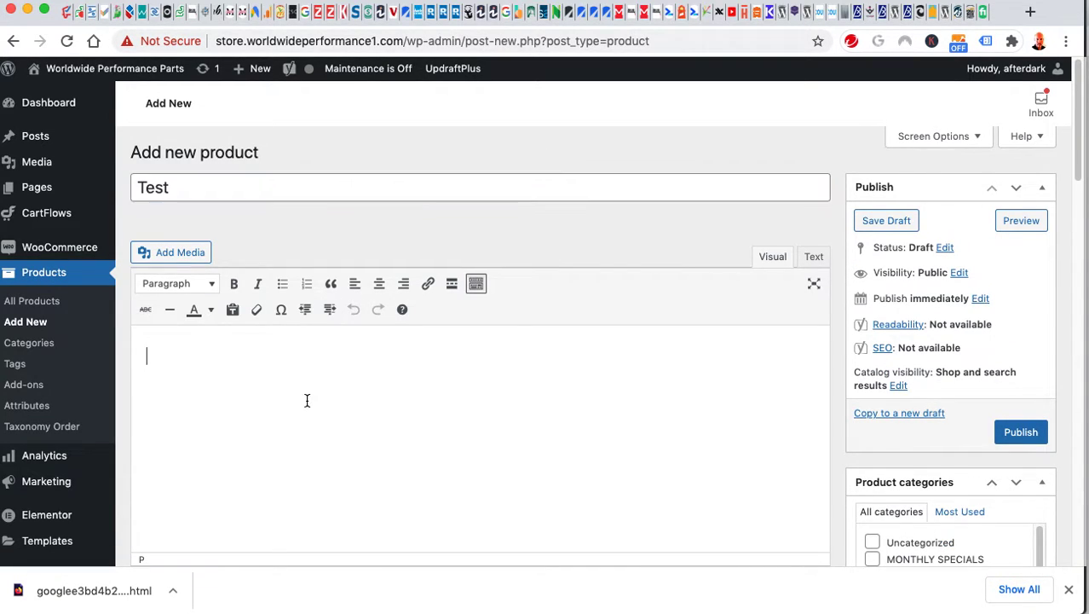
type("ersrrs")
scroll(824, 430, "down", 3)
left_click(872, 428)
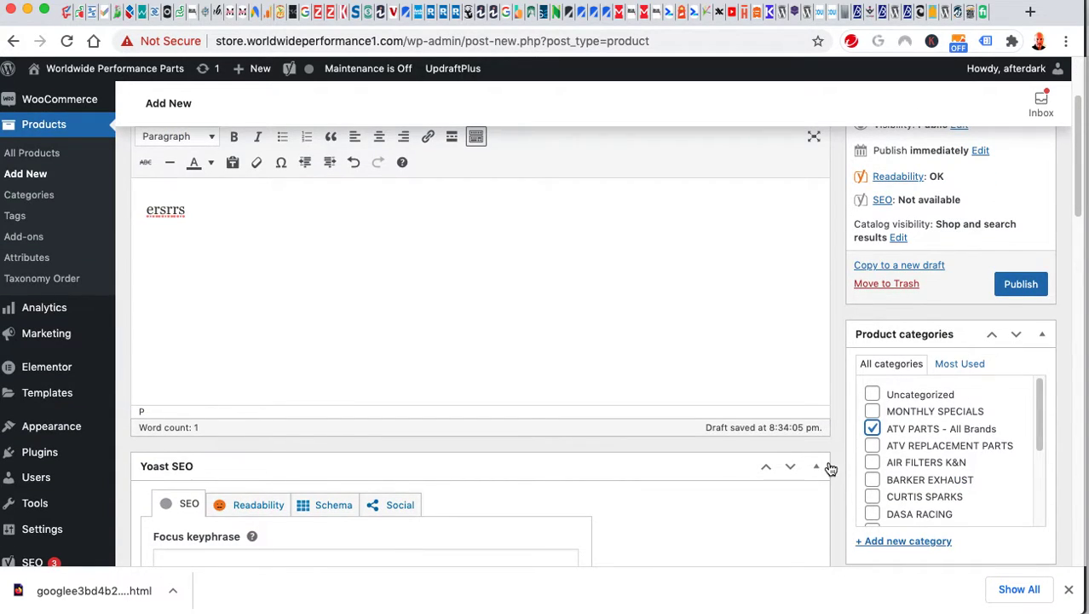
left_click(818, 469)
scroll(814, 464, "down", 5)
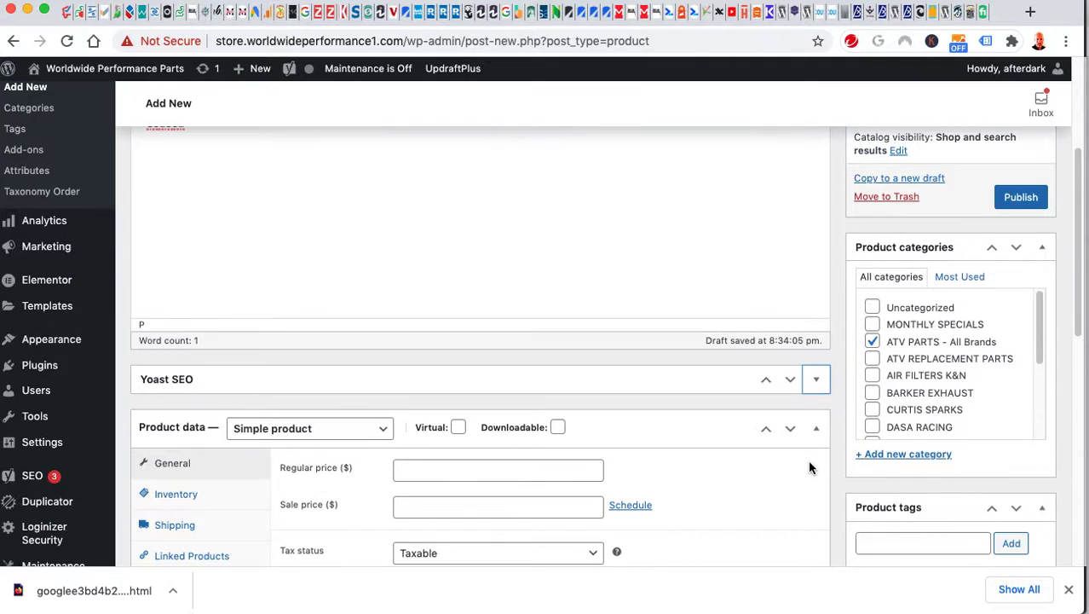
Set the product's regular price to 200.
left_click(446, 345)
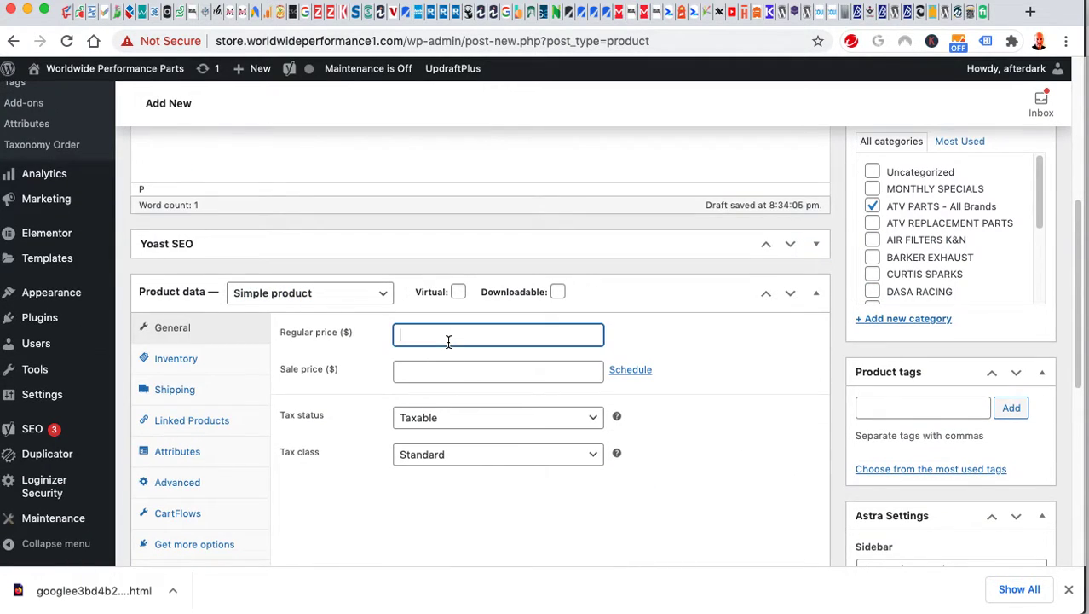
type("000")
key("BackSpace")
key("BackSpace")
key("BackSpace")
type("200")
scroll(320, 469, "down", 2)
scroll(262, 542, "down", 1)
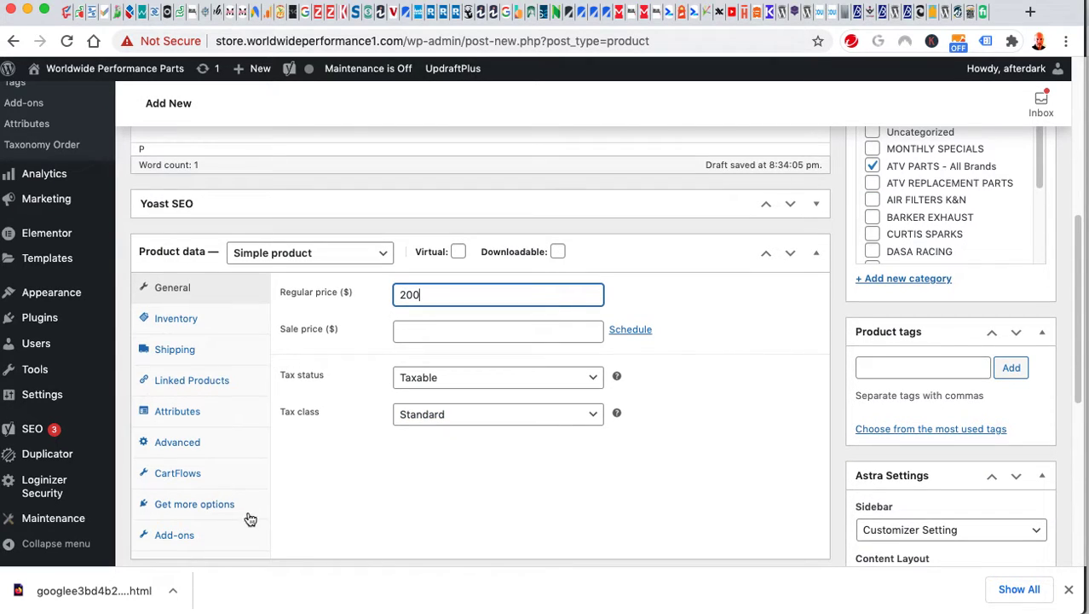
Set the product's shipping weight to 25 lbs.
left_click(186, 352)
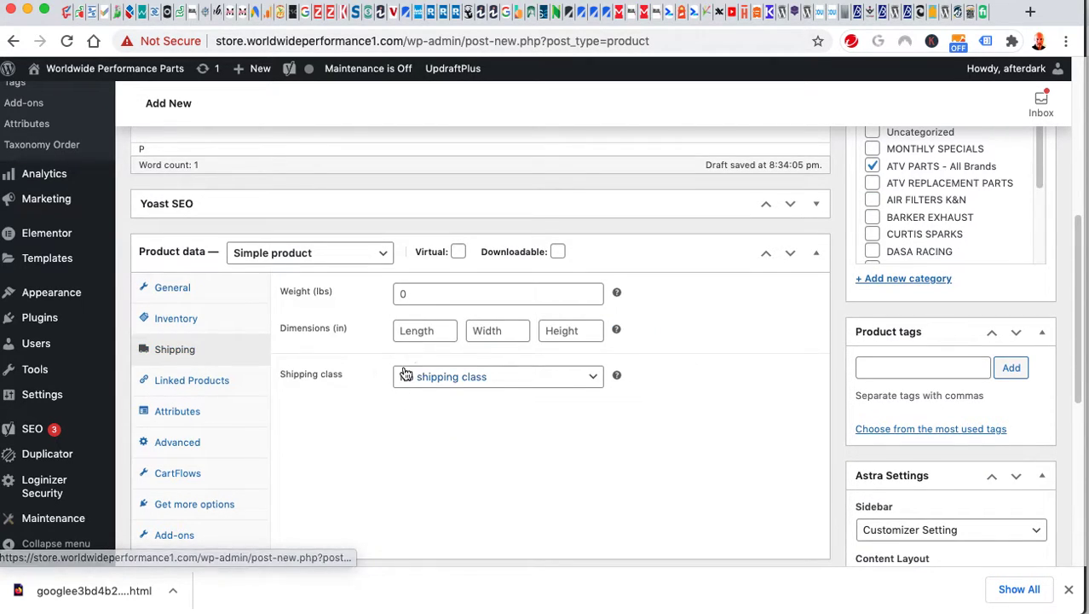
left_click(412, 297)
type("2")
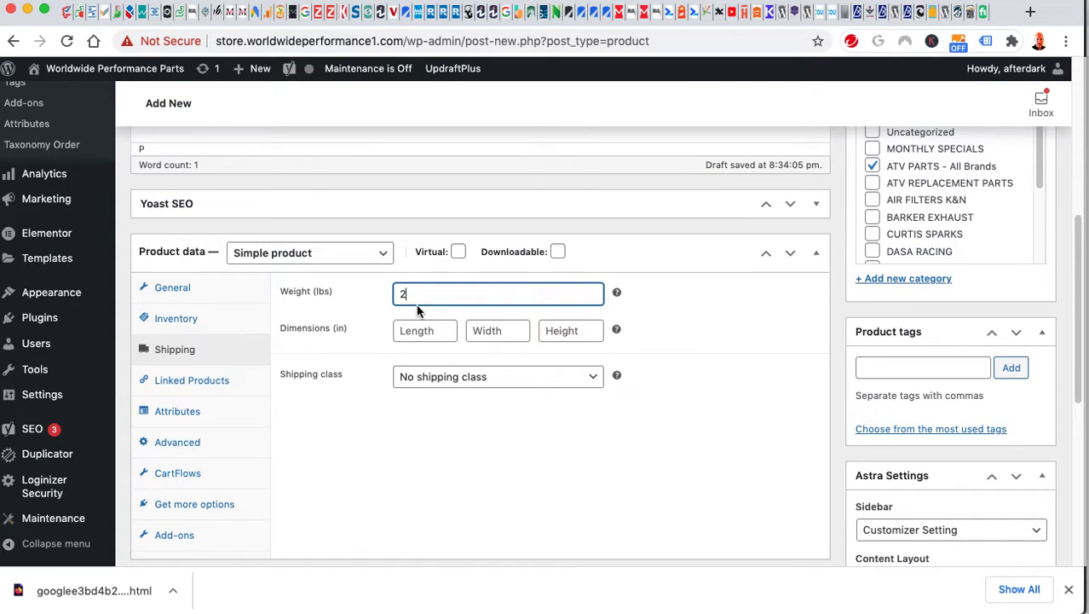
type("5")
left_click(407, 477)
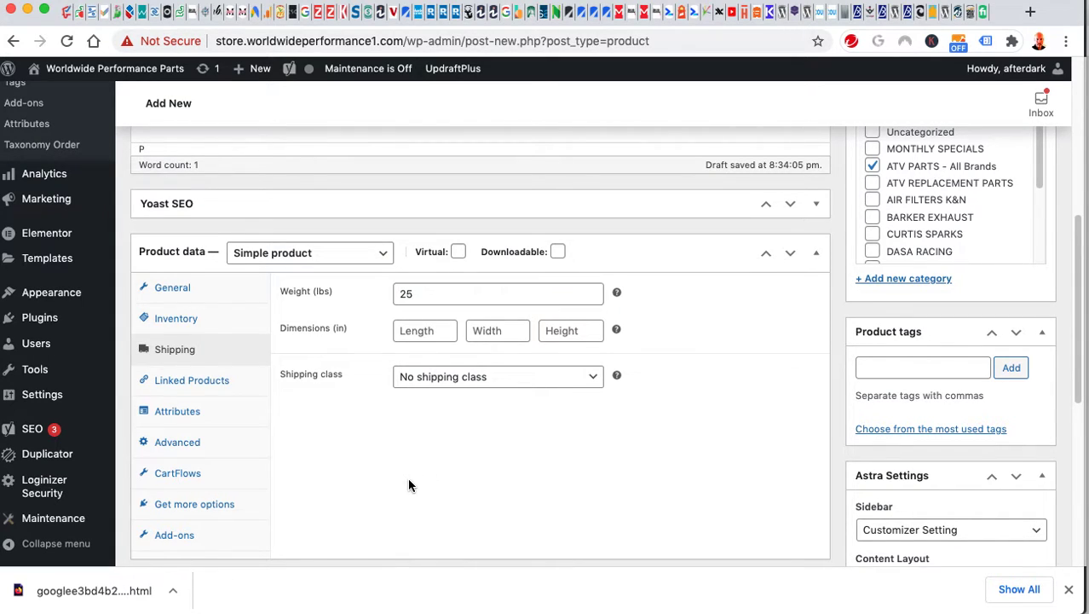
scroll(360, 452, "down", 3)
left_click(175, 390)
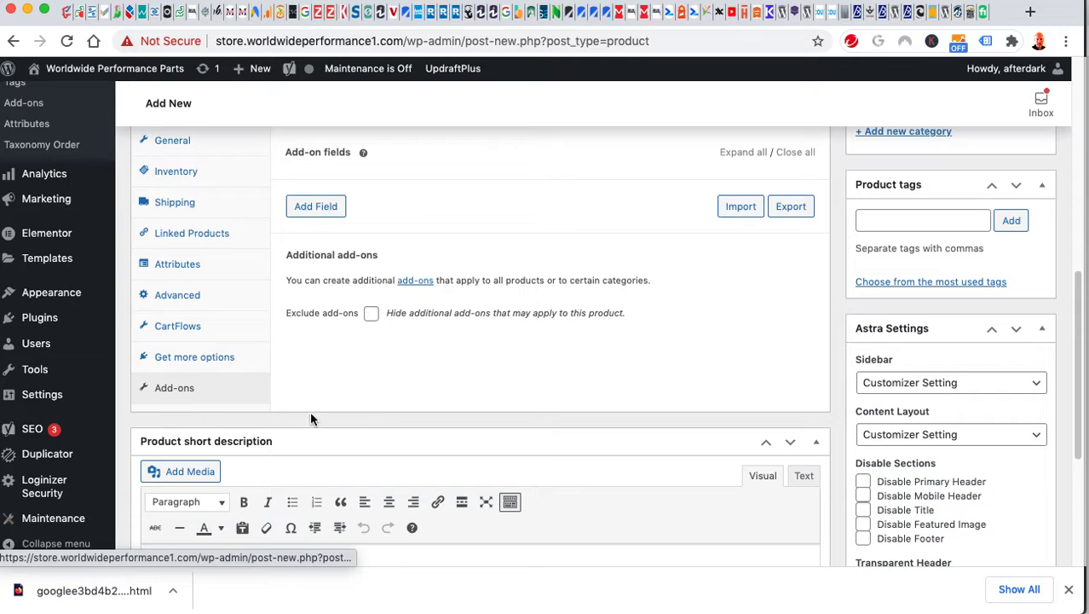
Add a new add-on field to the Test product and set its type to Short Text.
scroll(426, 290, "up", 1)
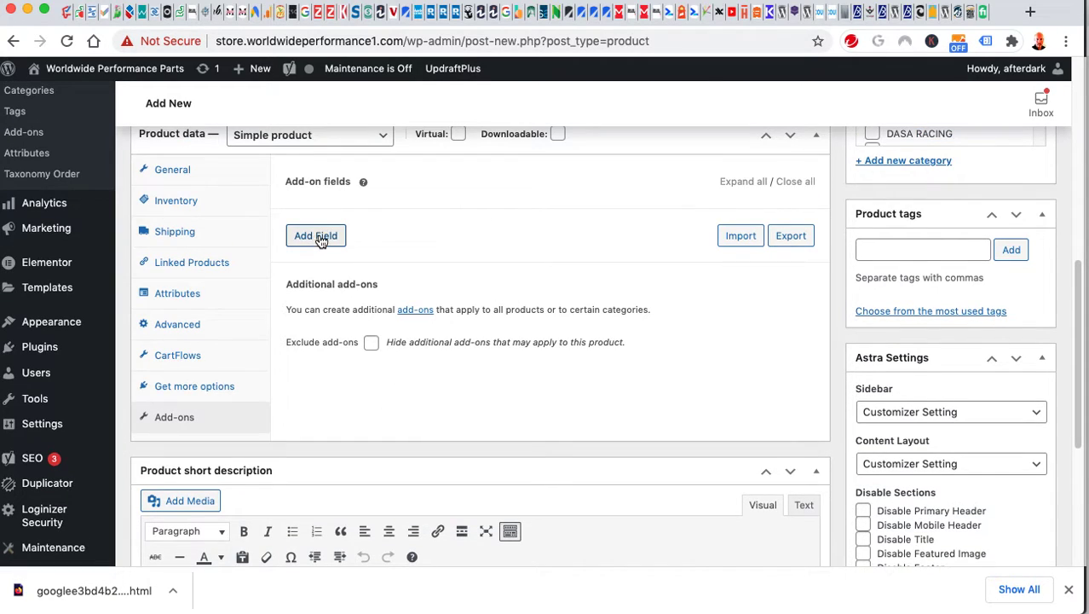
left_click(317, 240)
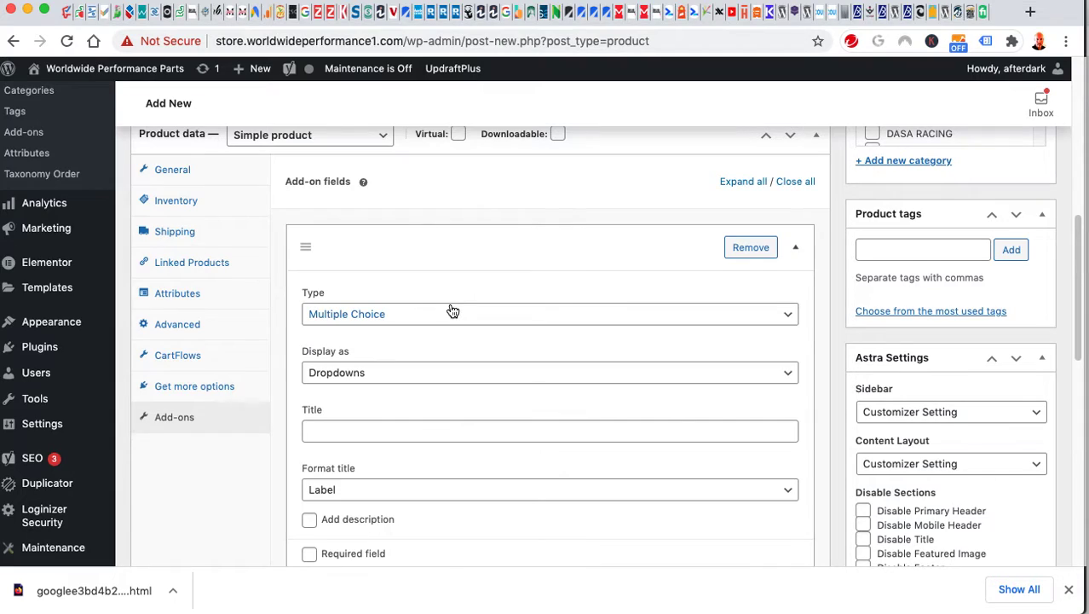
left_click(402, 316)
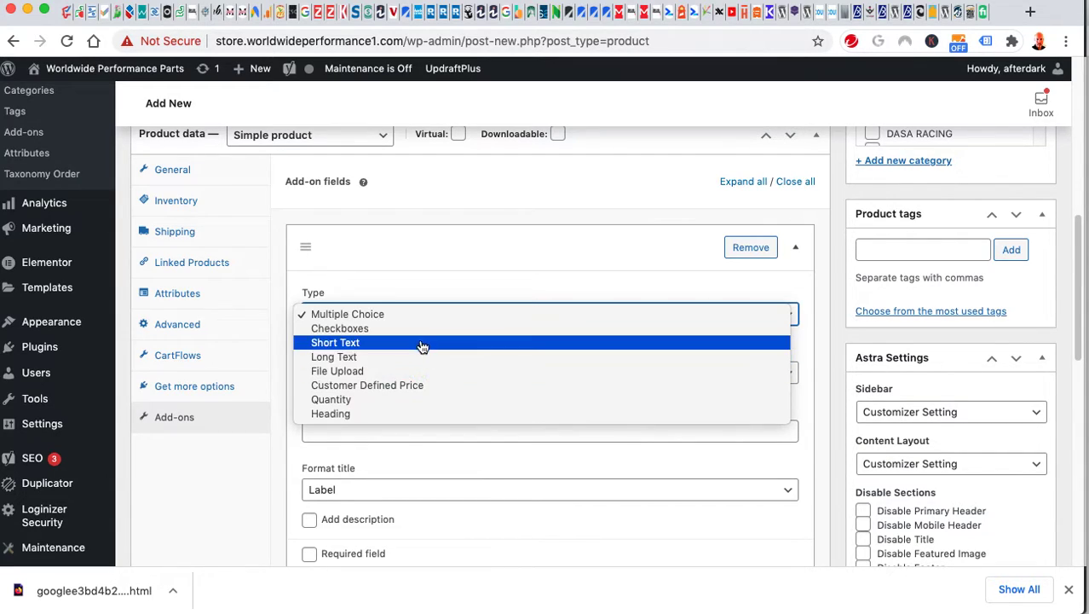
left_click(421, 345)
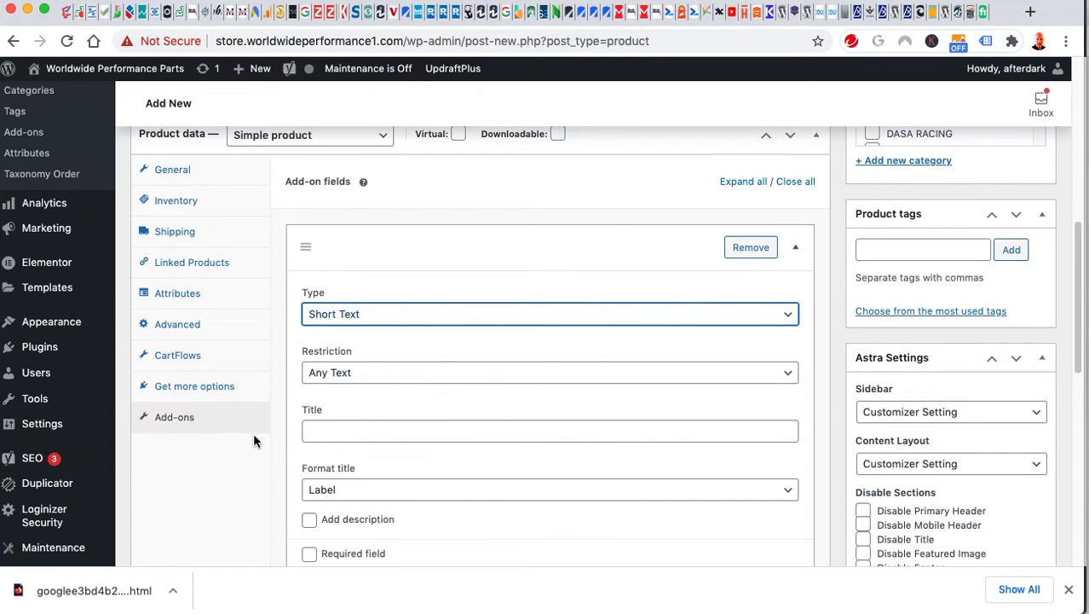
scroll(296, 438, "down", 10)
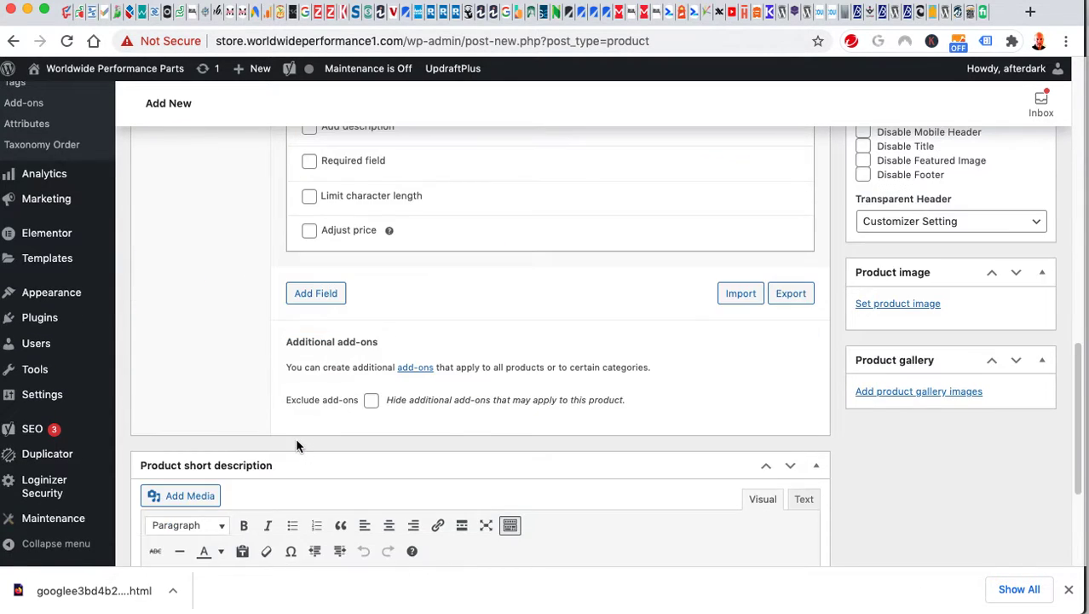
left_click(312, 438)
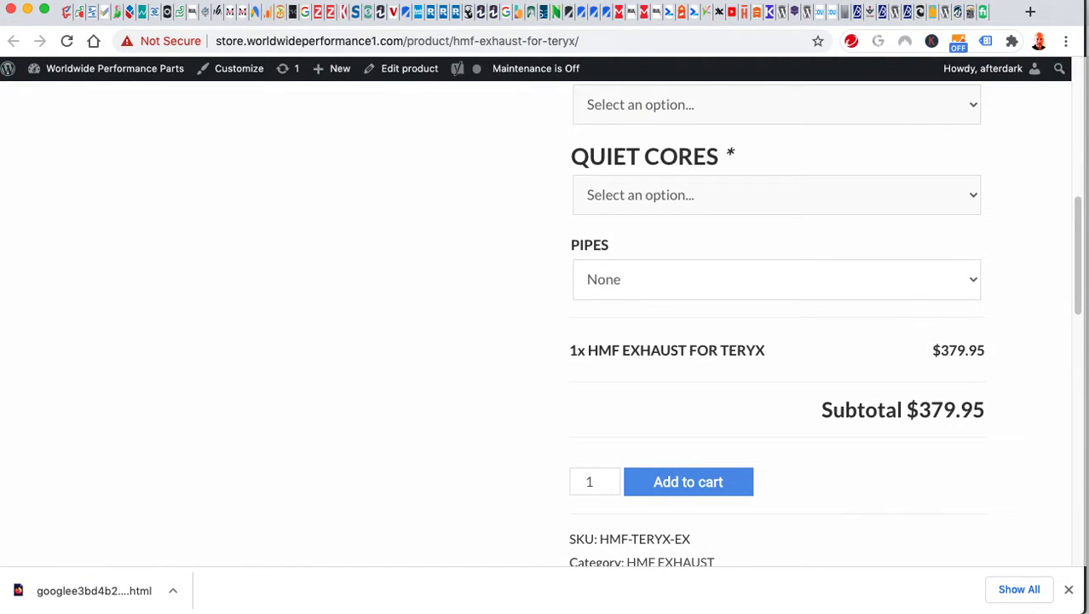
Close the HMF EXHAUST FOR TERYX storefront page to get back to the admin product draft.
scroll(742, 477, "up", 6)
scroll(737, 345, "down", 3)
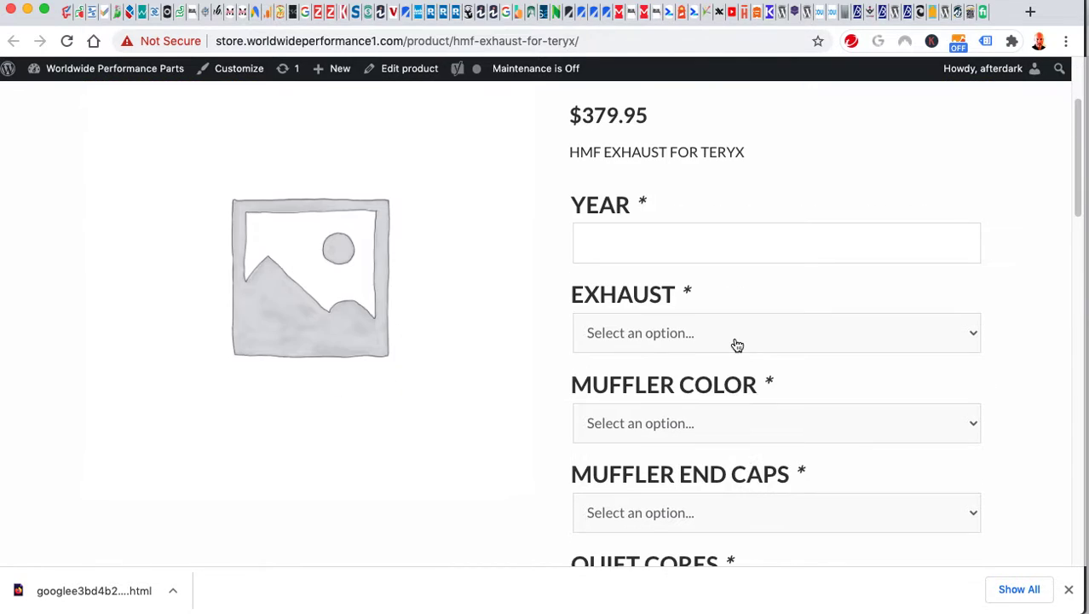
scroll(737, 345, "up", 2)
left_click_drag(752, 319, 573, 292)
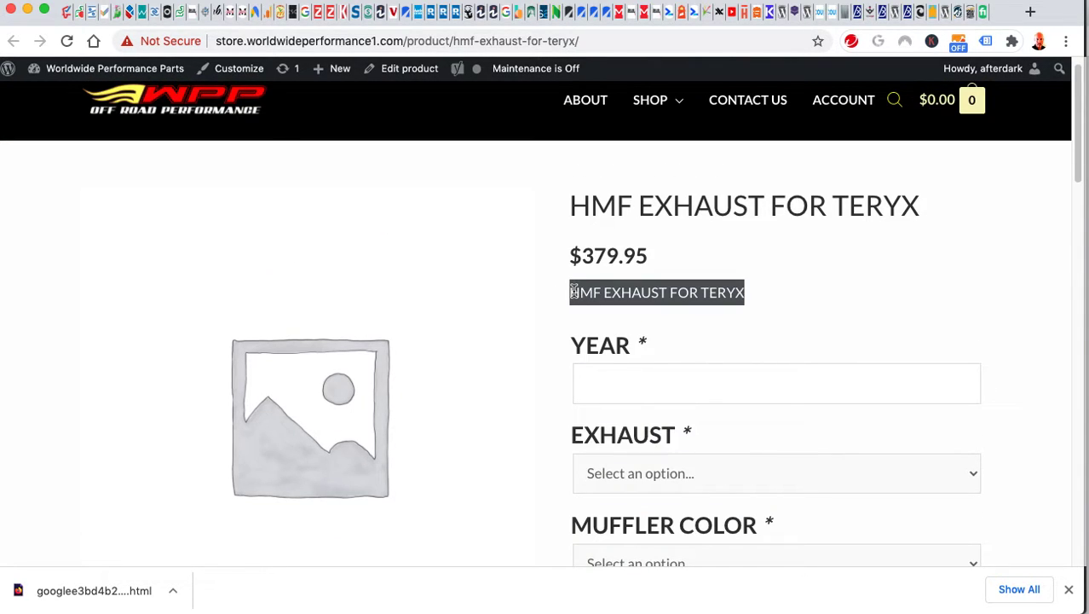
left_click(849, 297)
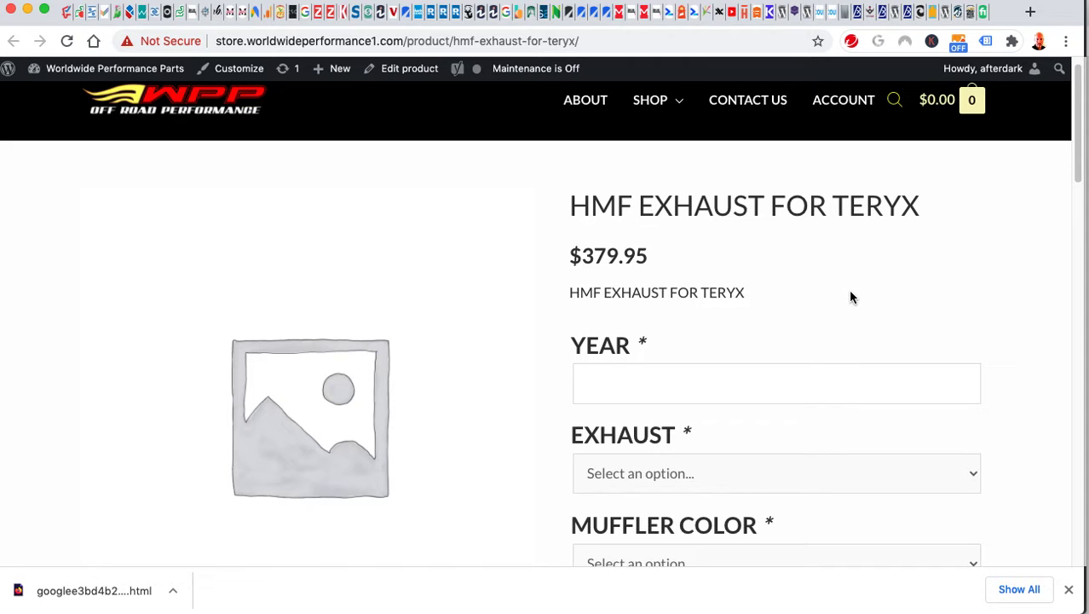
key("super+w")
scroll(288, 354, "up", 3)
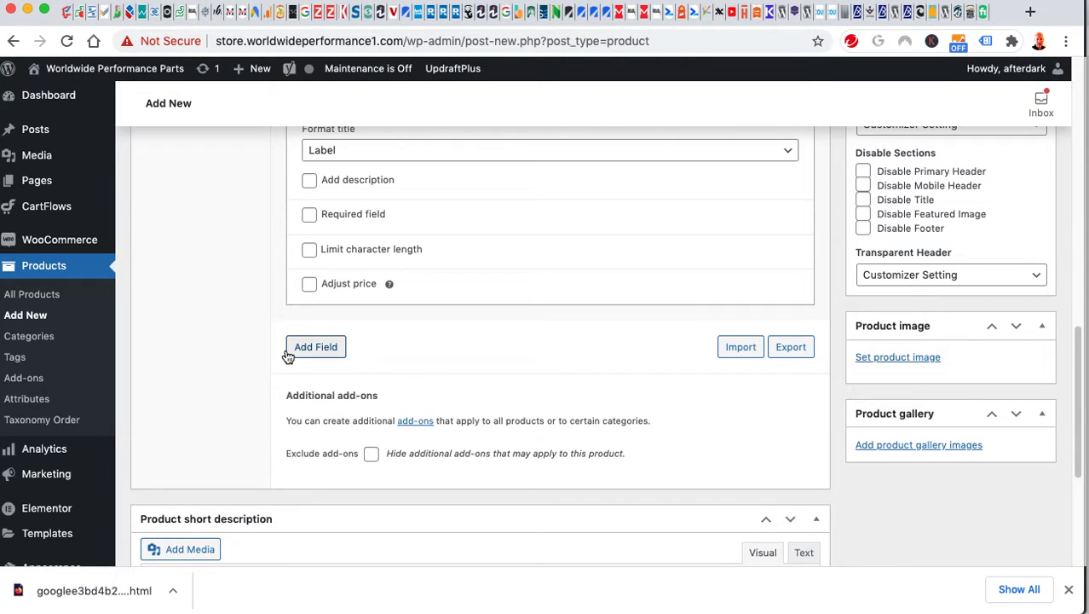
Review the draft's General price settings and Inventory settings in Product data.
scroll(288, 356, "up", 4)
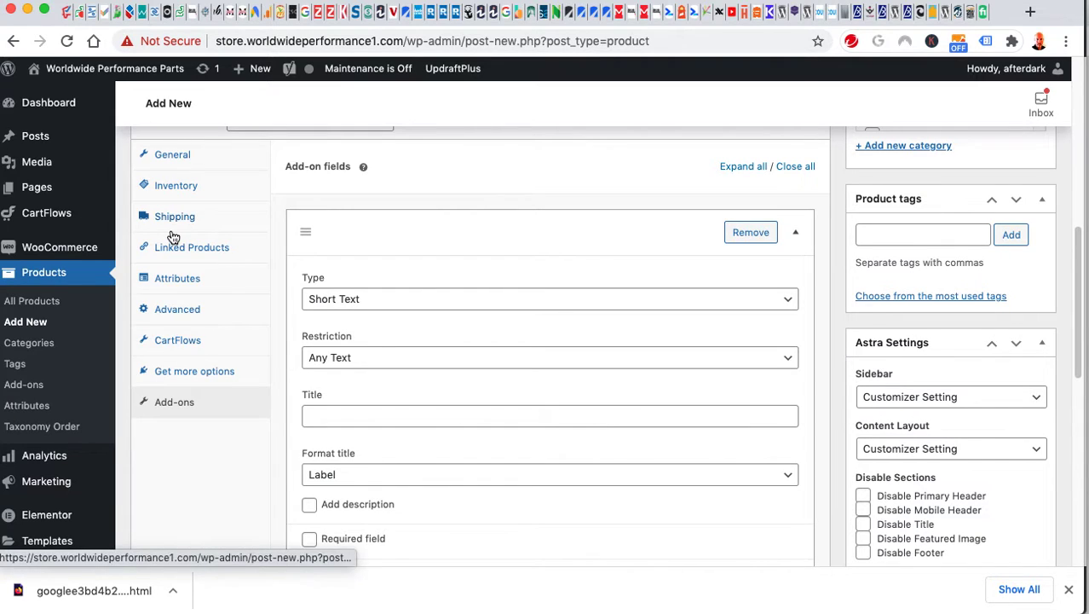
left_click(179, 154)
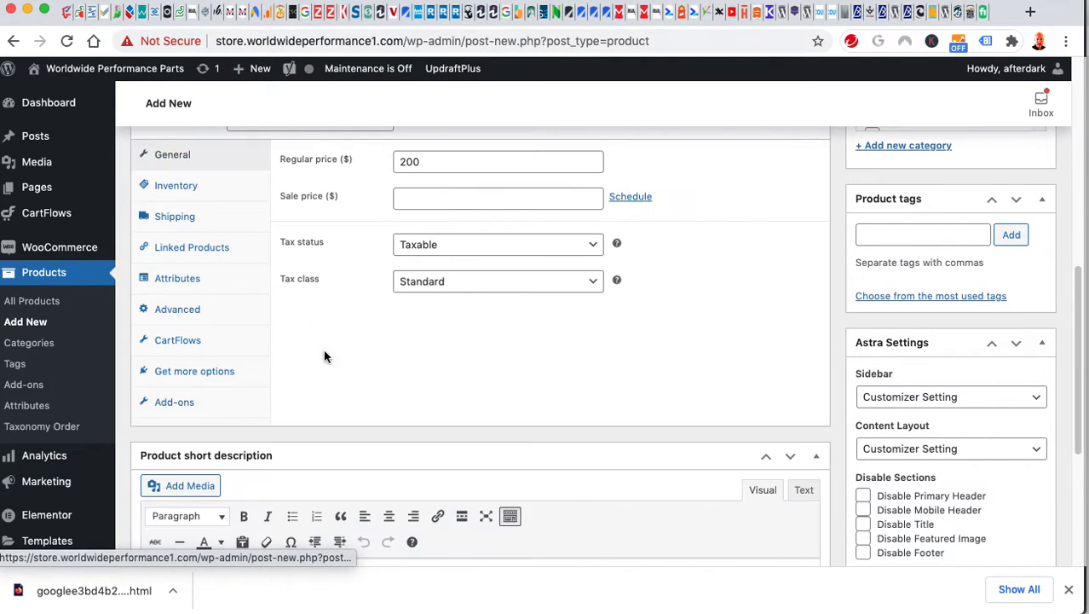
scroll(412, 376, "up", 1)
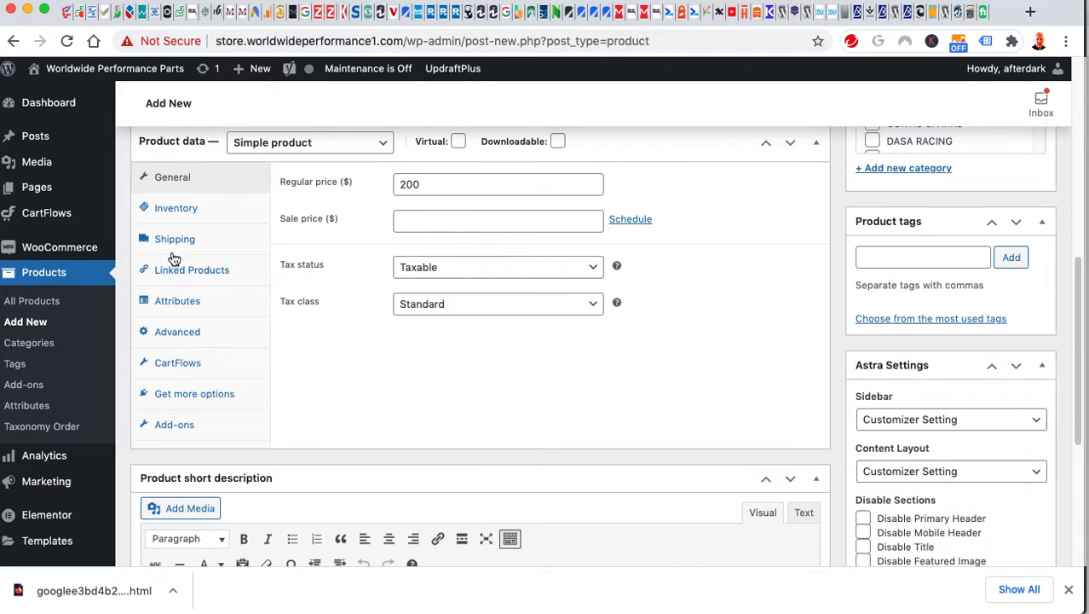
left_click(184, 215)
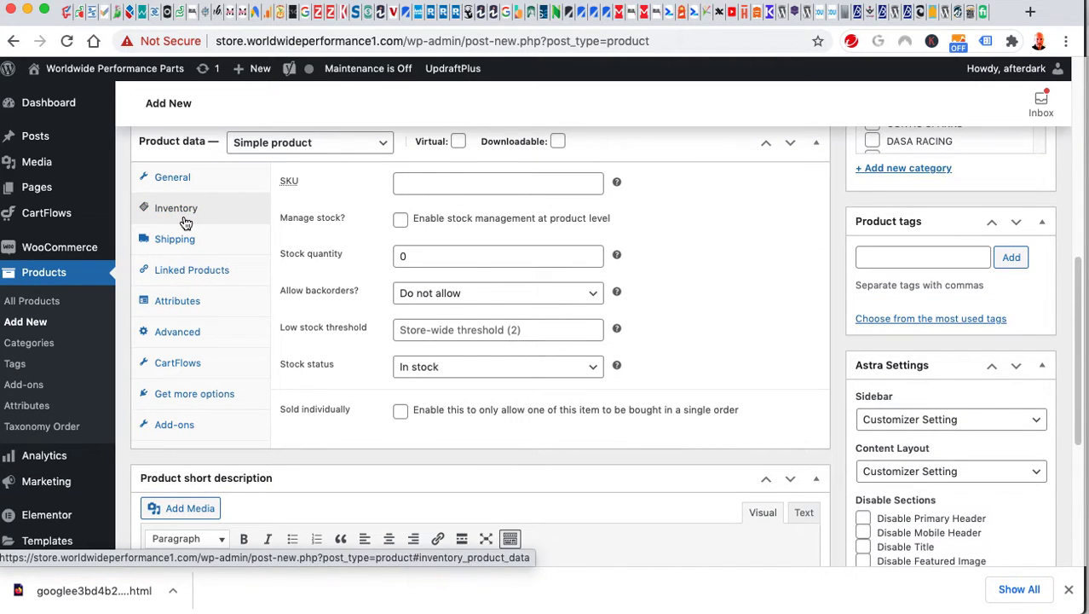
left_click(418, 182)
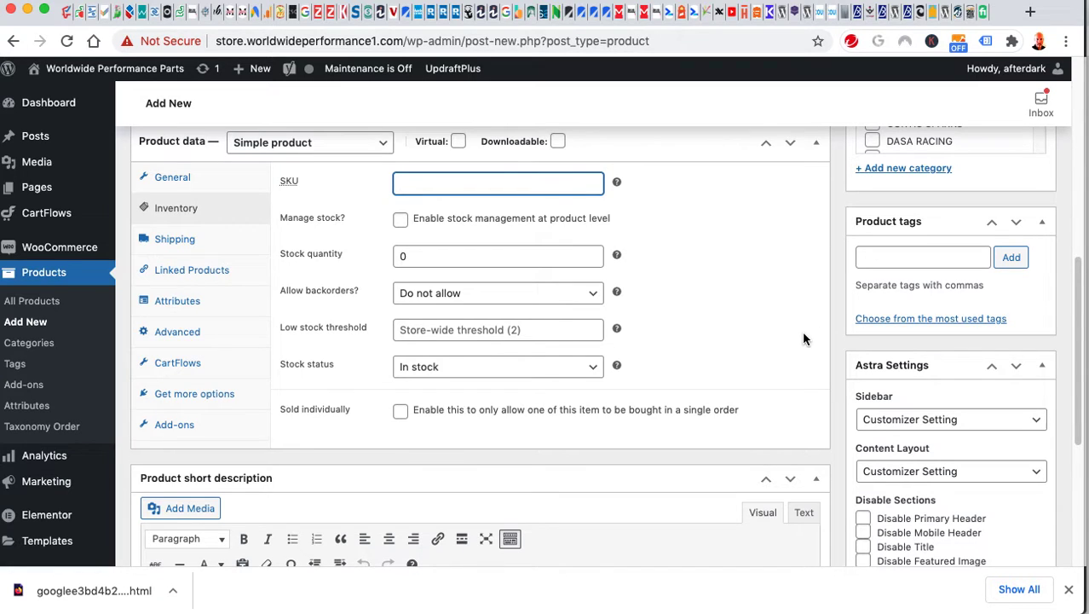
Set sparks-exhaust.jpg as the product image.
scroll(806, 349, "down", 1)
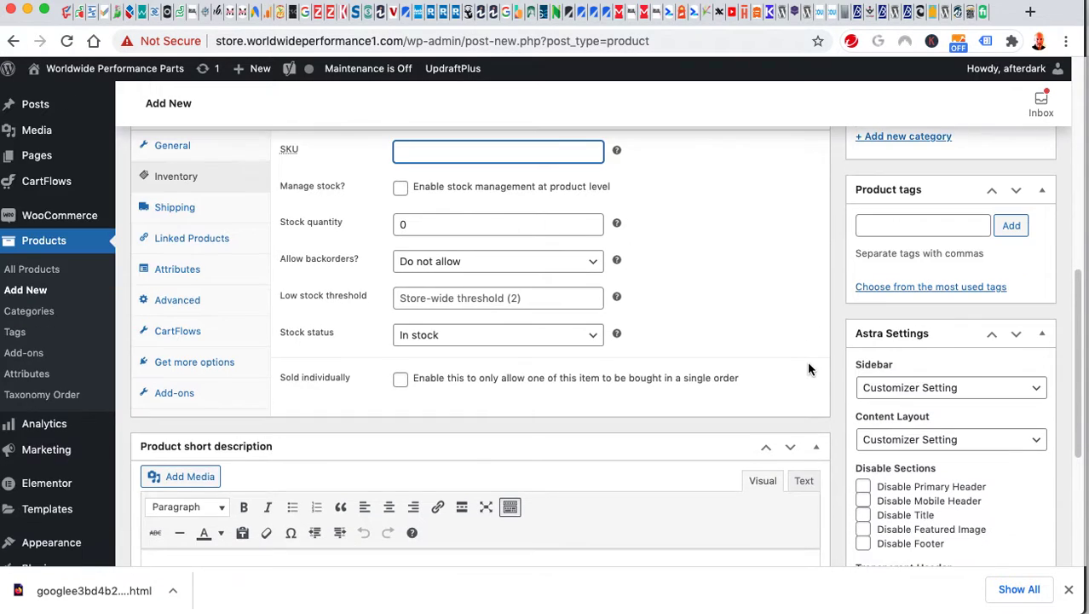
scroll(819, 358, "down", 5)
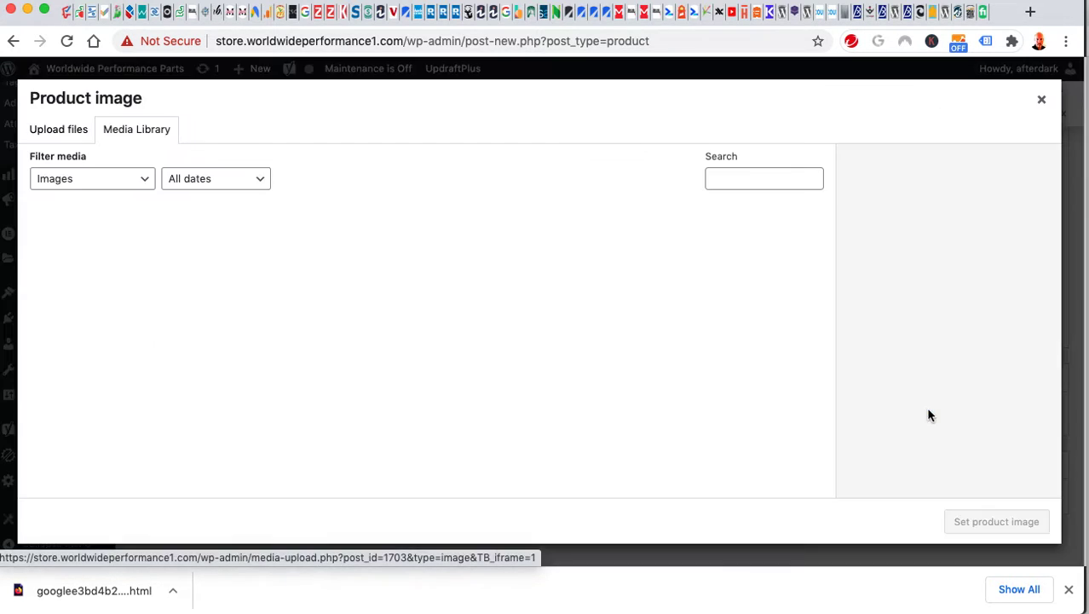
left_click(934, 413)
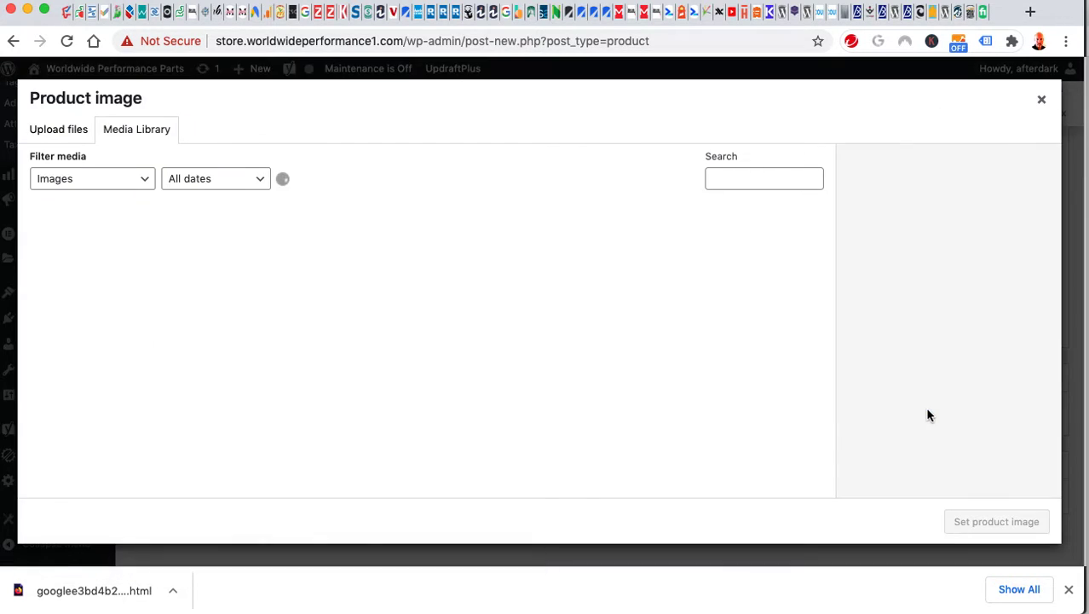
left_click(557, 392)
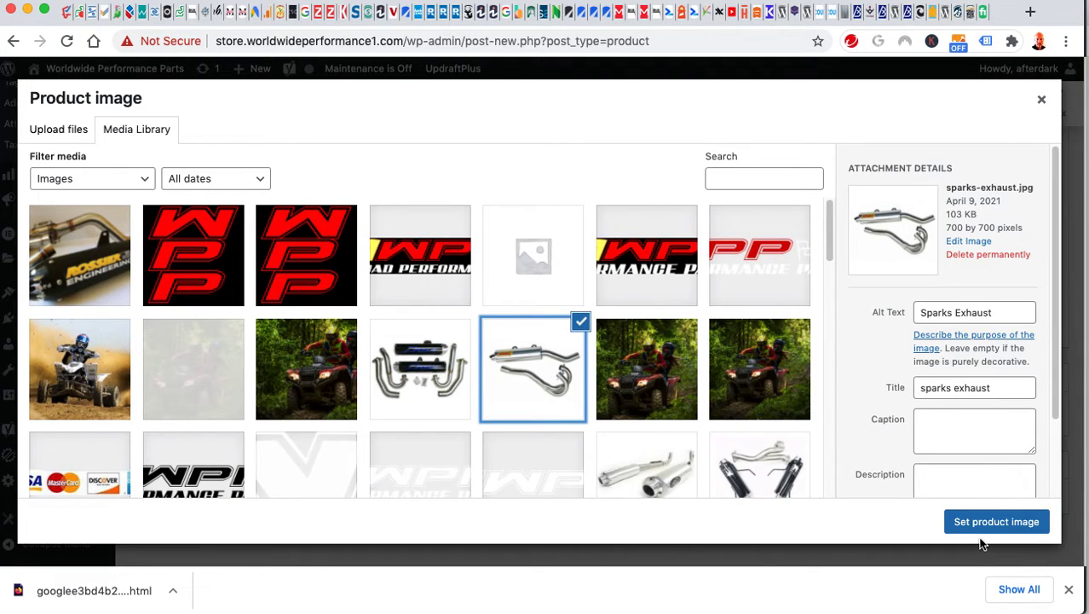
left_click(980, 525)
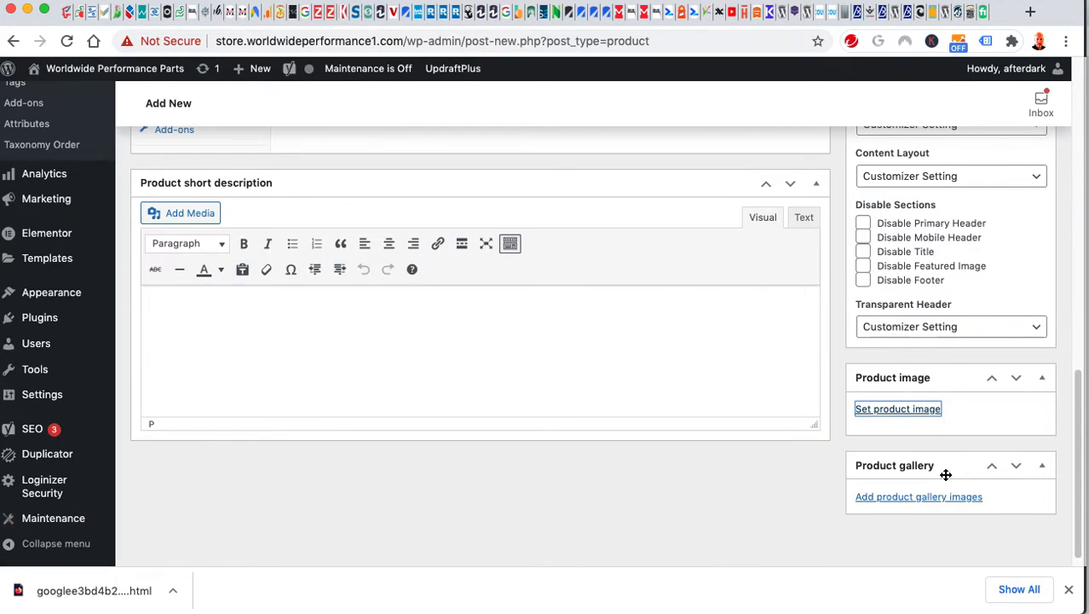
scroll(869, 444, "down", 3)
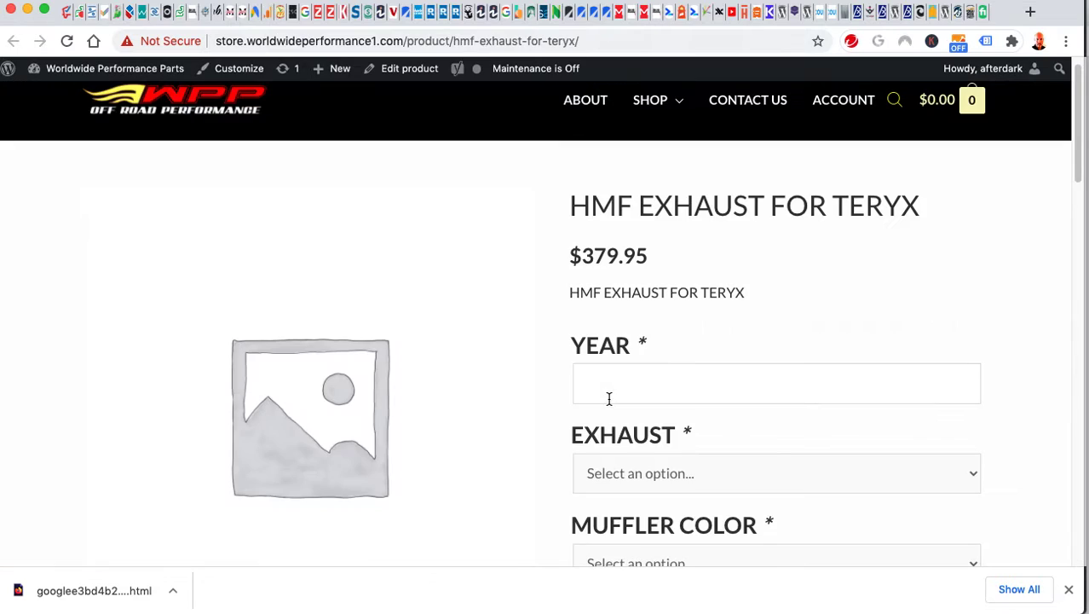
Open the Barkers Exhaust for KFX 450/KFX 400 product via the shop's Barker Exhaust category.
scroll(612, 422, "down", 5)
scroll(606, 423, "down", 3)
scroll(593, 416, "up", 10)
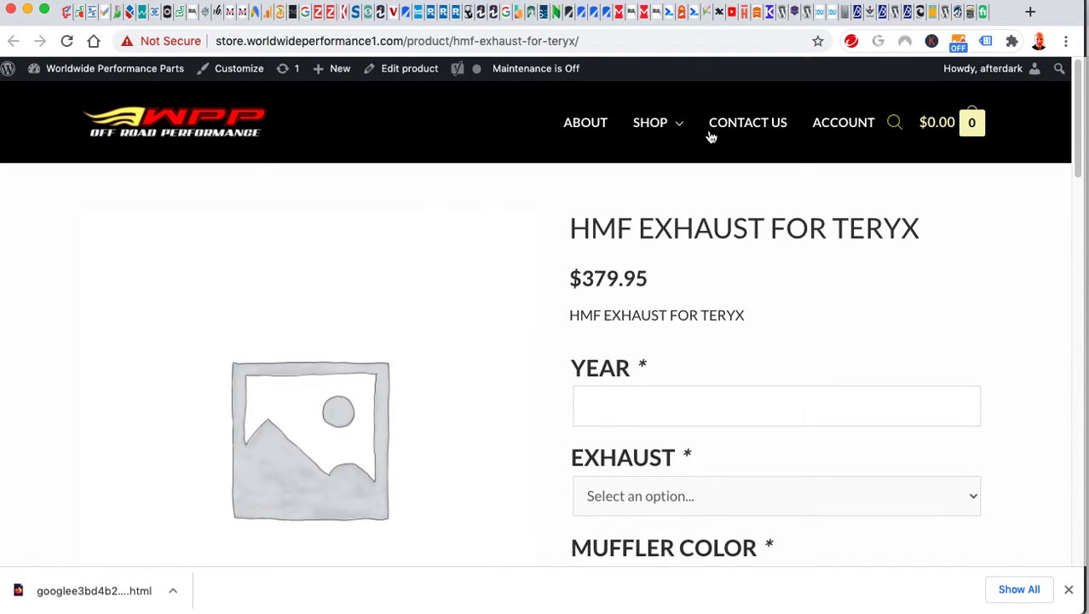
mouse_move(656, 124)
left_click(652, 374)
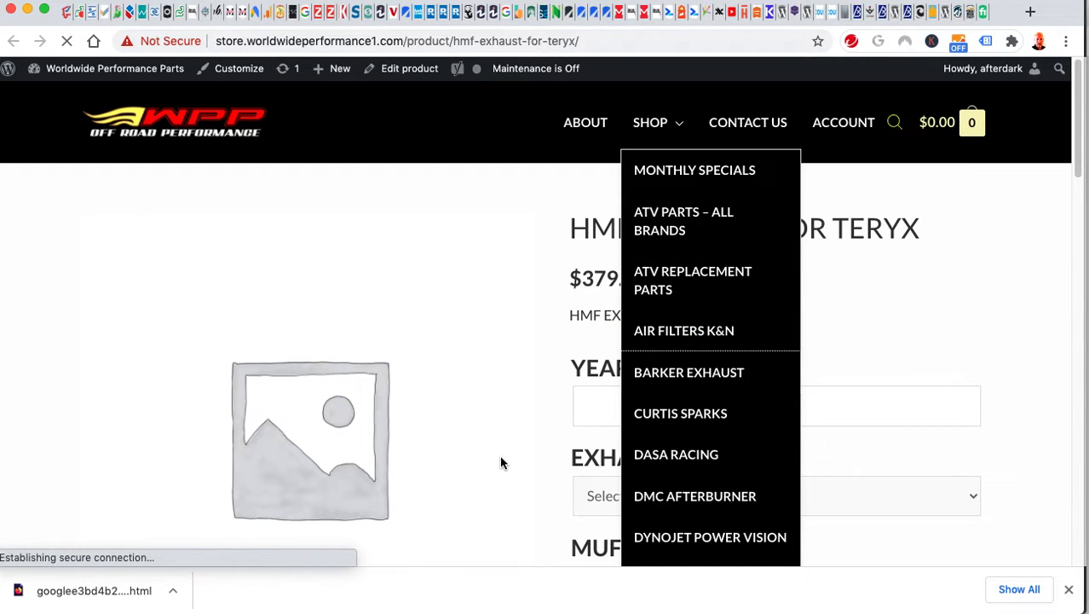
scroll(501, 460, "down", 4)
left_click(434, 378)
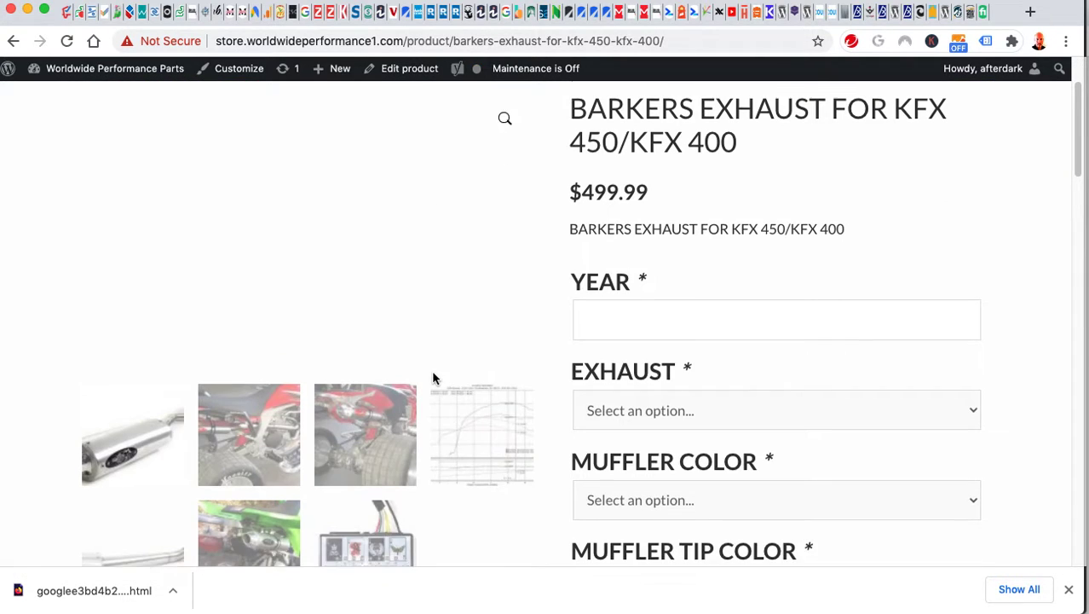
Select the Barkers product title and switch back to the admin draft tab.
scroll(432, 367, "down", 3)
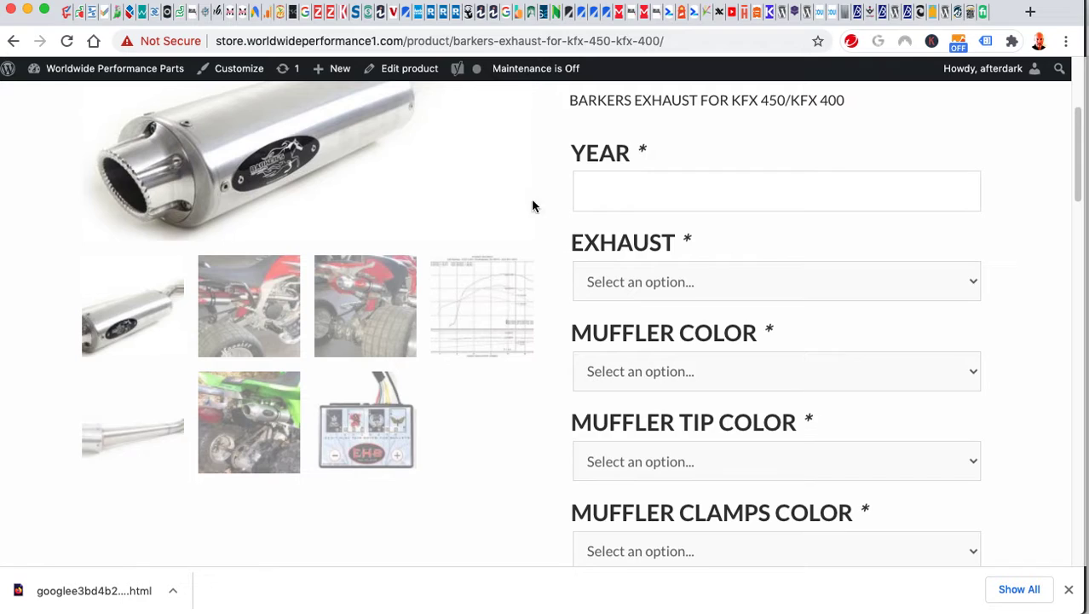
scroll(528, 222, "up", 5)
left_click_drag(794, 269, 574, 228)
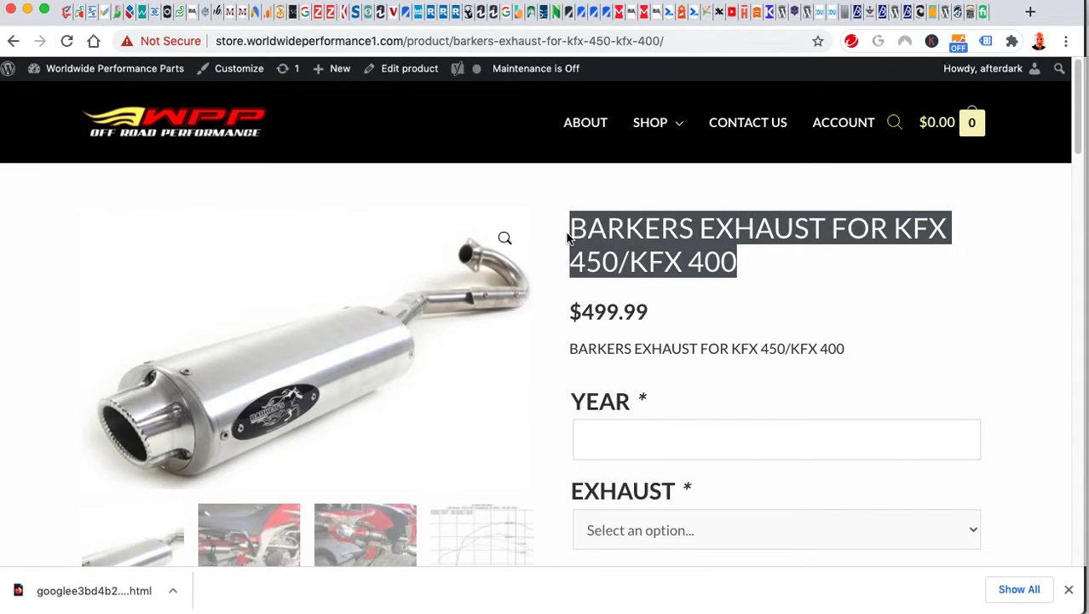
key("ctrl+Tab")
scroll(847, 399, "up", 15)
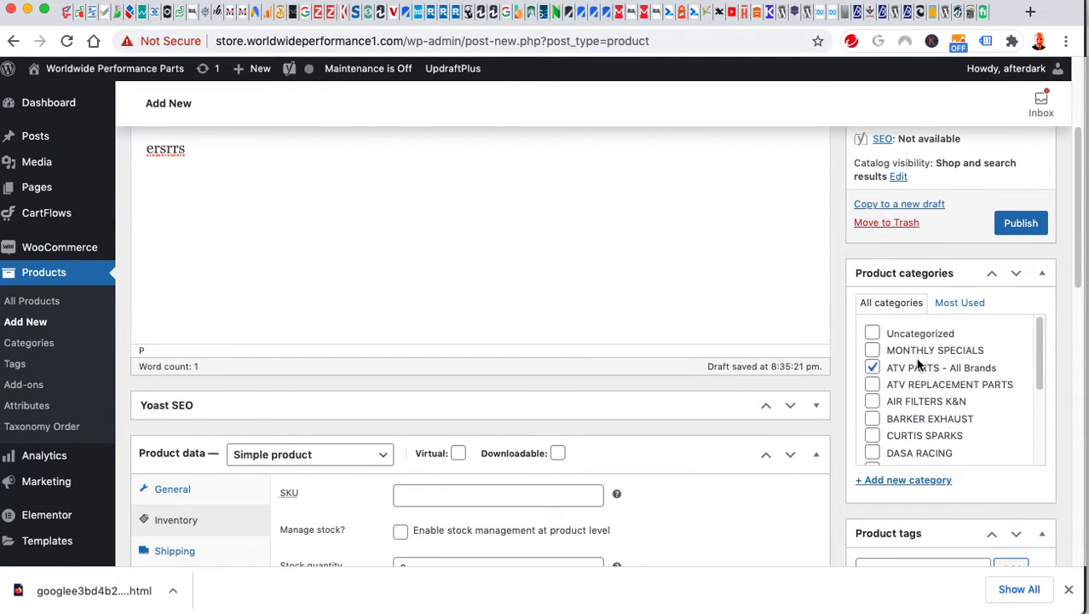
Move the Test draft to the Trash, confirming the Leave site prompt.
scroll(913, 362, "up", 5)
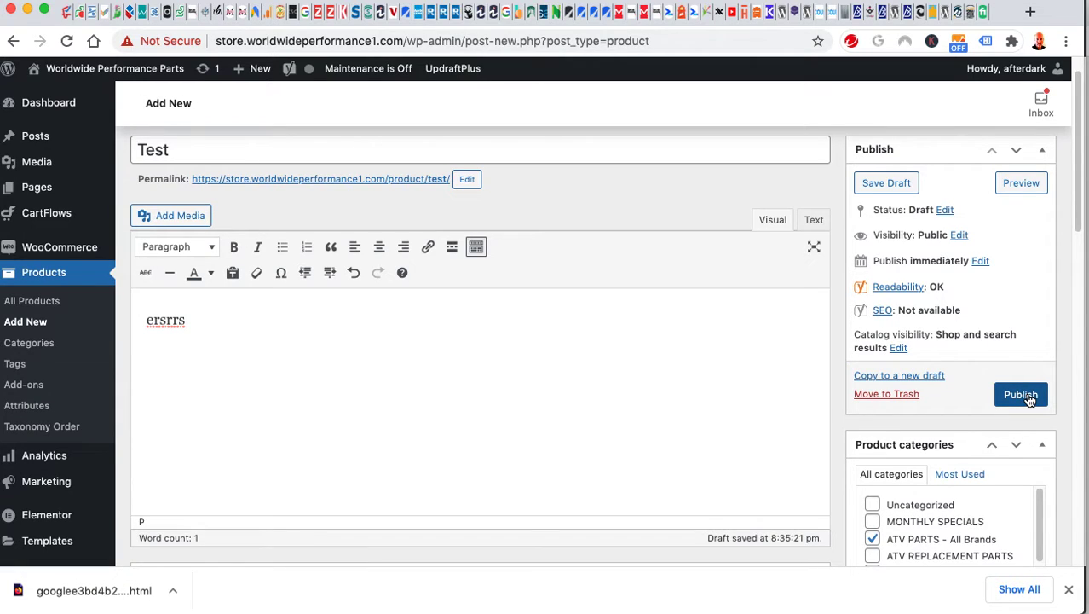
left_click(895, 396)
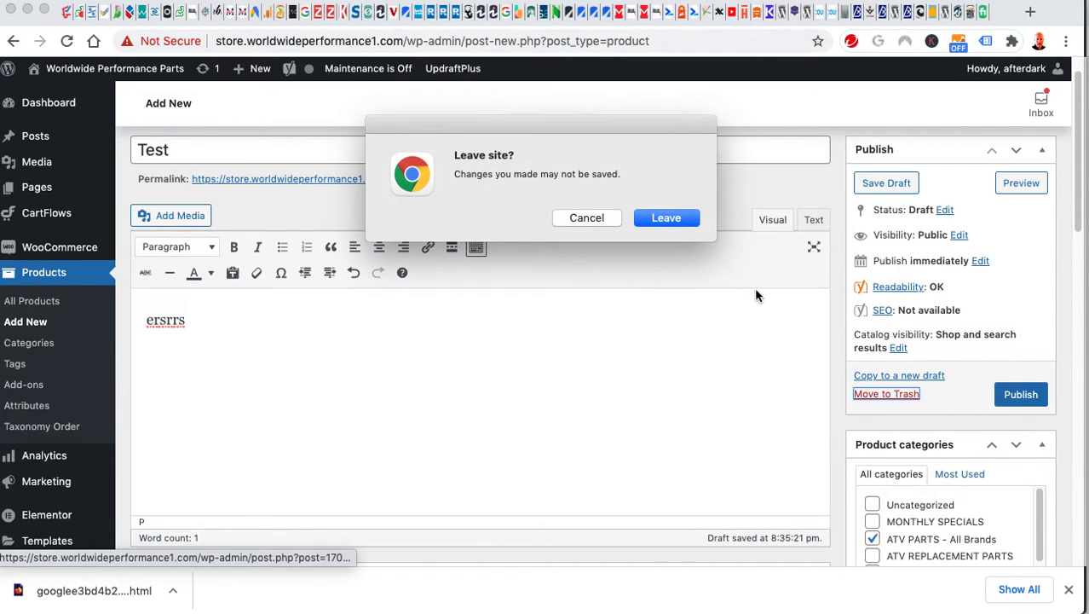
left_click(666, 219)
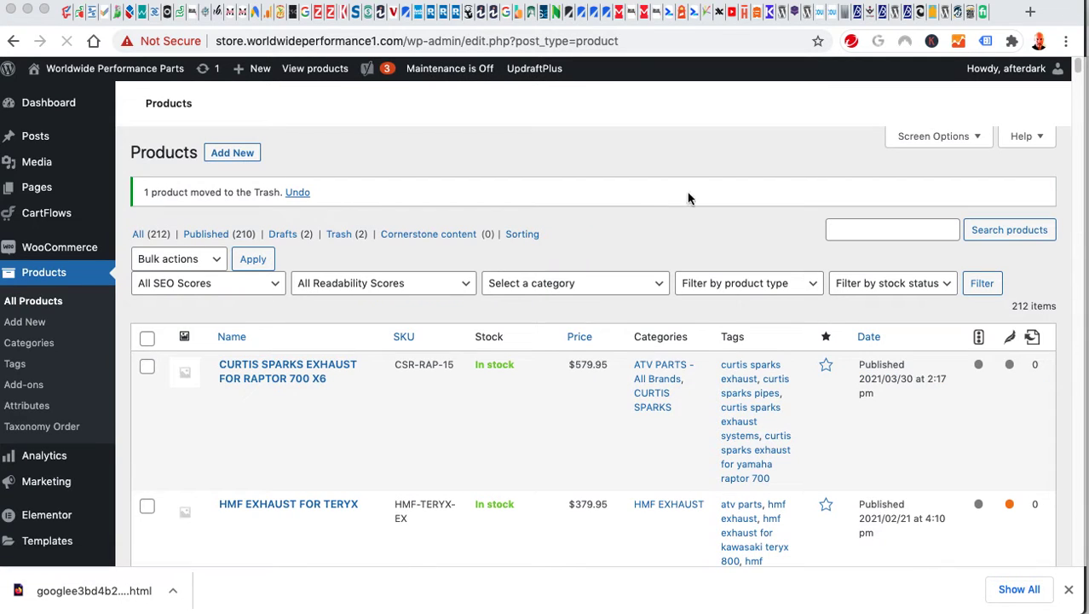
Search products for the pasted Barkers title and open BARKERS EXHAUST FOR KFX 450/KFX 400 for editing.
left_click(847, 264)
key("super+v")
key("Return")
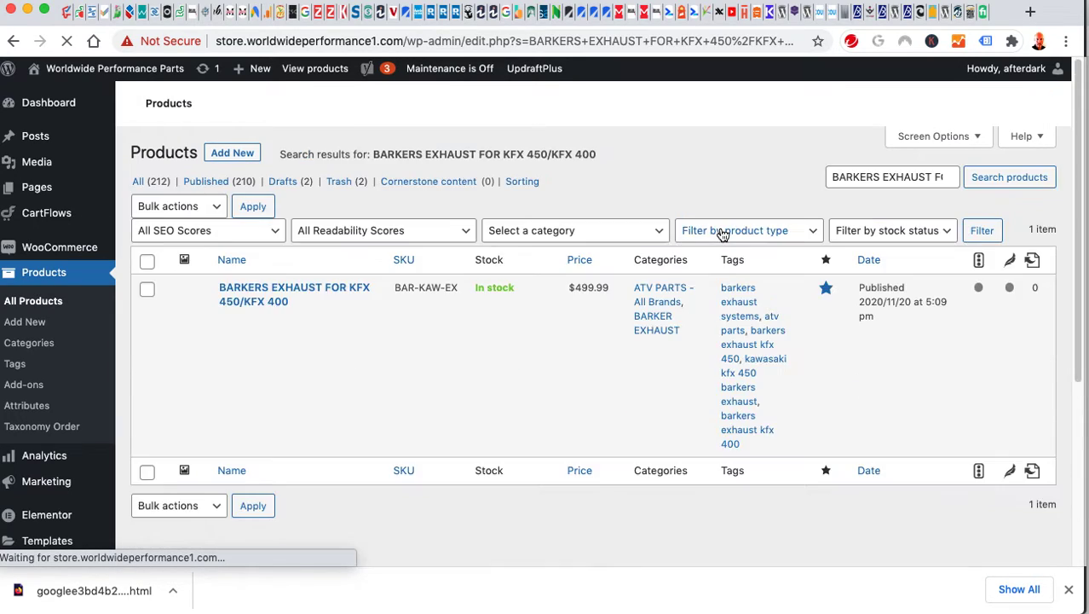
left_click(259, 295)
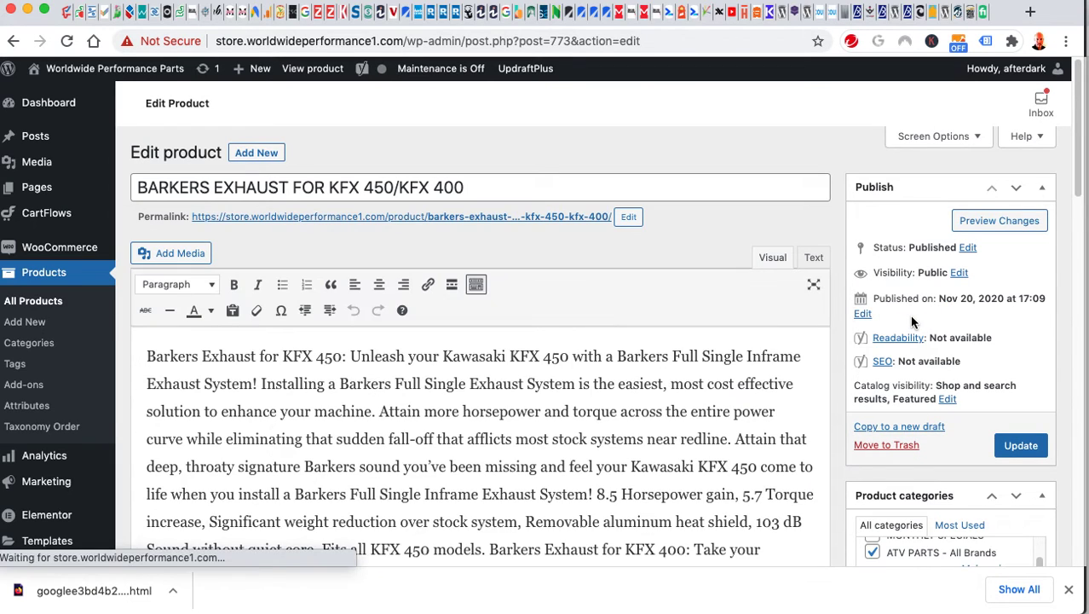
scroll(912, 320, "down", 5)
scroll(907, 320, "down", 12)
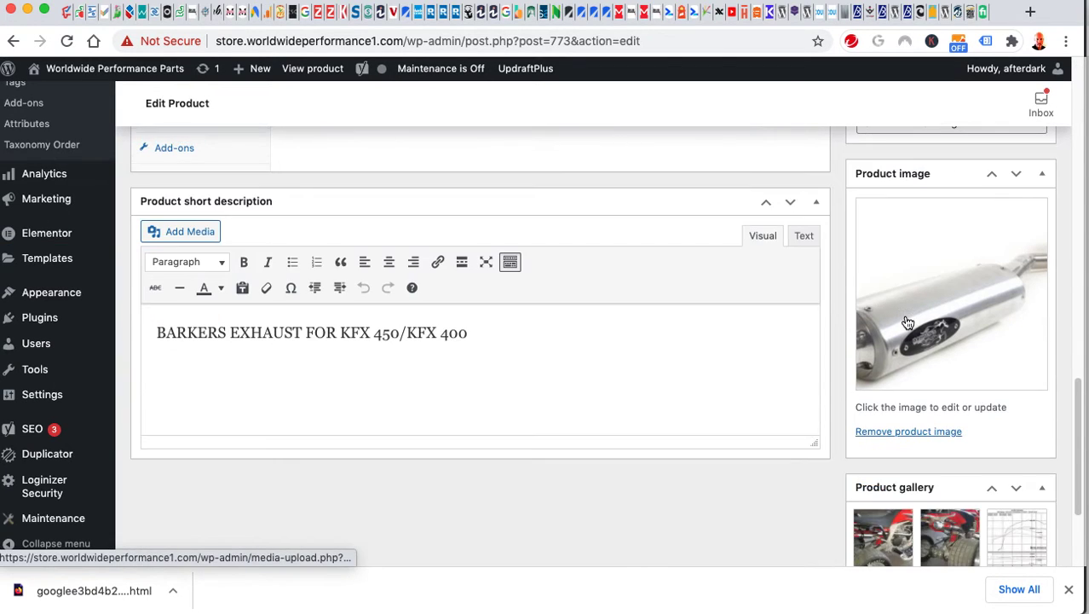
mouse_move(1040, 435)
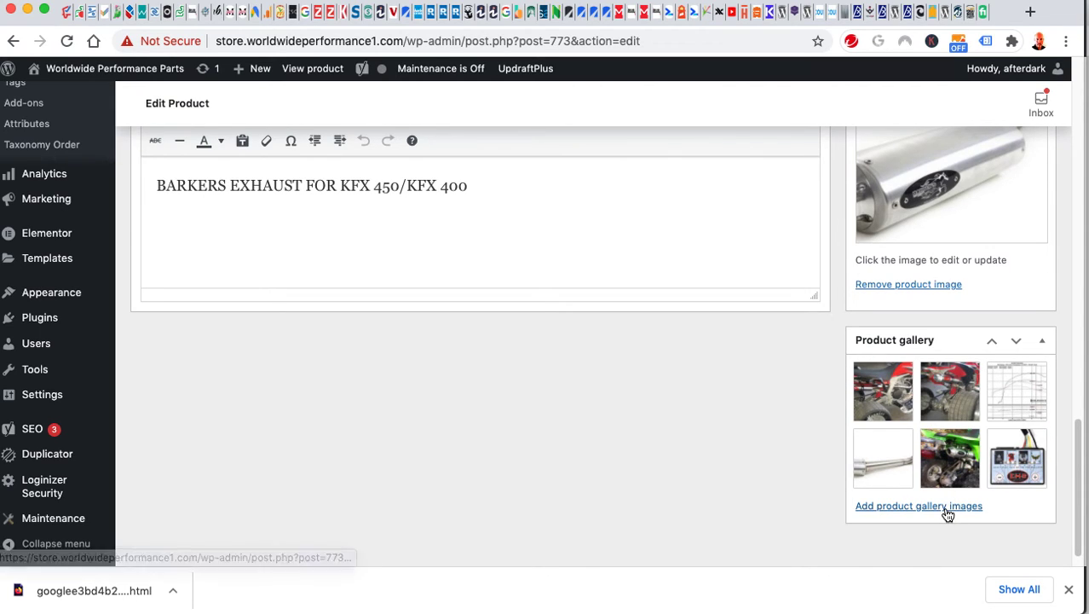
scroll(735, 422, "up", 2)
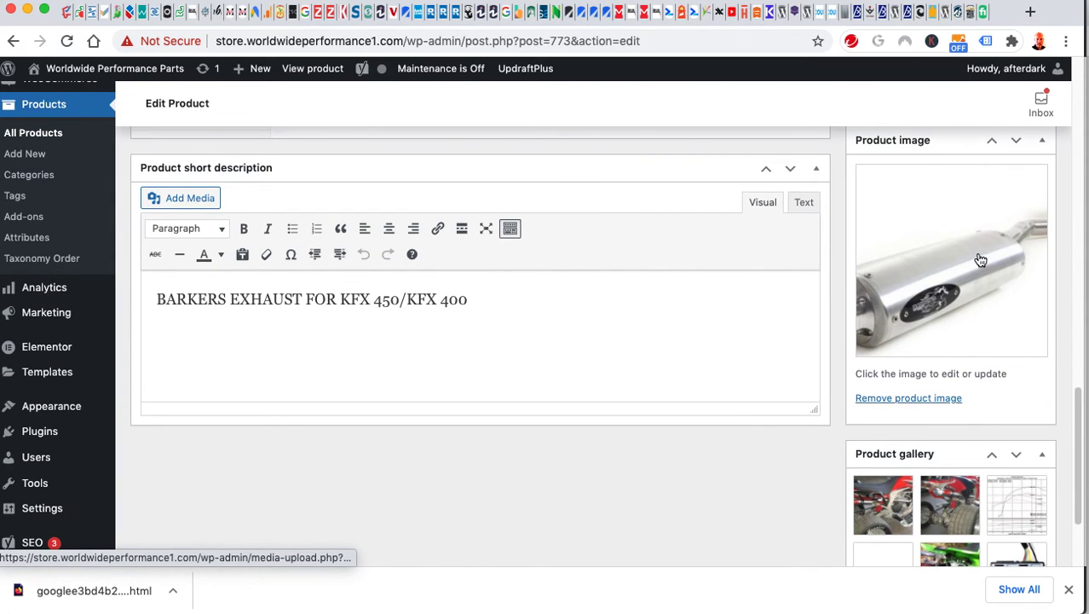
scroll(976, 260, "up", 10)
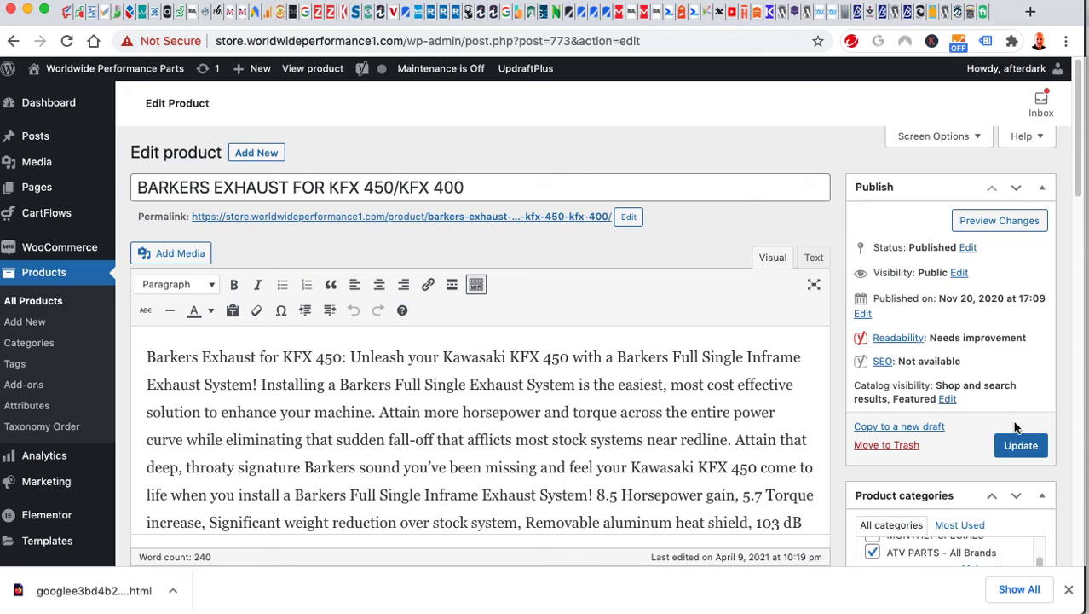